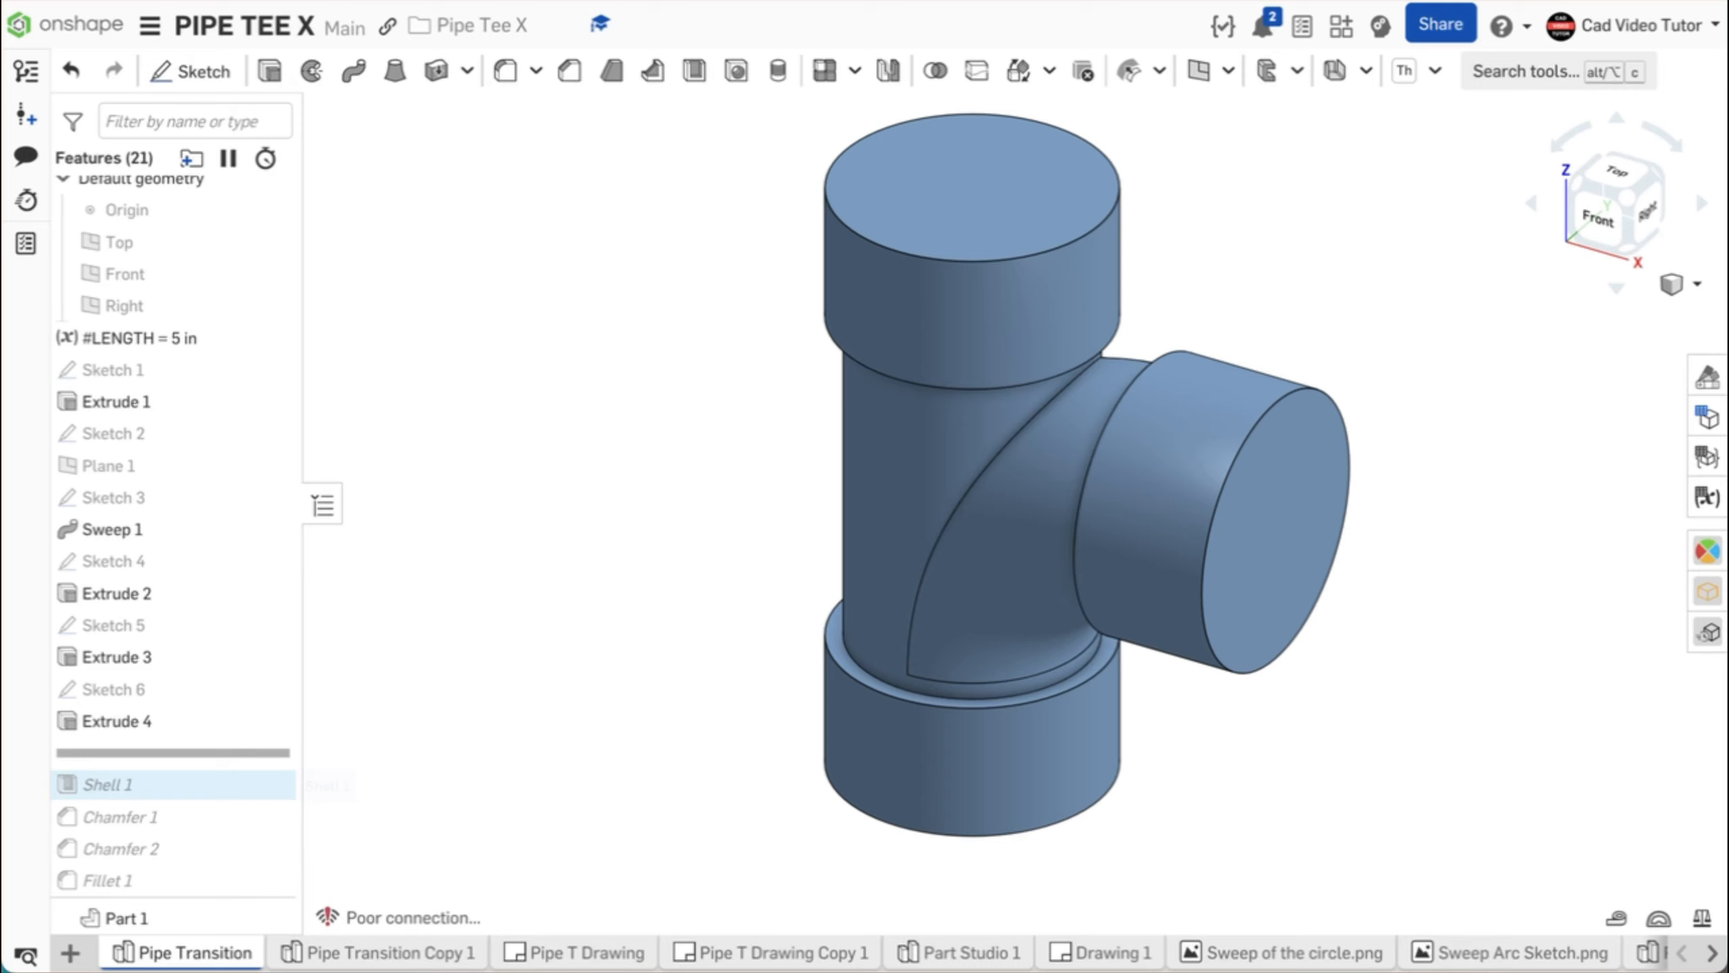
Step: Roll the finished pipe tee's feature history forward through Shell 1, Chamfer 1, Chamfer 2 and Fillet 1 to review each feature
{"action": "left_click_drag", "start_coordinate": [173, 753], "coordinate": [173, 785]}
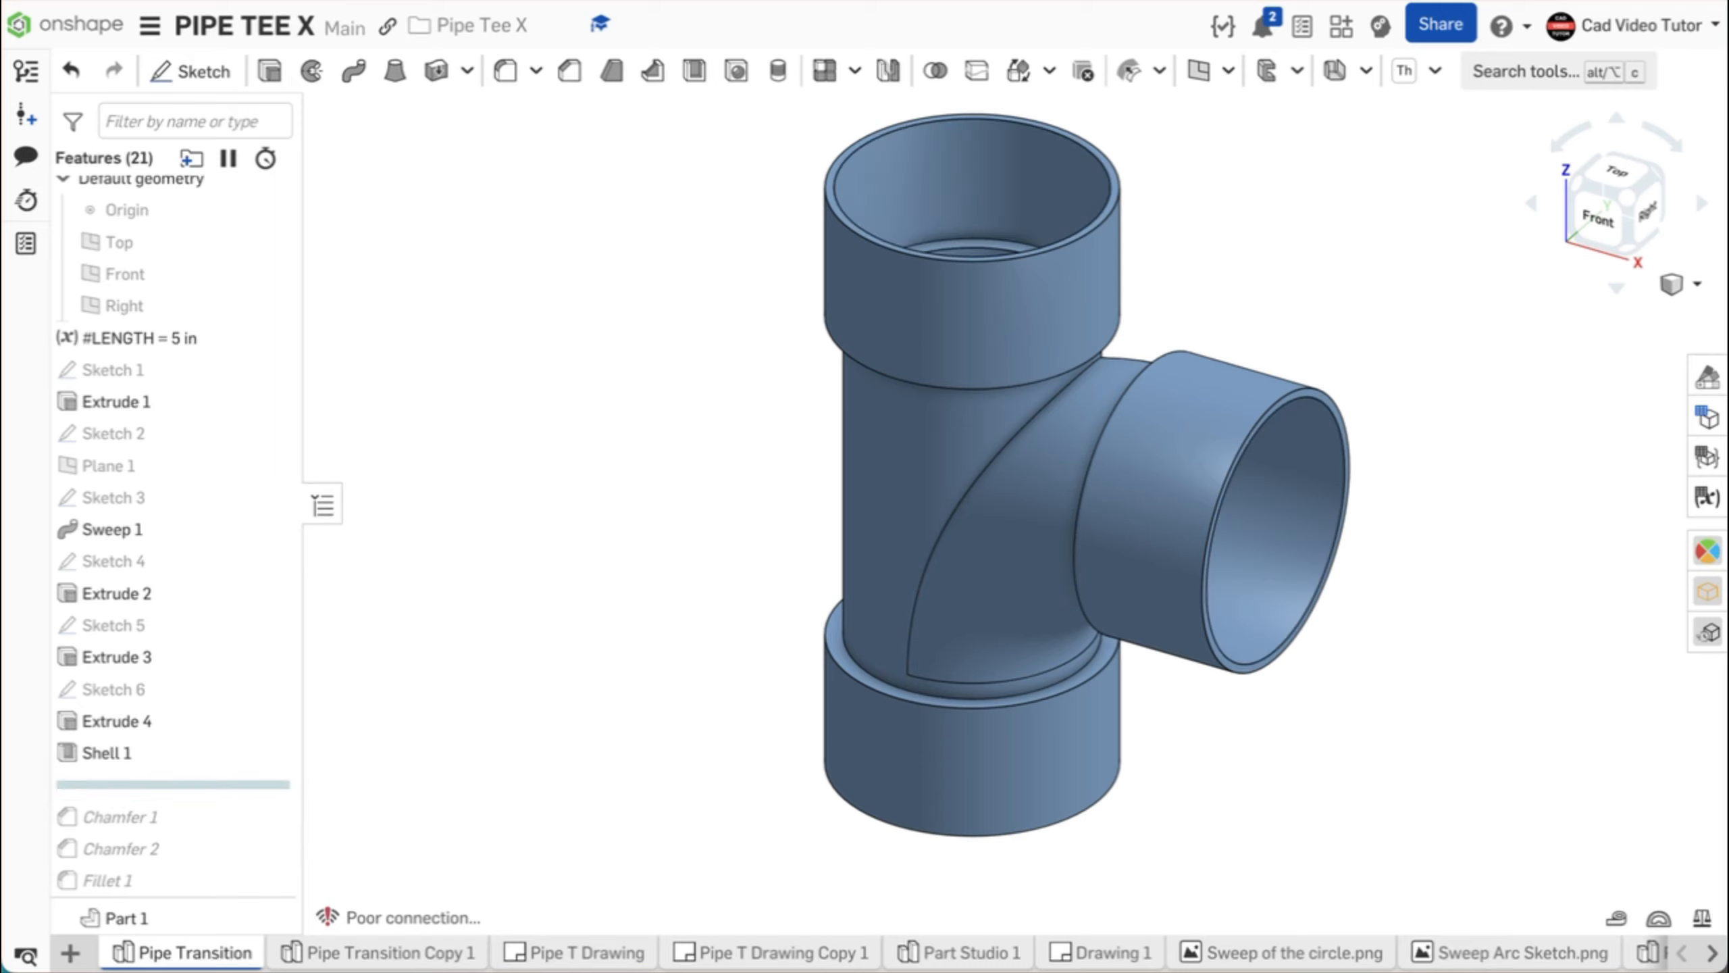
{"action": "right_click_drag", "start_coordinate": [980, 613], "coordinate": [1052, 497]}
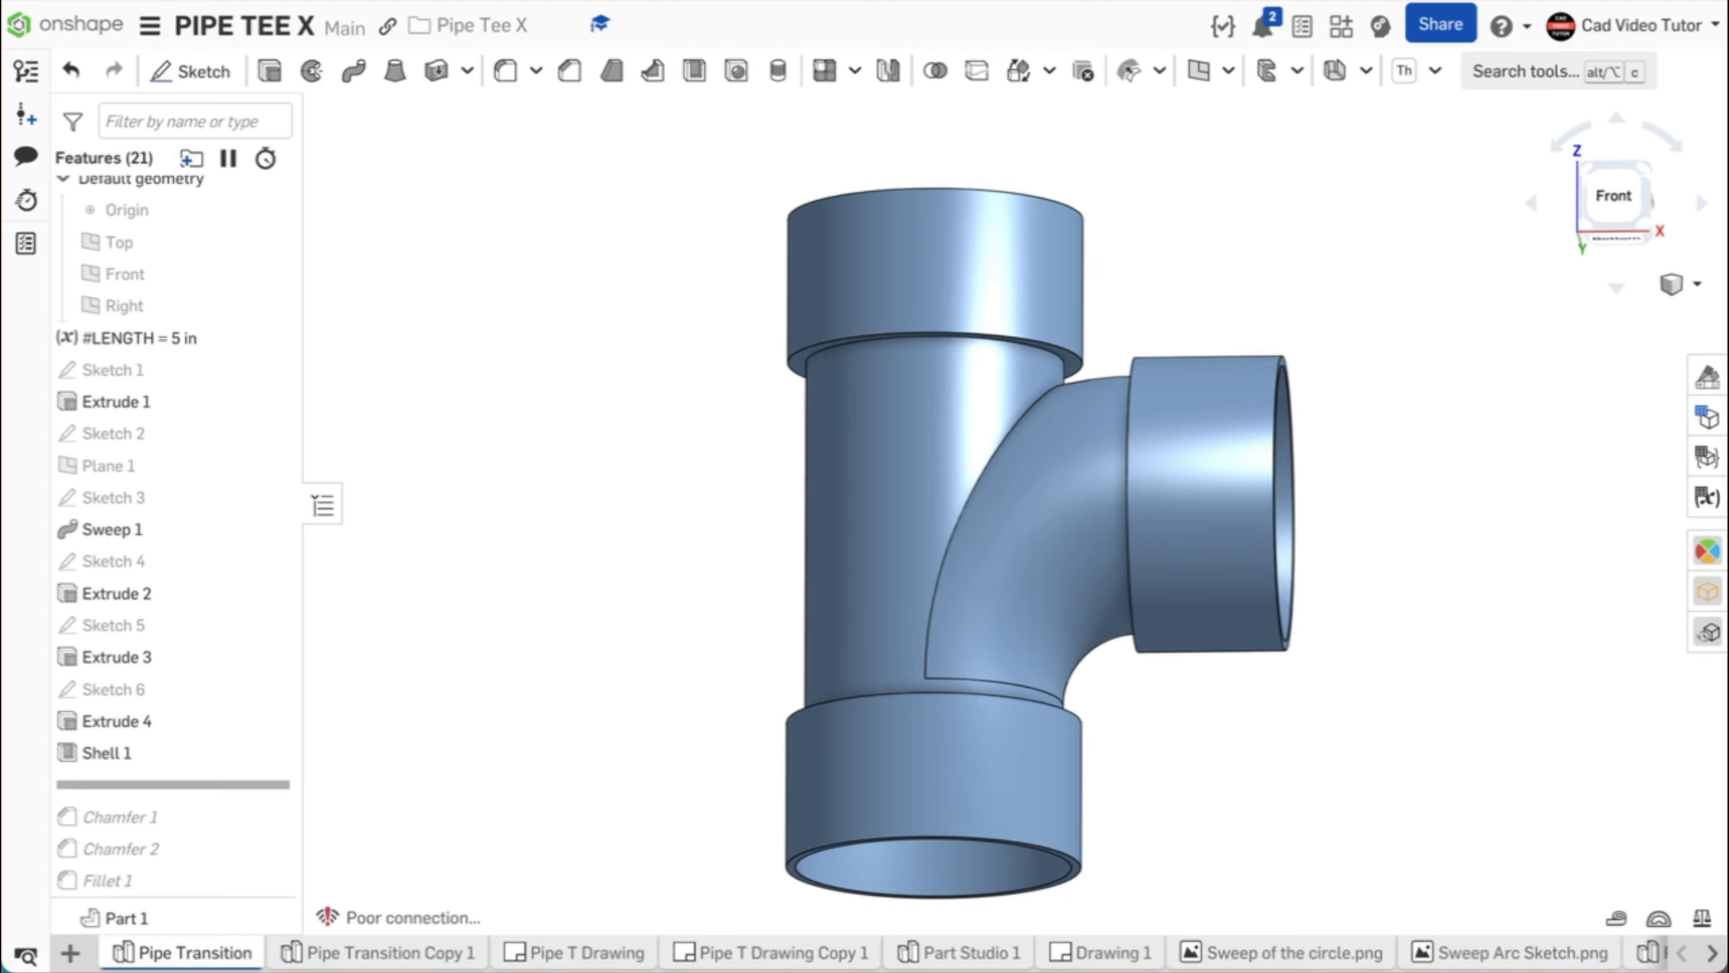
{"action": "key", "text": "shift+7"}
{"action": "left_click_drag", "start_coordinate": [173, 785], "coordinate": [172, 816]}
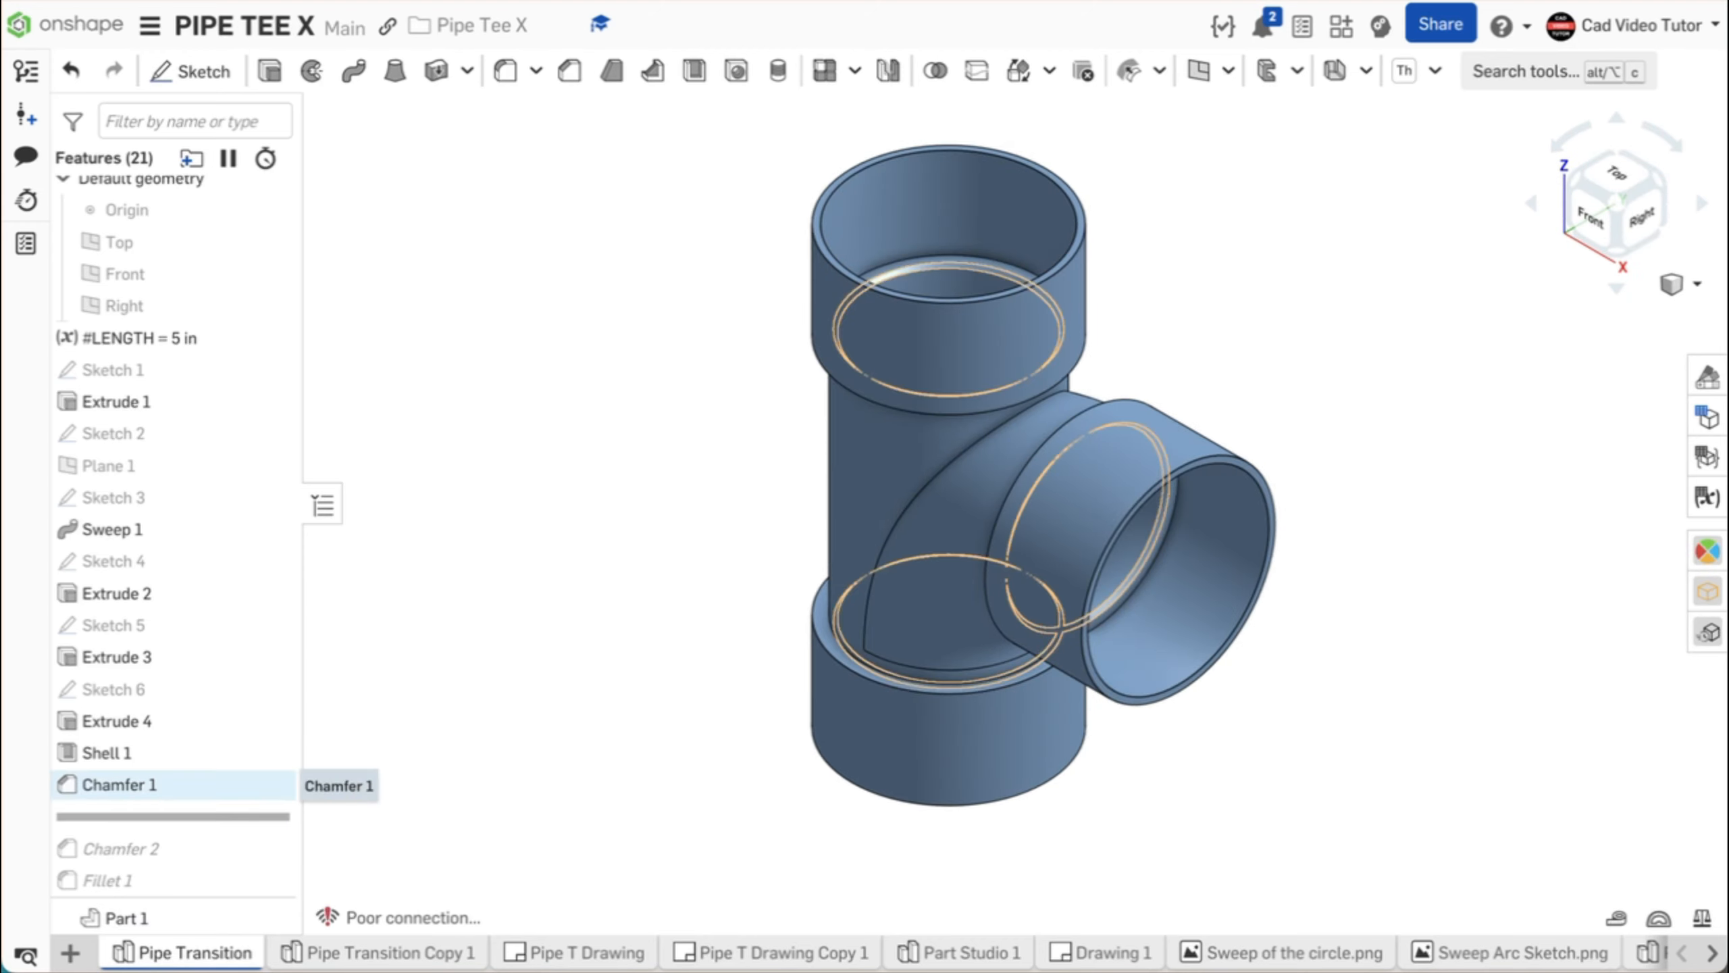
{"action": "left_click_drag", "start_coordinate": [173, 816], "coordinate": [173, 848]}
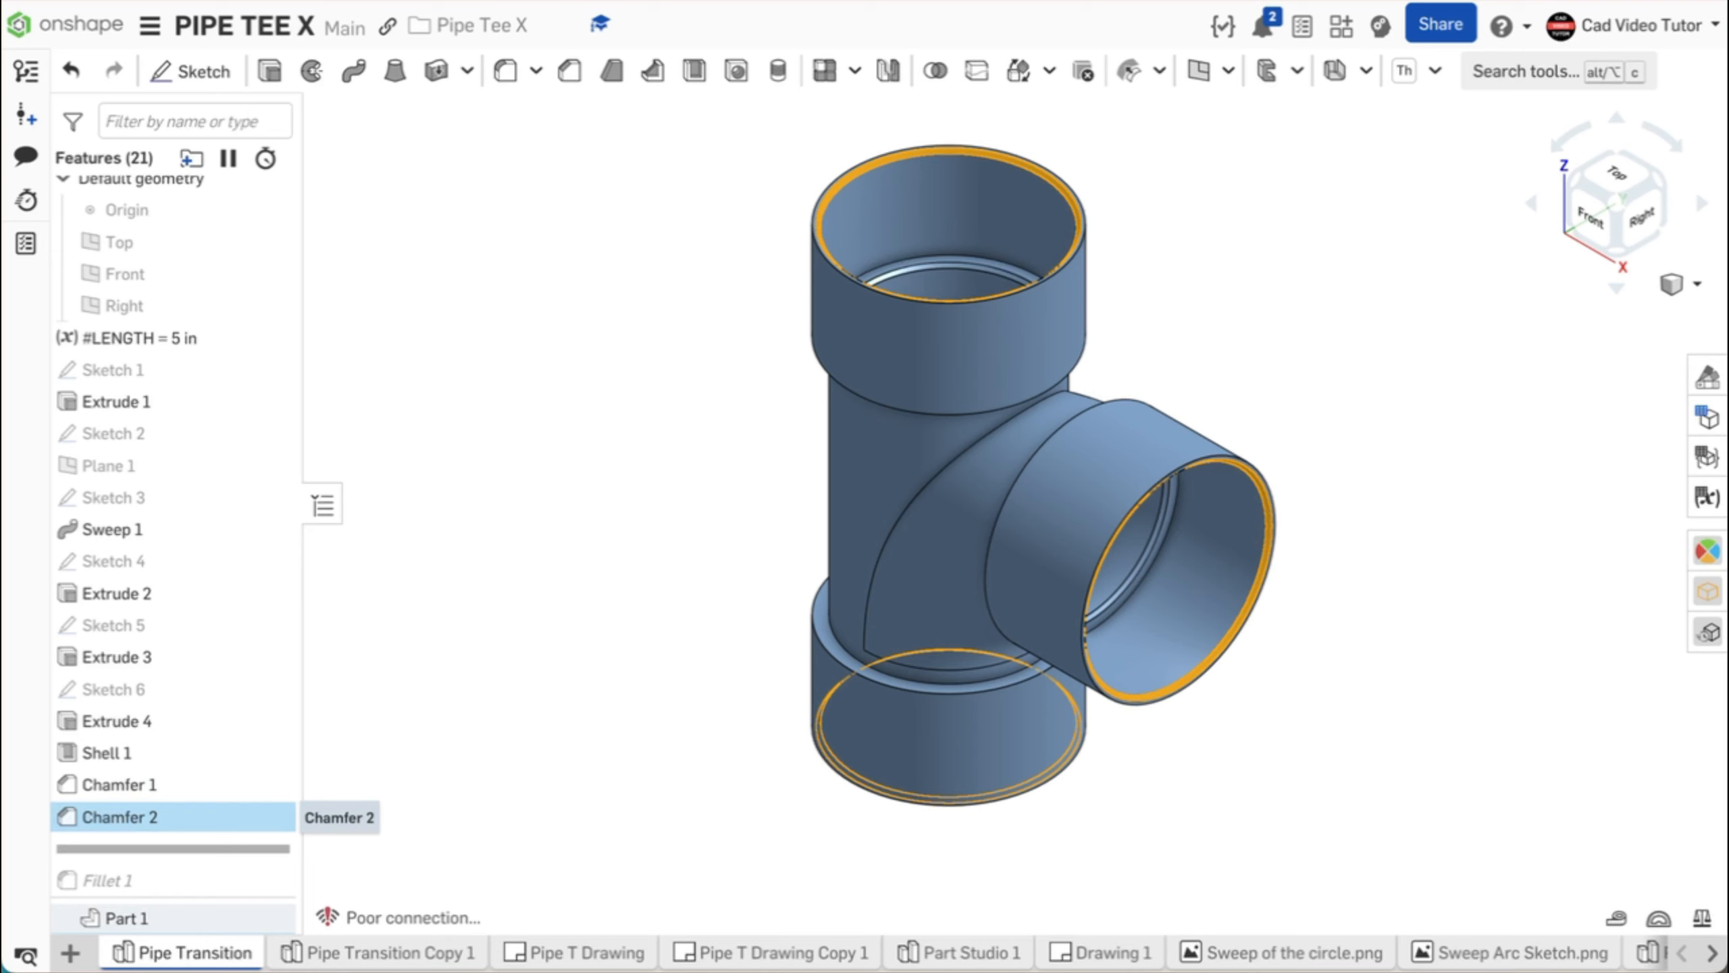
{"action": "left_click_drag", "start_coordinate": [173, 848], "coordinate": [173, 880]}
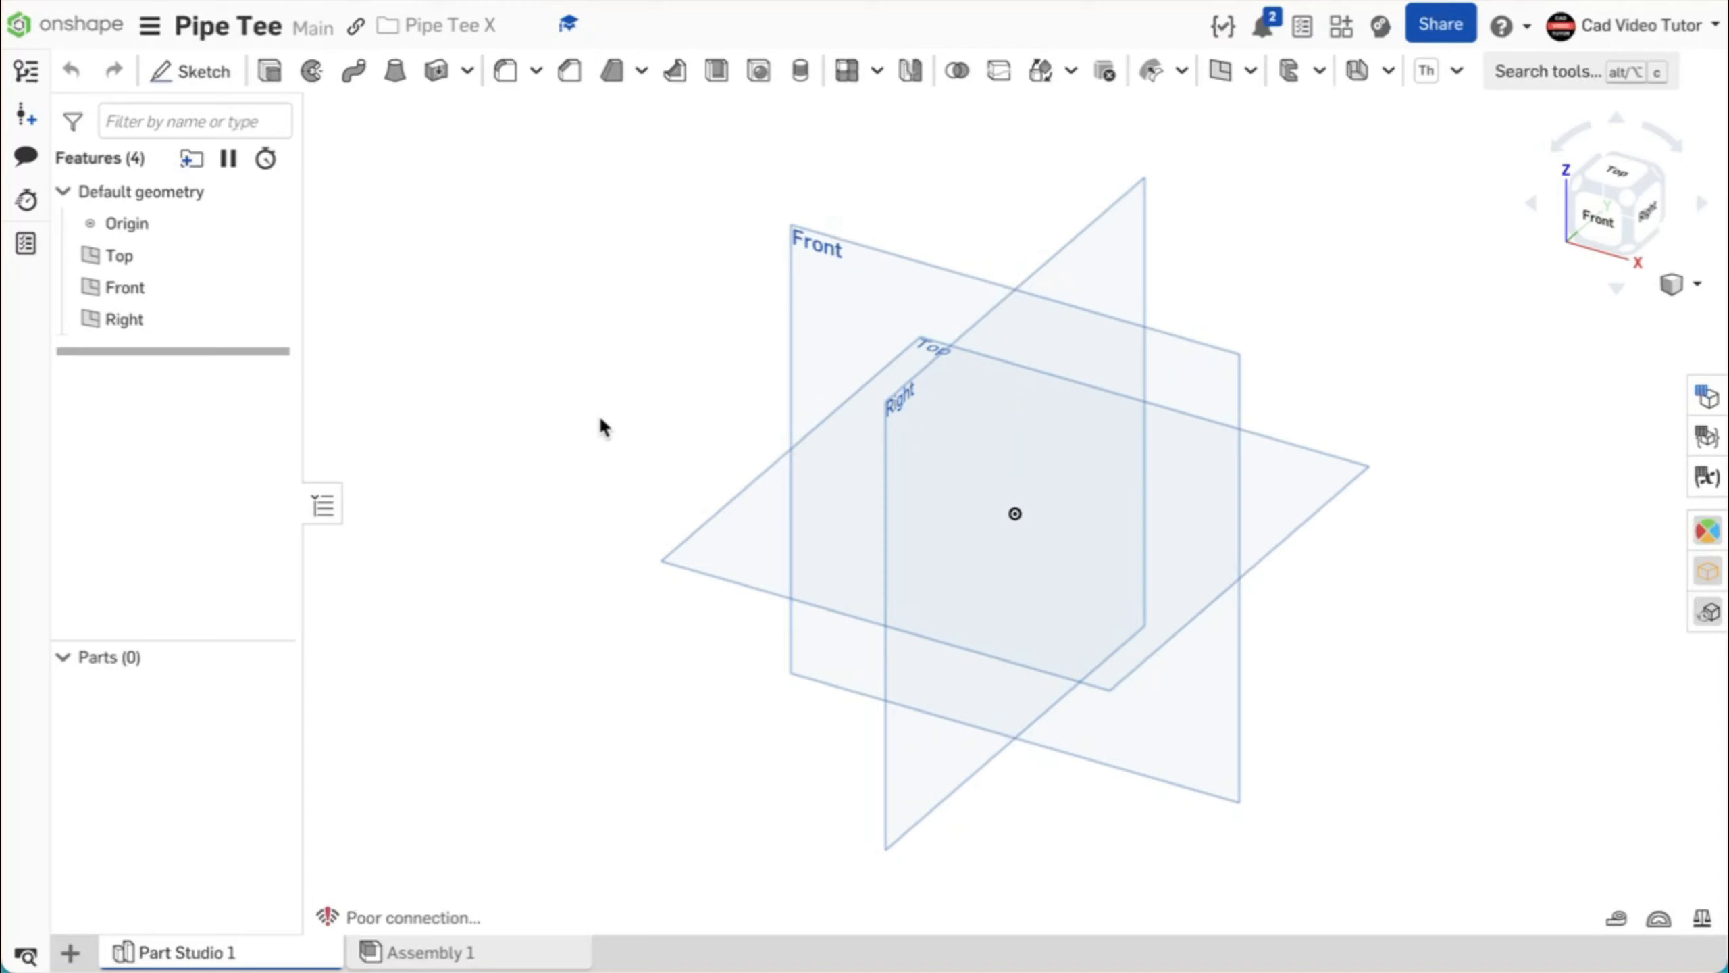
Step: Set the workspace units to inch for length and pound for mass
{"action": "left_click", "coordinate": [149, 25]}
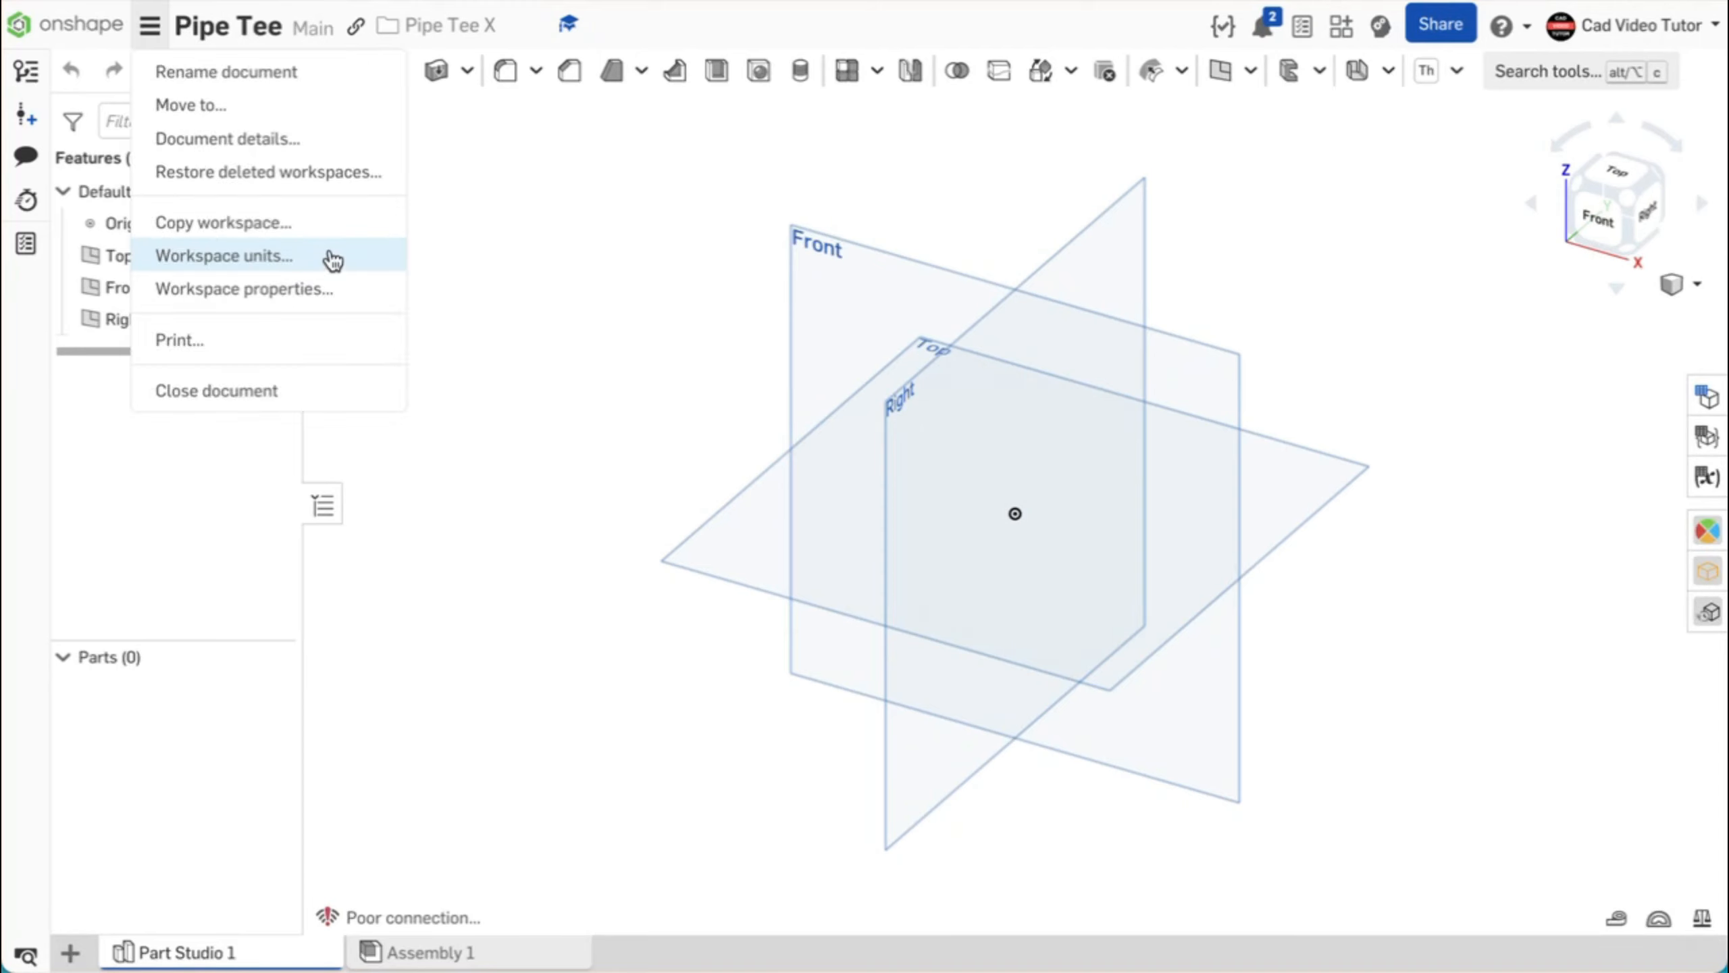
{"action": "left_click", "coordinate": [333, 257]}
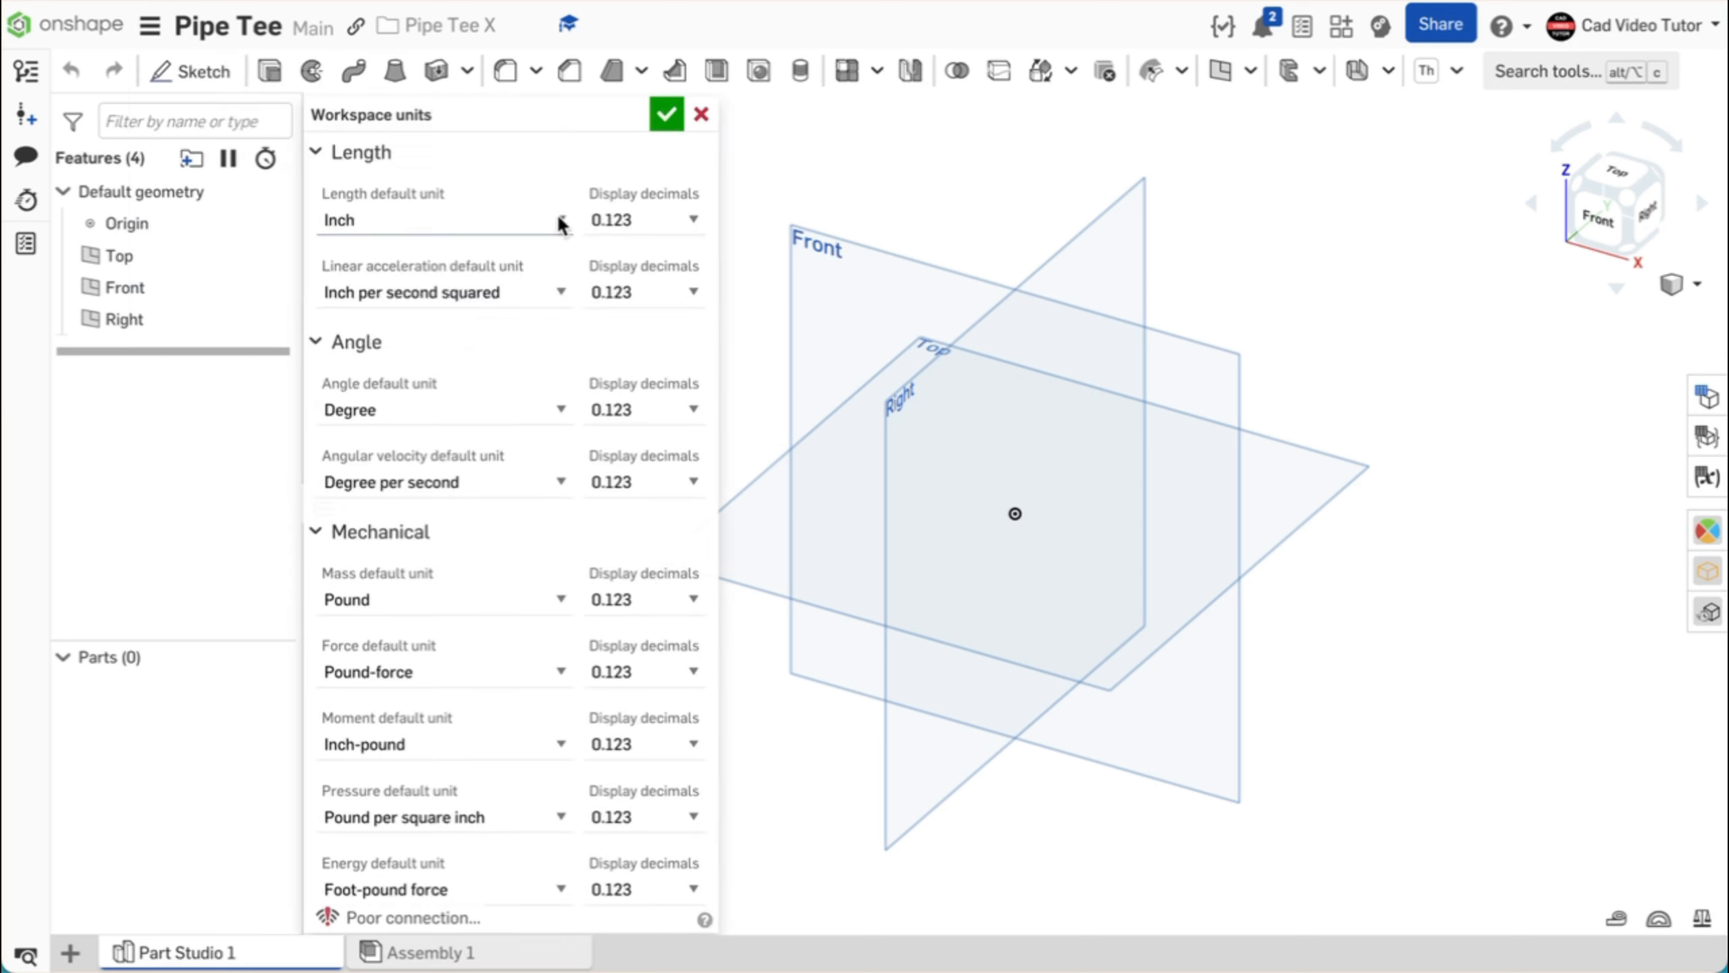
{"action": "left_click", "coordinate": [559, 220]}
{"action": "left_click", "coordinate": [560, 599]}
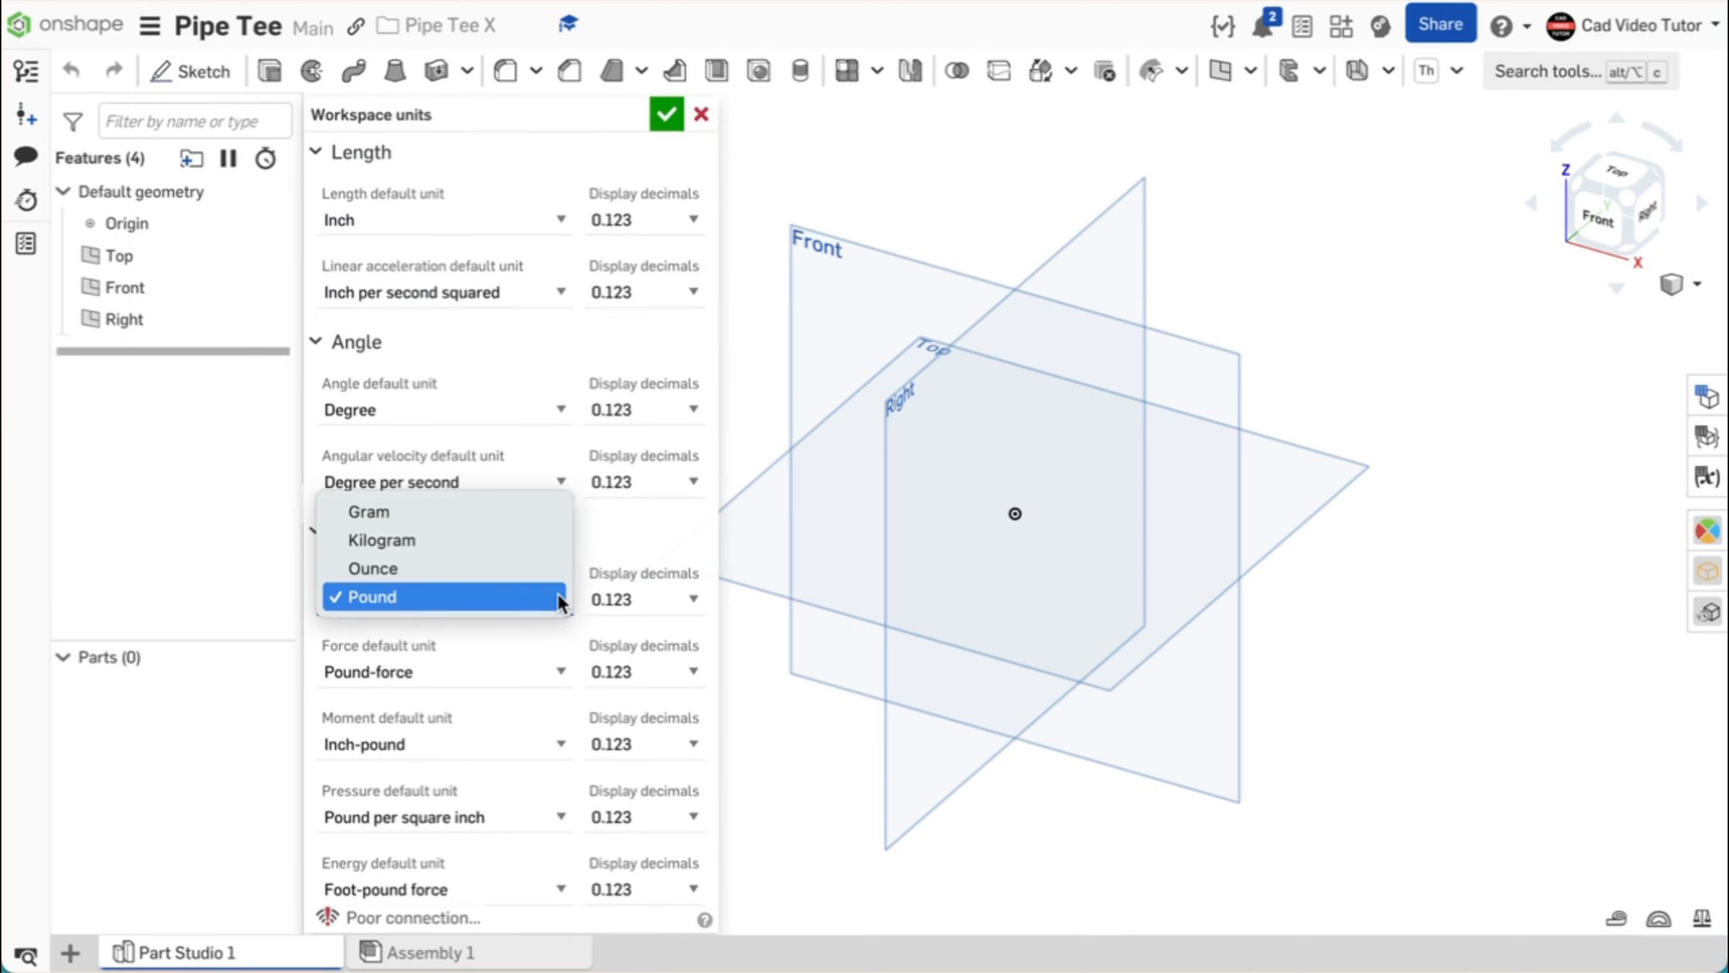
{"action": "left_click", "coordinate": [556, 599]}
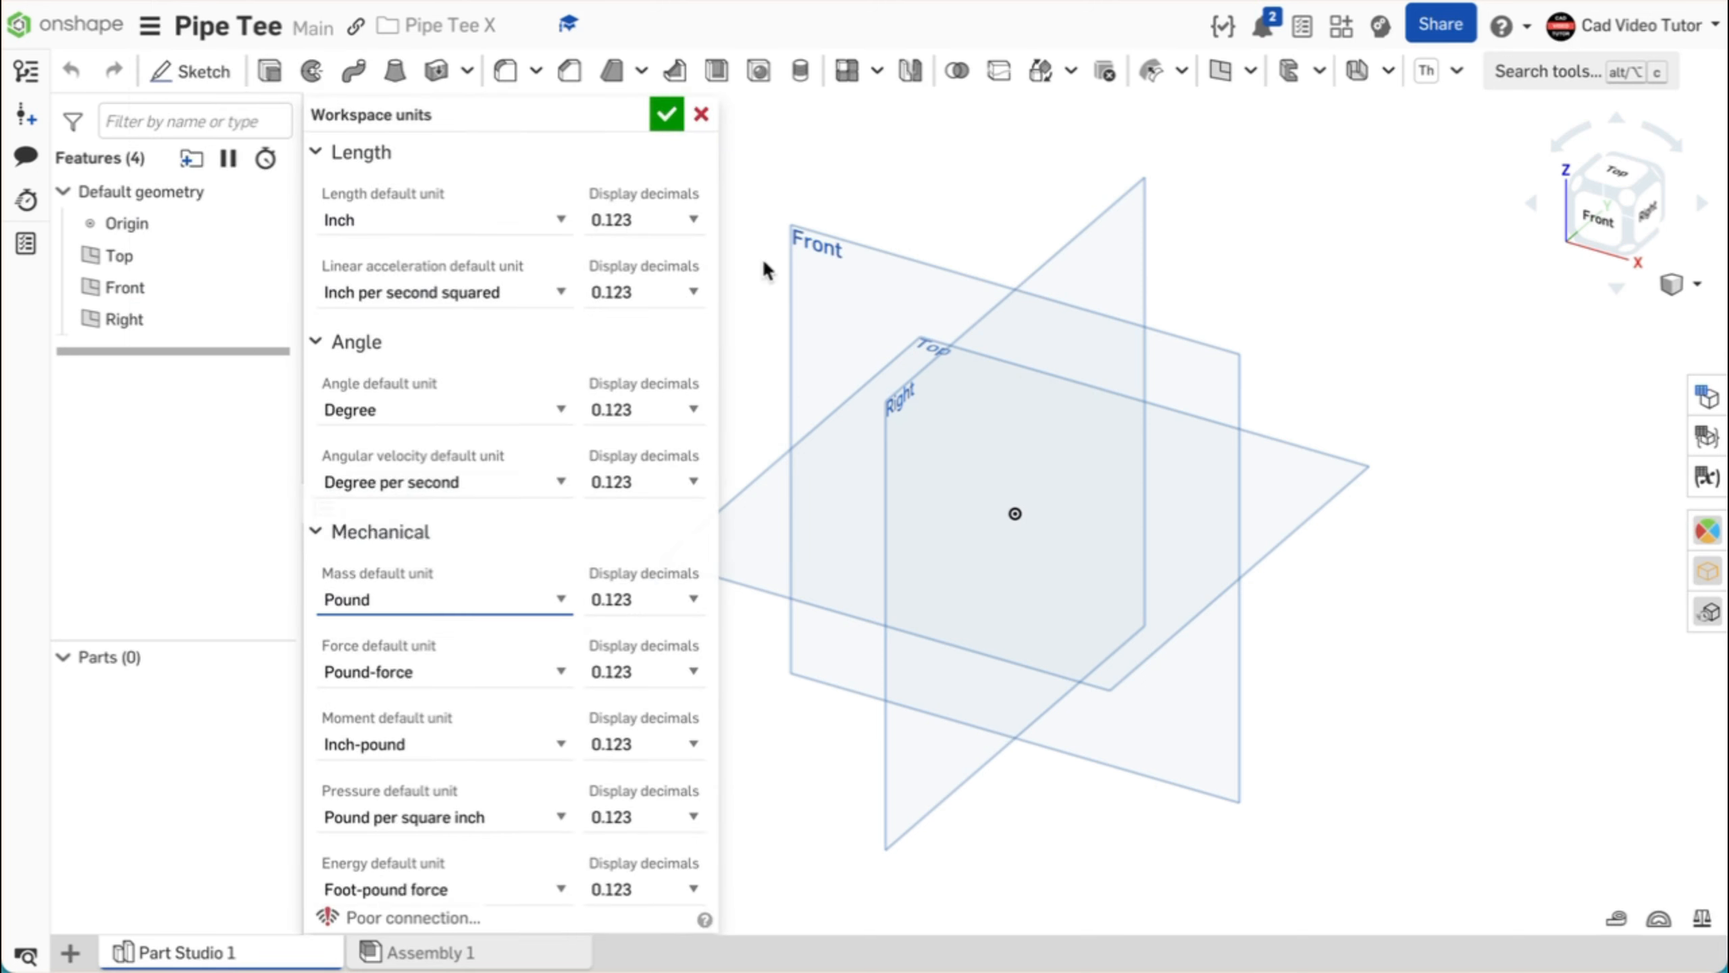
{"action": "left_click", "coordinate": [667, 116]}
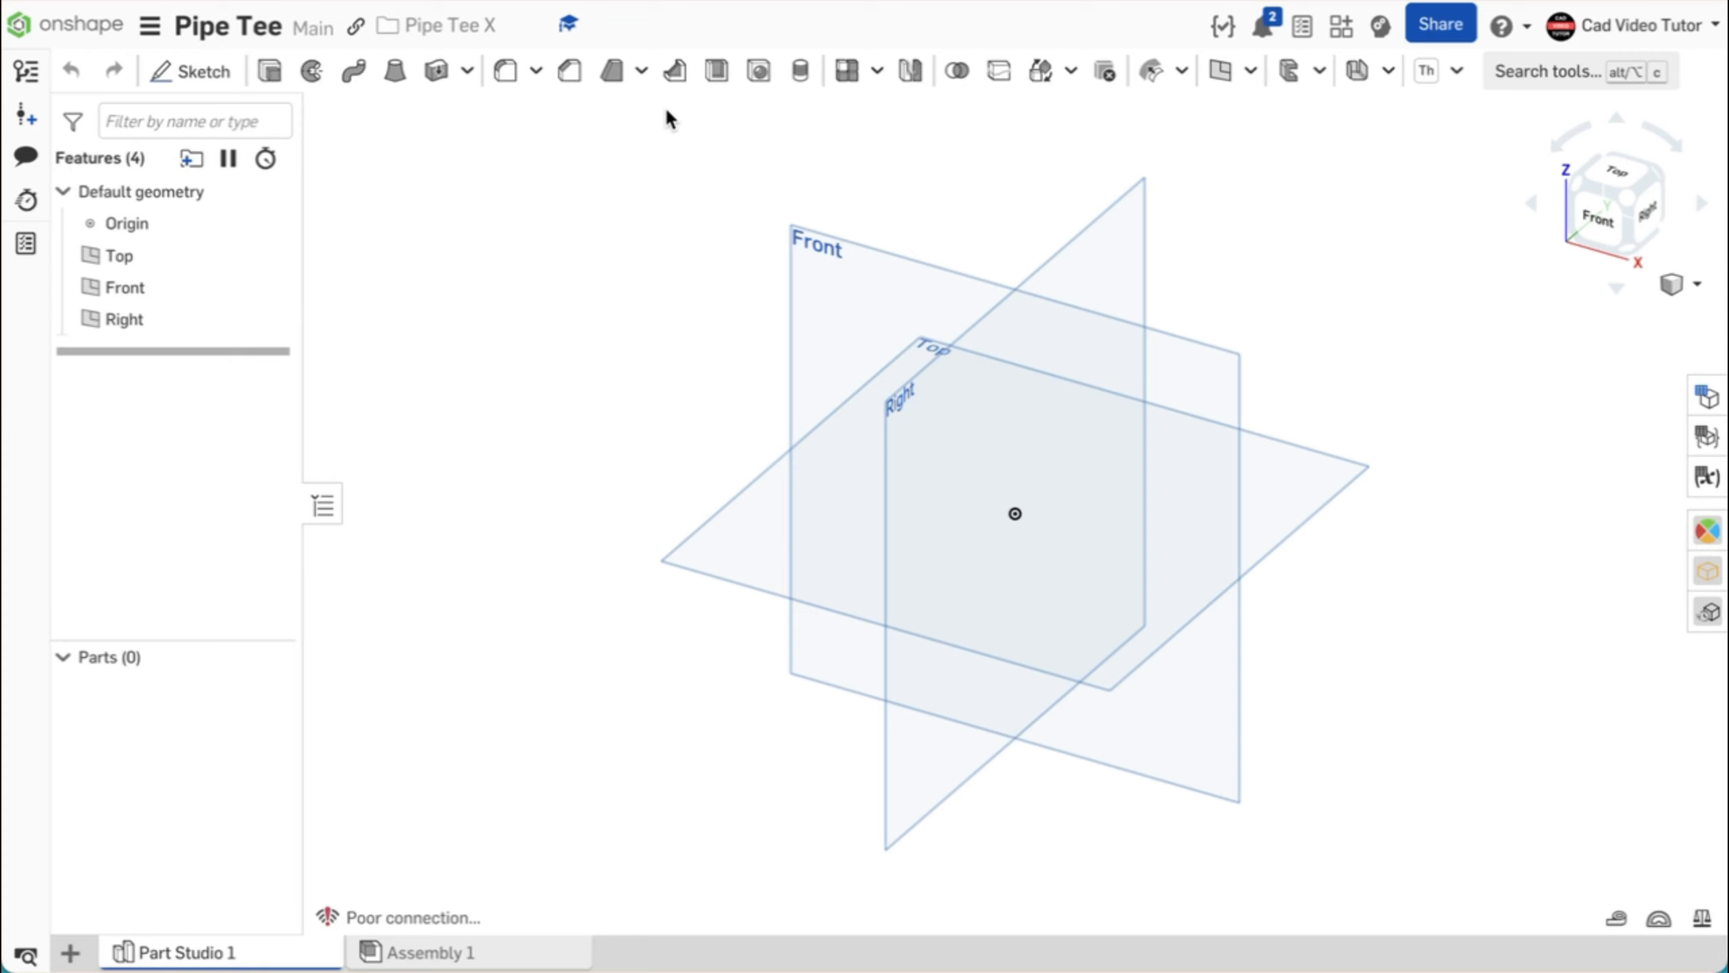
Step: Create a length variable named LENGTH with a value of 5 in
{"action": "left_click", "coordinate": [1707, 477]}
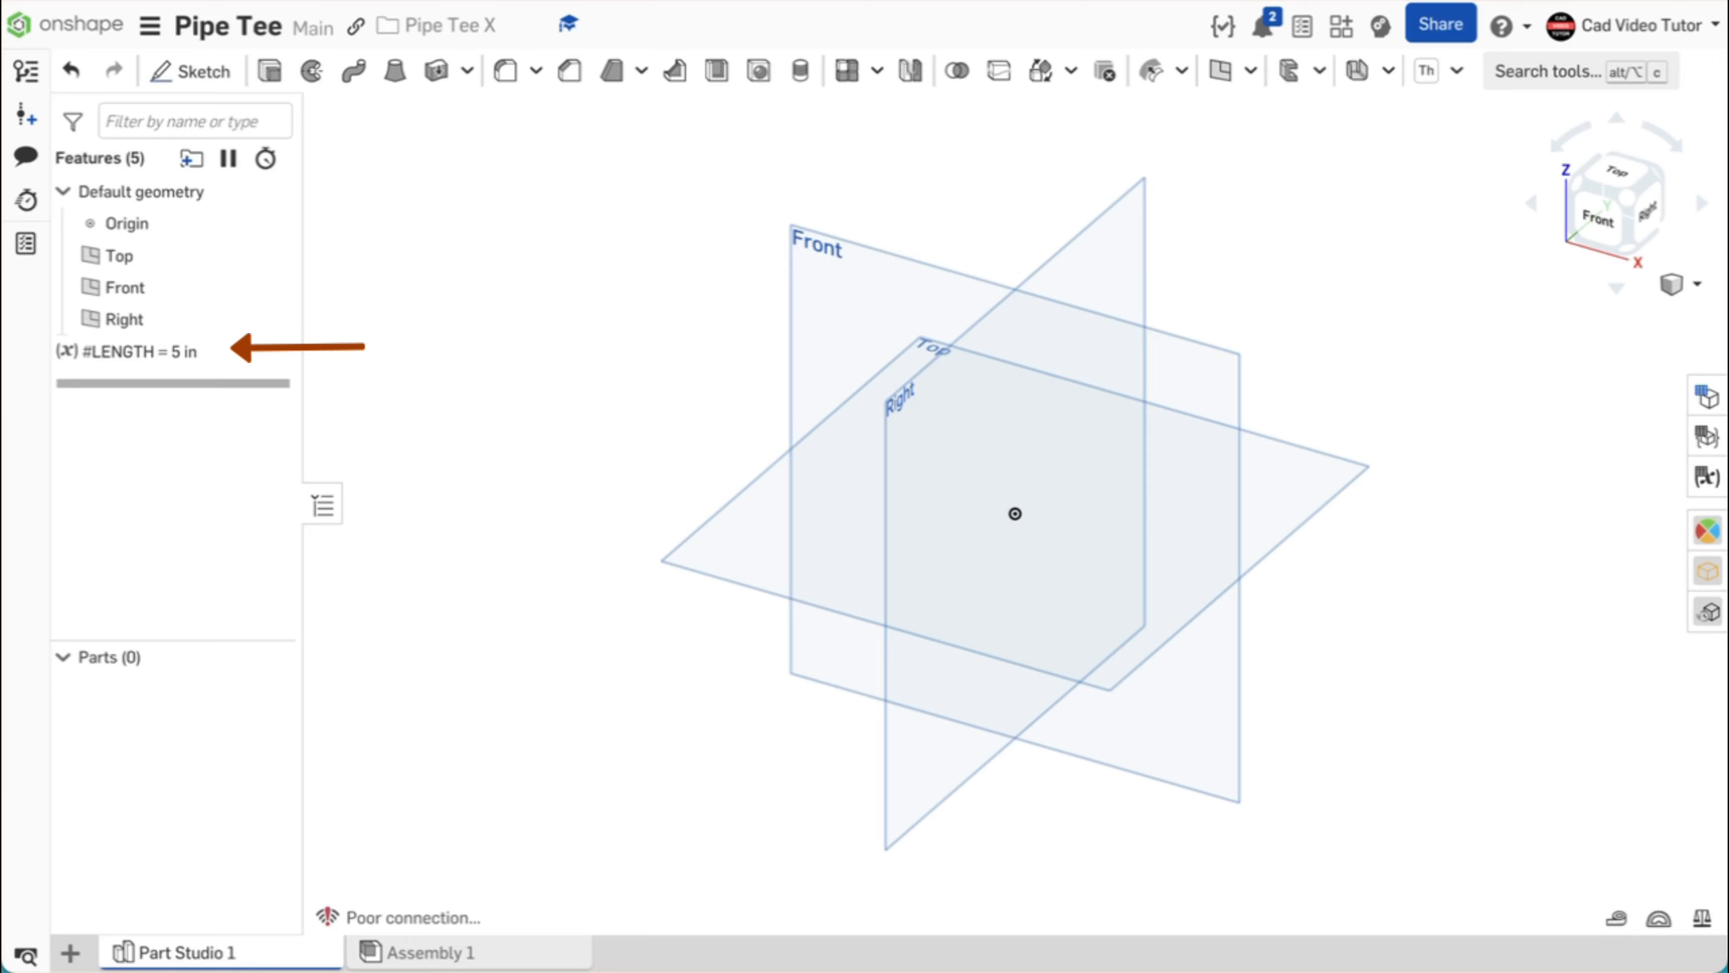
Step: Start a sketch on the Top plane, viewed face-on, and hide the default planes
{"action": "left_click", "coordinate": [204, 71]}
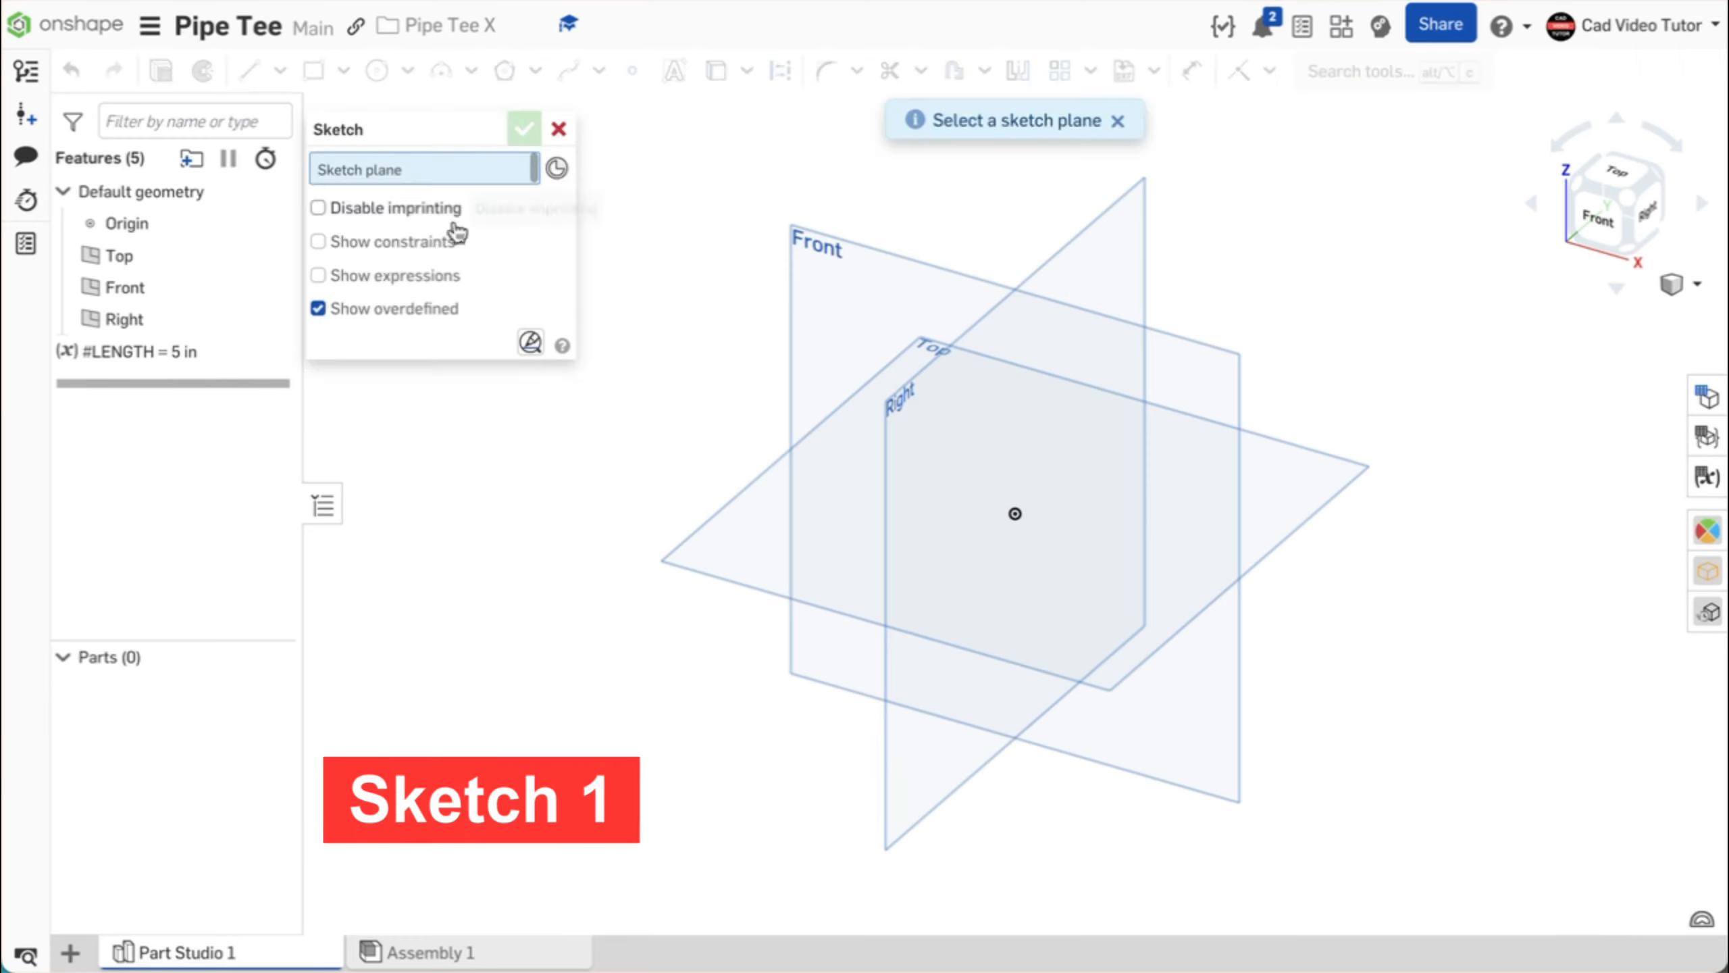
{"action": "left_click", "coordinate": [769, 520]}
{"action": "key", "text": "n"}
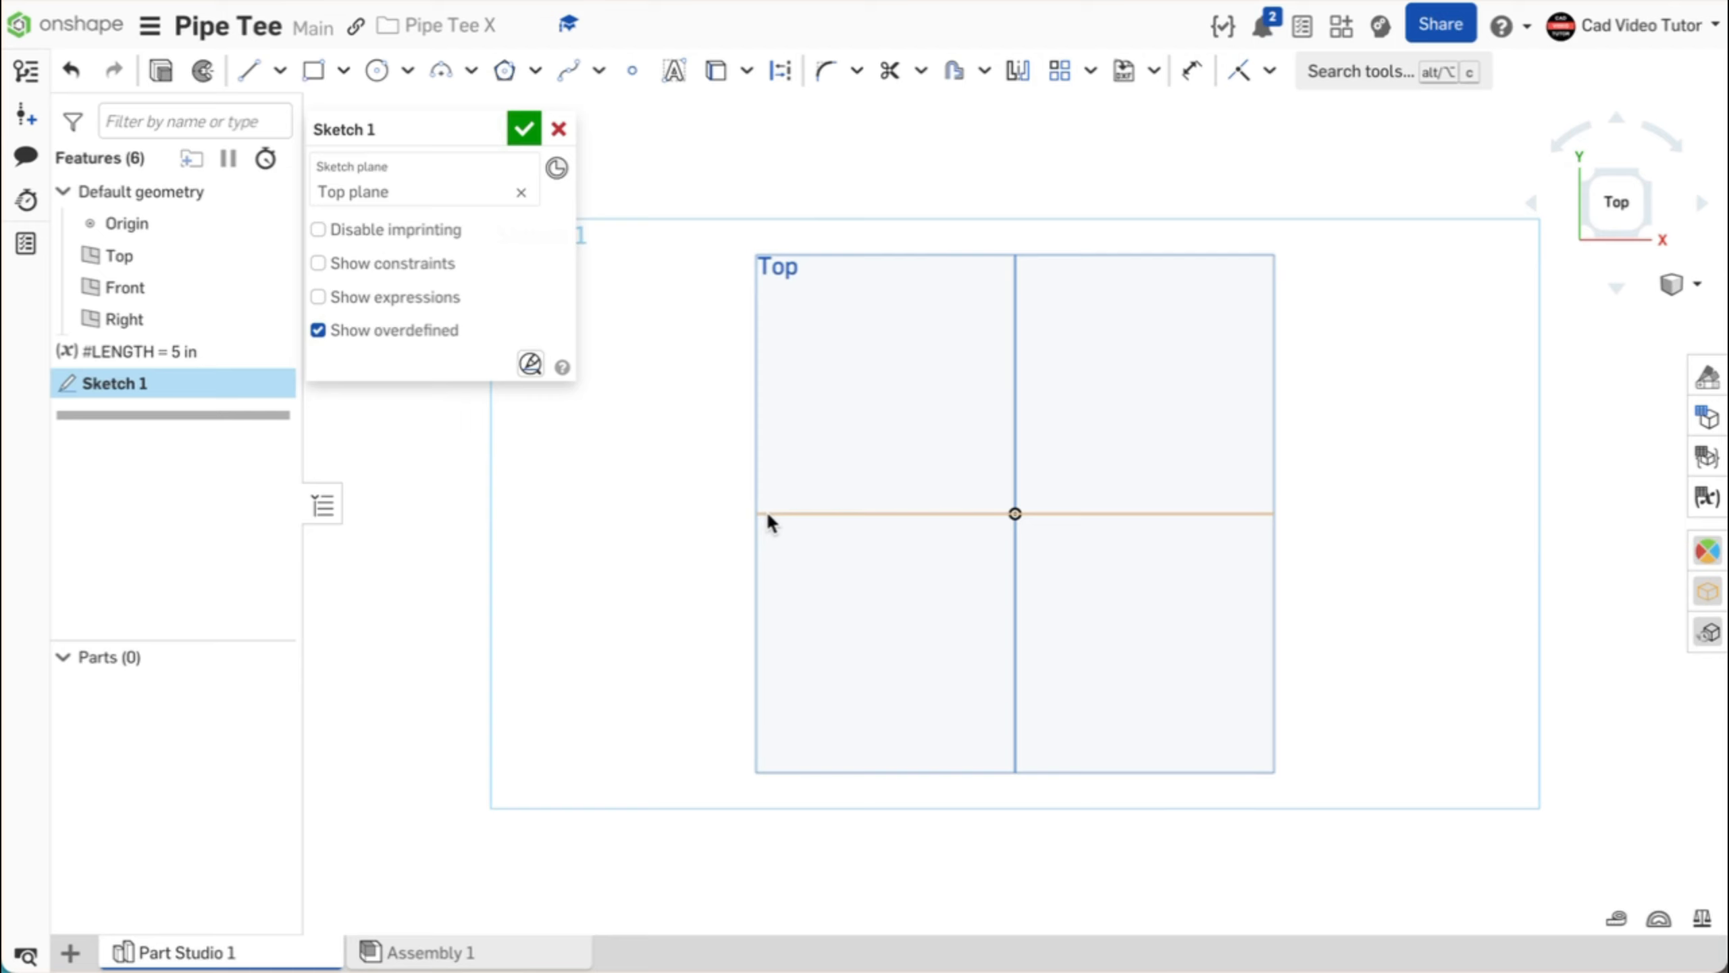
{"action": "key", "text": "p"}
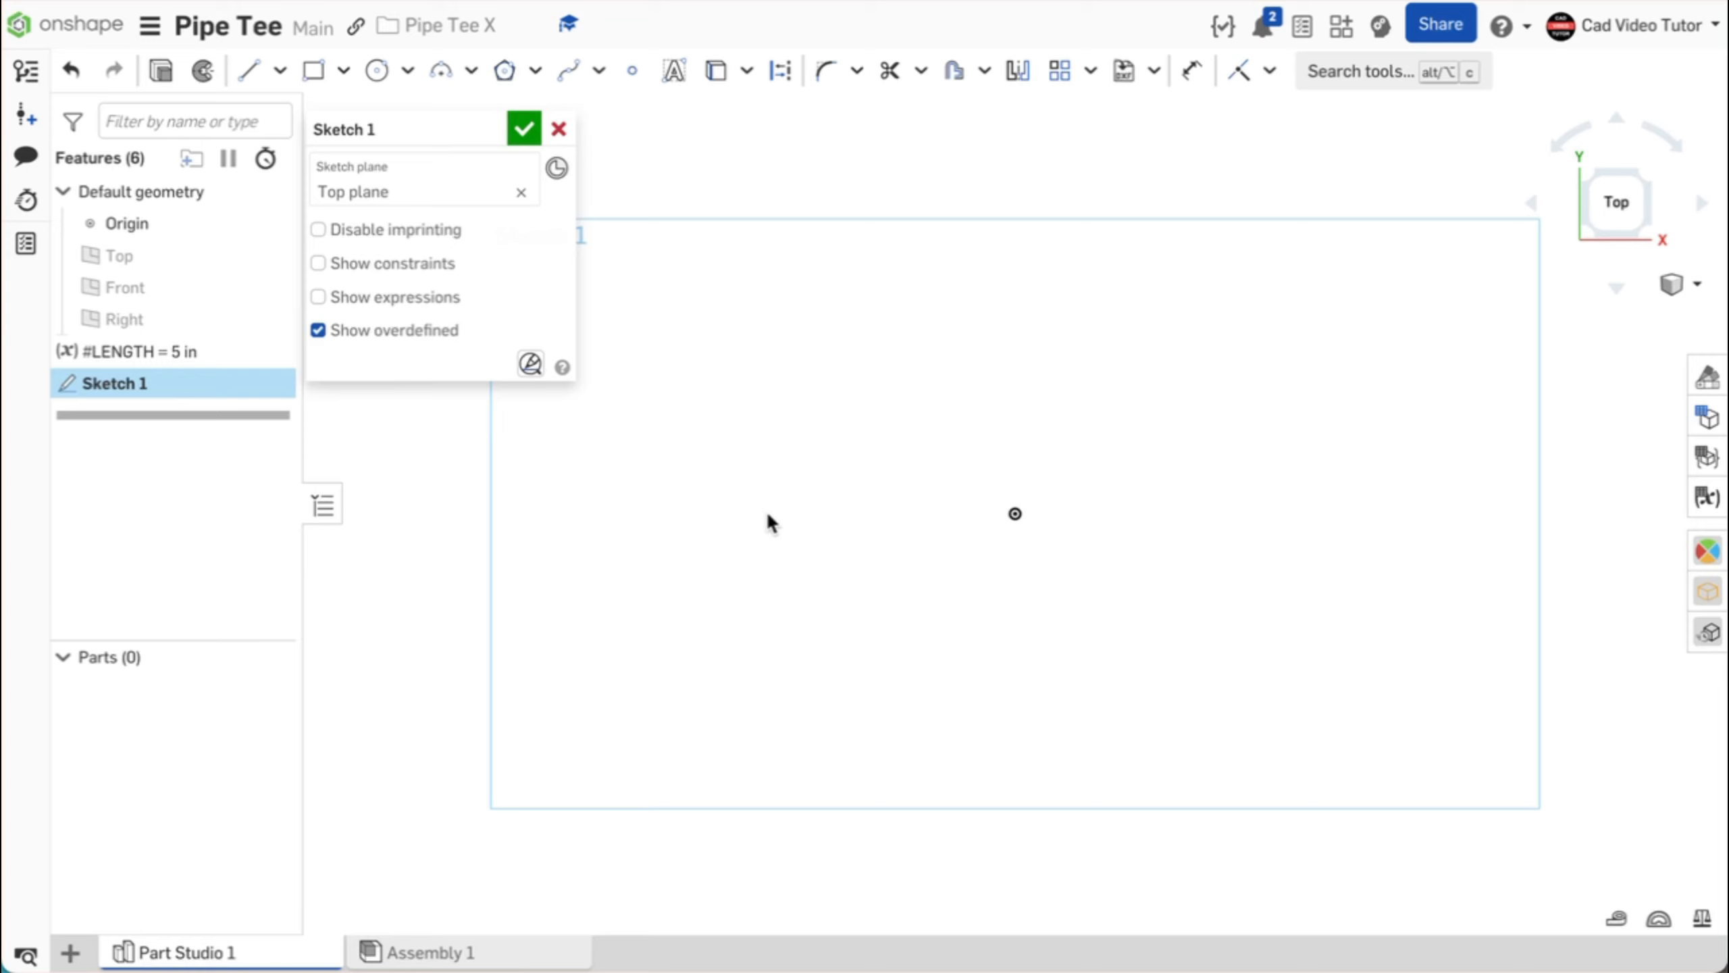
Step: Sketch a center point circle on the origin with a 3.5 in diameter and finish the sketch
{"action": "left_click", "coordinate": [407, 70]}
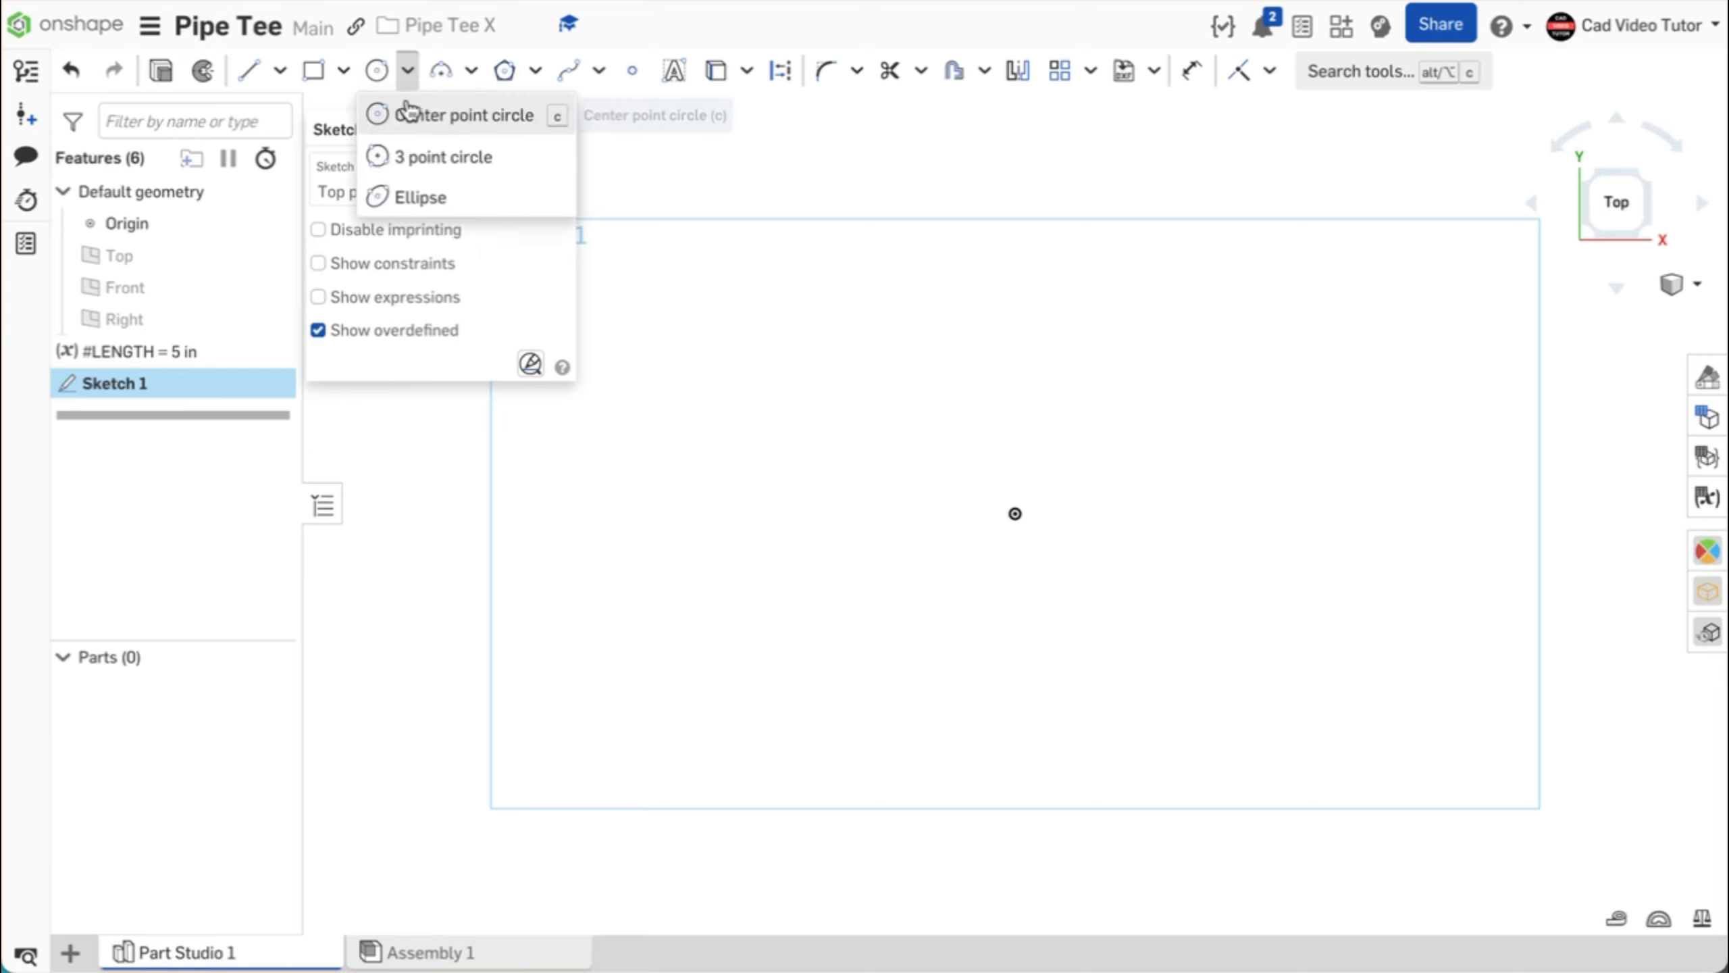
{"action": "left_click", "coordinate": [407, 113]}
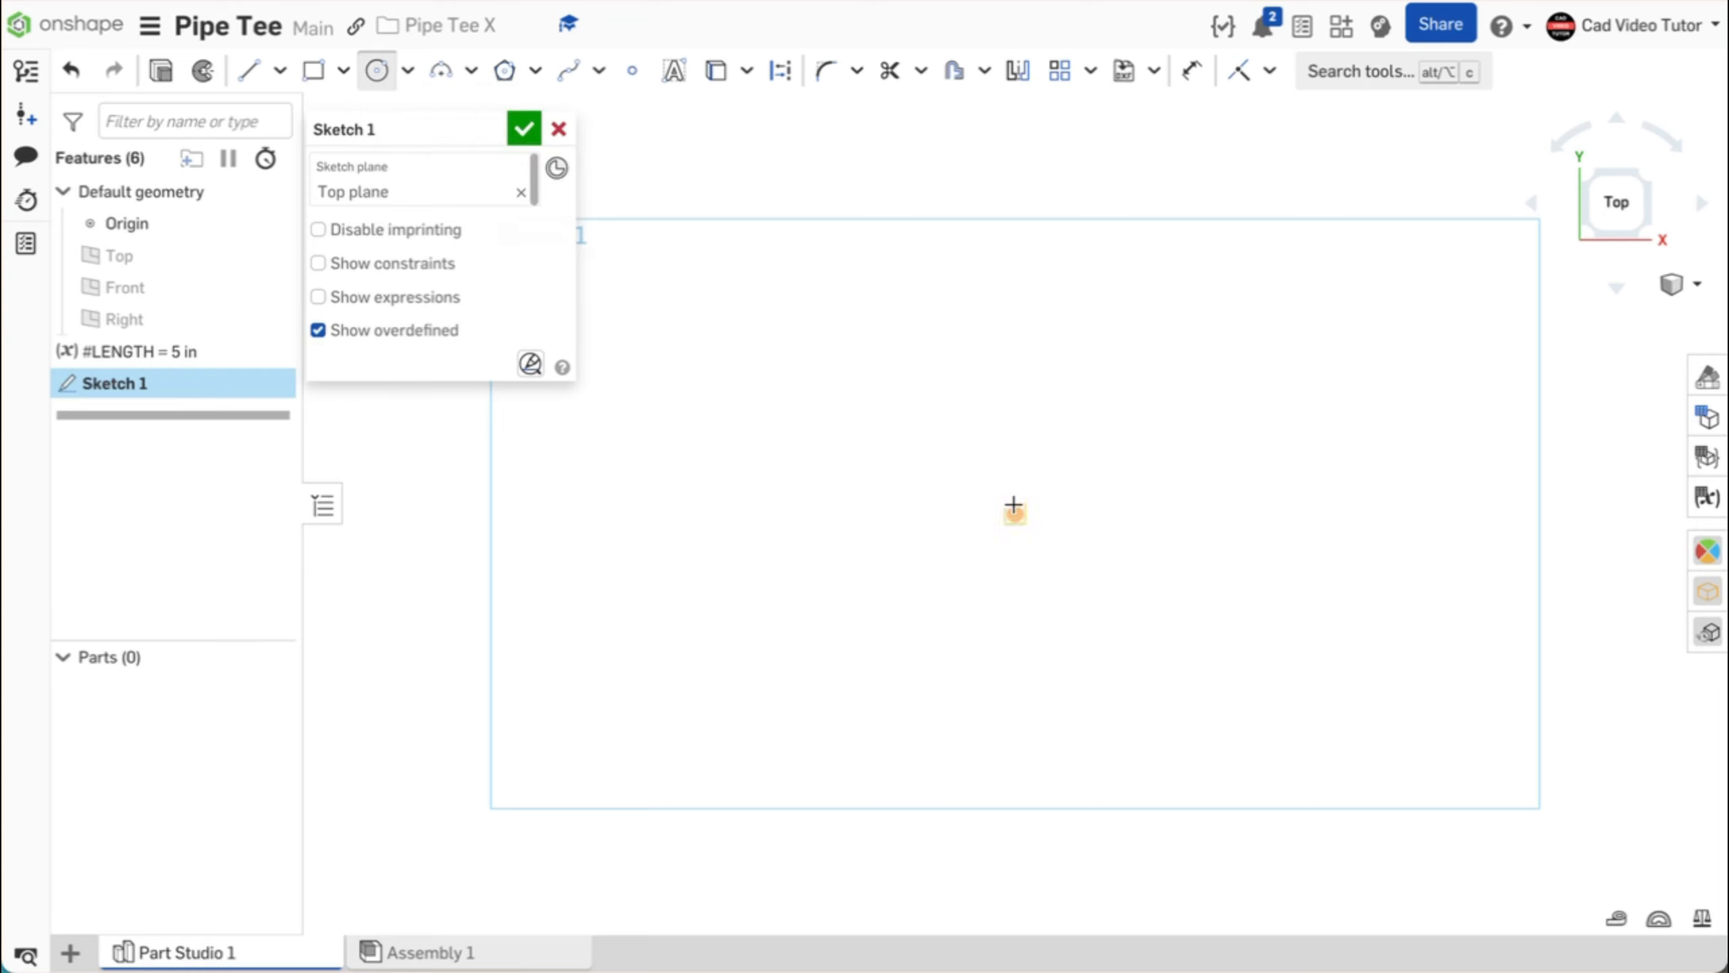
{"action": "left_click", "coordinate": [1014, 510]}
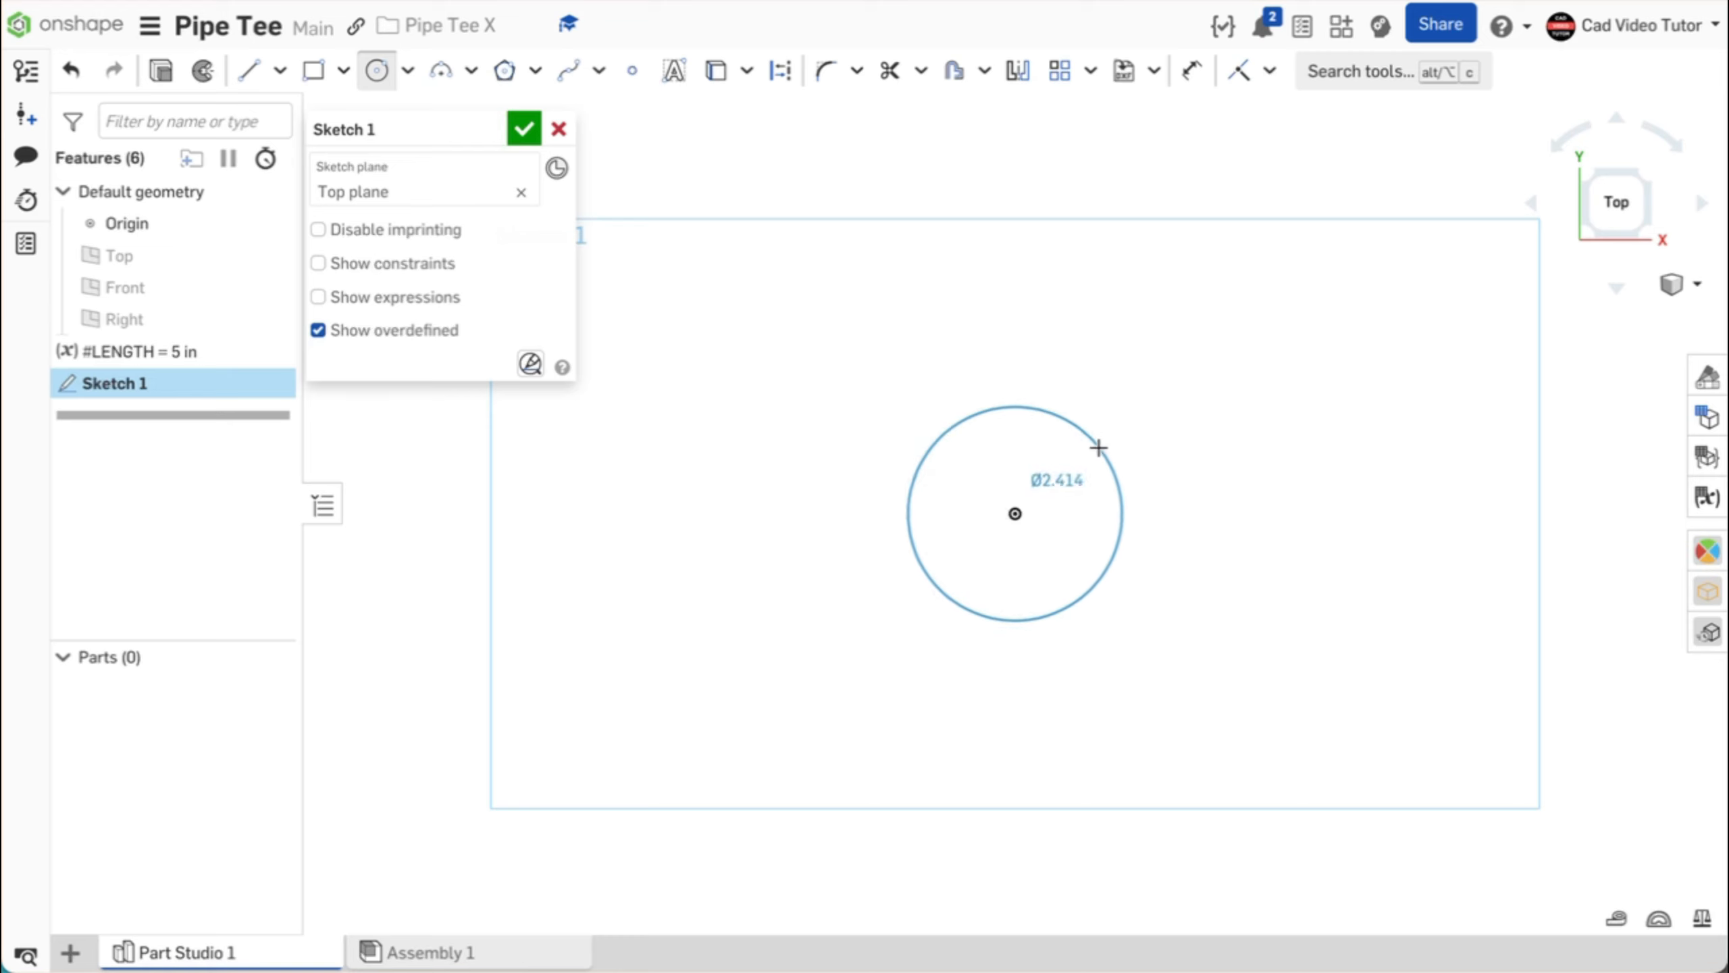
{"action": "left_click", "coordinate": [1107, 444]}
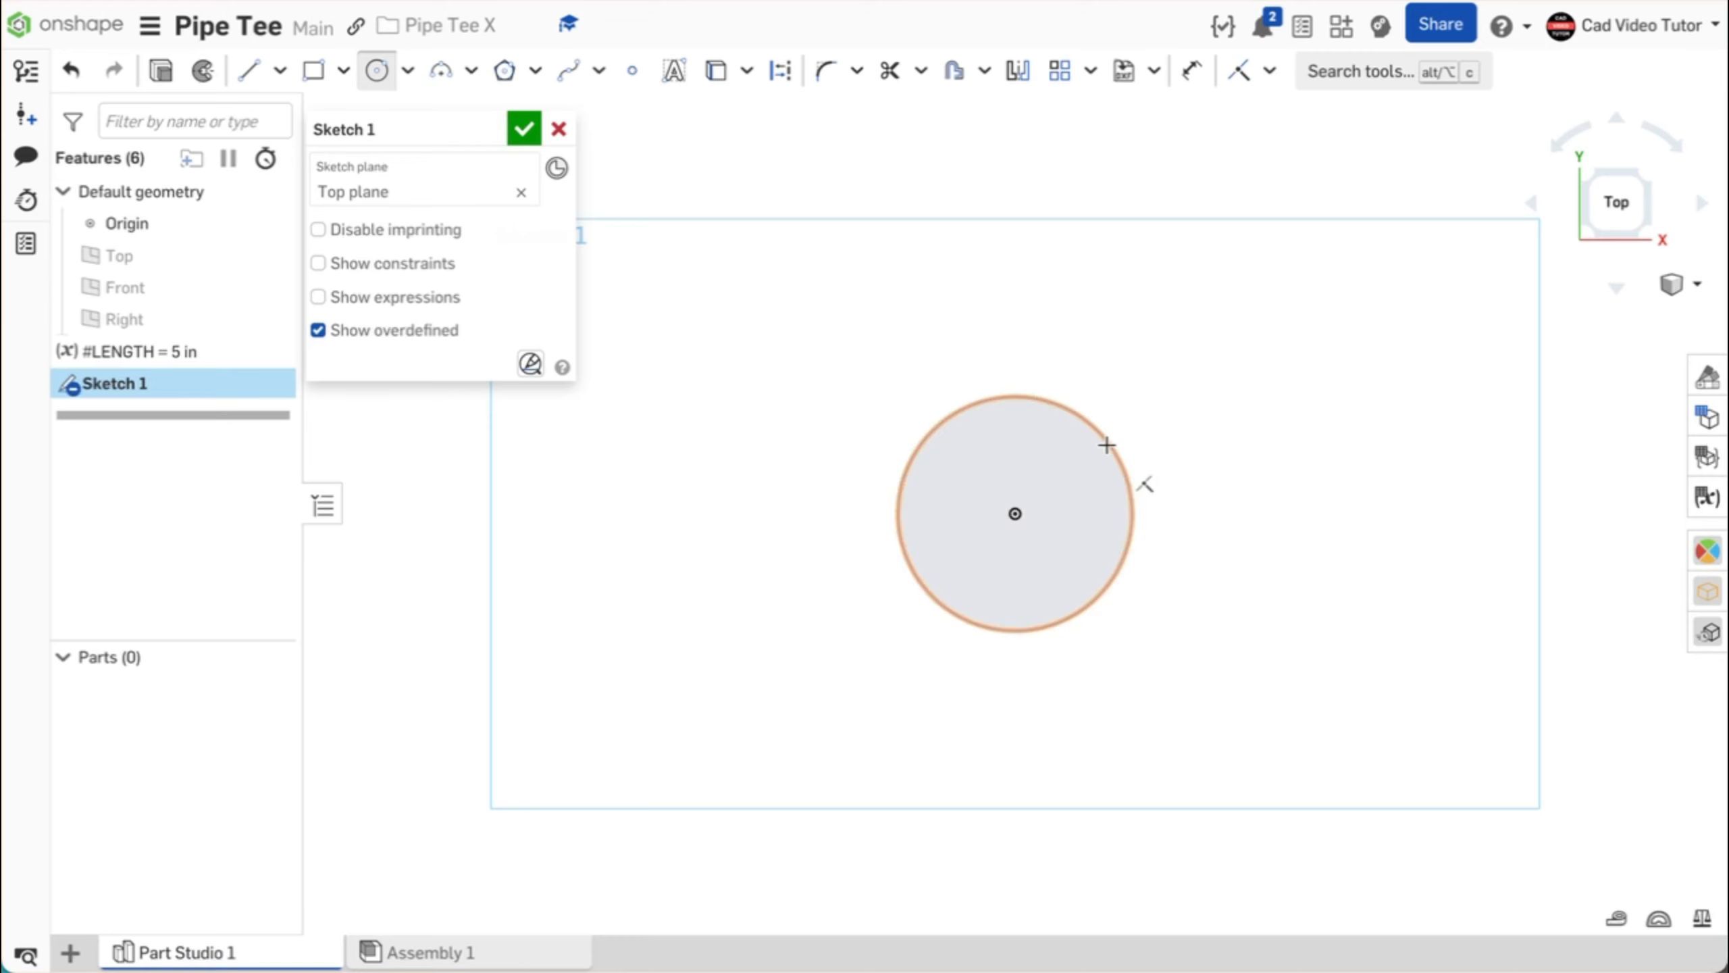
{"action": "type", "text": "3.5"}
{"action": "key", "text": "Return"}
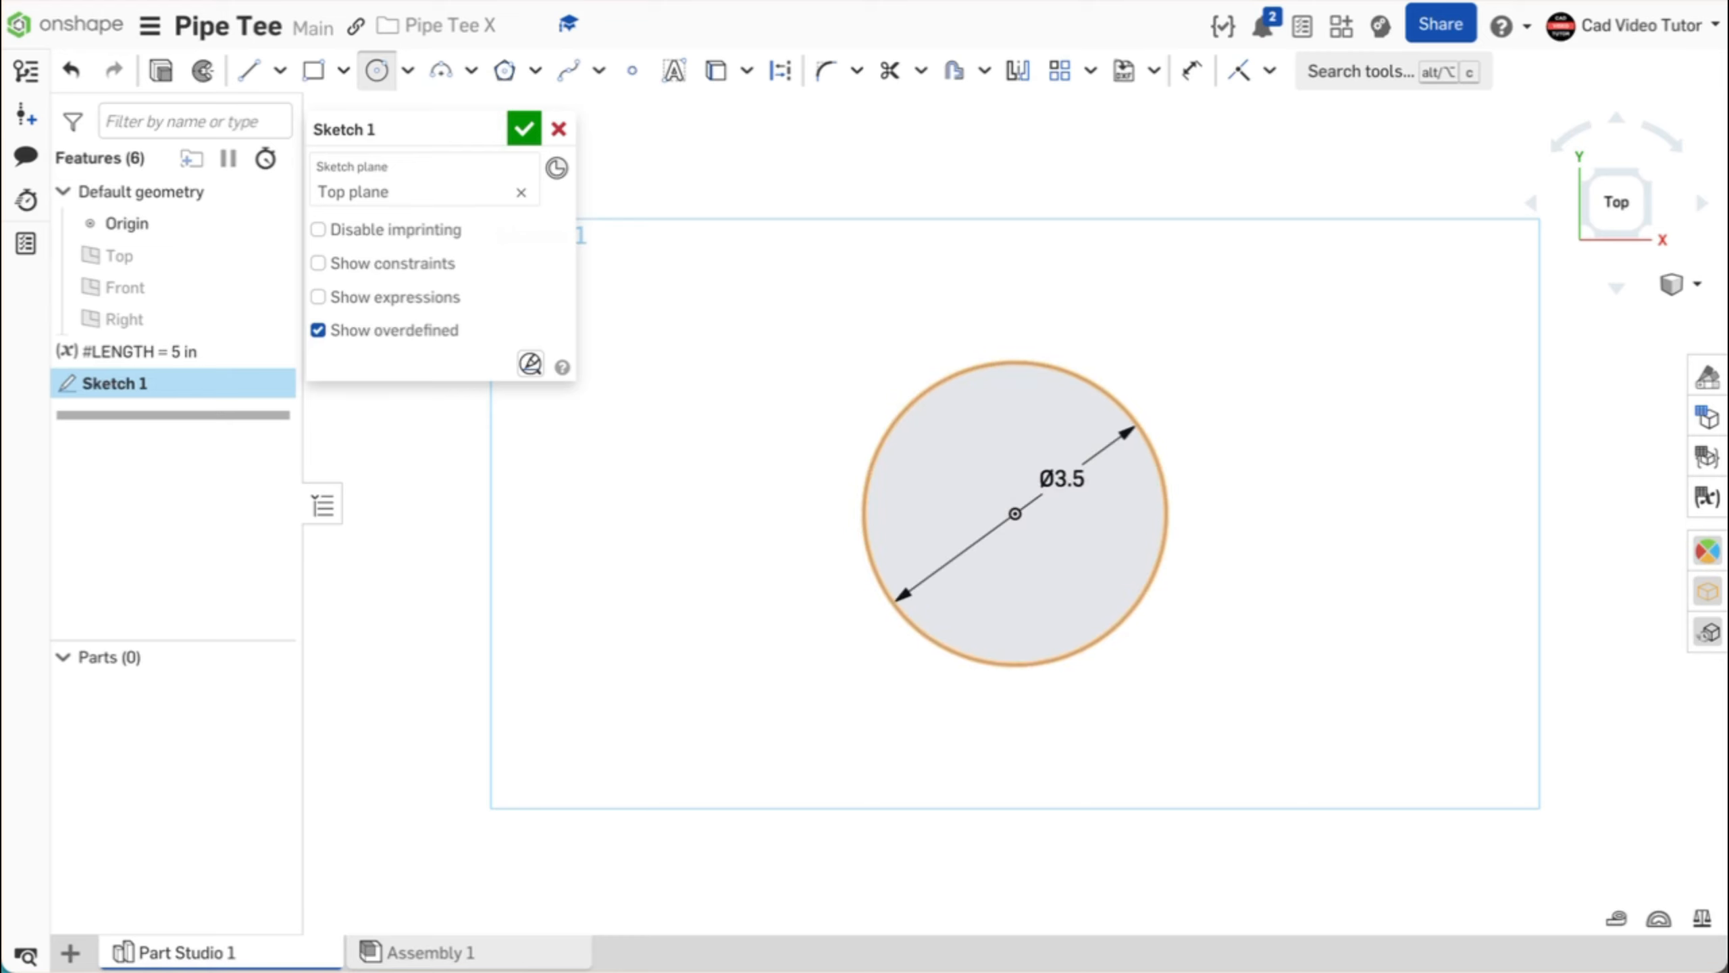
{"action": "left_click", "coordinate": [530, 133]}
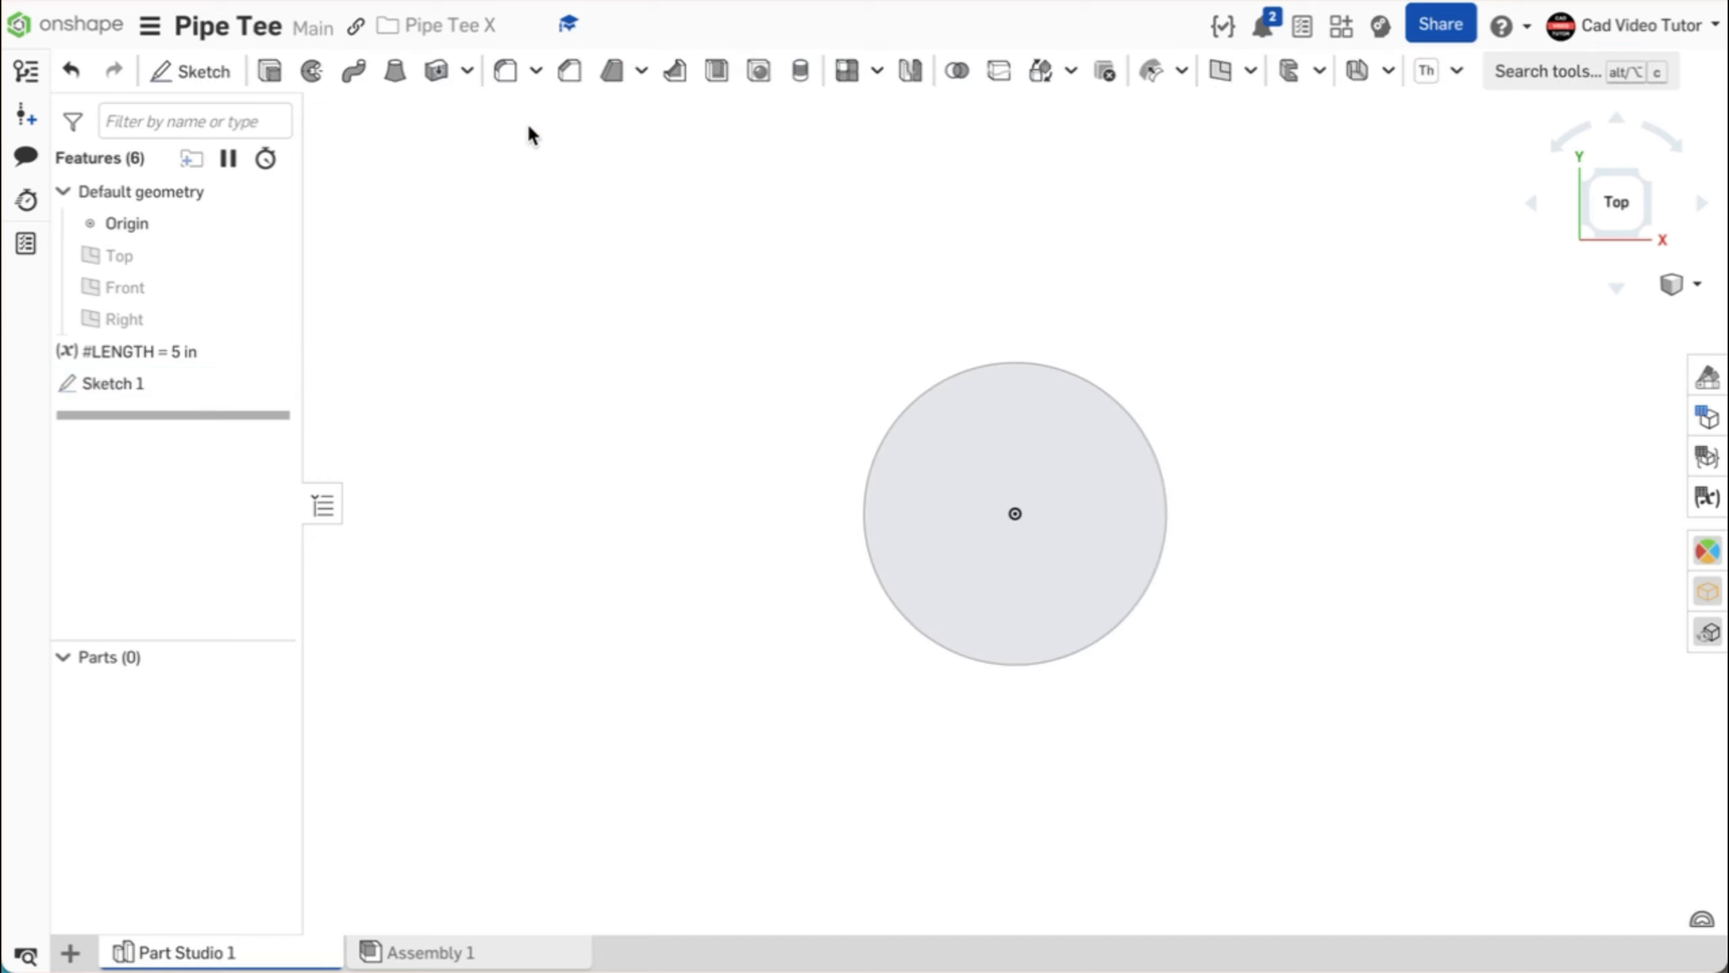
Step: Extrude the circle as a new solid with a blind depth of #LENGTH
{"action": "right_click", "coordinate": [547, 146]}
{"action": "left_click", "coordinate": [602, 249]}
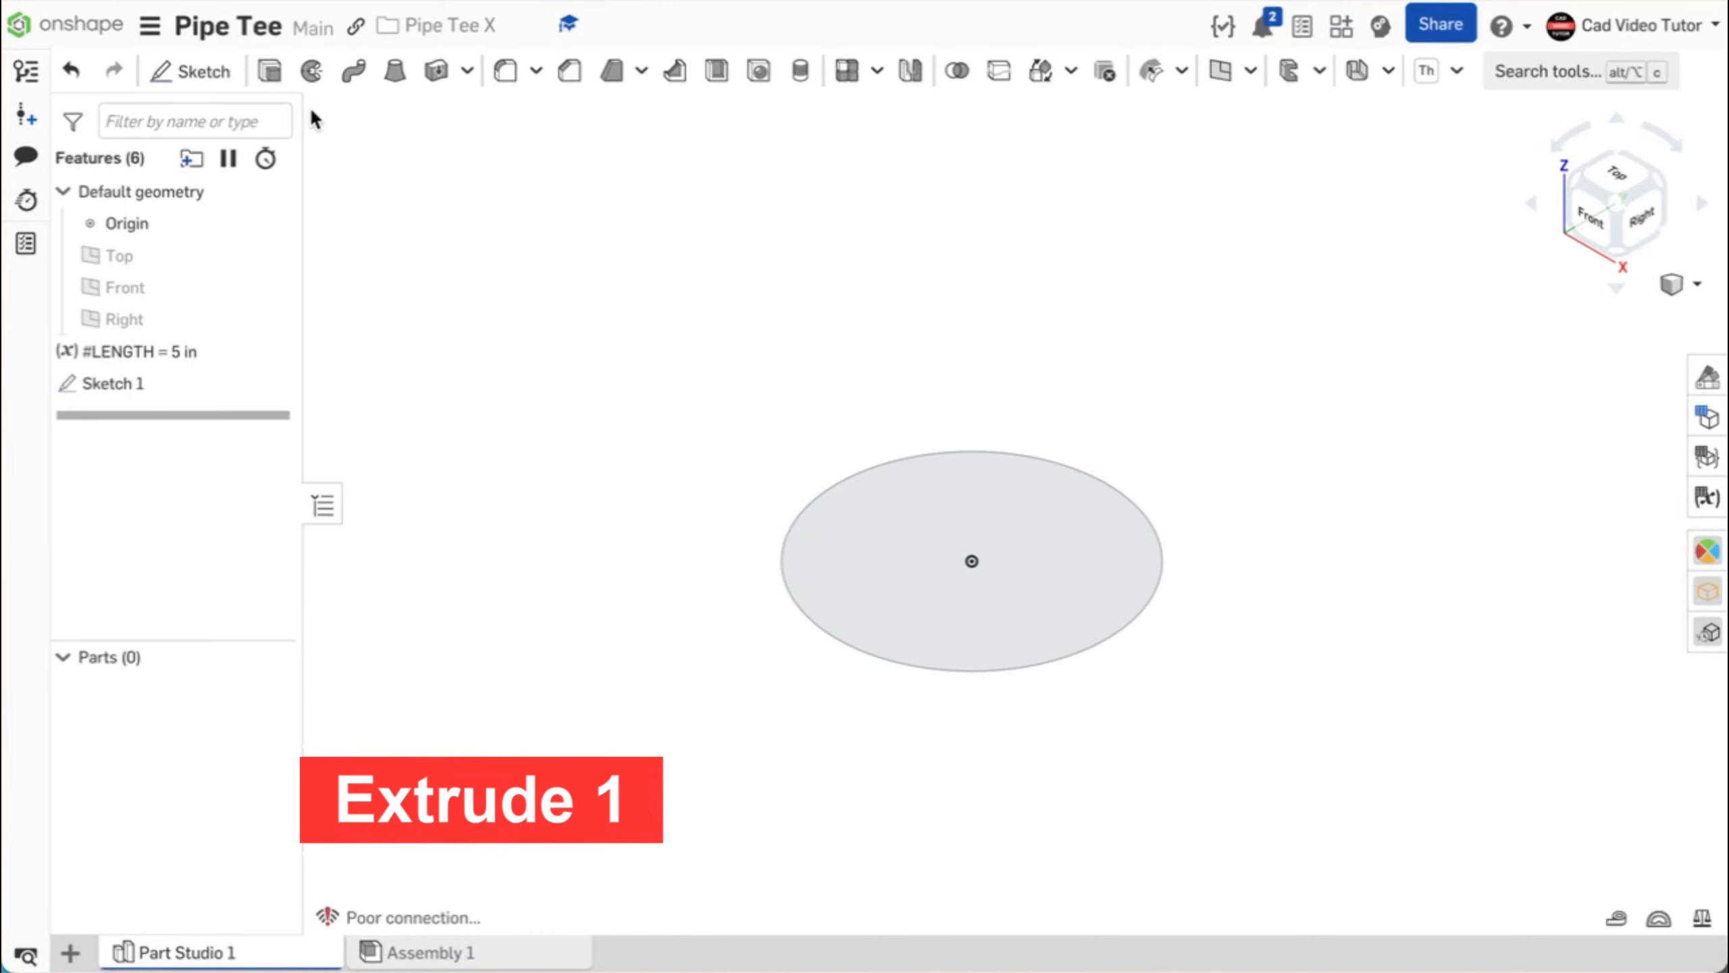
{"action": "left_click", "coordinate": [270, 77]}
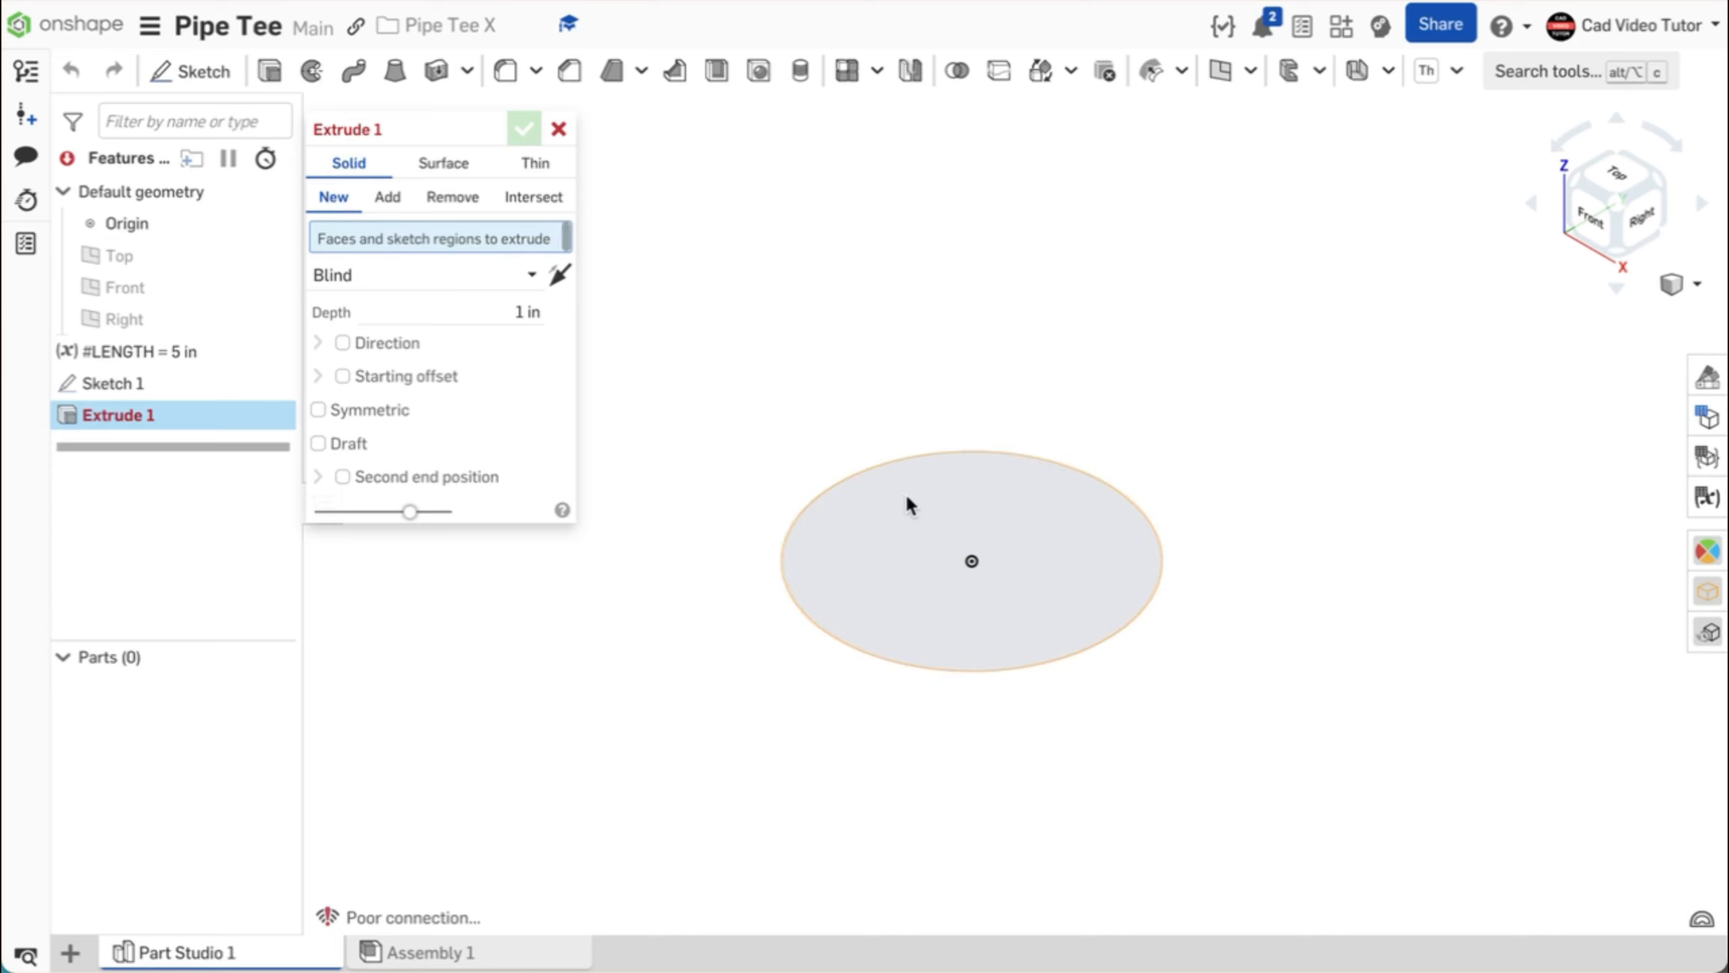
{"action": "left_click", "coordinate": [928, 505]}
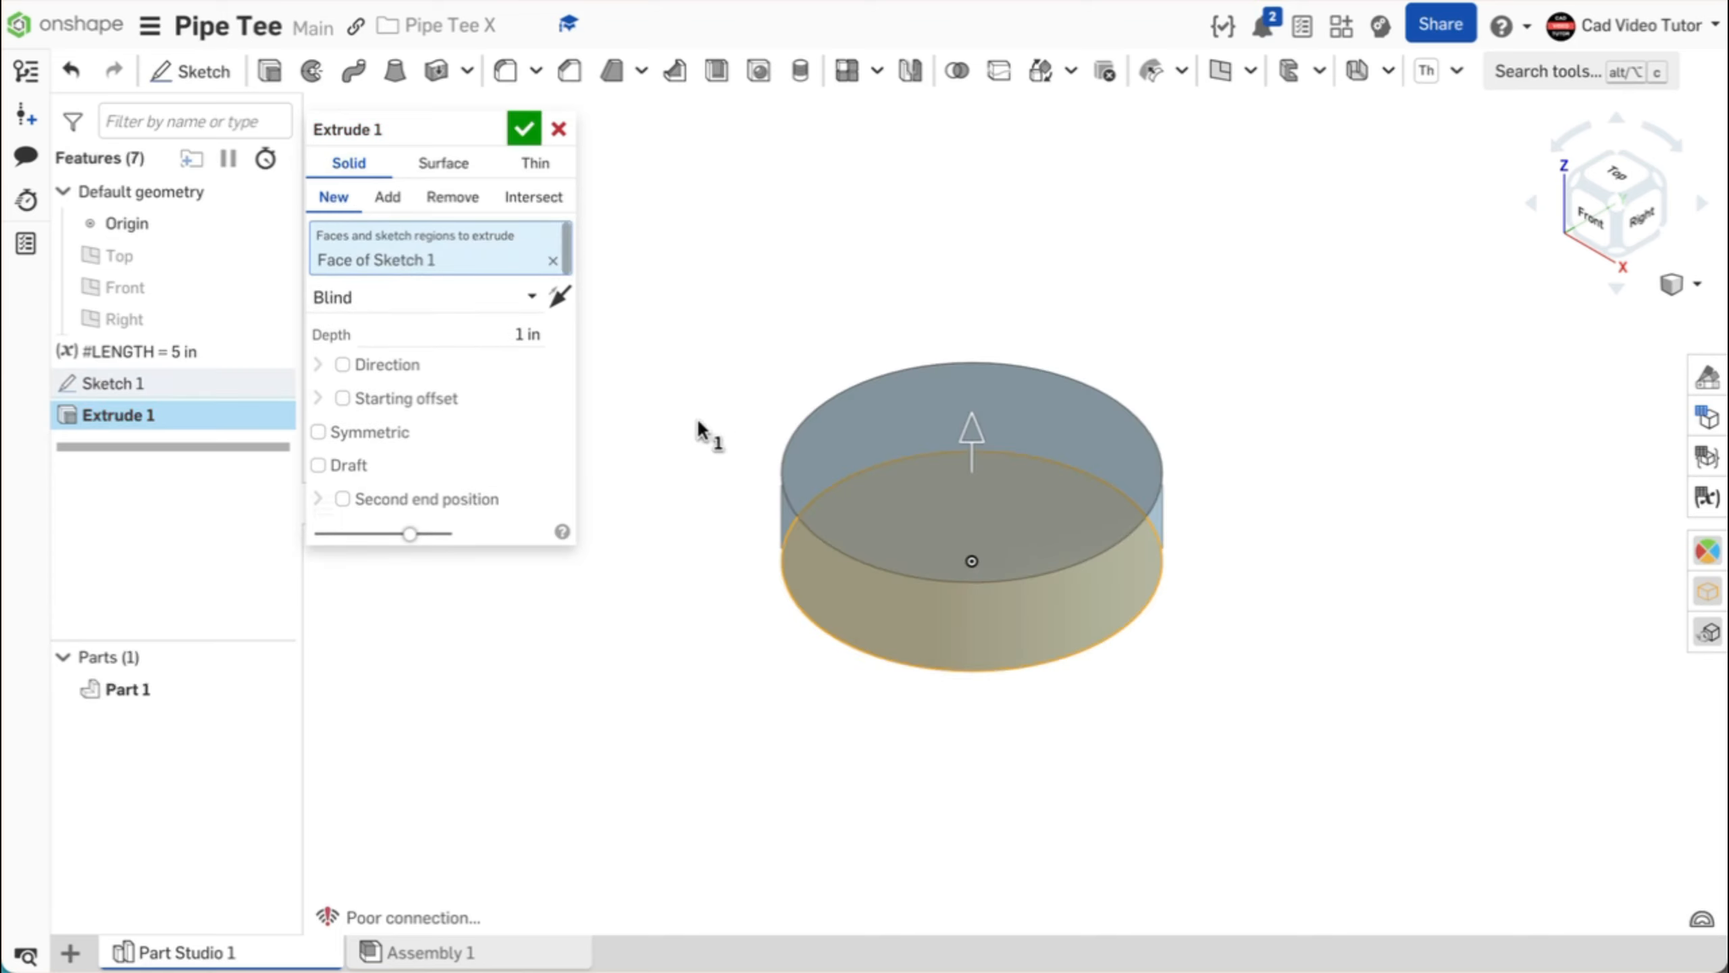
{"action": "left_click", "coordinate": [503, 337]}
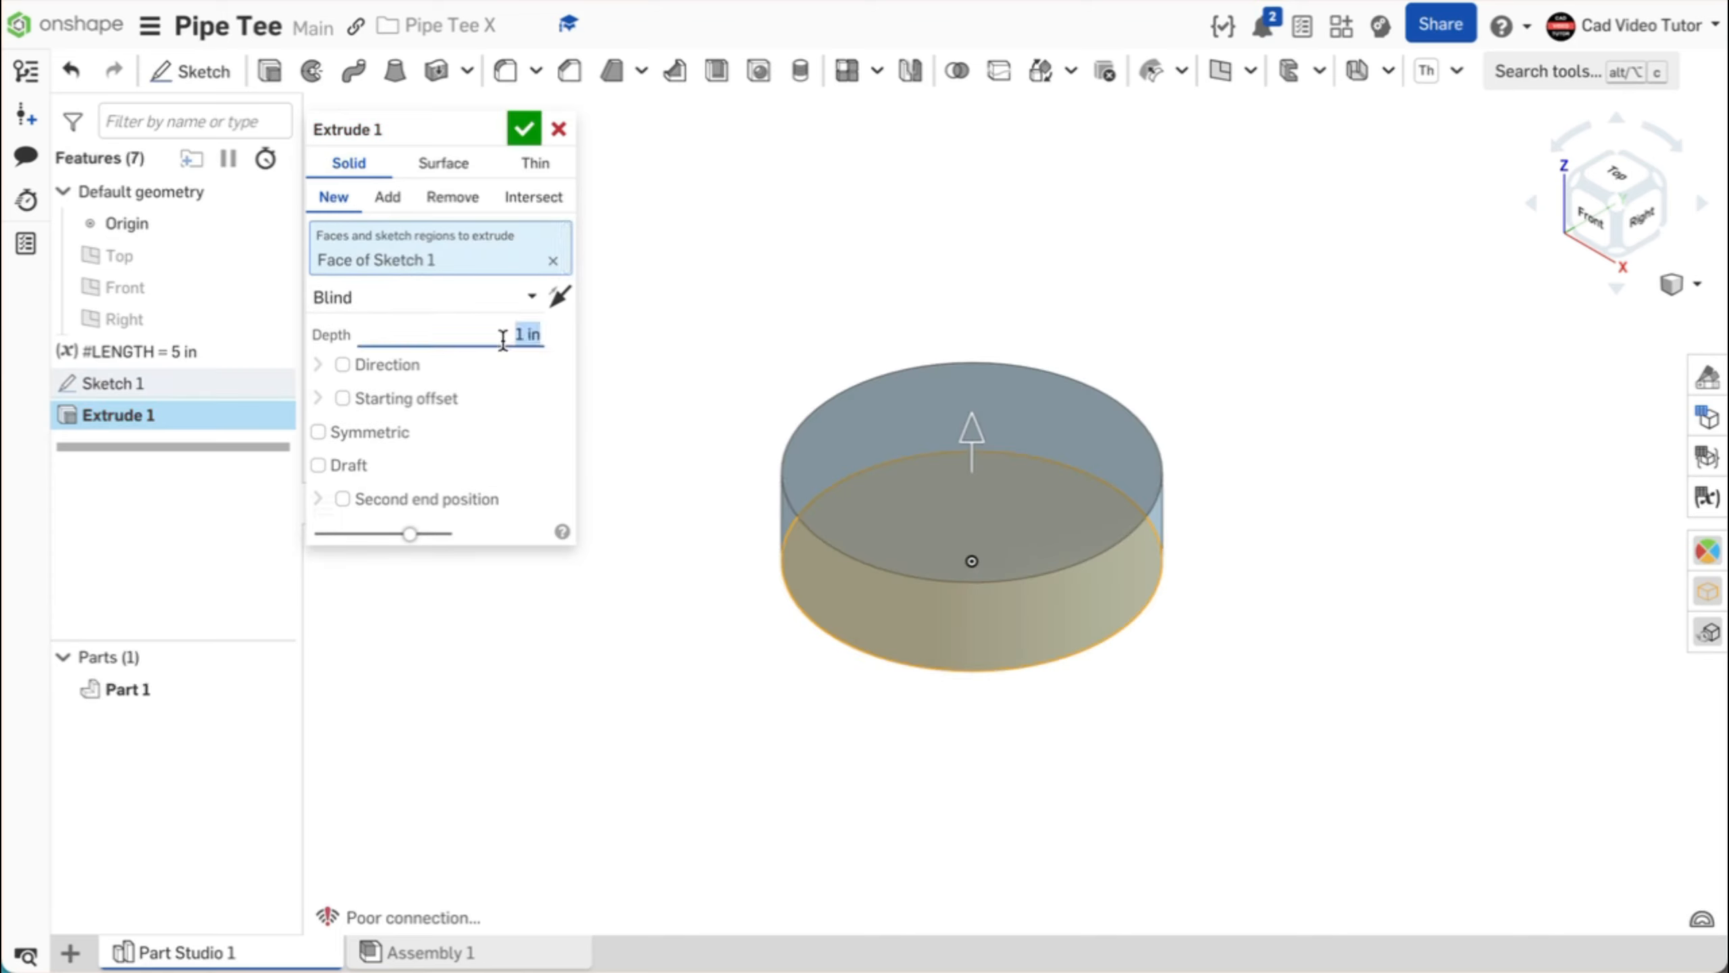
{"action": "type", "text": "#"}
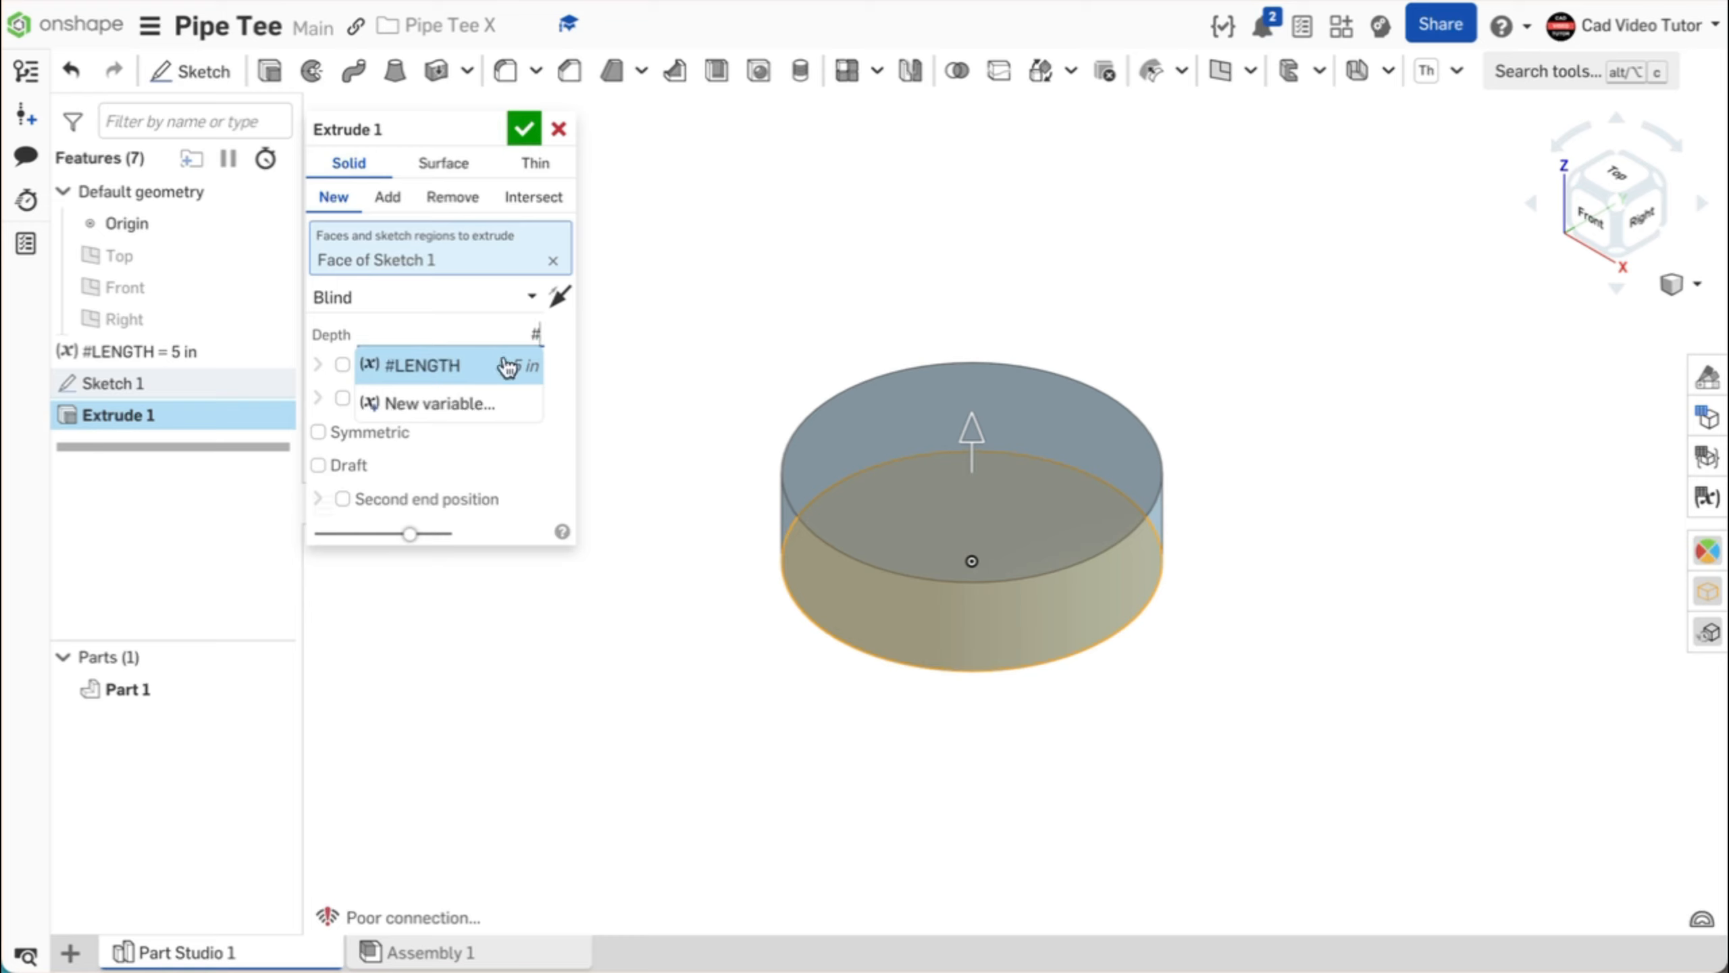
{"action": "left_click", "coordinate": [457, 367]}
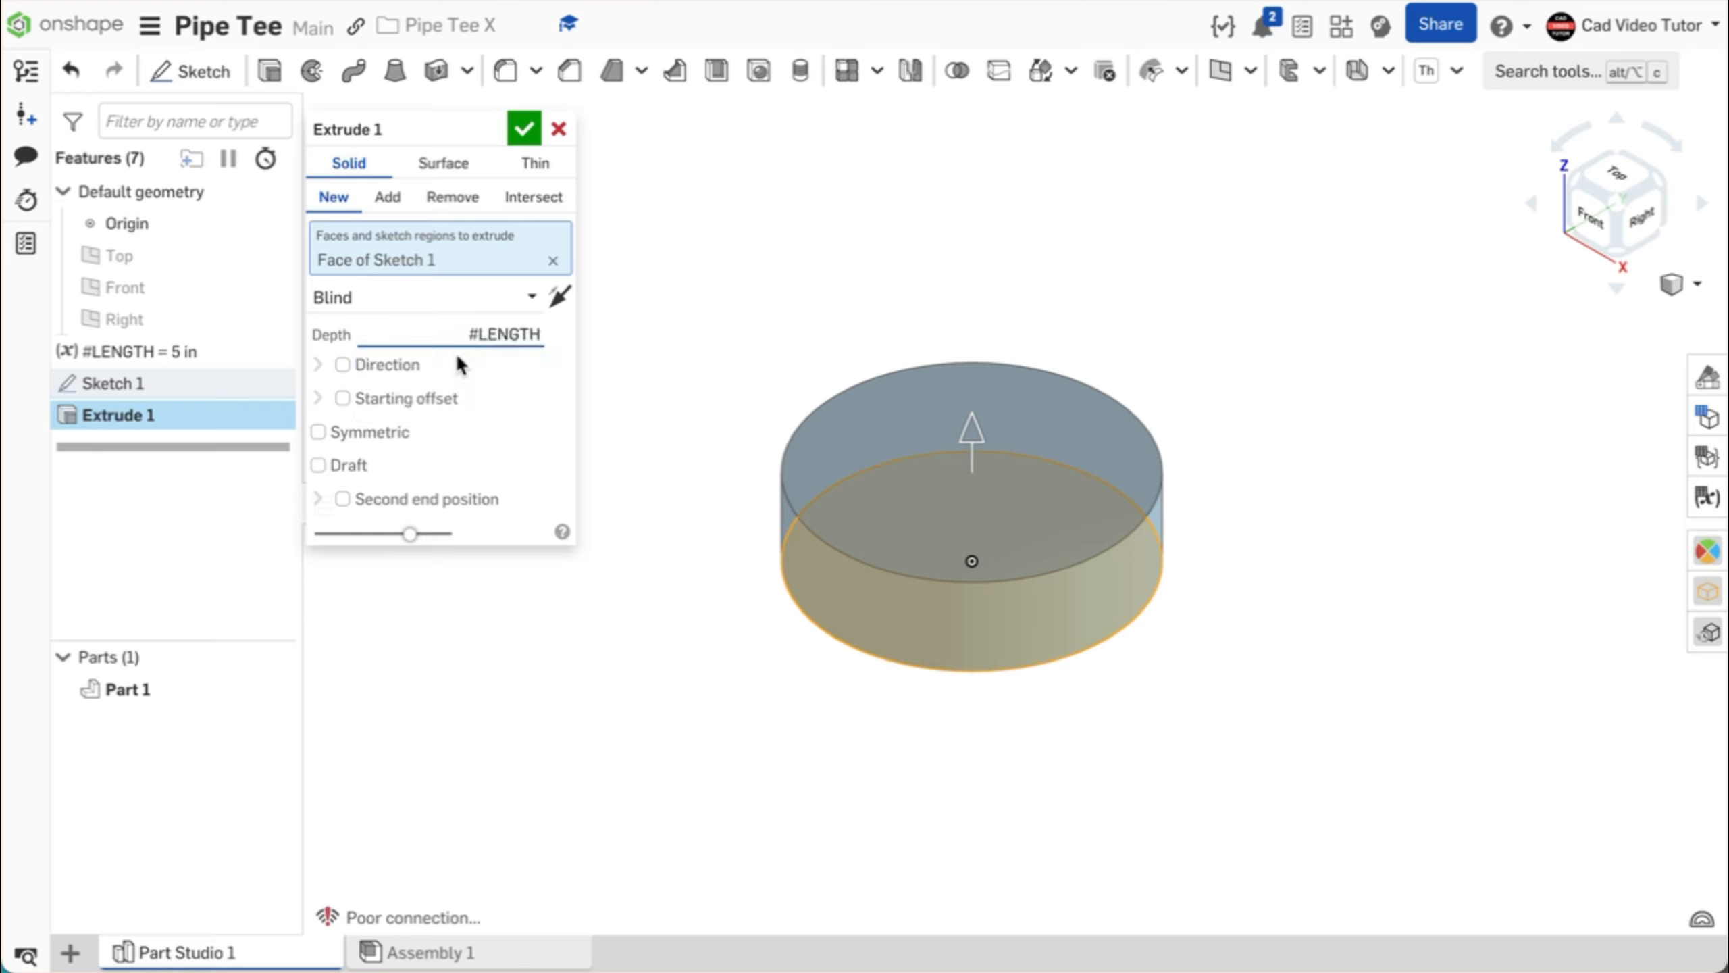
{"action": "key", "text": "Return"}
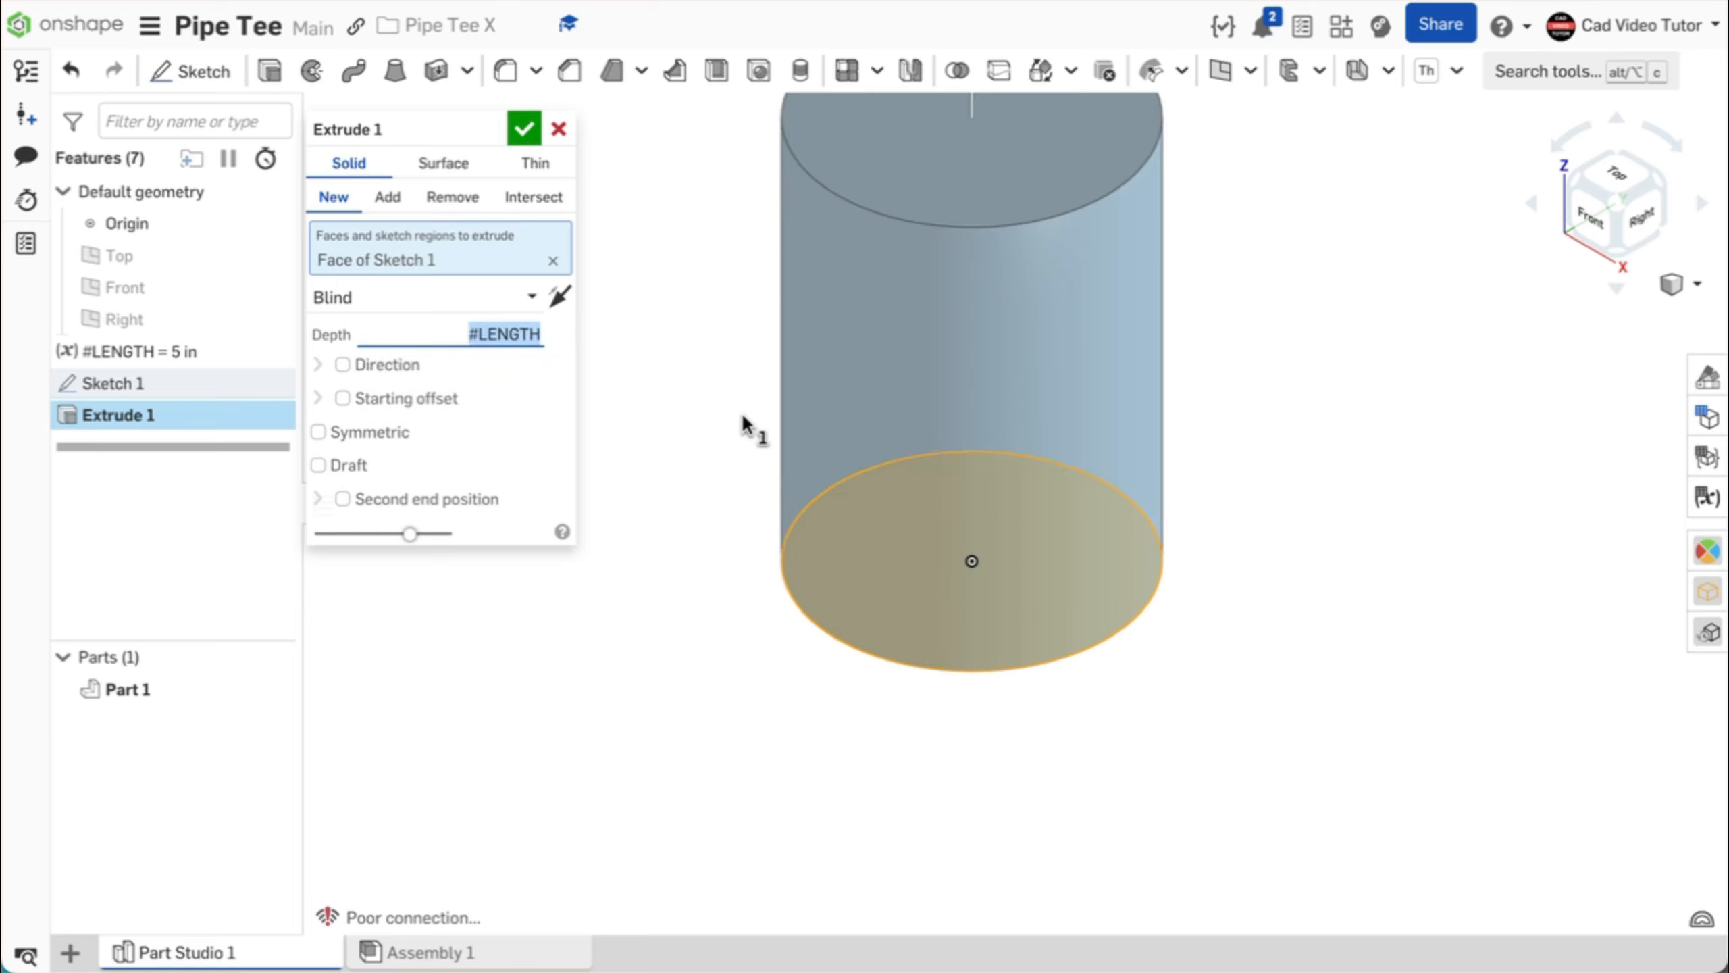
{"action": "scroll", "coordinate": [746, 410], "scroll_direction": "down", "scroll_amount": 3}
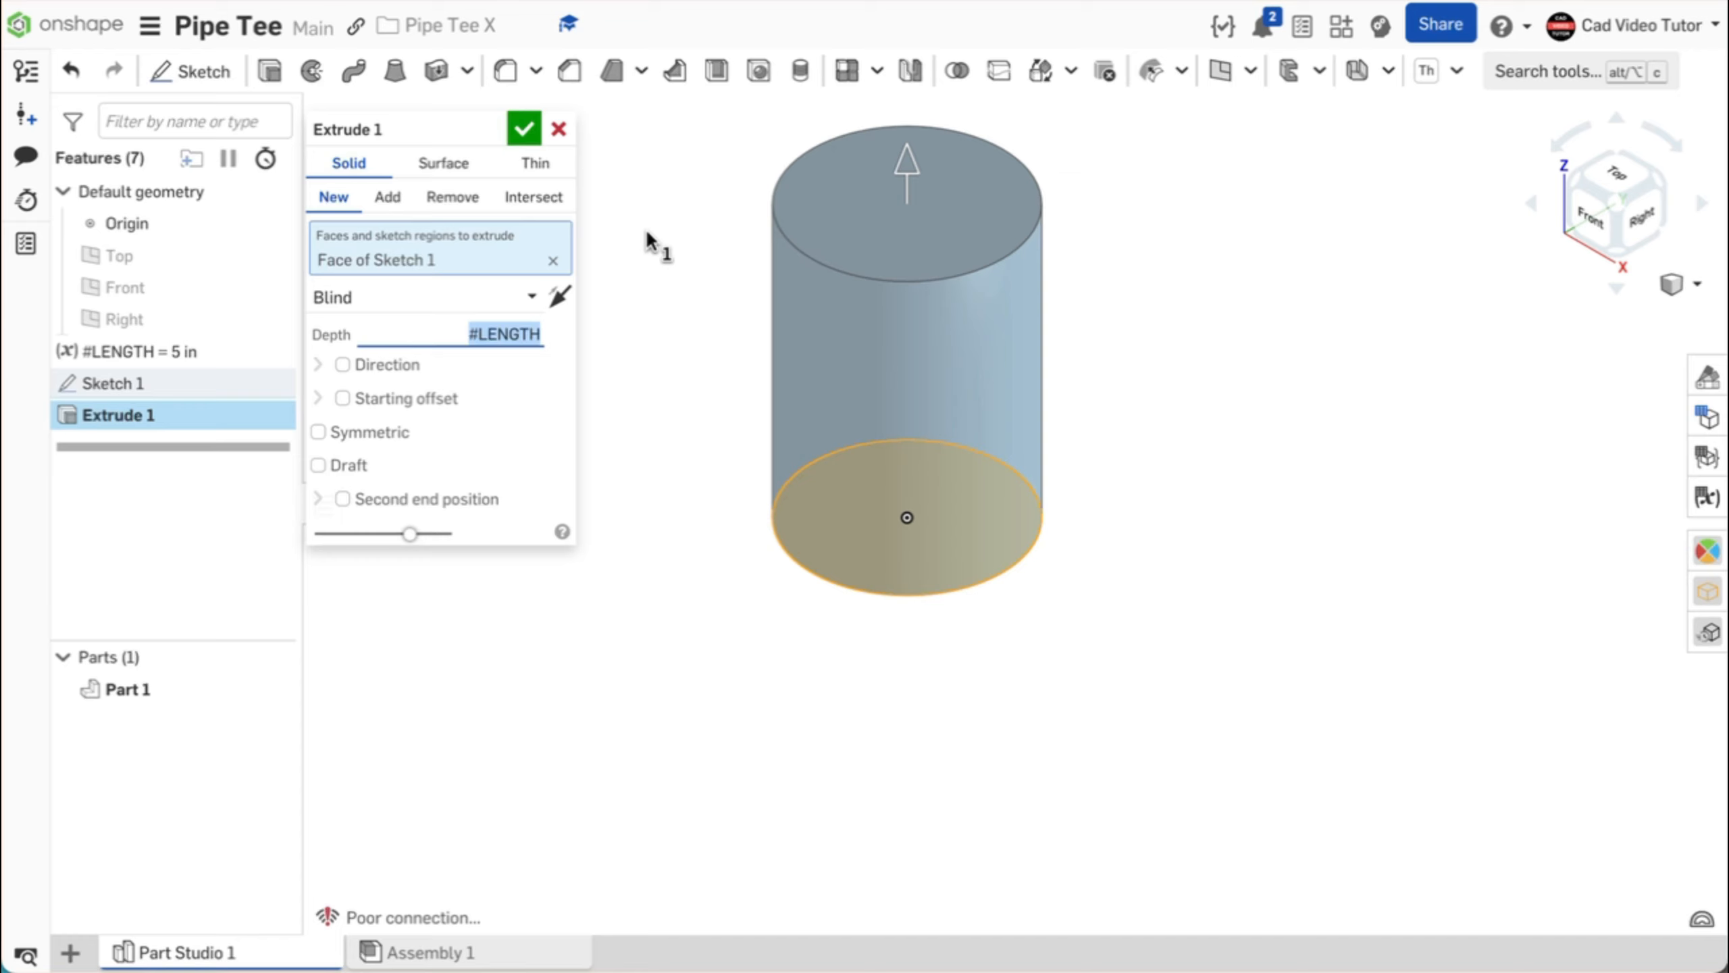
{"action": "left_click", "coordinate": [523, 129]}
{"action": "key", "text": "f"}
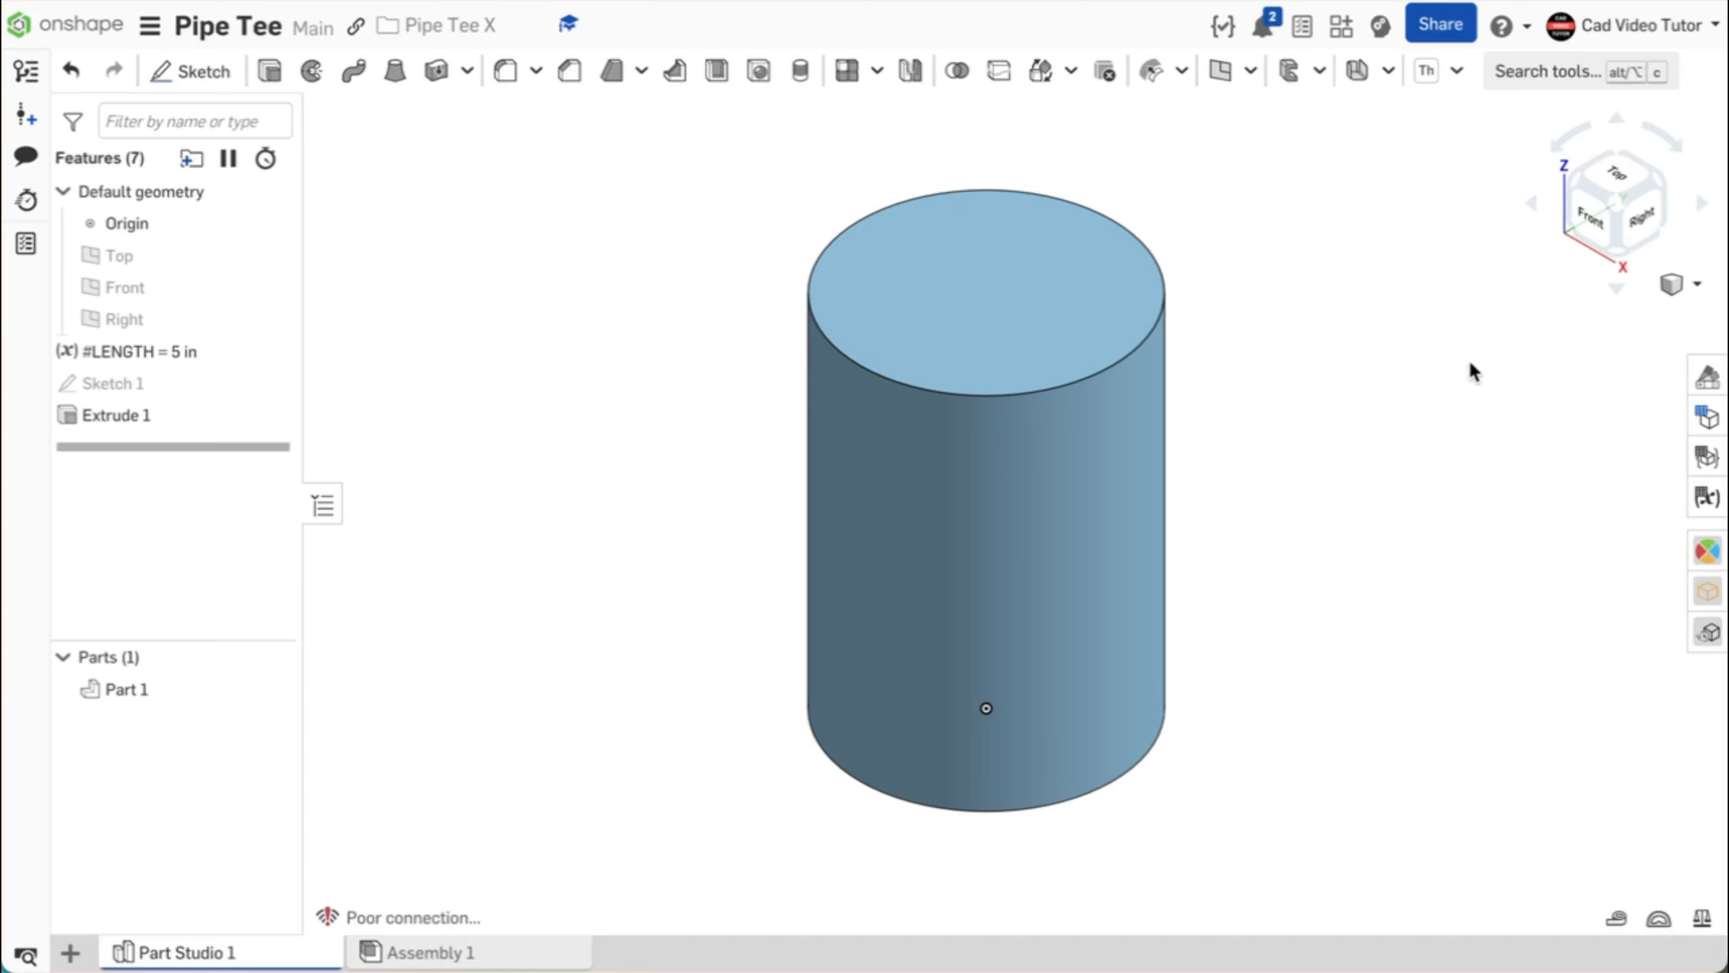
Step: Apply a section view through the cylinder using the Front plane
{"action": "left_click", "coordinate": [1702, 286]}
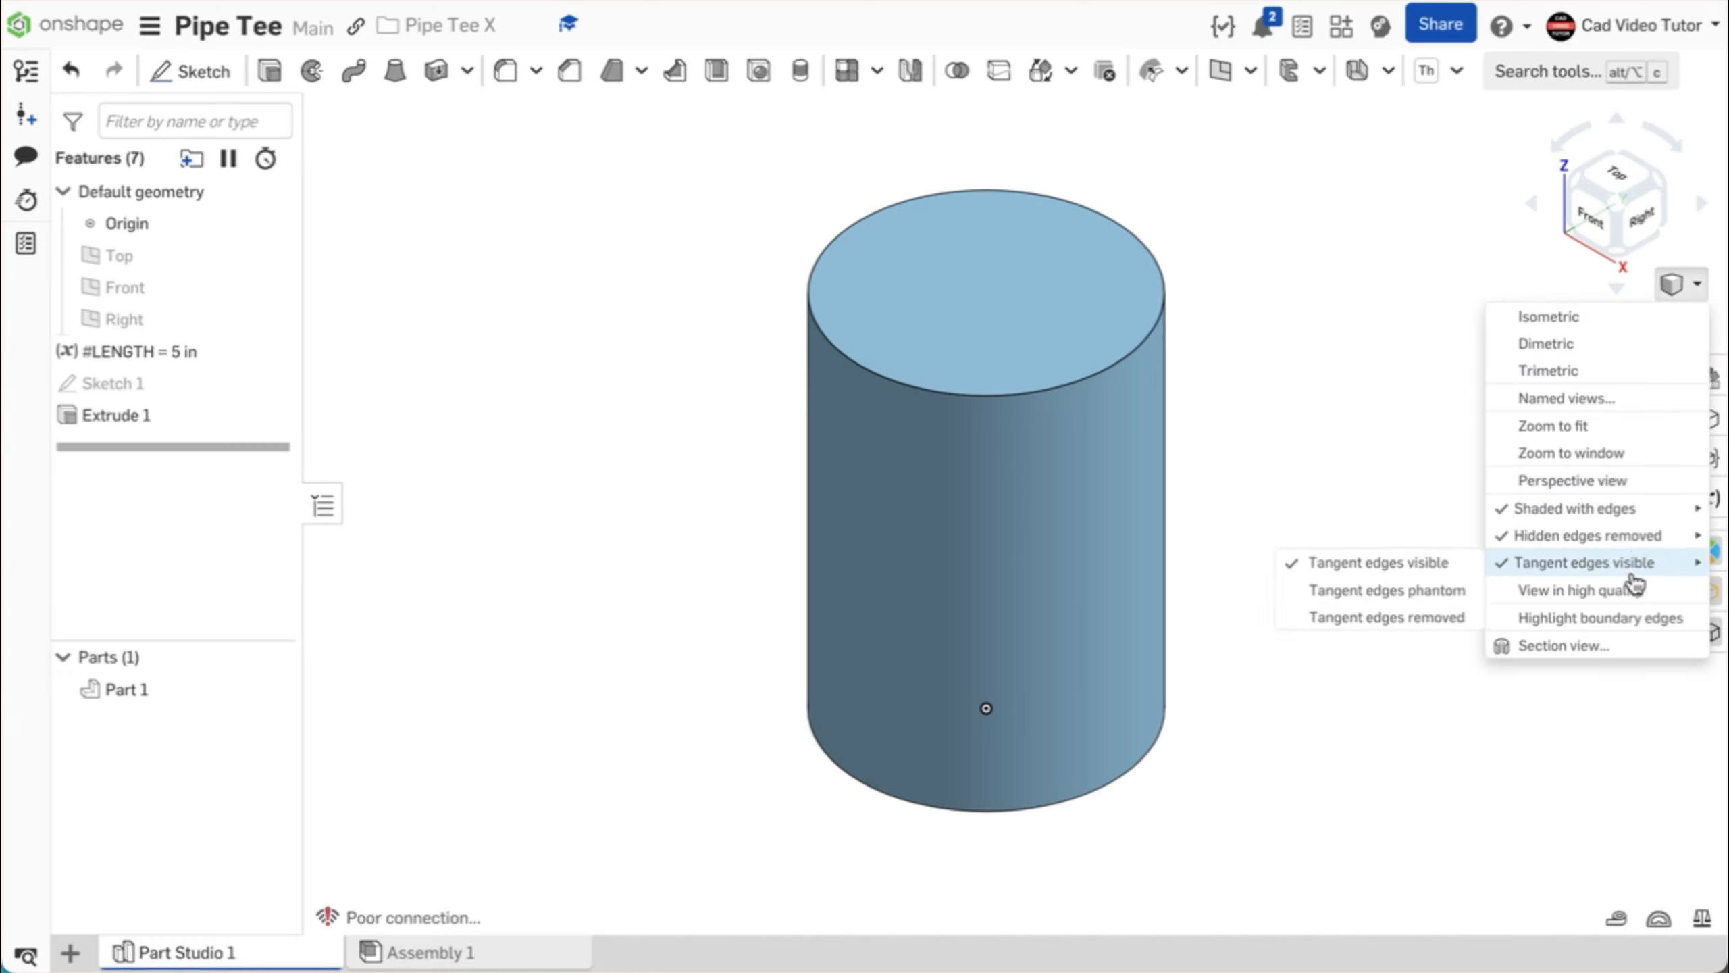
{"action": "left_click", "coordinate": [1633, 658]}
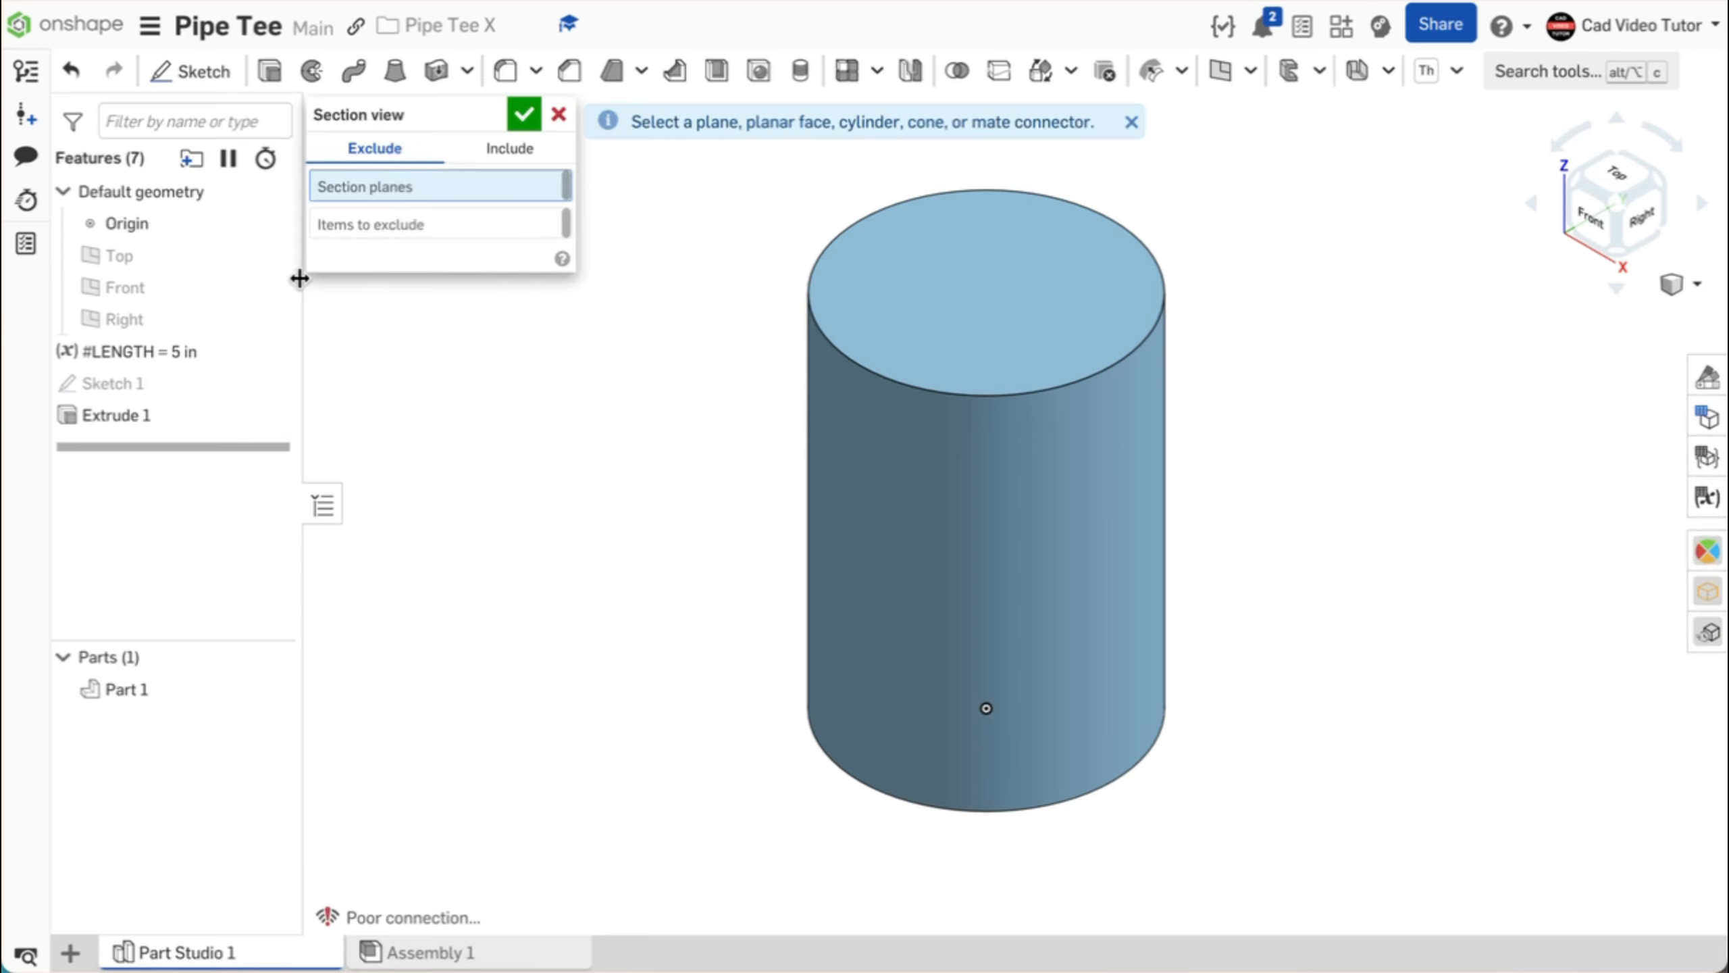
{"action": "left_click", "coordinate": [186, 282]}
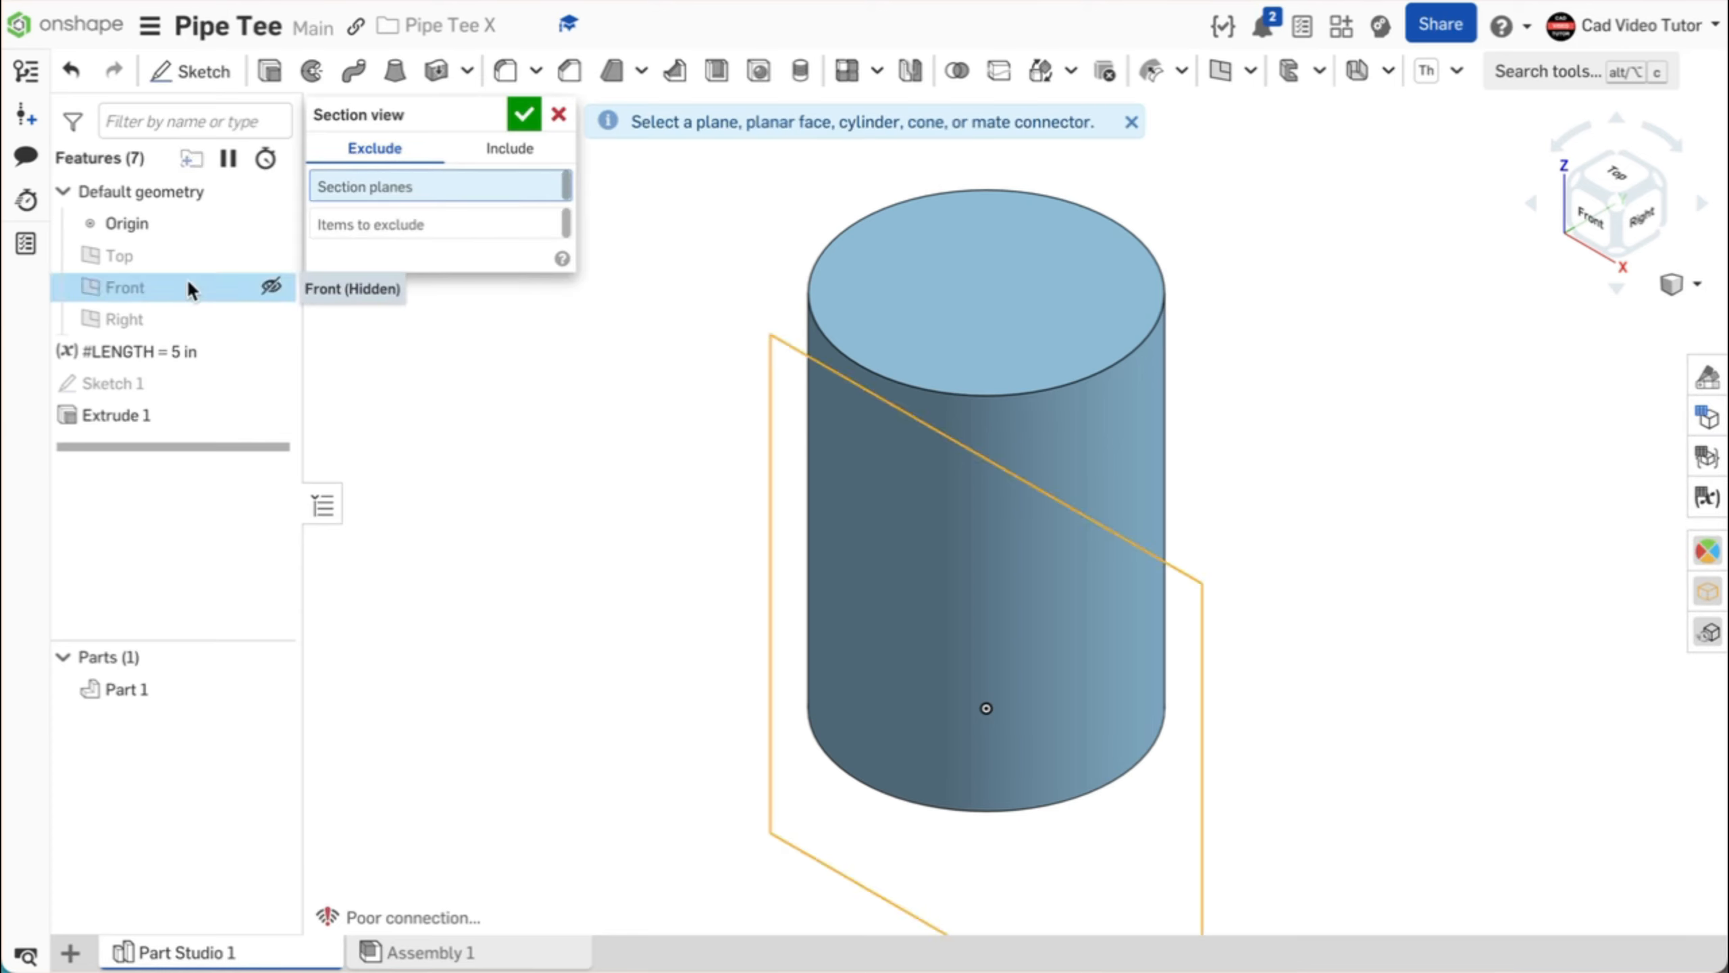
{"action": "left_click", "coordinate": [521, 116]}
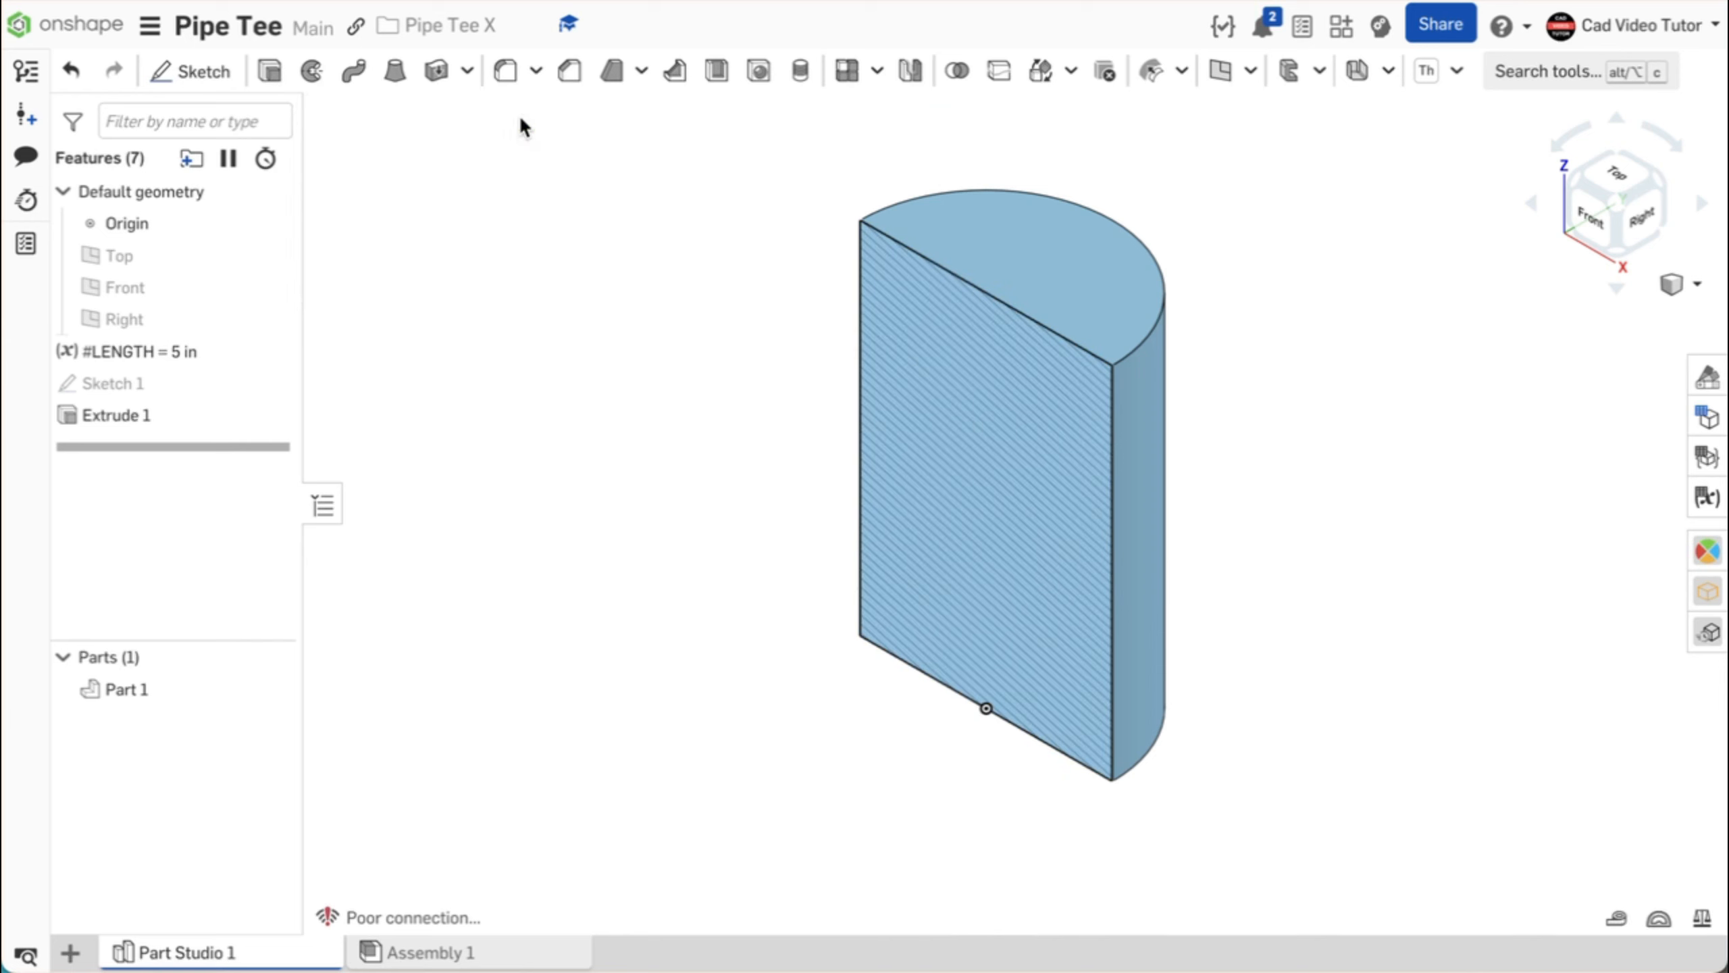
Step: Start a sketch on the Front plane and draw a horizontal construction line 2.75 in long, starting directly above the origin
{"action": "left_click", "coordinate": [192, 73]}
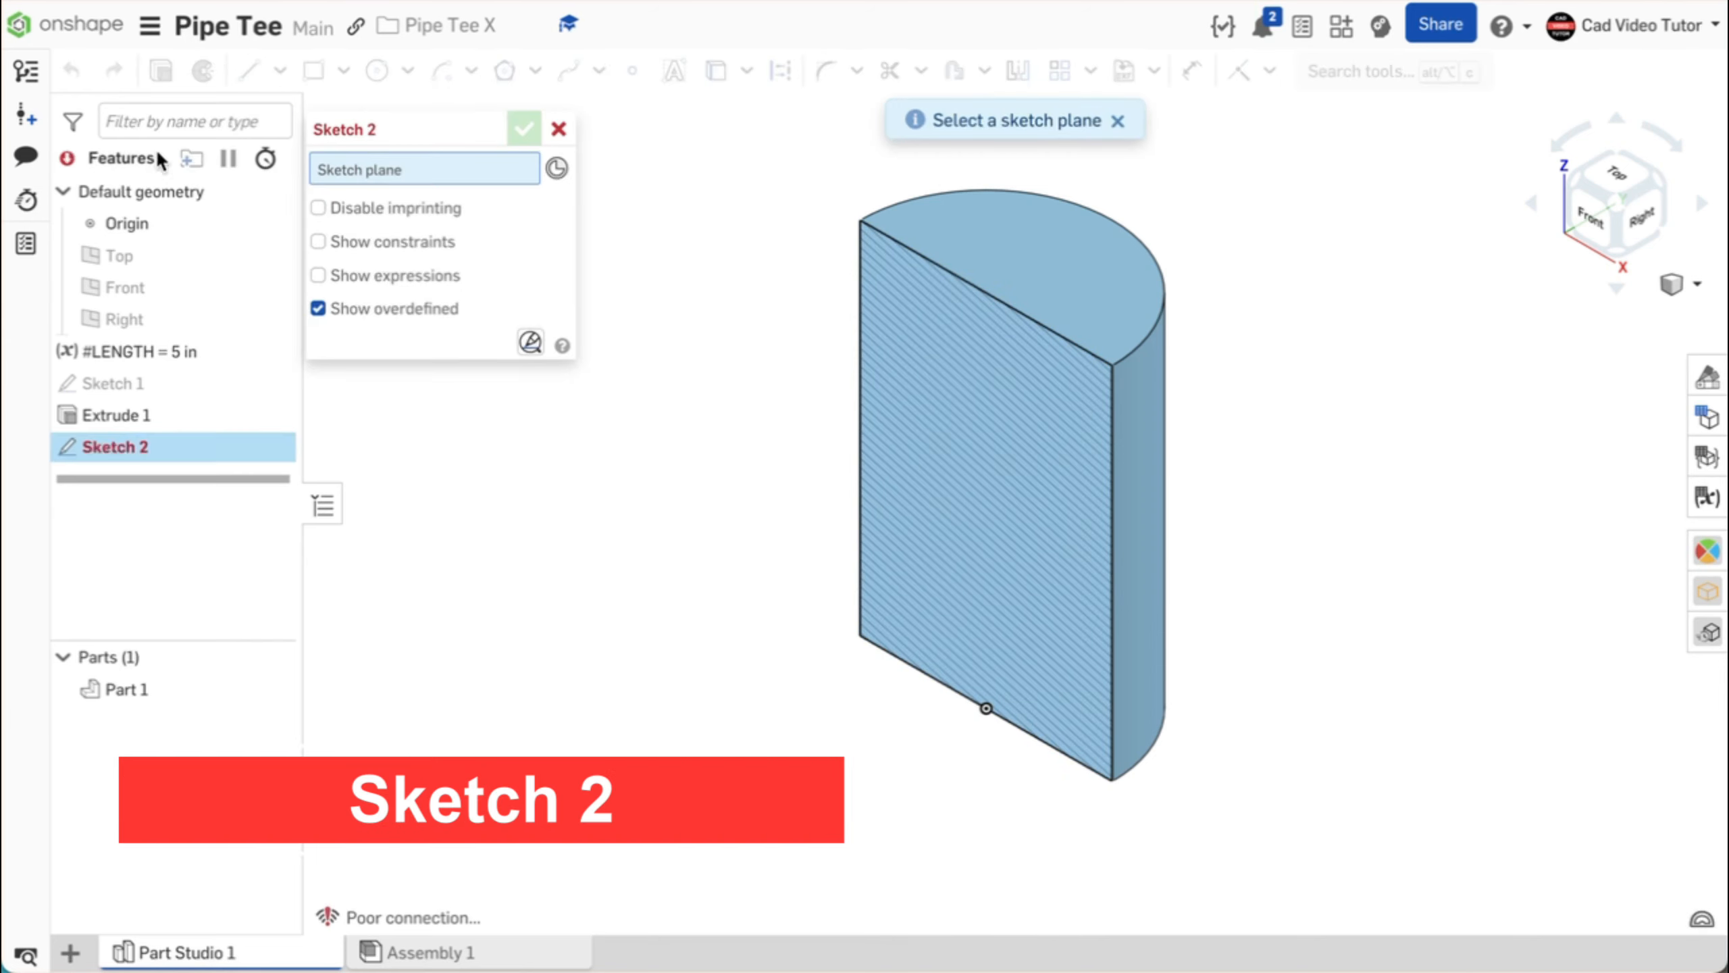
{"action": "left_click", "coordinate": [148, 283]}
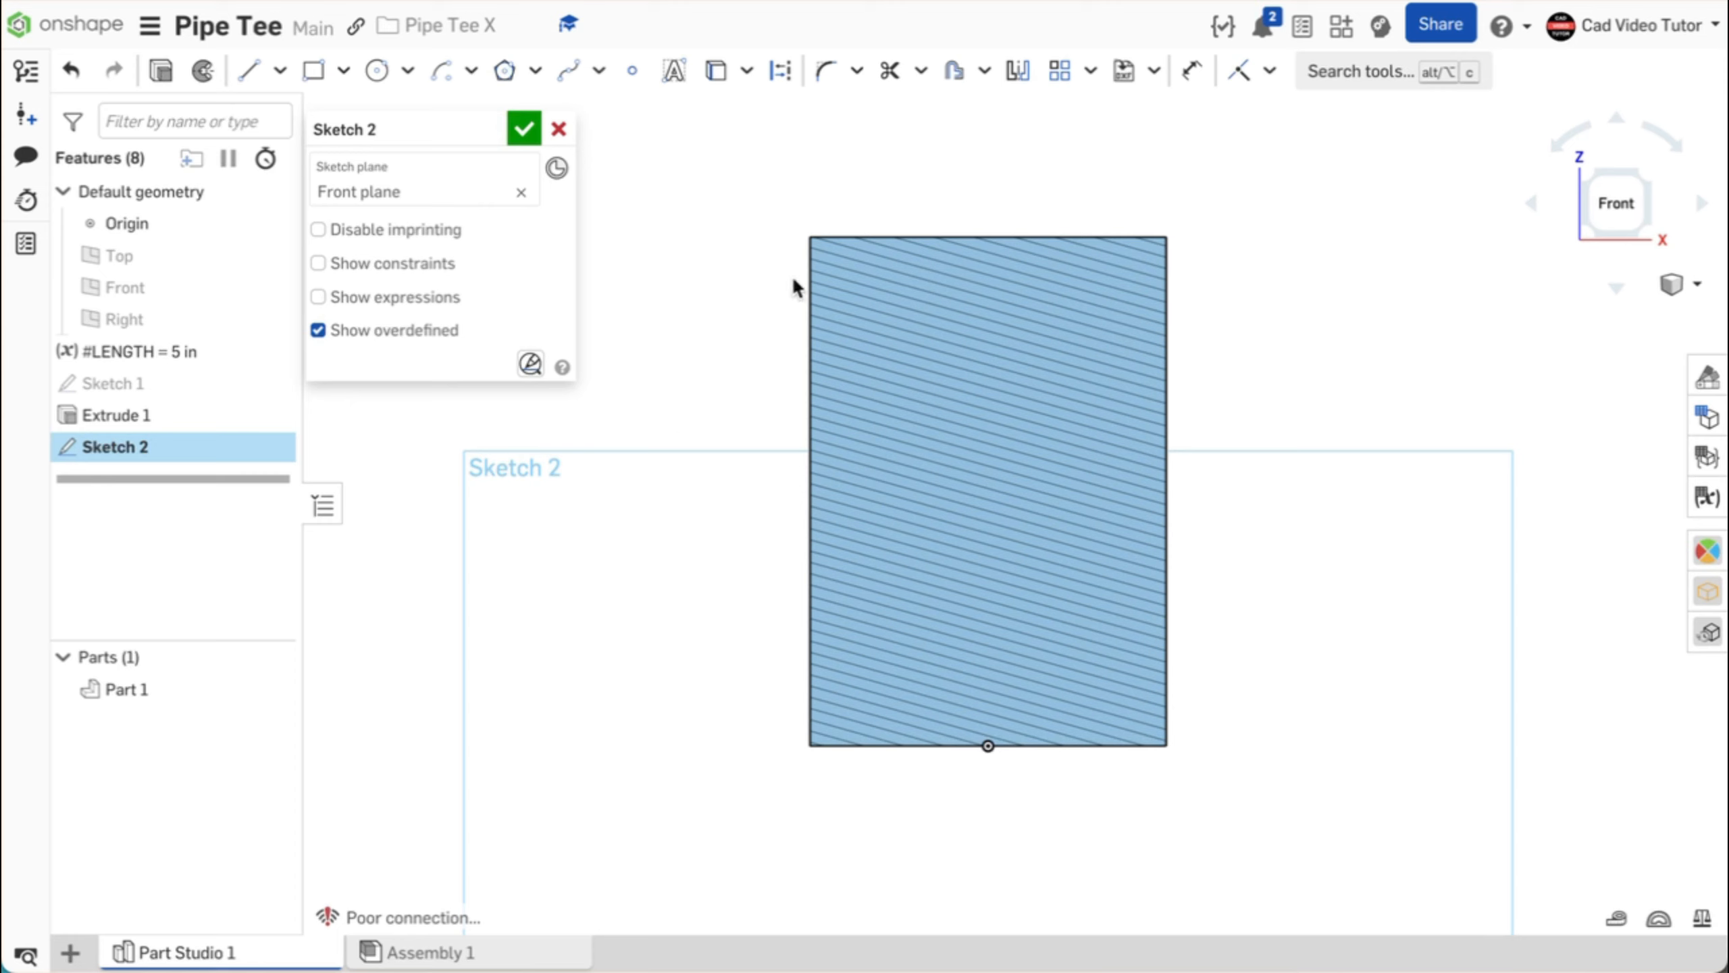
{"action": "left_click", "coordinate": [259, 79]}
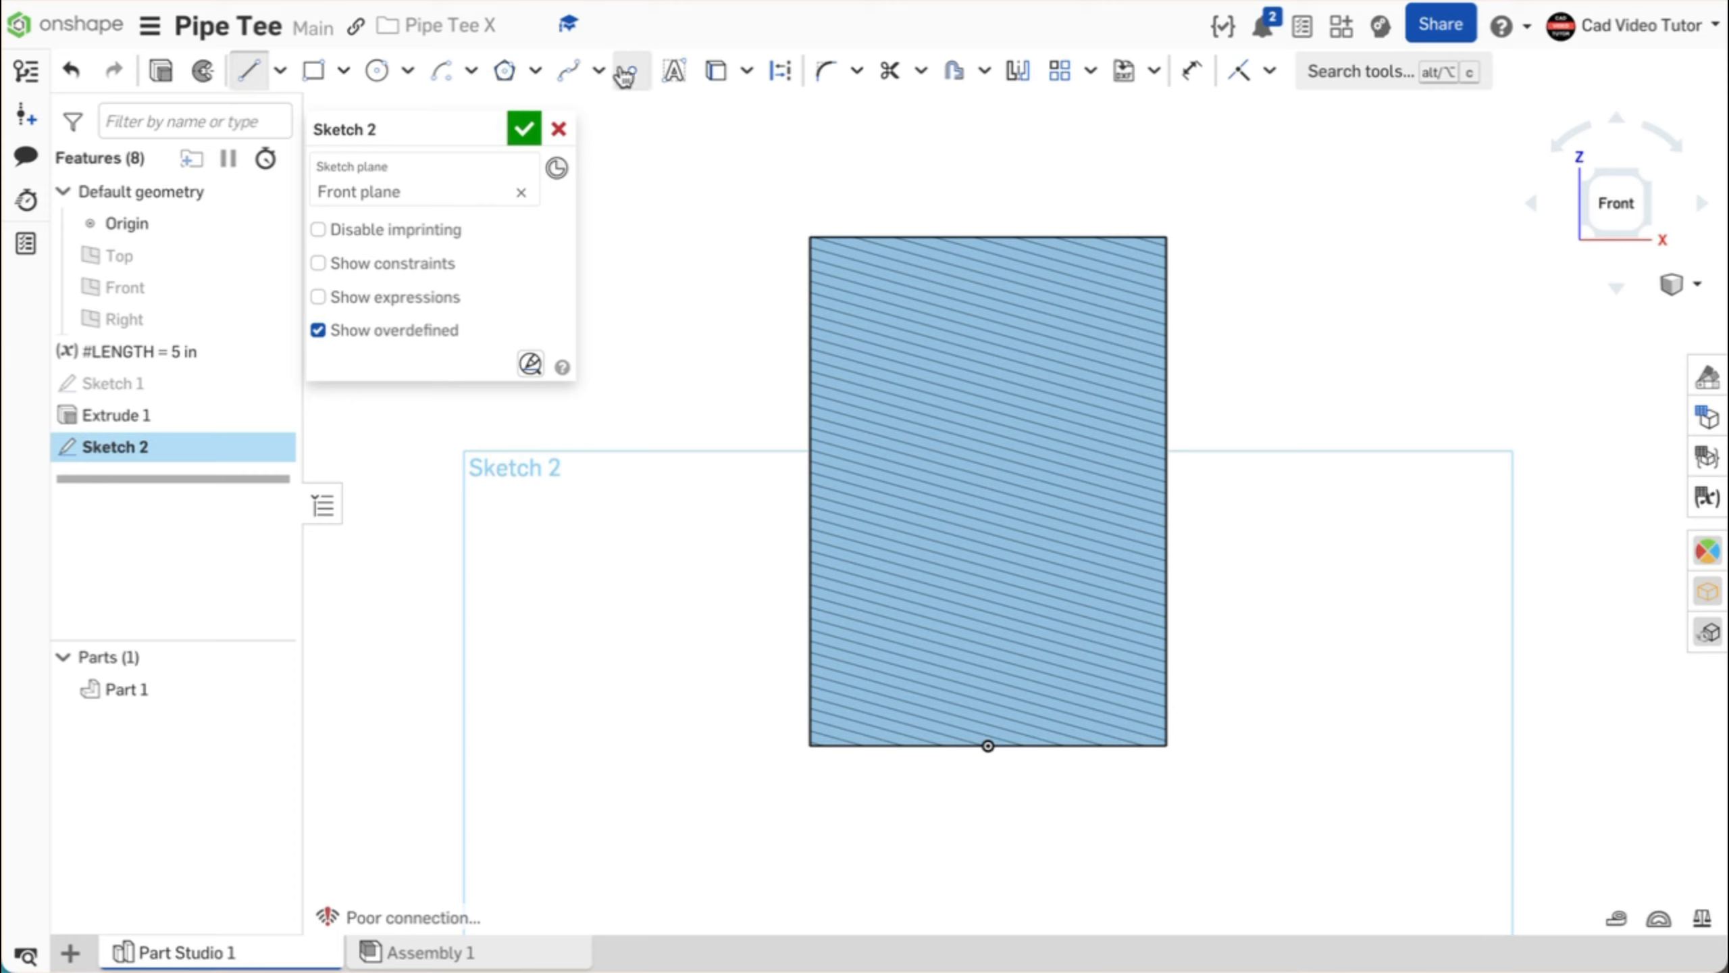
{"action": "left_click", "coordinate": [776, 72]}
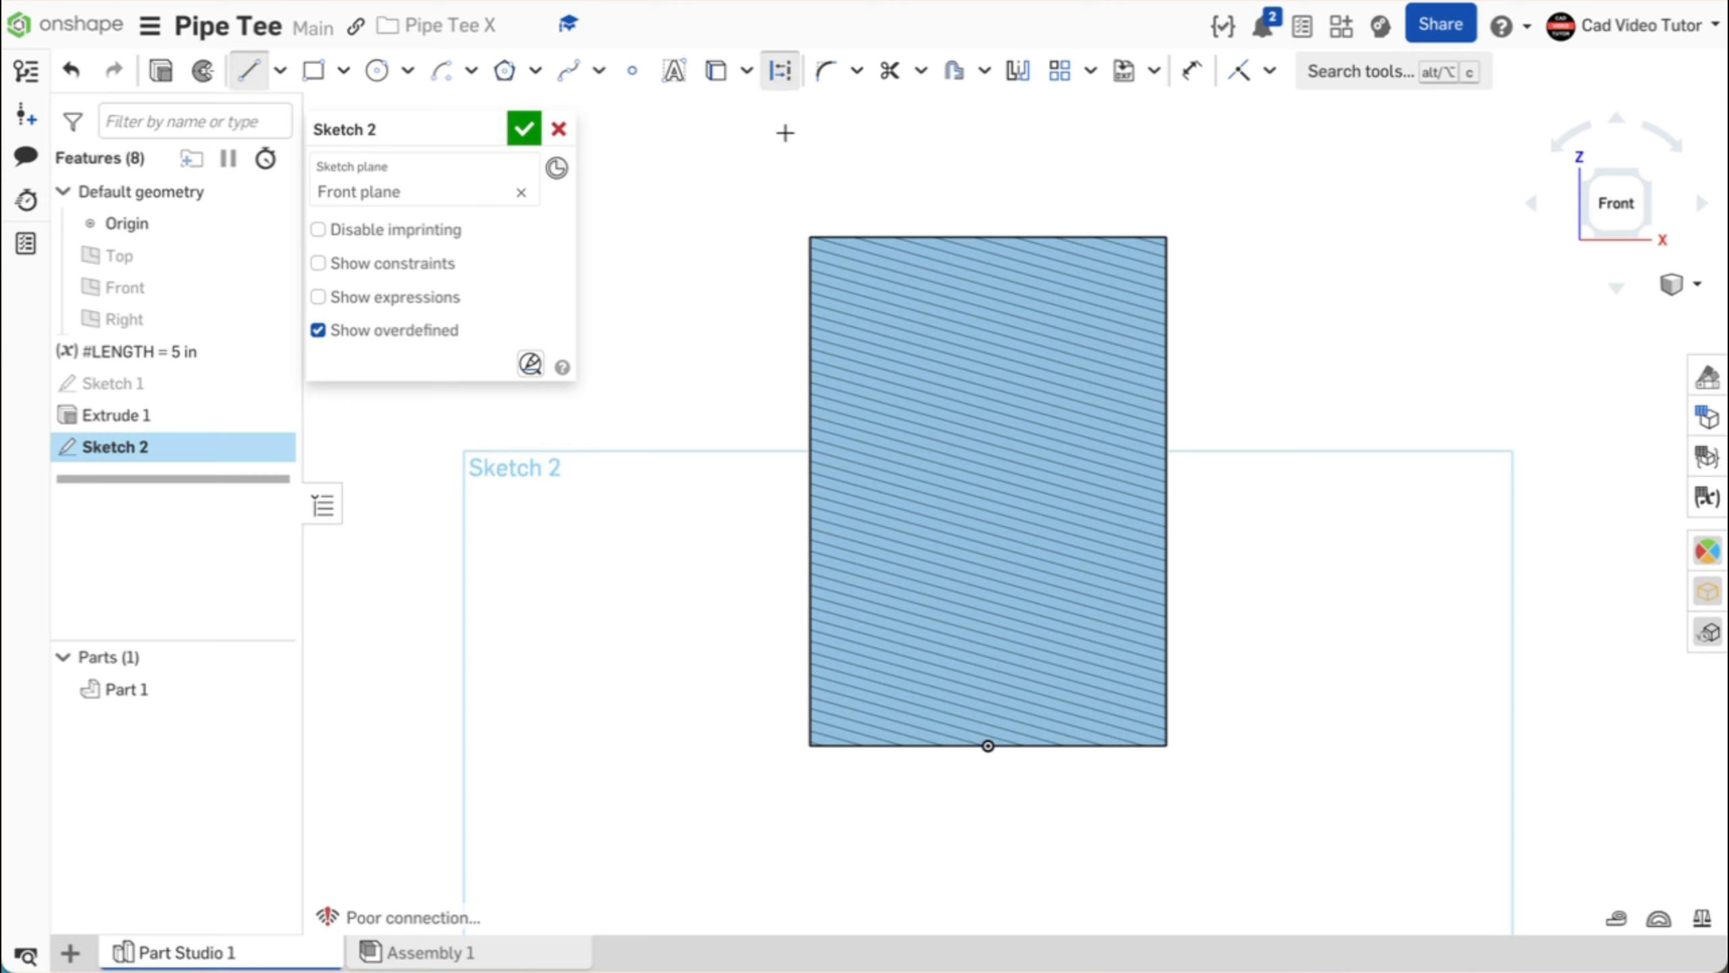
{"action": "left_click", "coordinate": [988, 749]}
{"action": "left_click", "coordinate": [990, 695]}
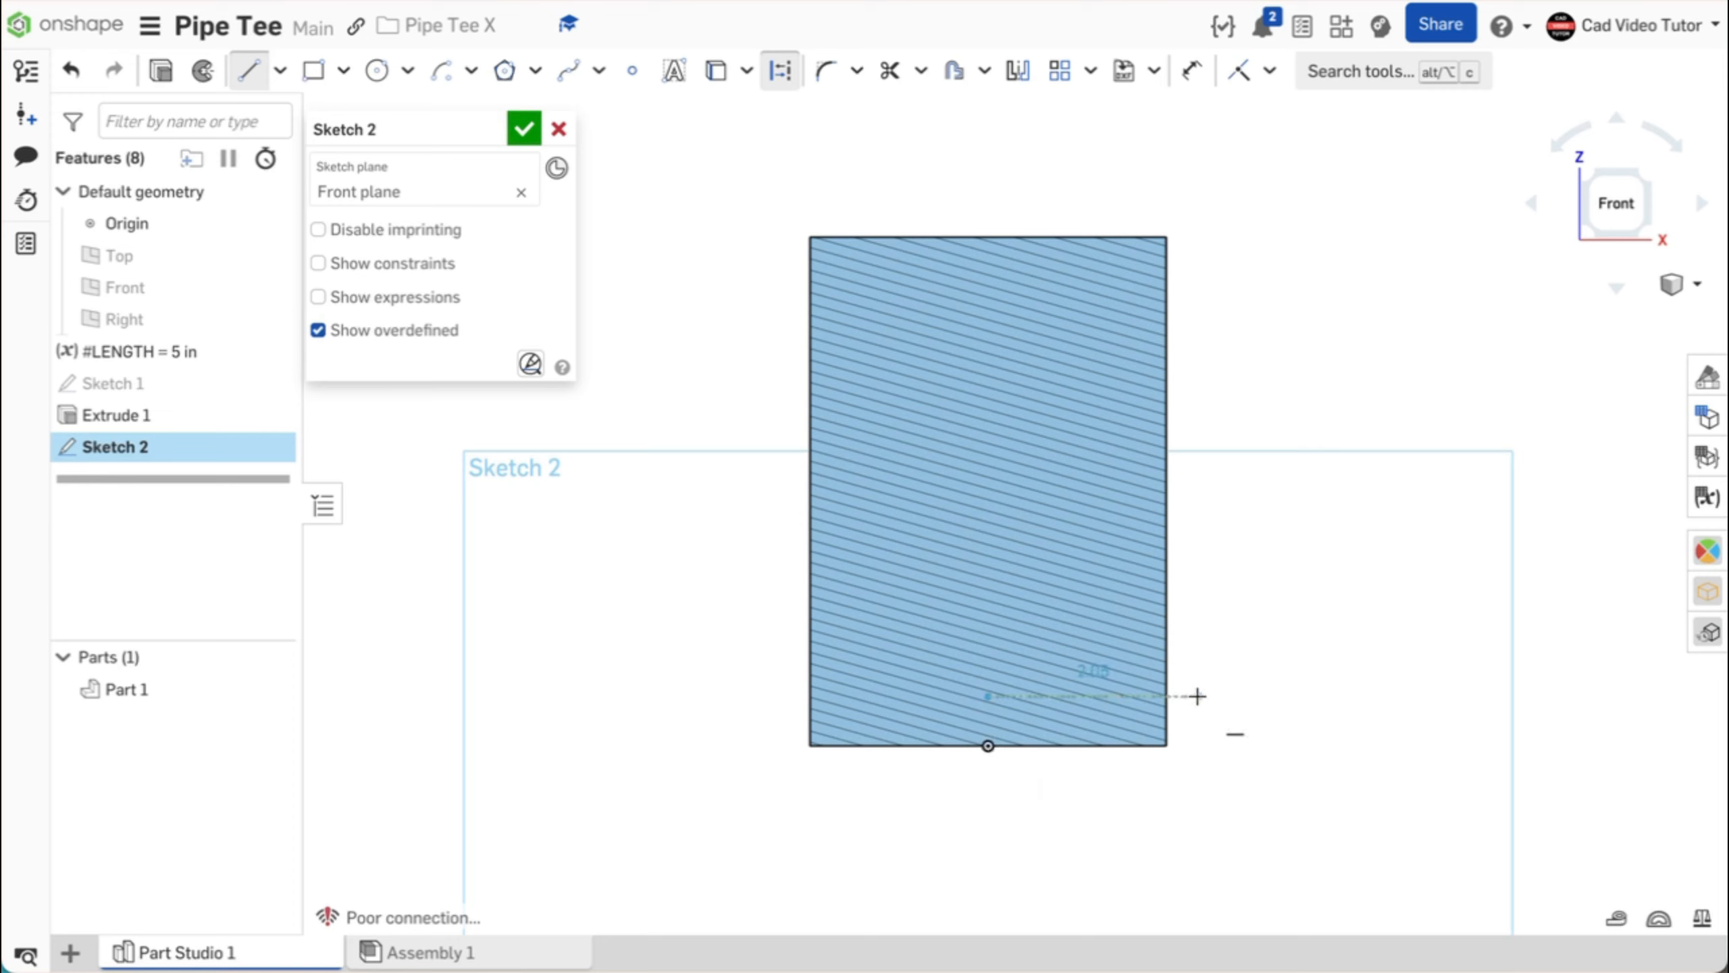
{"action": "left_click", "coordinate": [1340, 695]}
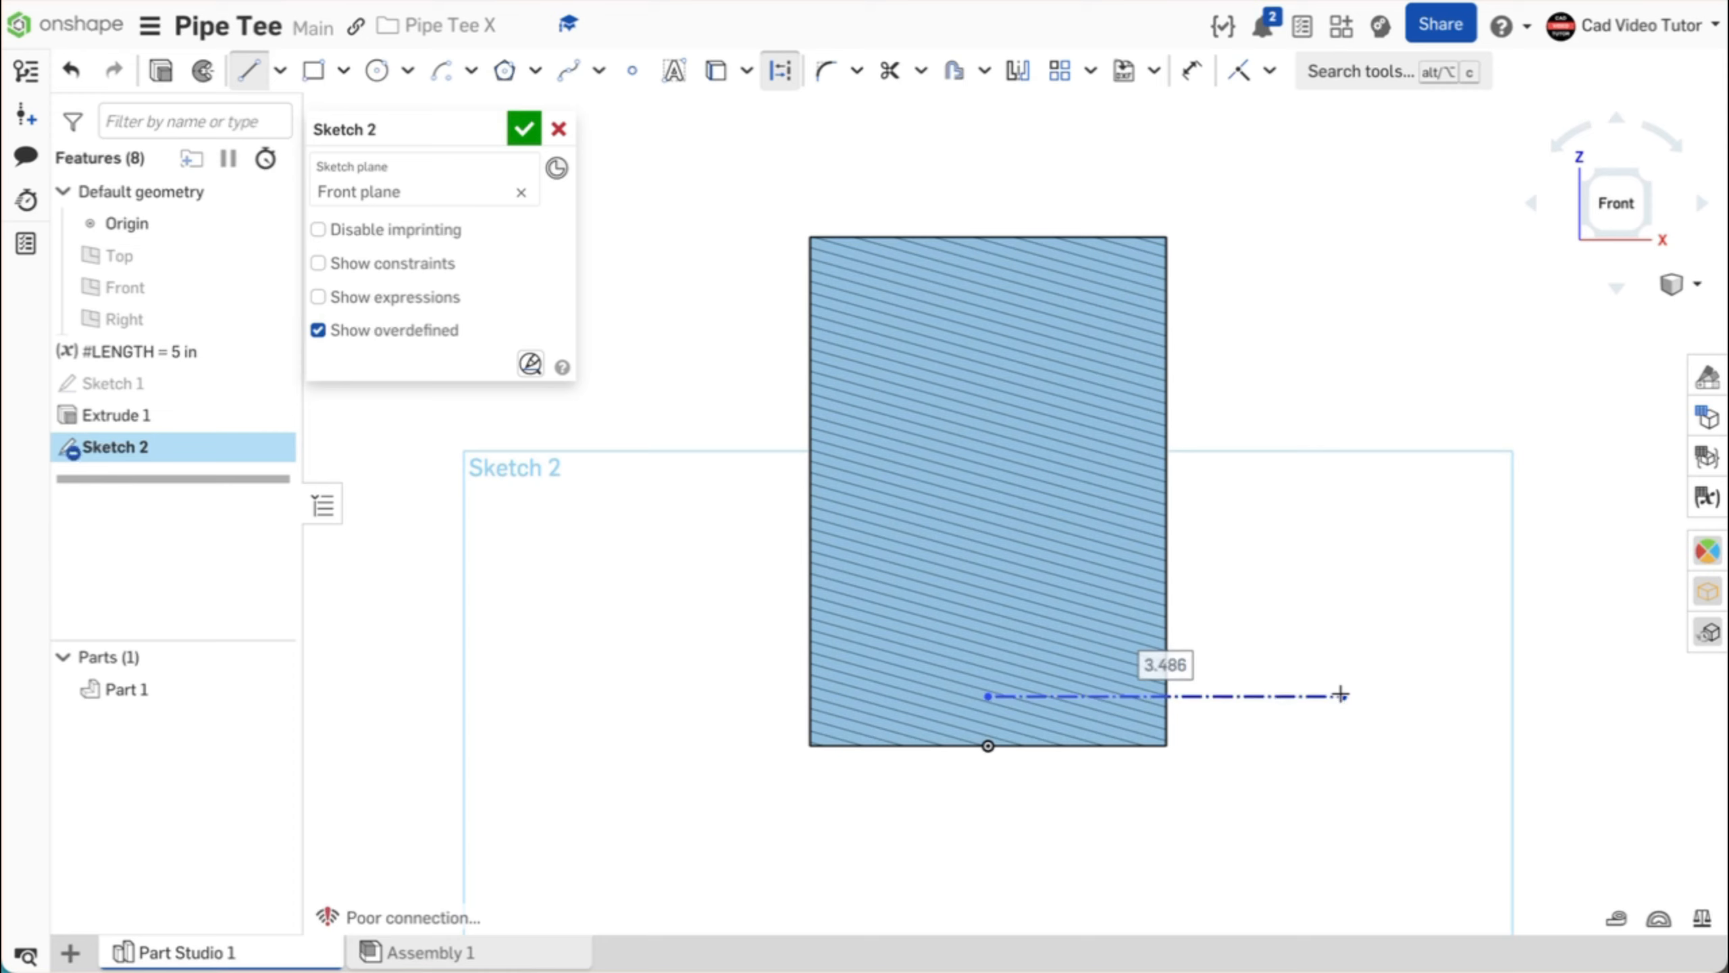
{"action": "type", "text": "2.75"}
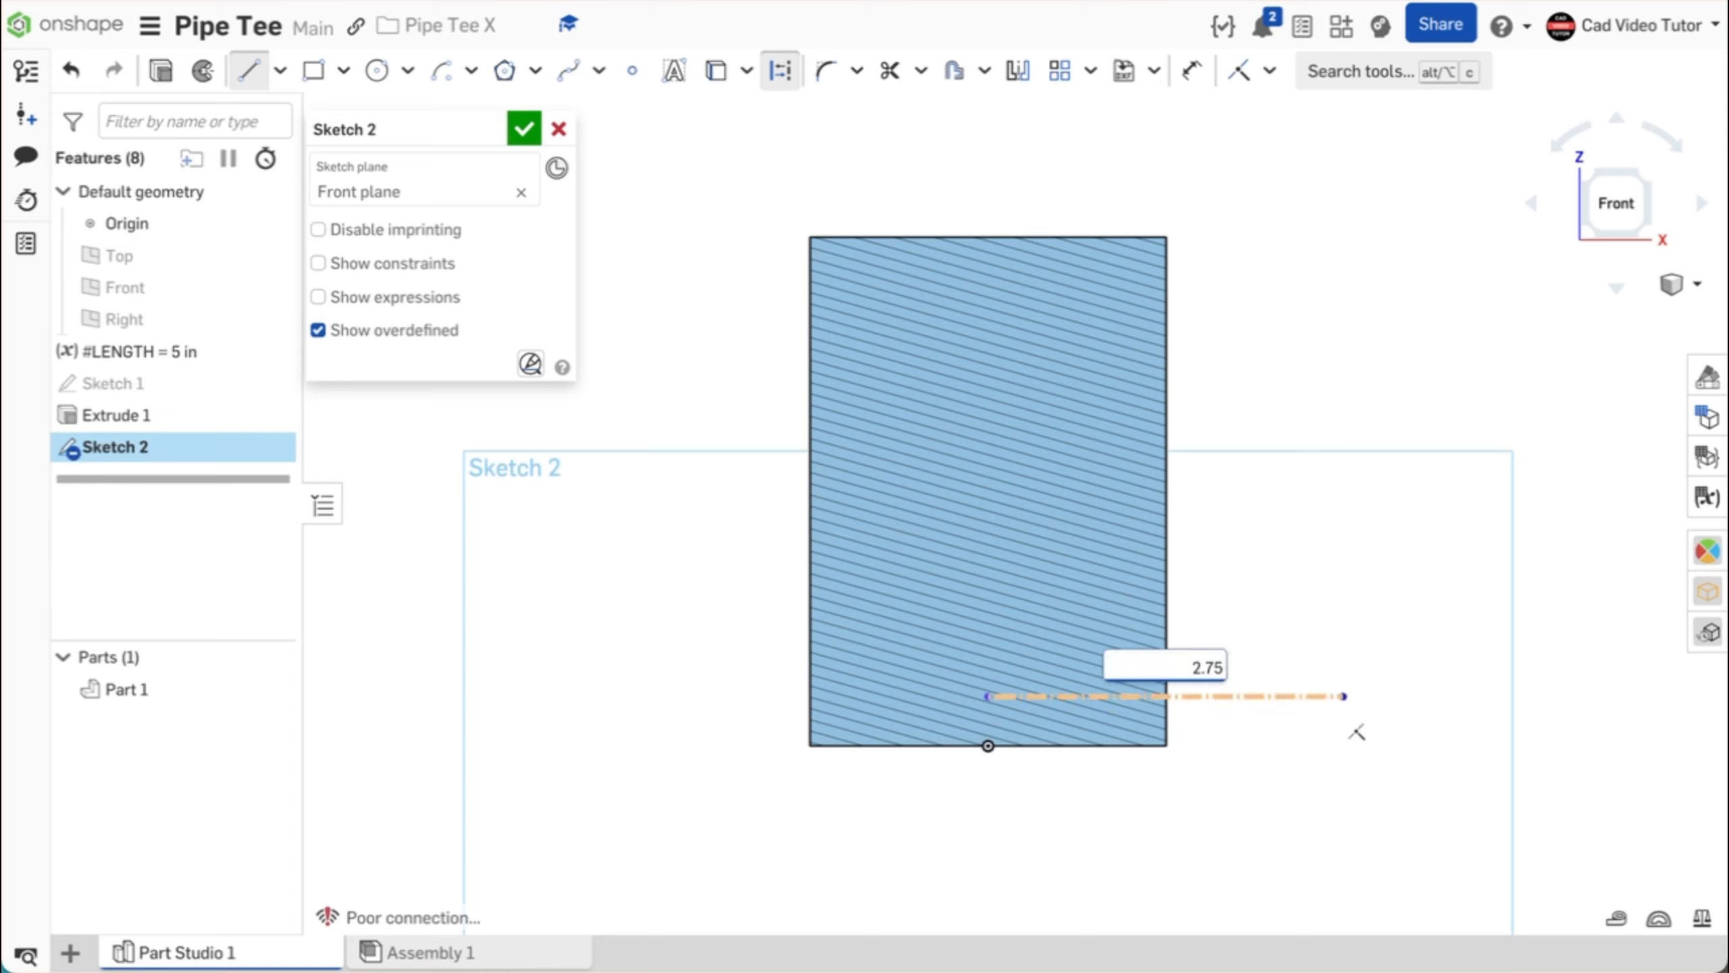
{"action": "key", "text": "Return"}
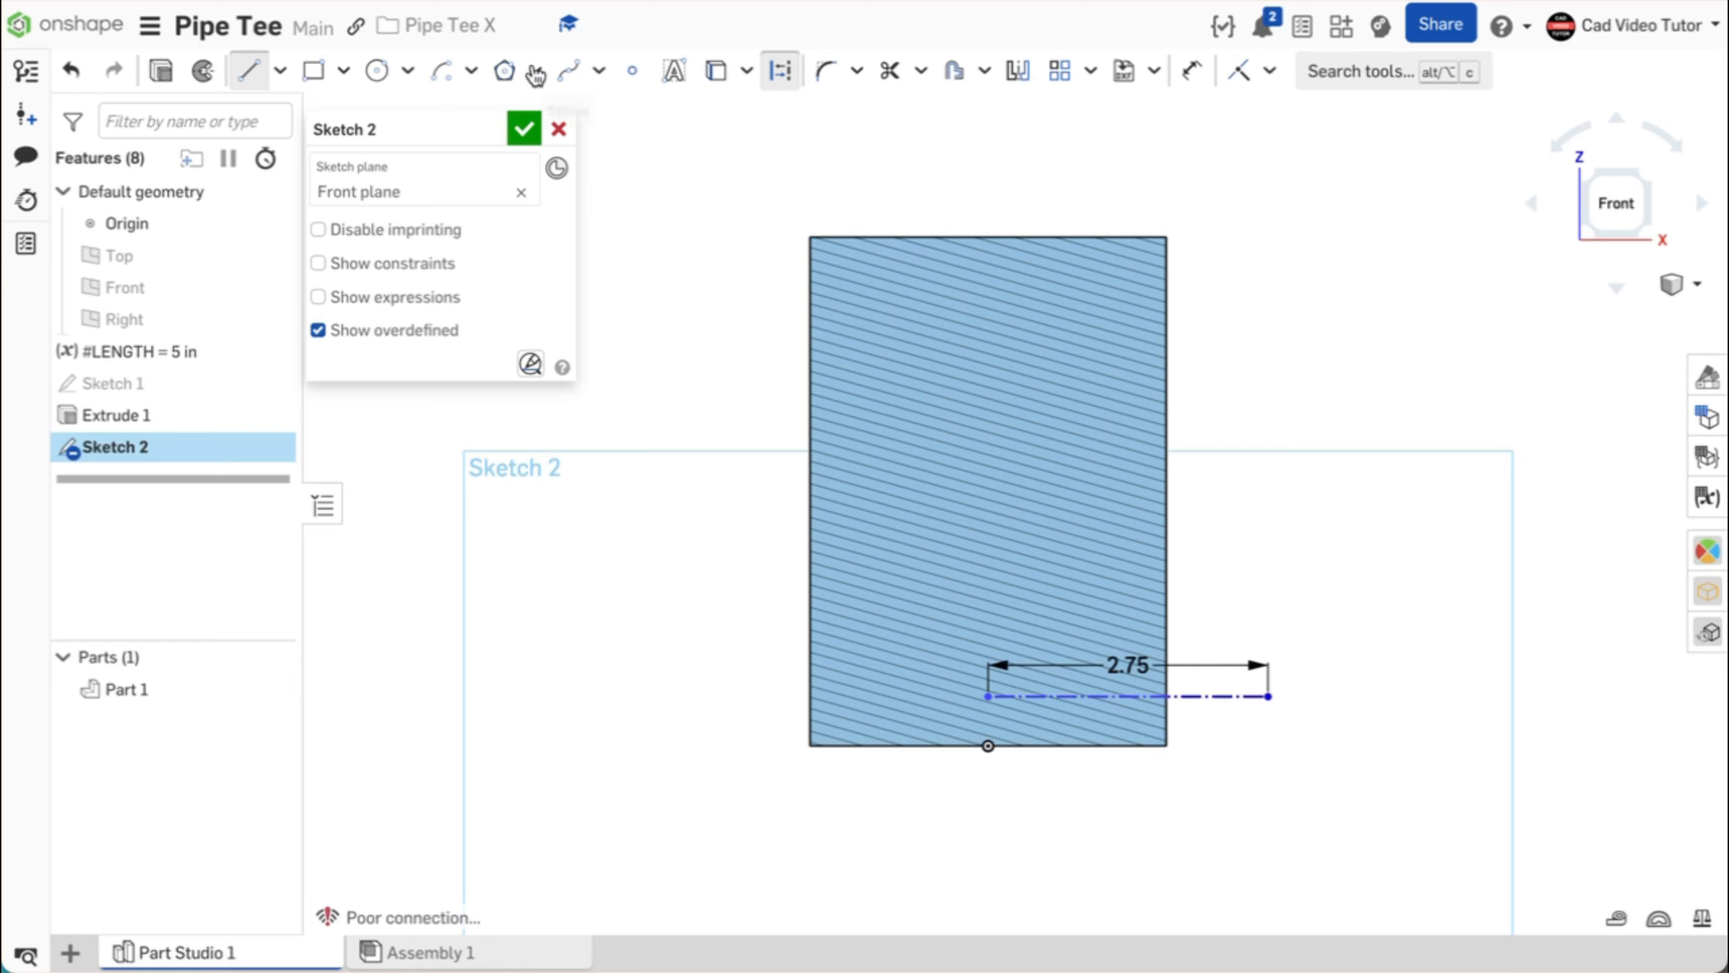
Step: Draw a solid quarter center point arc centered on the construction line's outer end, from its inner end to directly above the center
{"action": "left_click", "coordinate": [471, 70]}
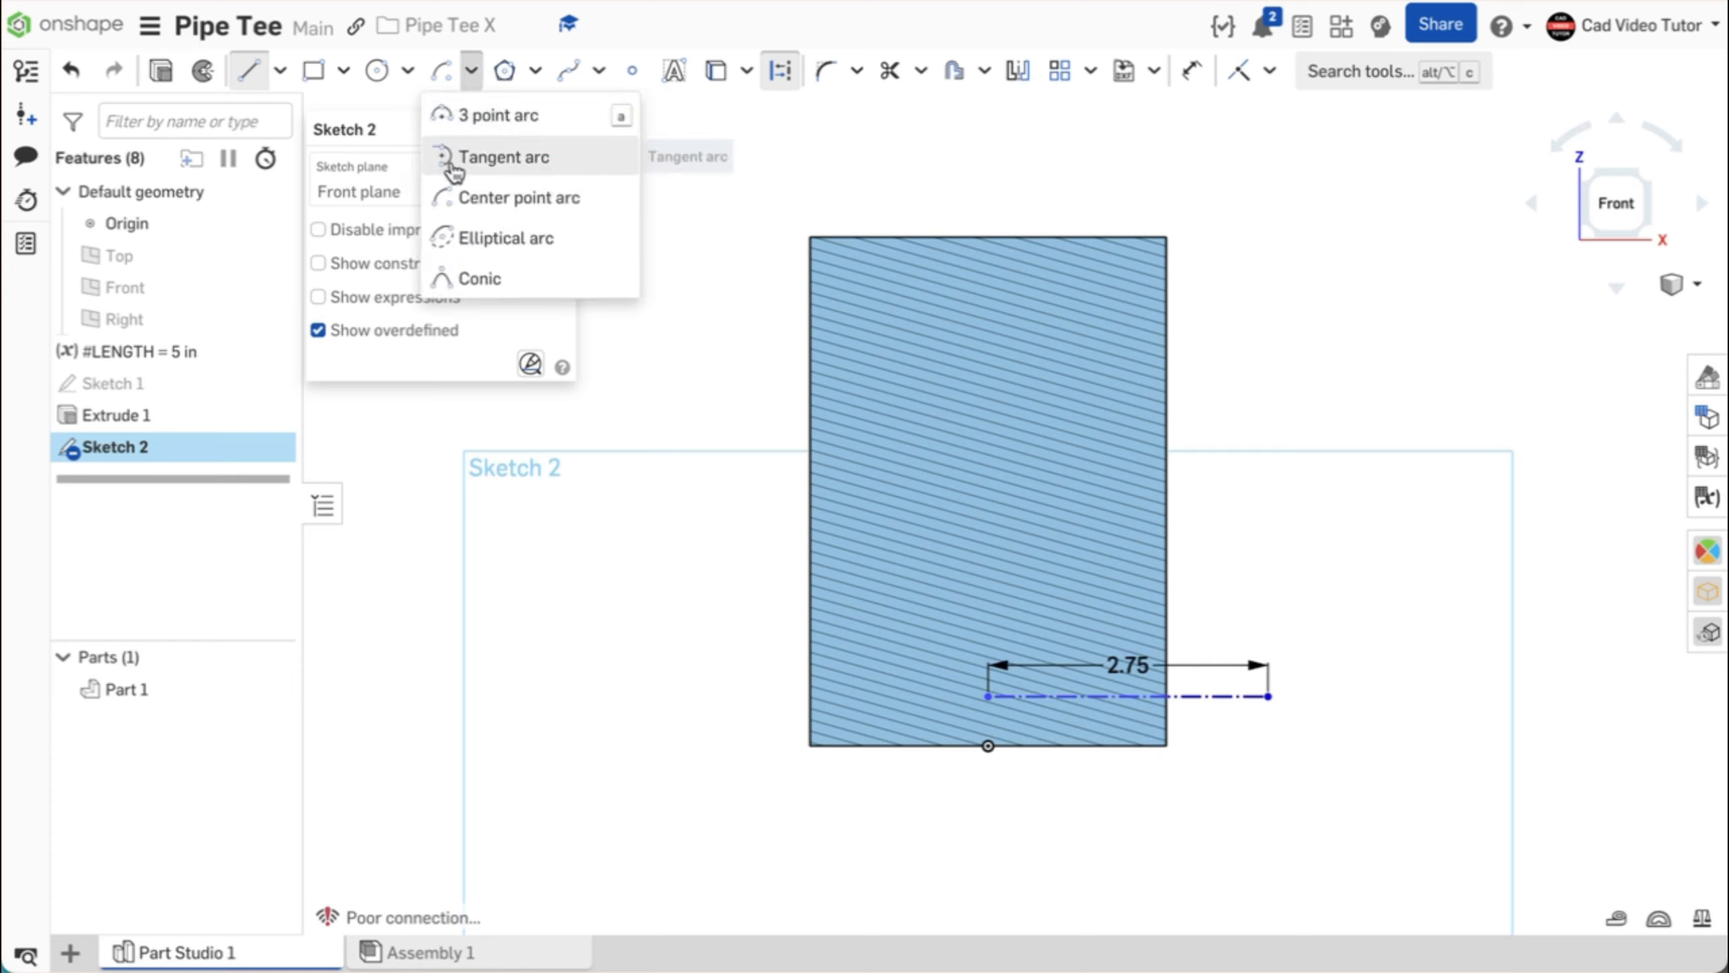
{"action": "left_click", "coordinate": [461, 199]}
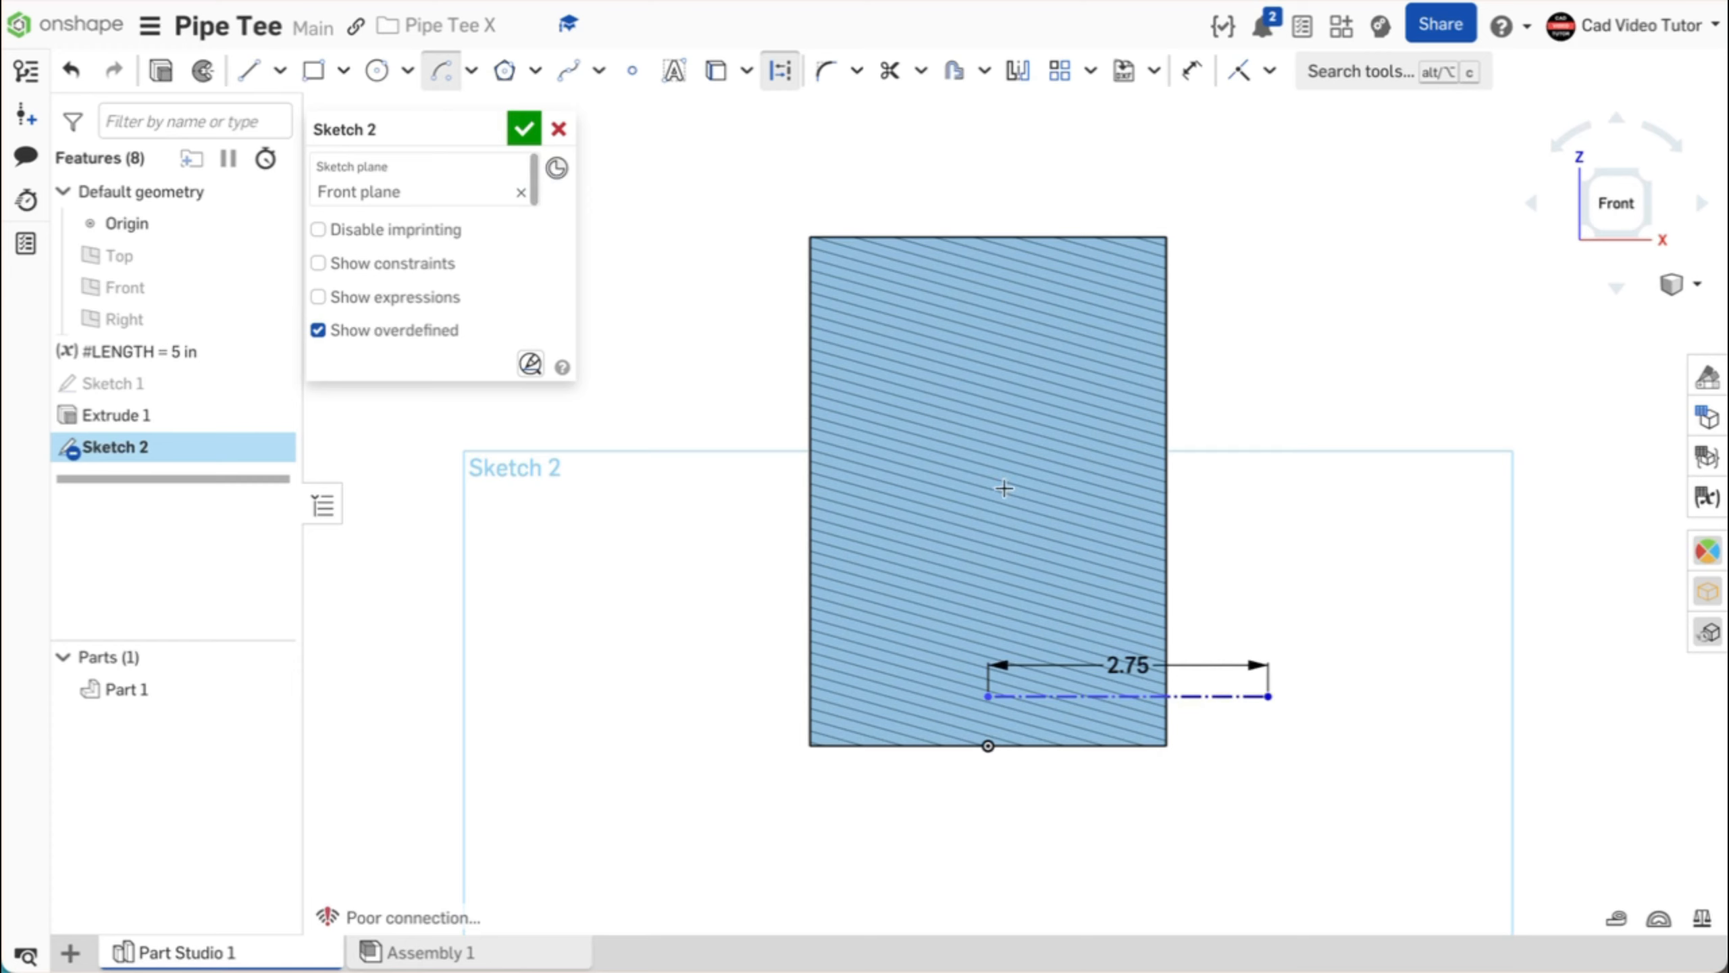
{"action": "left_click", "coordinate": [1266, 697]}
{"action": "key", "text": "q"}
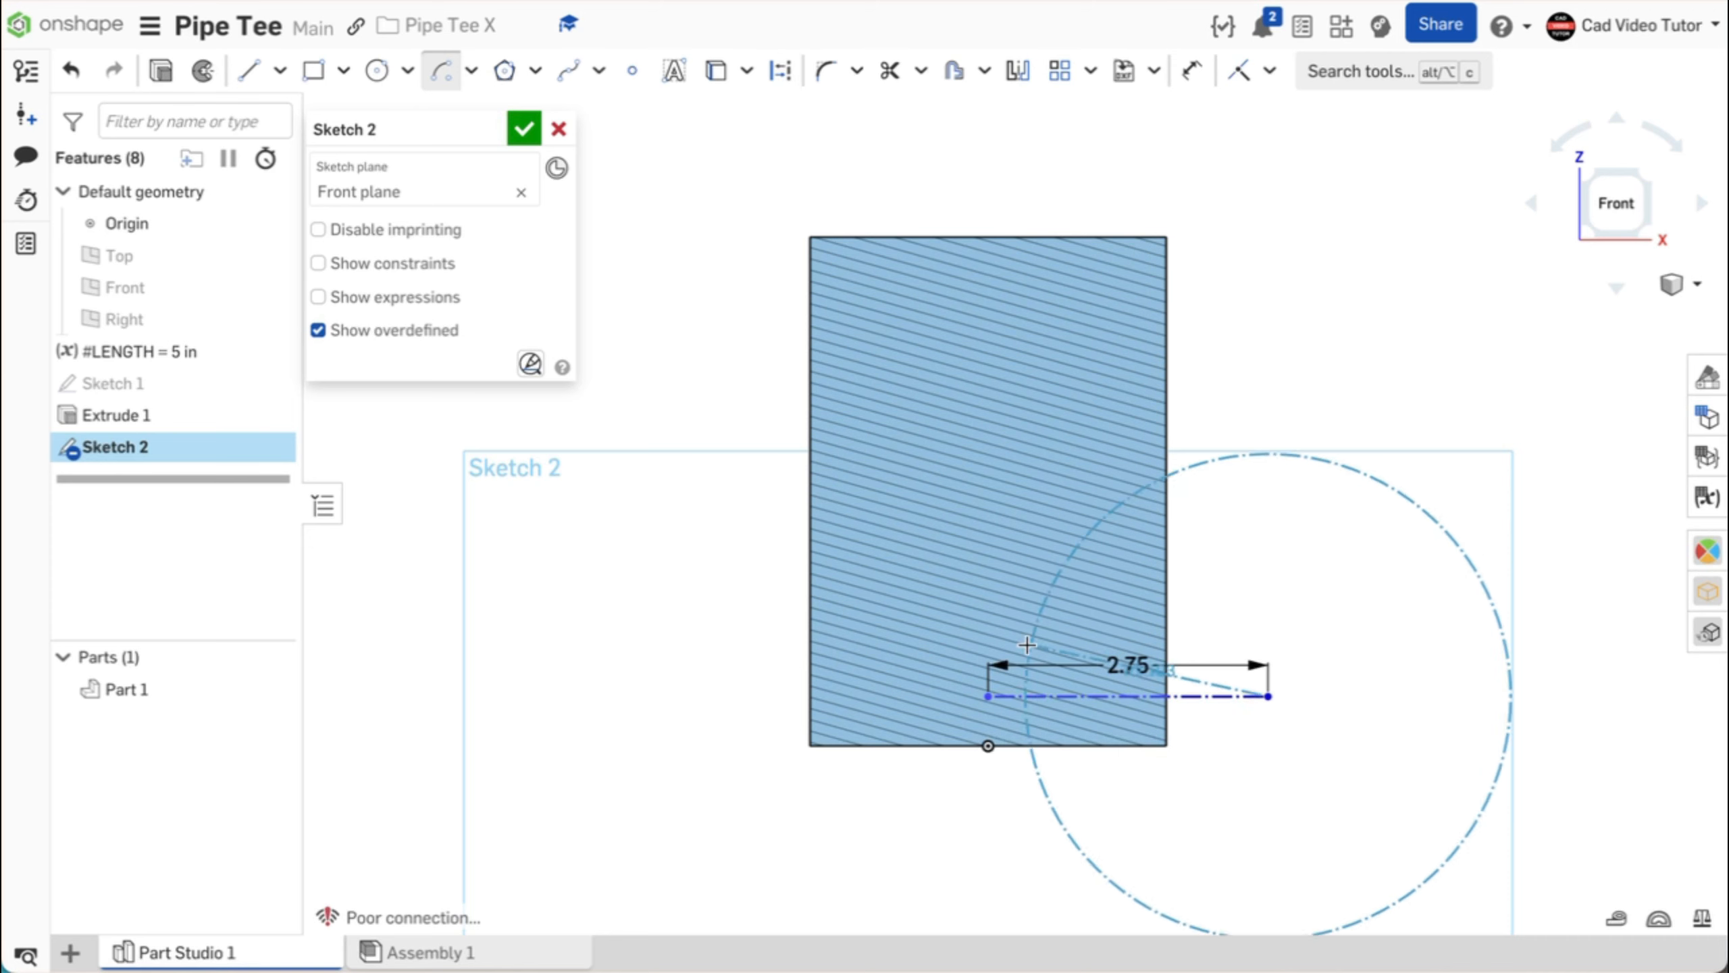
{"action": "left_click", "coordinate": [989, 696]}
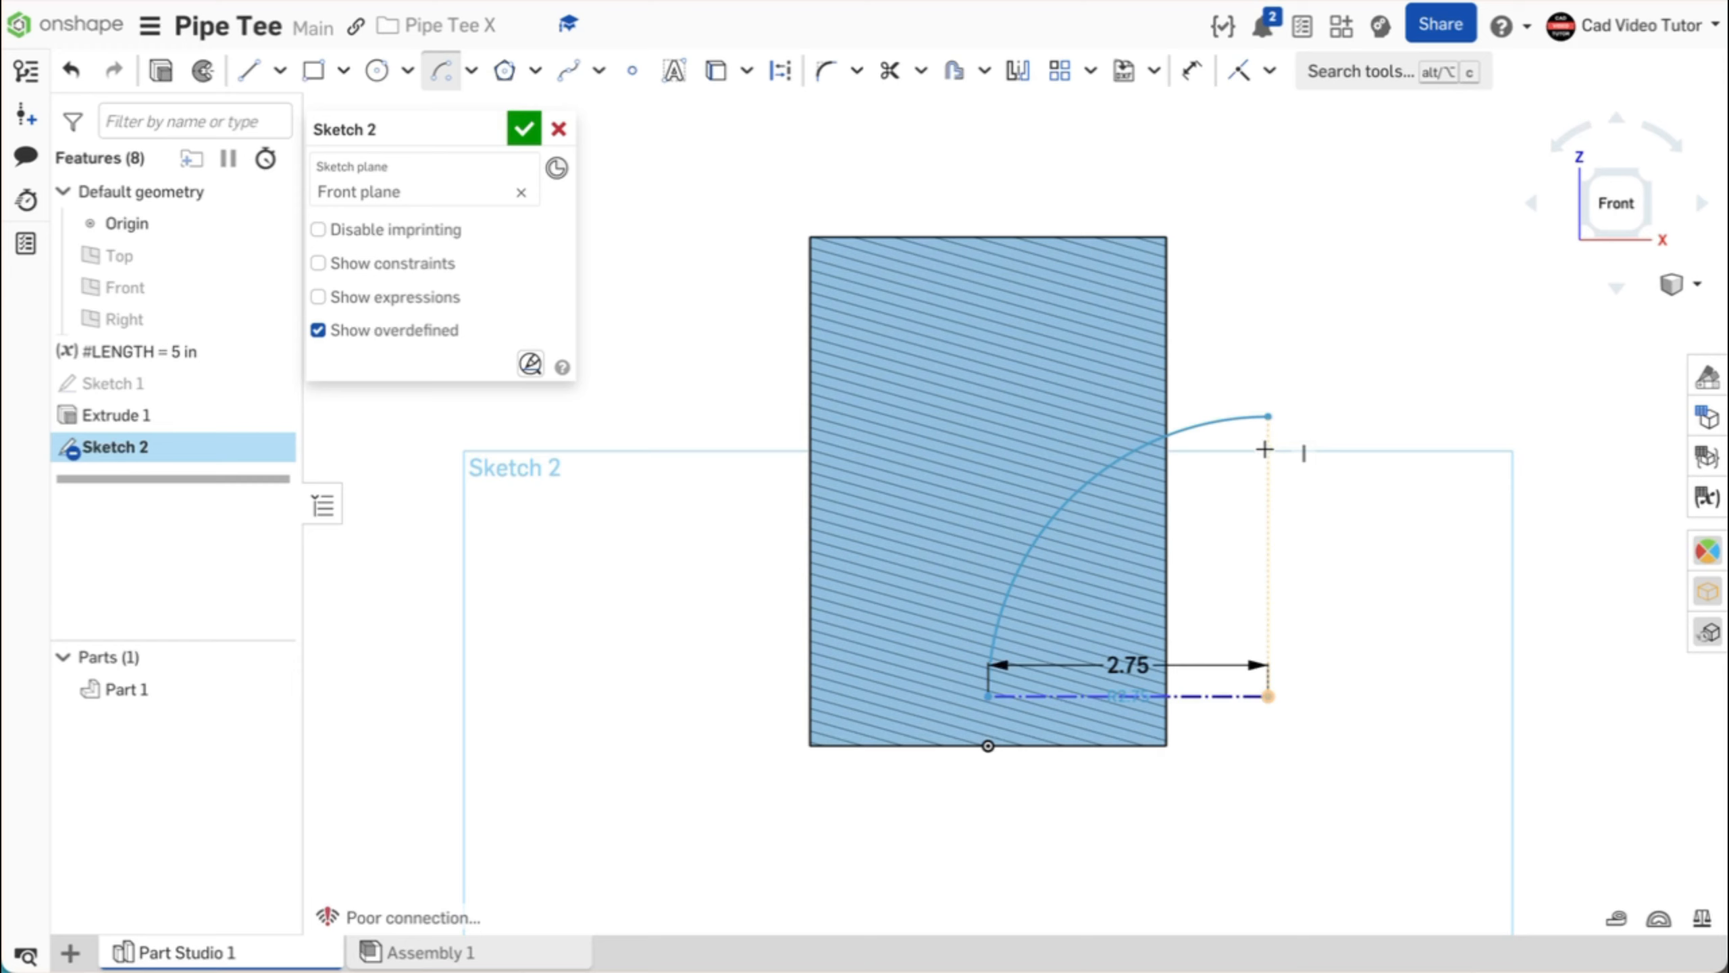
{"action": "left_click", "coordinate": [1264, 449]}
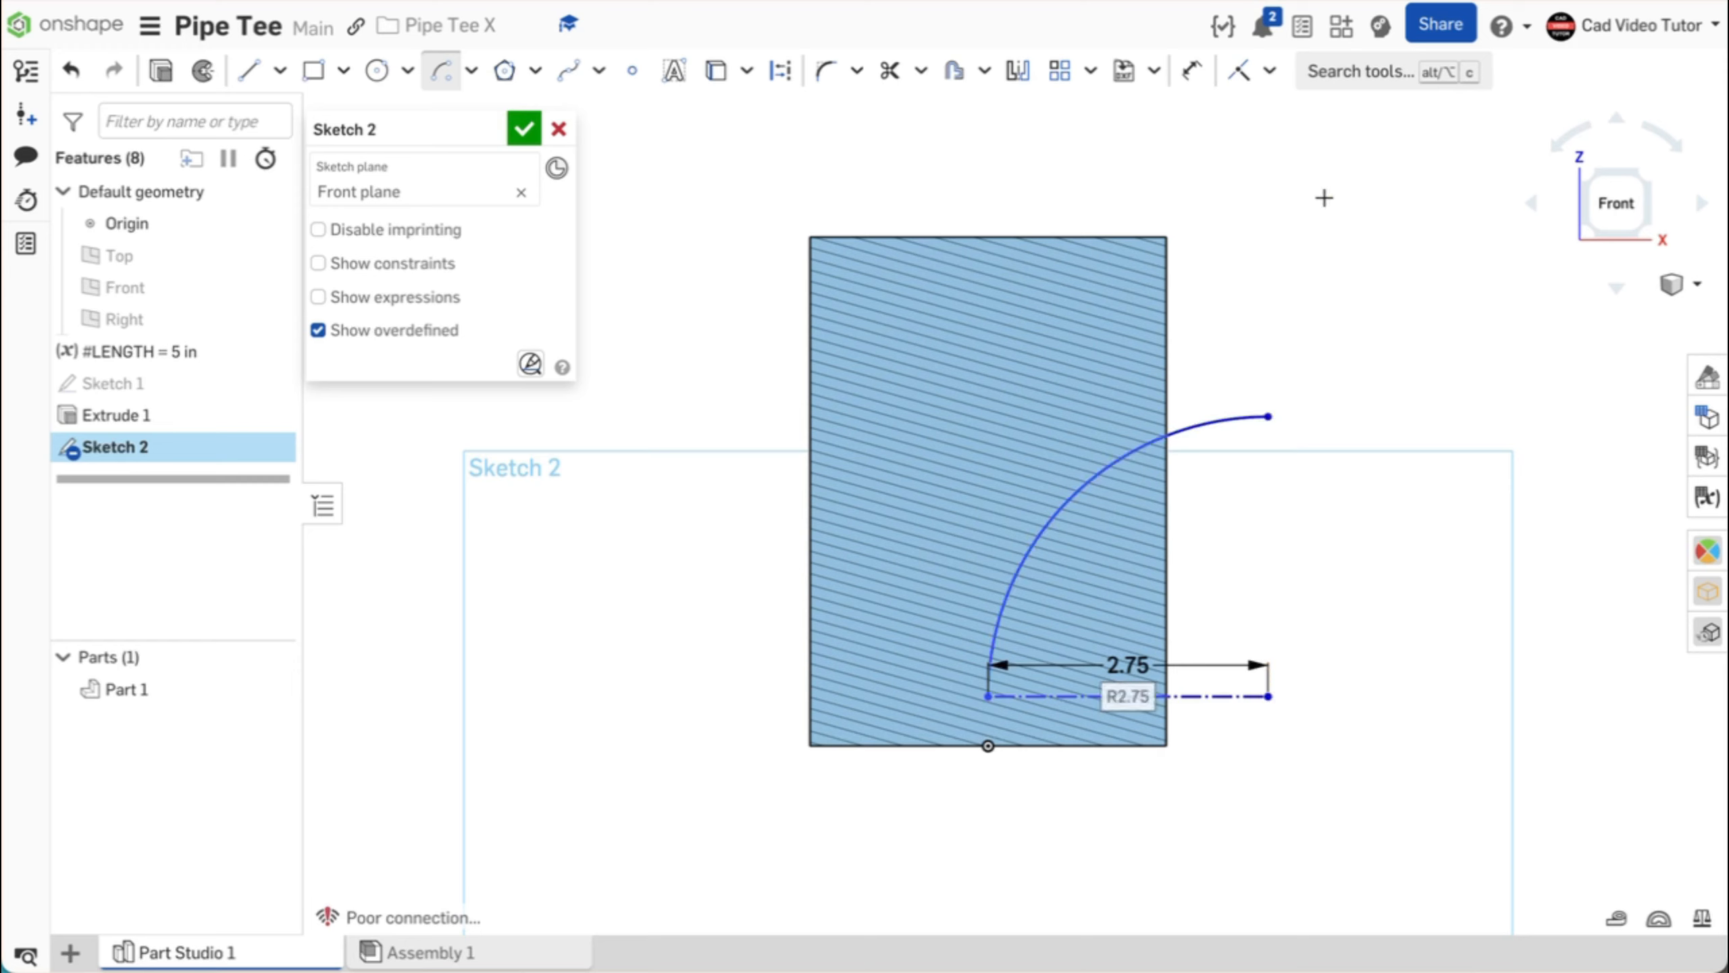
Step: Dimension the vertical distance between the origin and the arc's upper endpoint
{"action": "left_click", "coordinate": [1193, 79]}
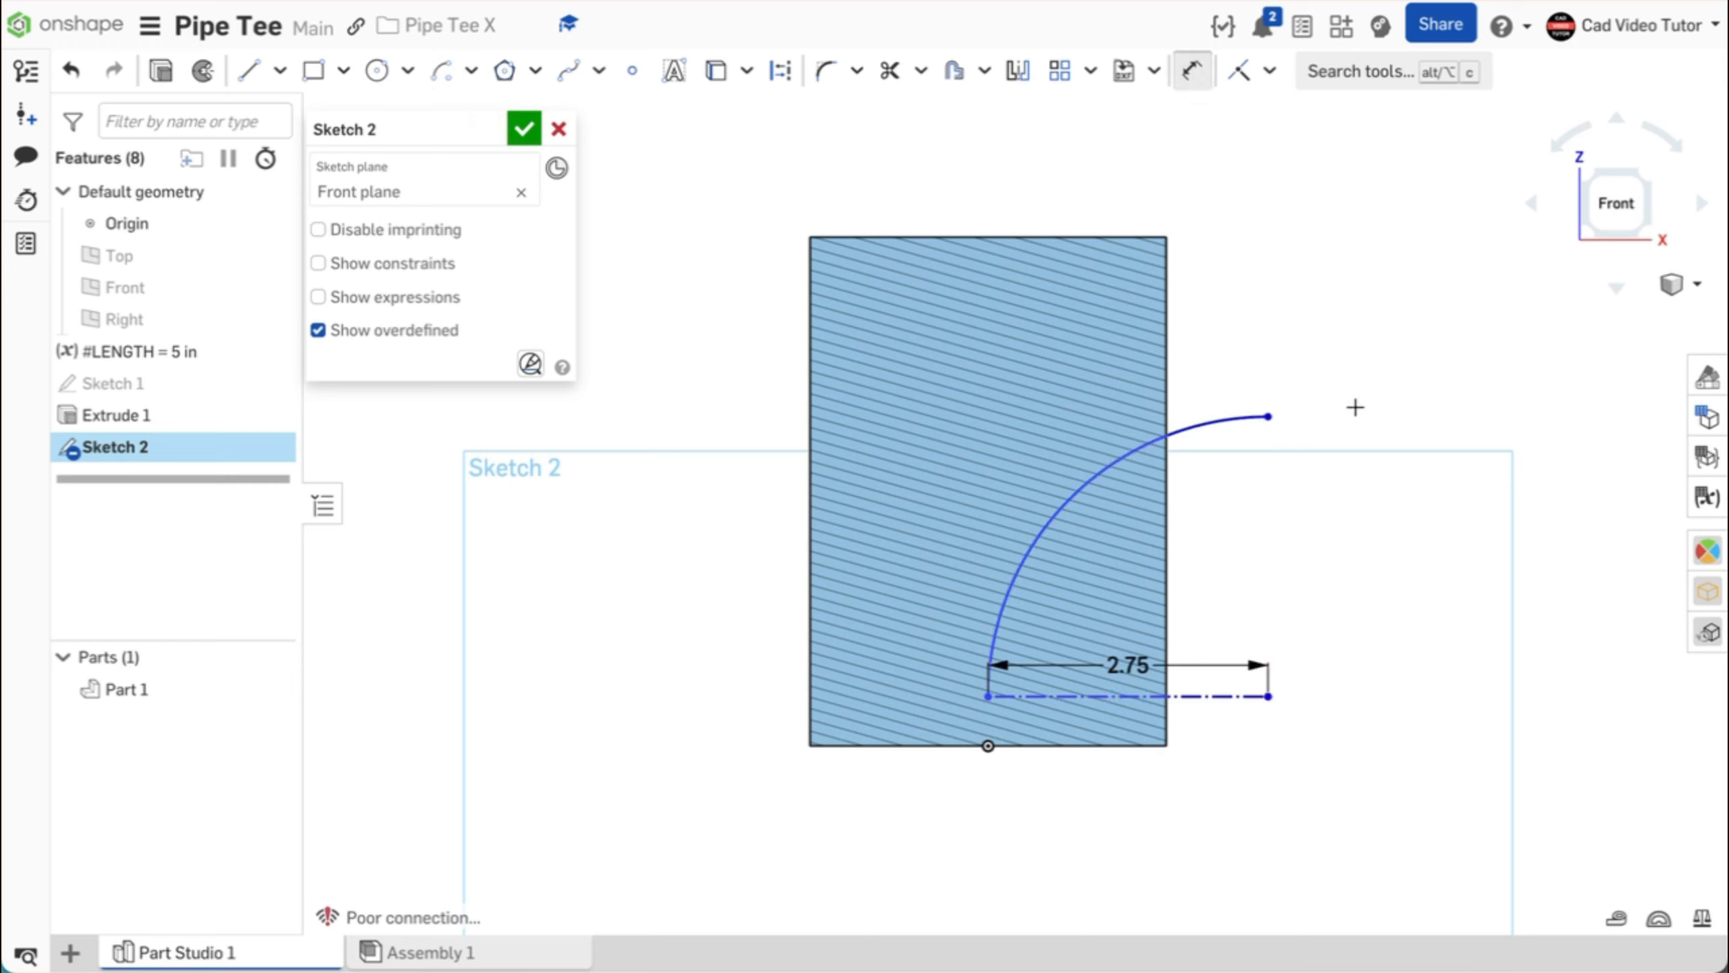
{"action": "left_click", "coordinate": [1267, 416]}
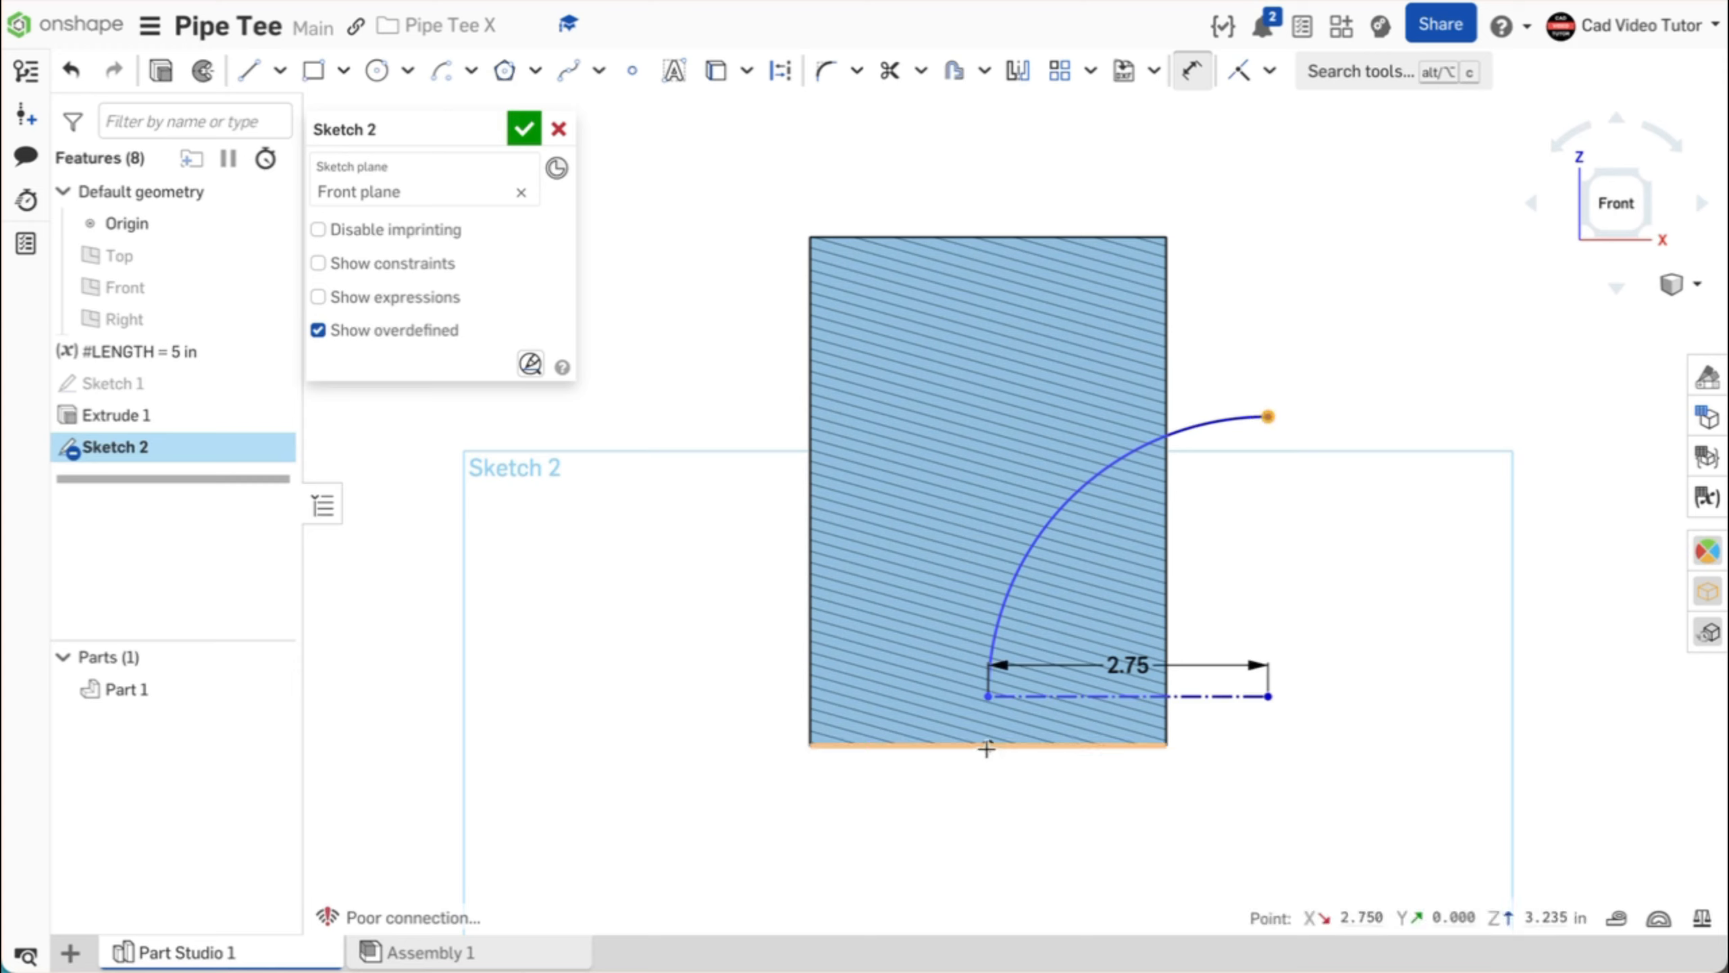
{"action": "left_click", "coordinate": [985, 747]}
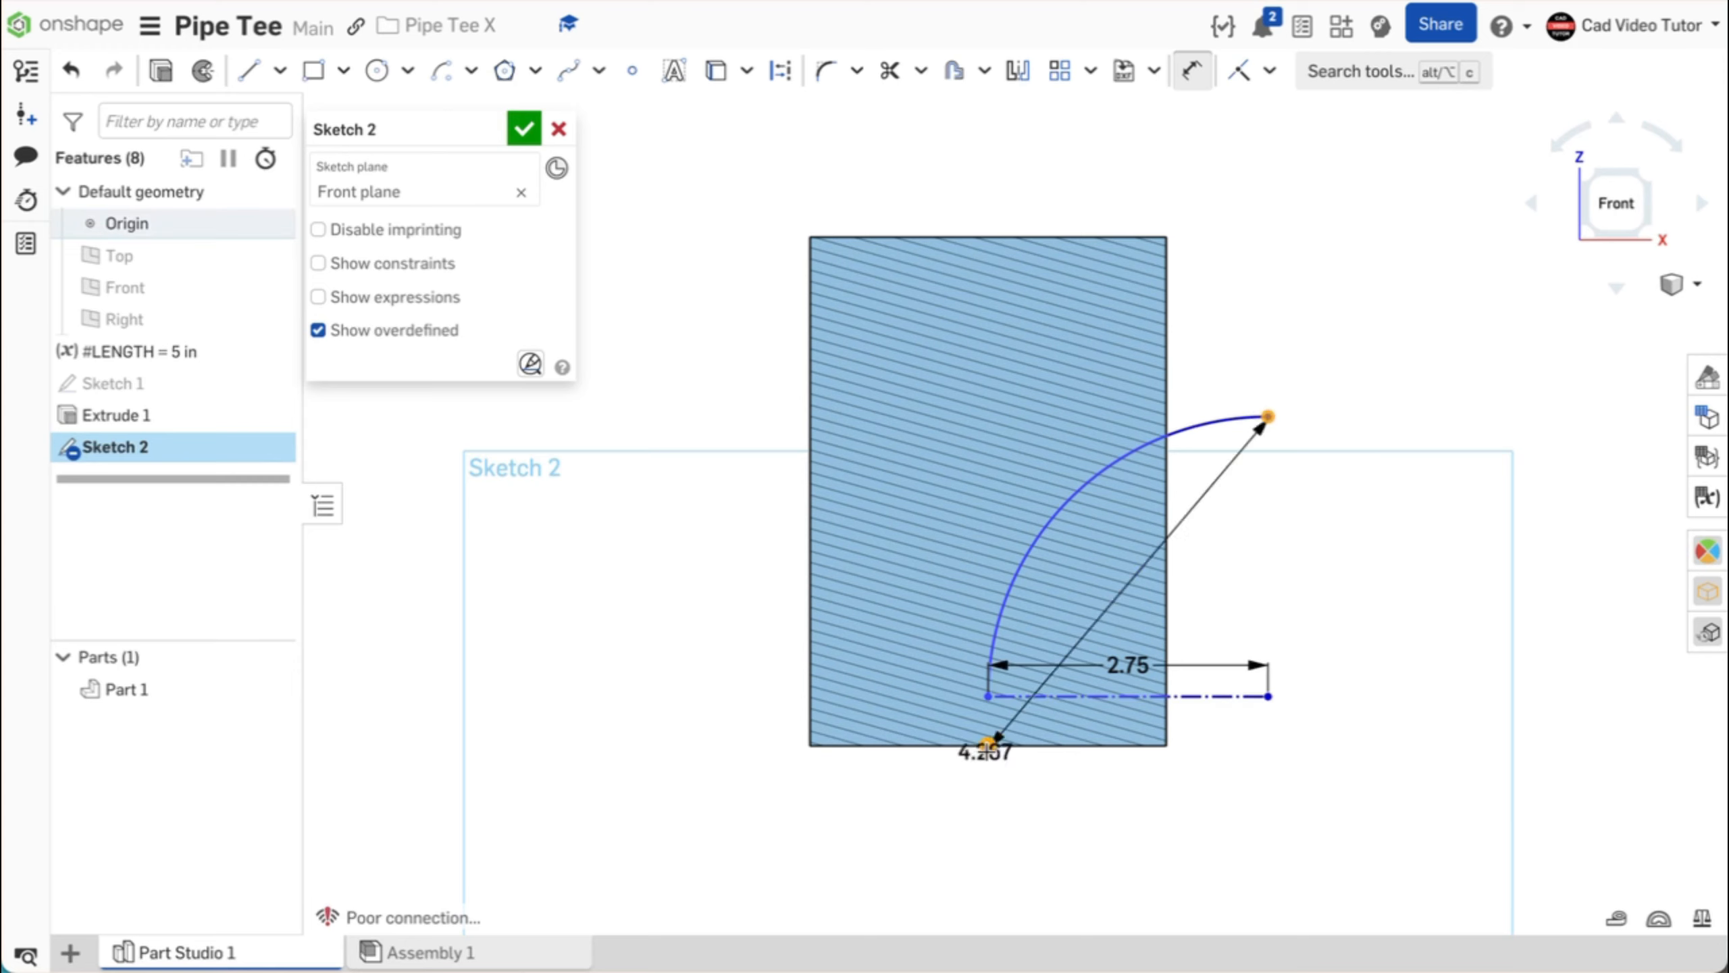
{"action": "left_click", "coordinate": [1361, 604]}
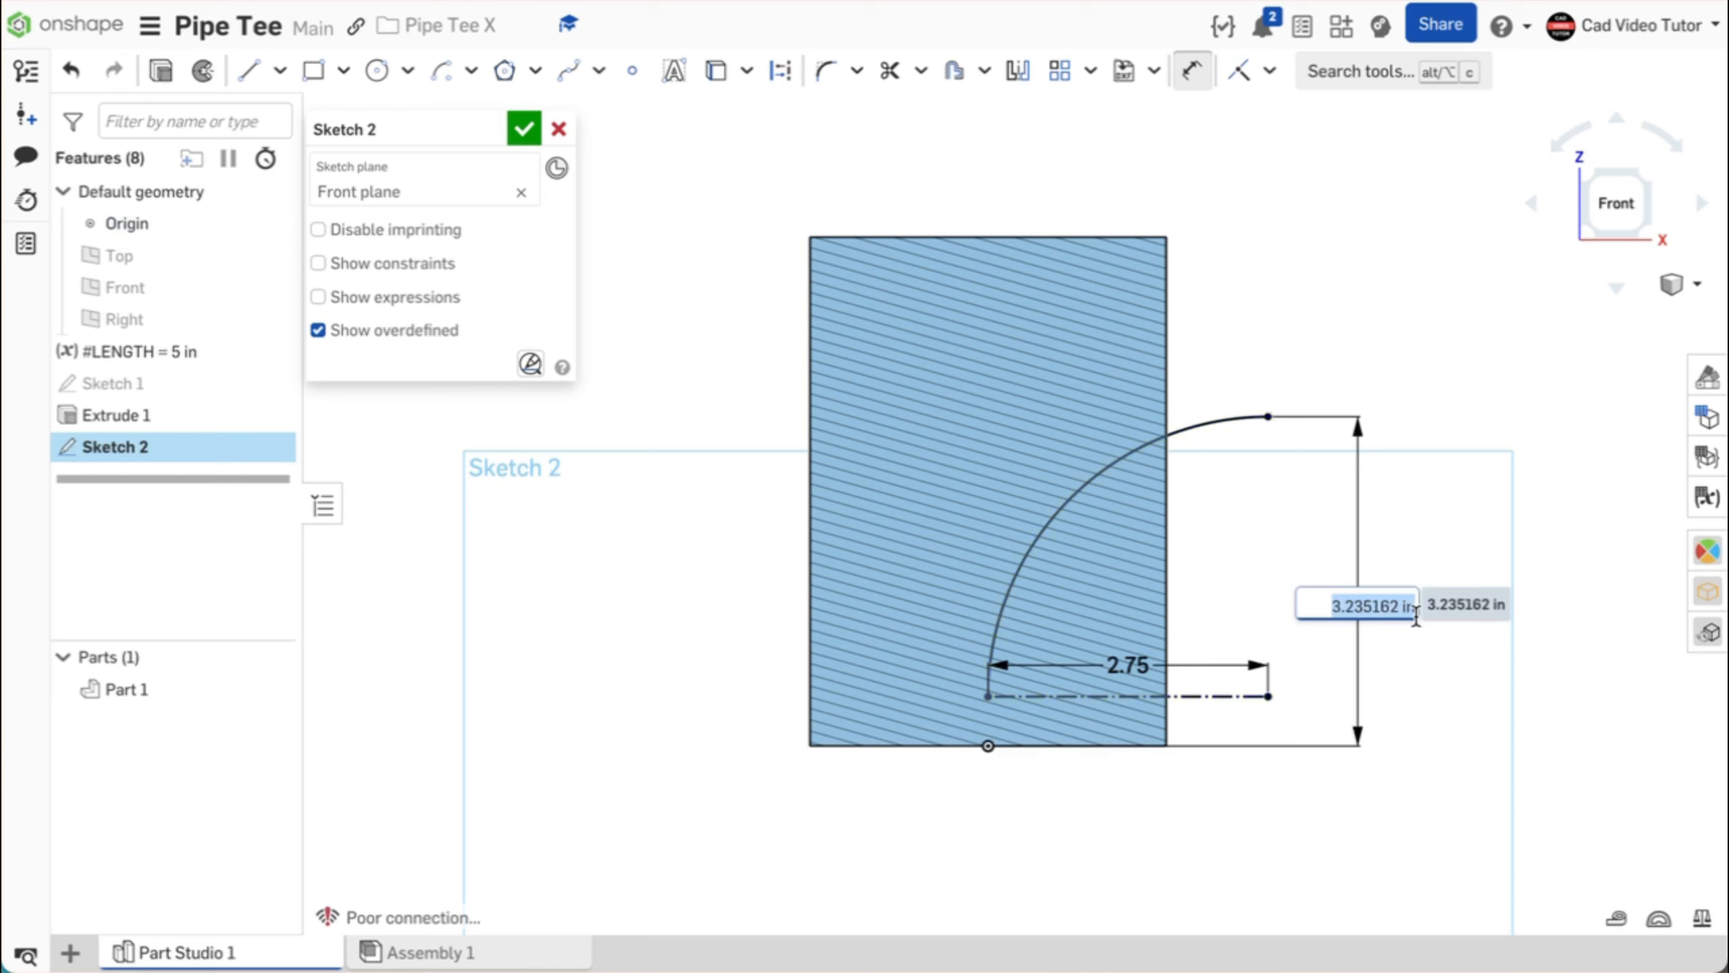
{"action": "key", "text": "Return"}
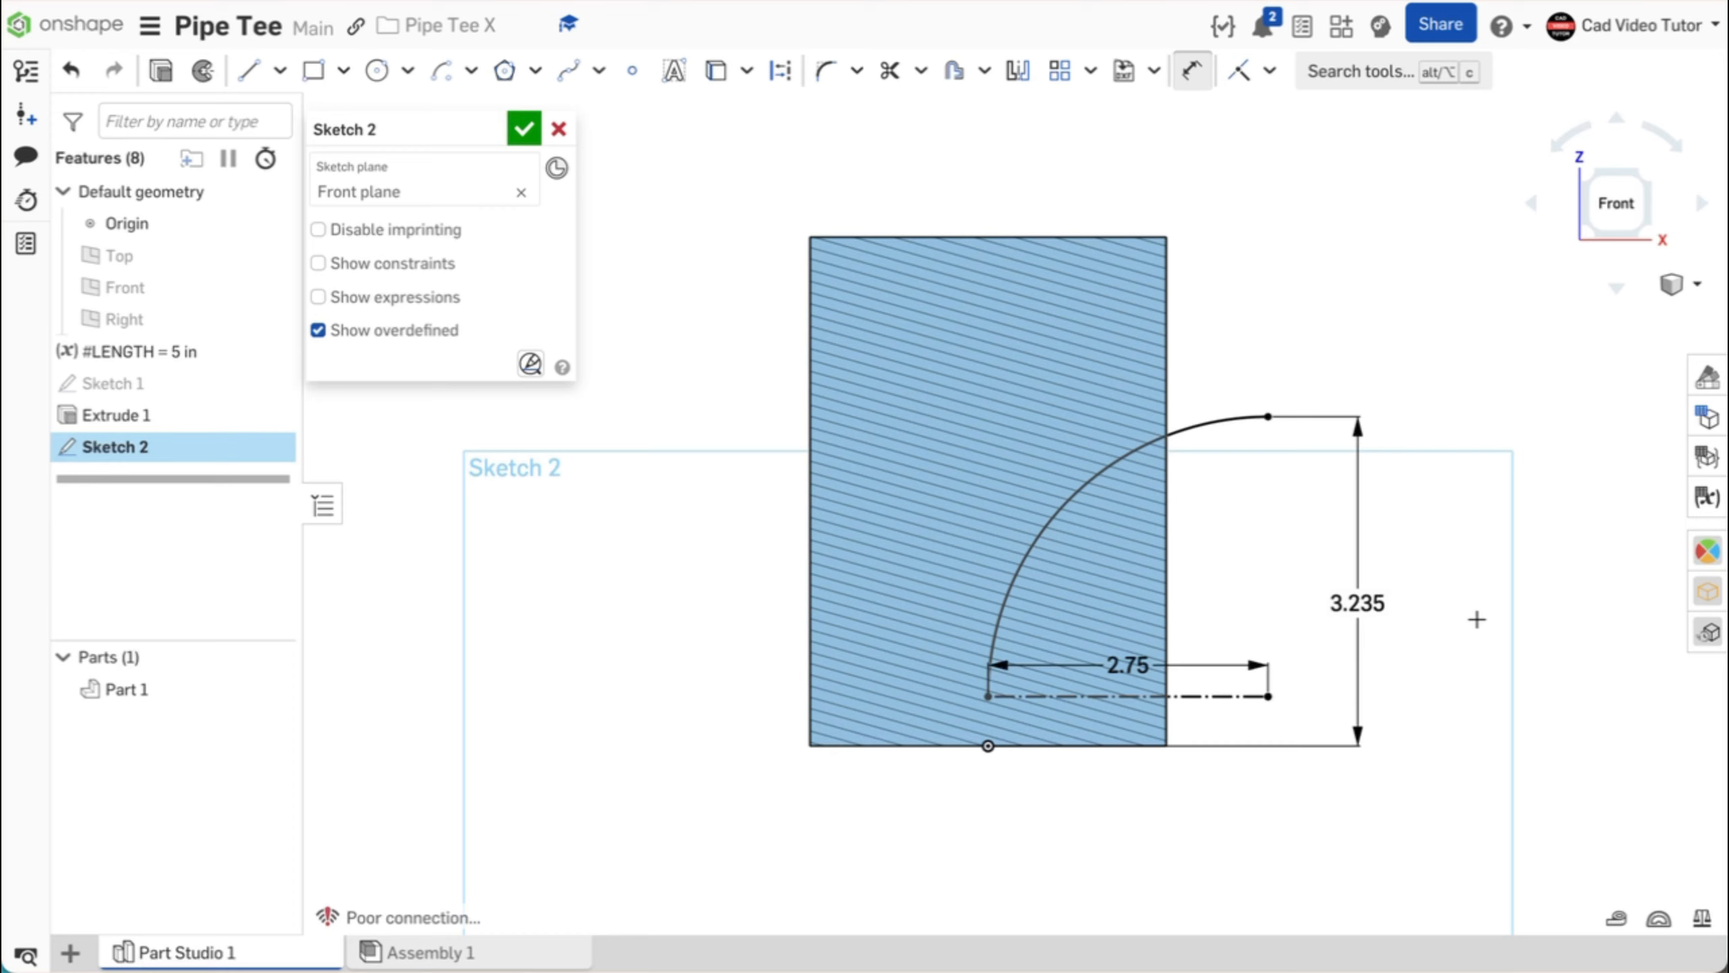
Step: Set the arc endpoint's height dimension to the expression #LENGTH*3/5
{"action": "double_click", "coordinate": [1357, 603]}
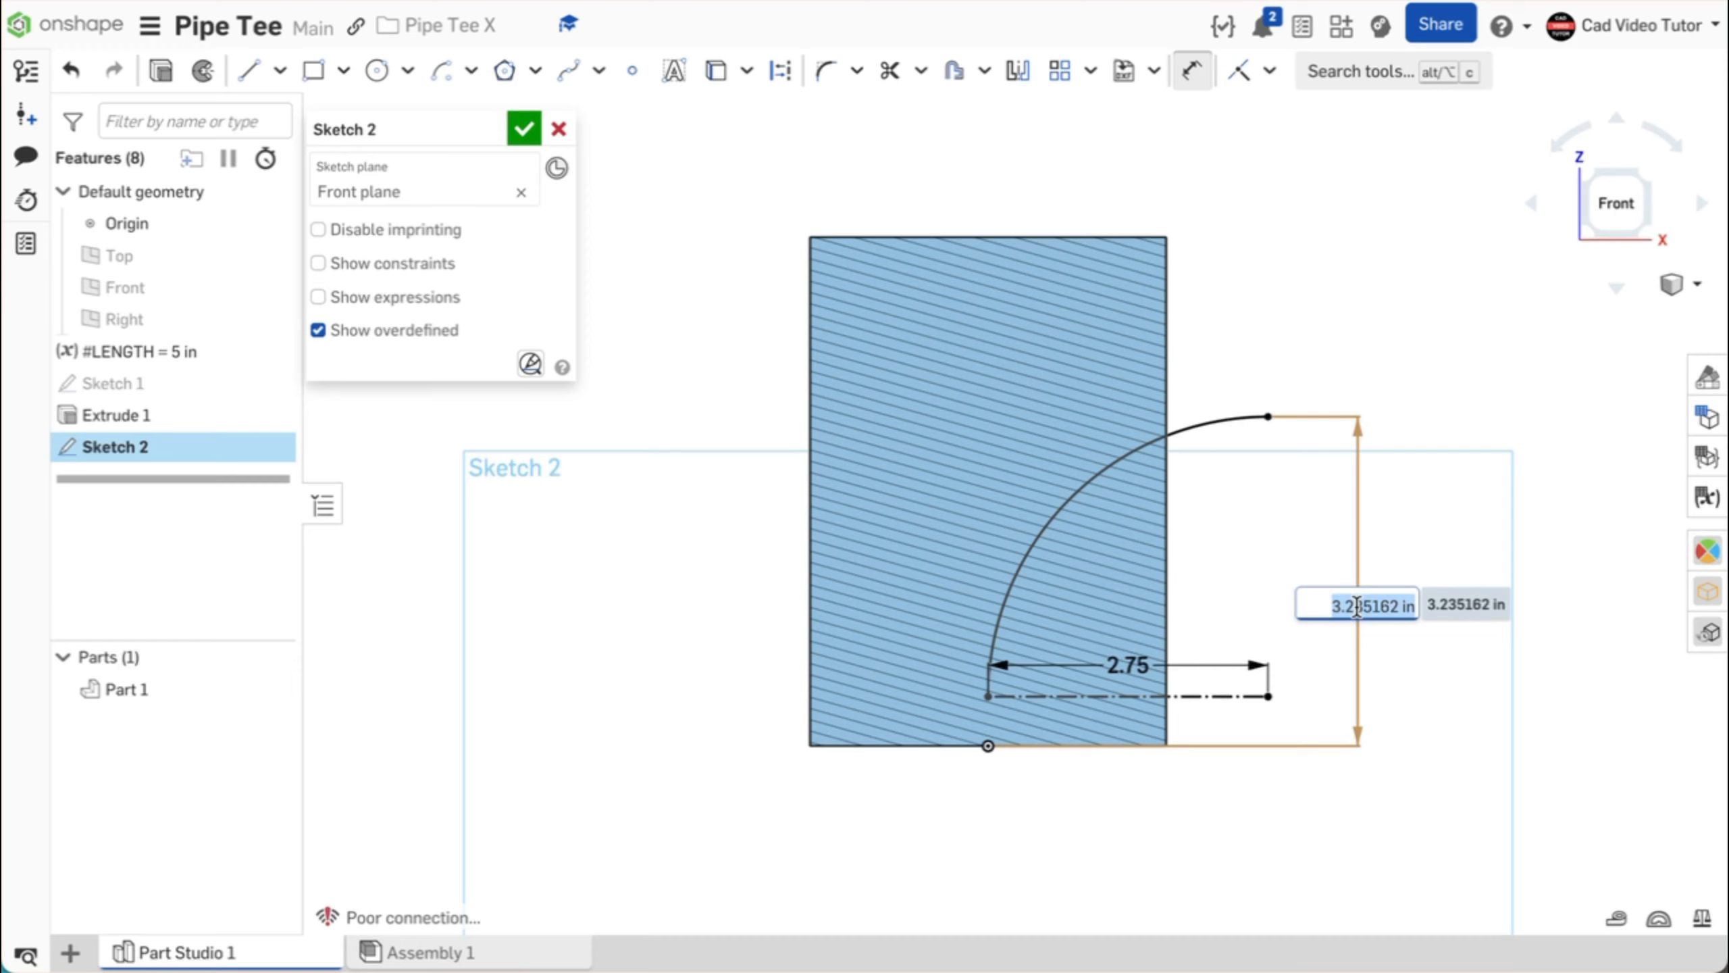
{"action": "type", "text": "#"}
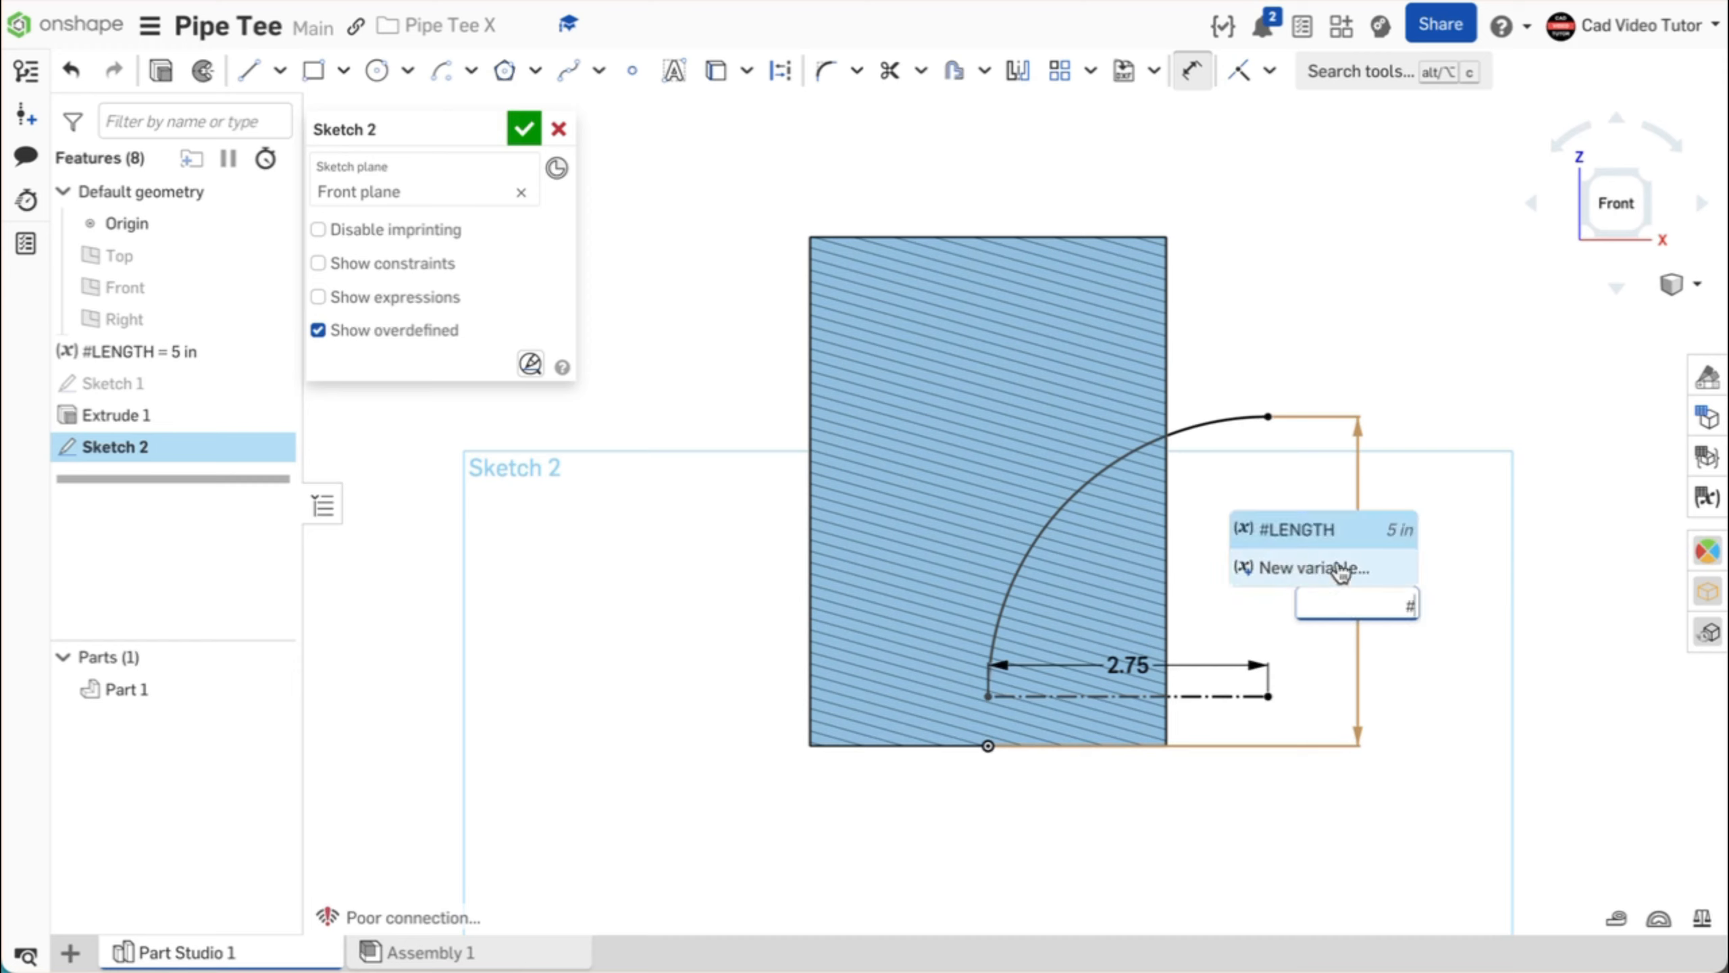
{"action": "left_click", "coordinate": [1336, 530]}
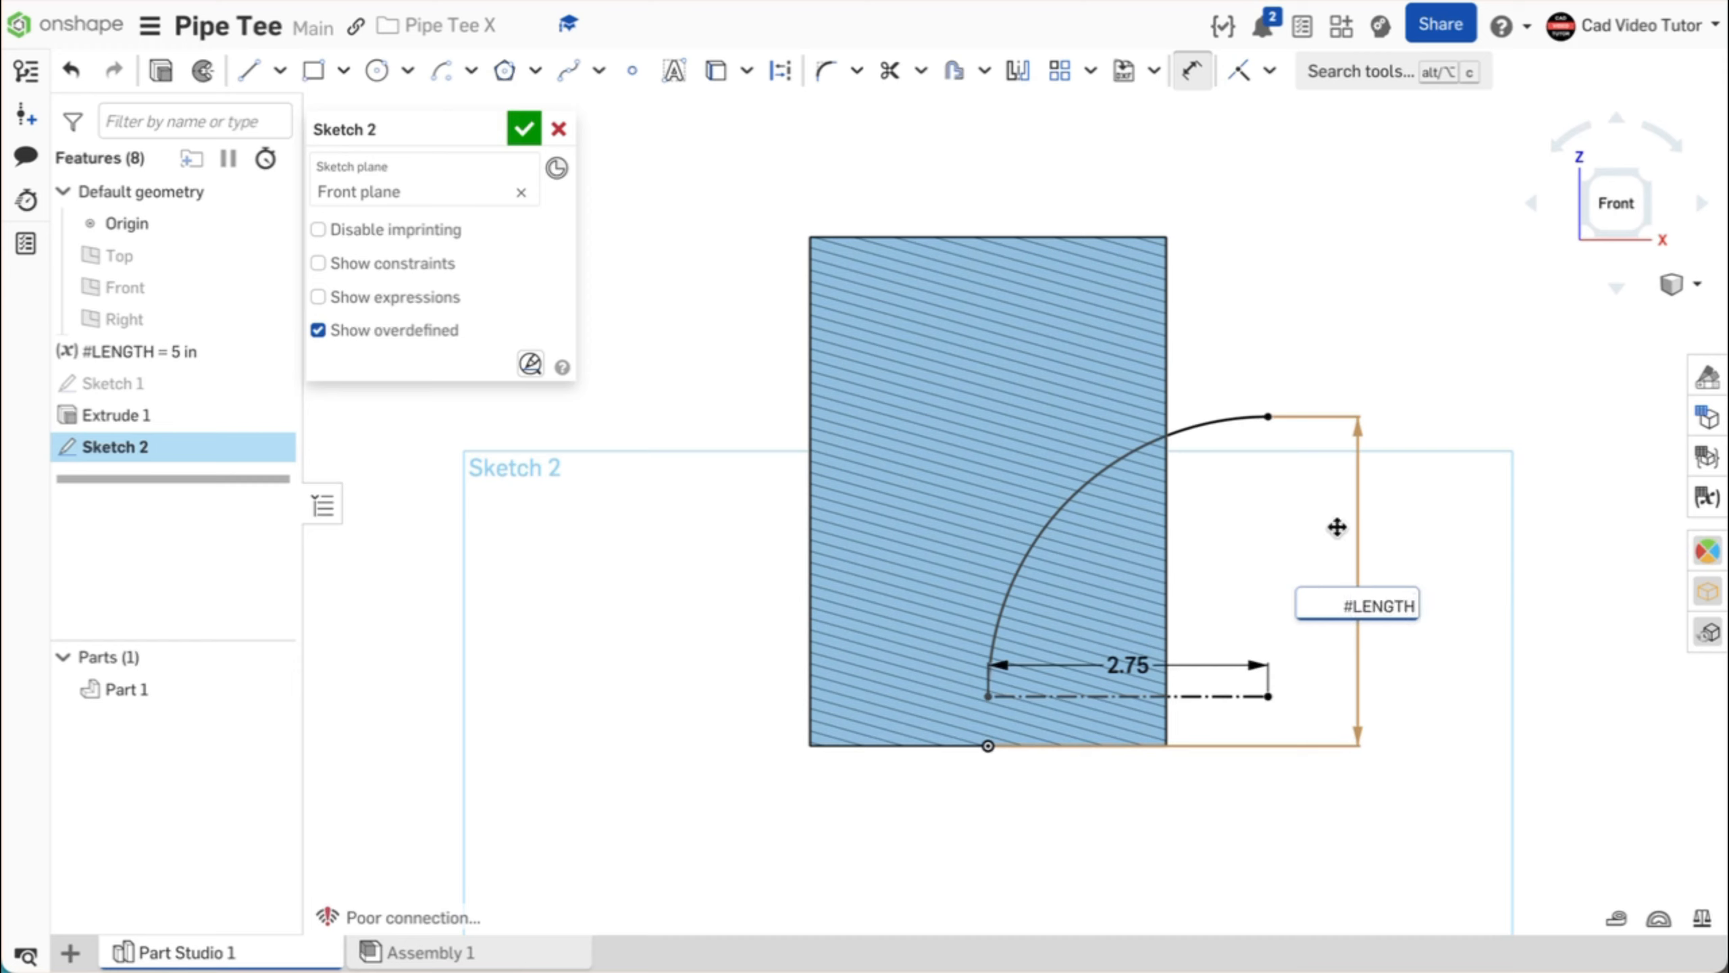
{"action": "type", "text": "*3/5"}
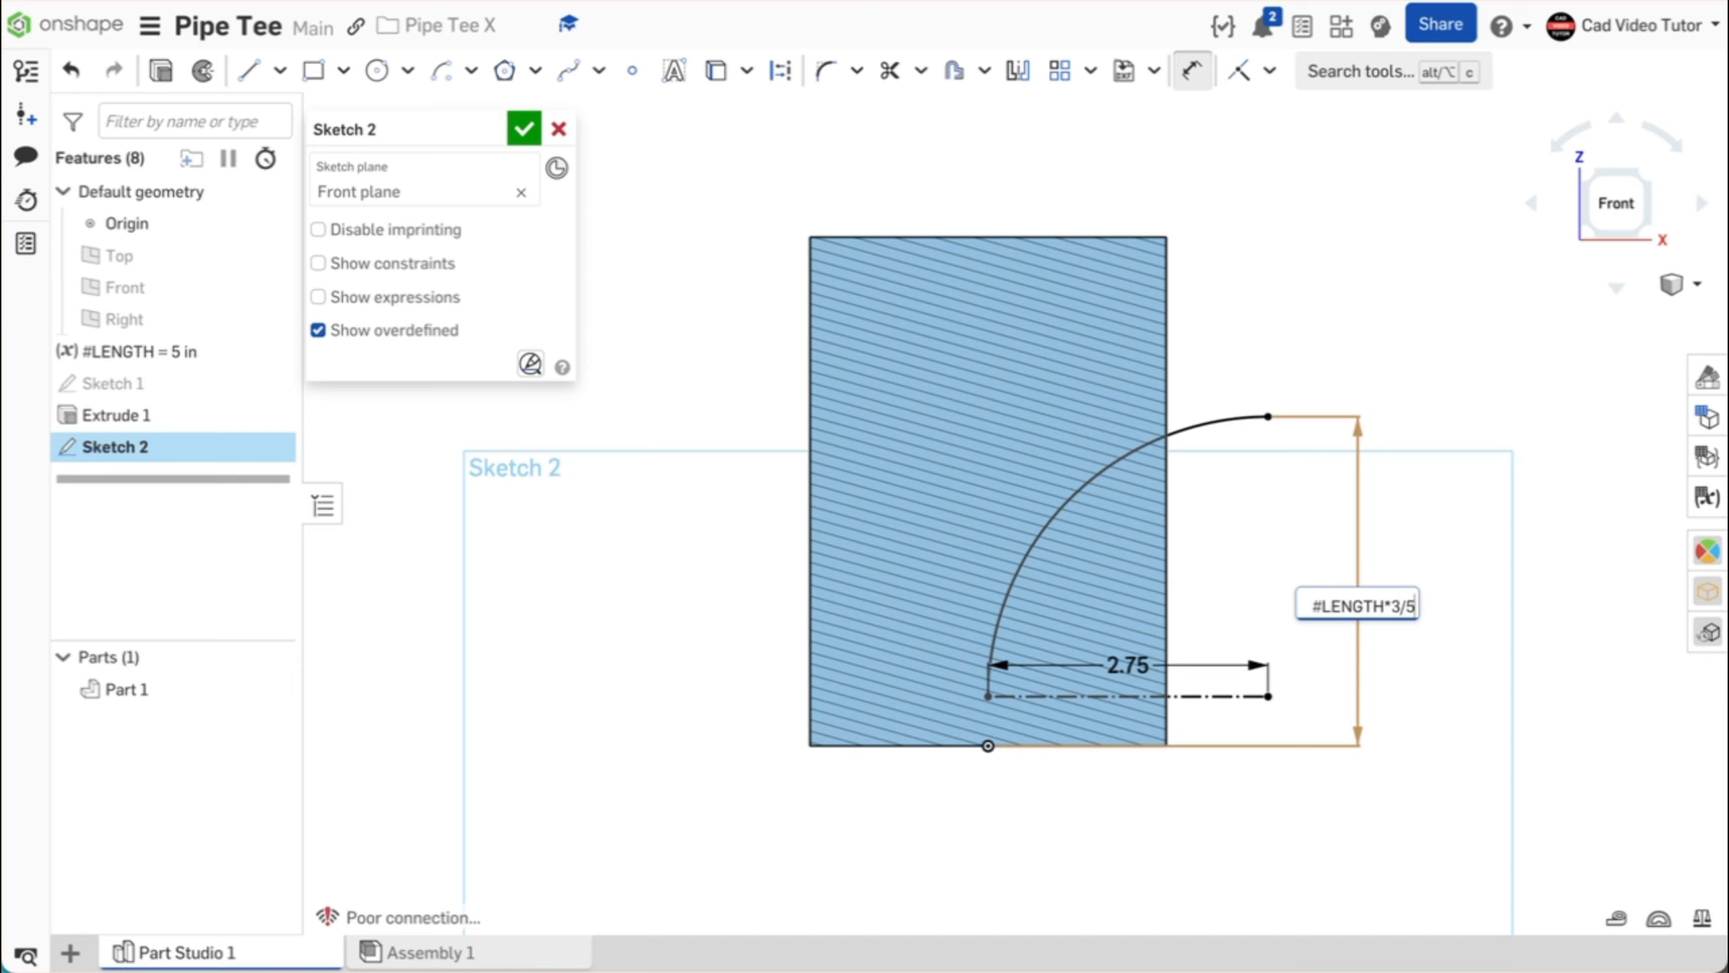
{"action": "key", "text": "Return"}
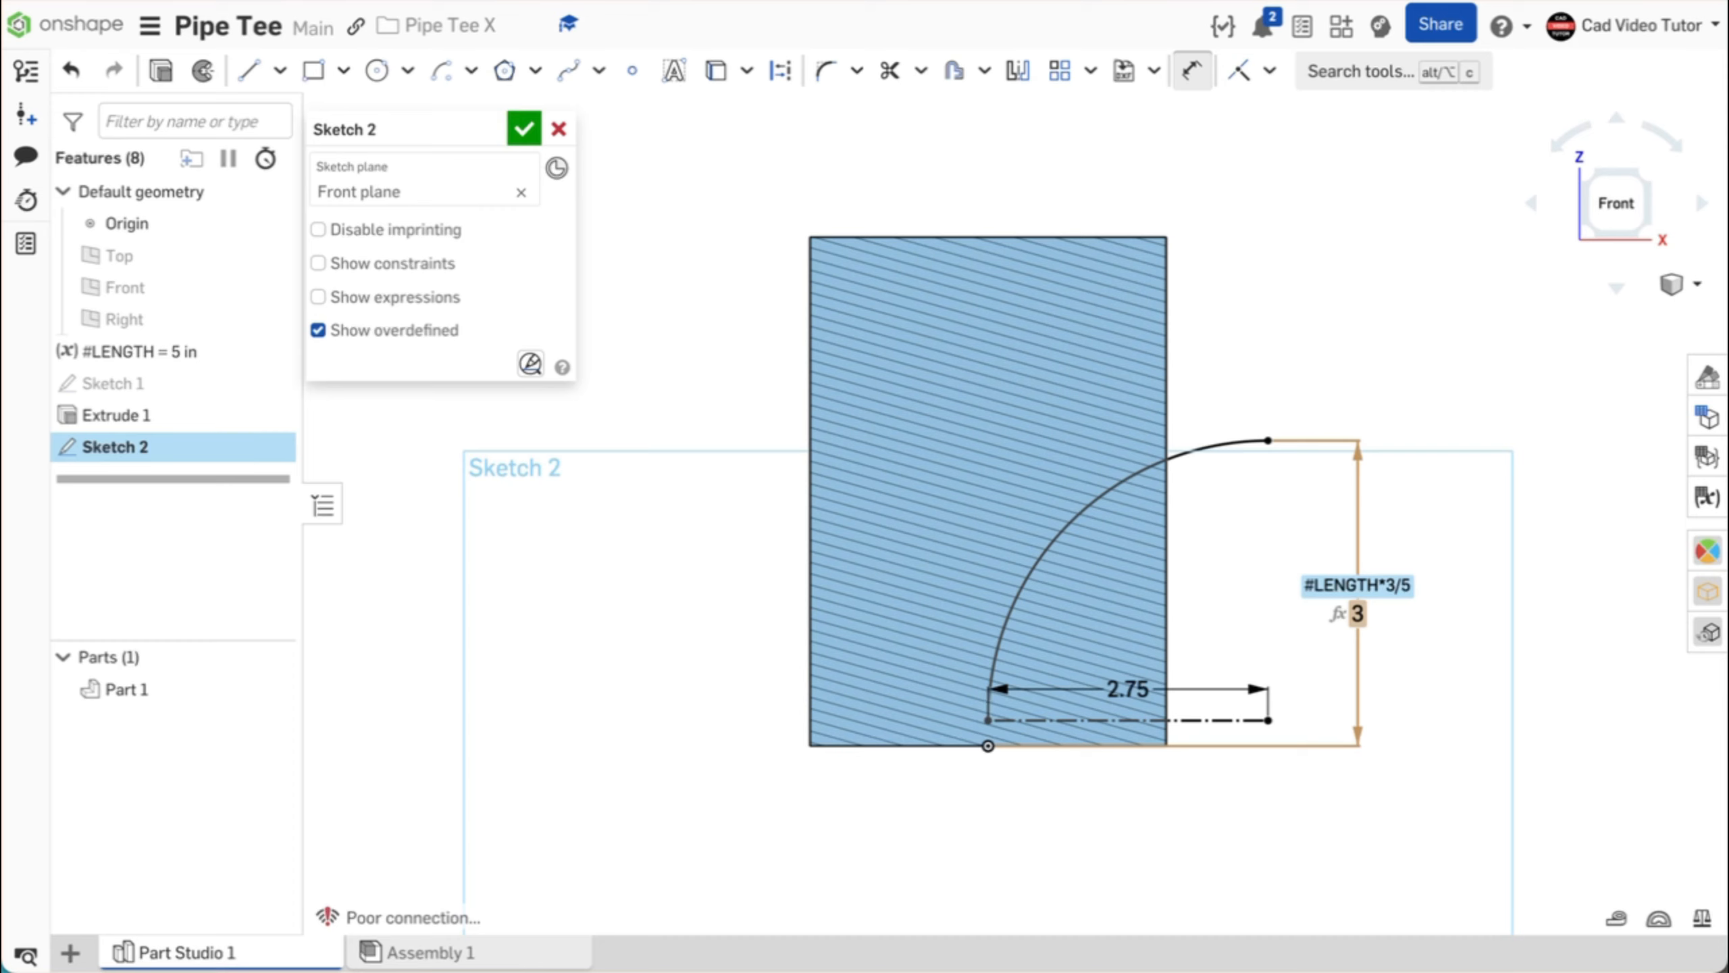
Step: Test the sketch with the LENGTH variable set to 8 in, and undo that change
{"action": "left_click", "coordinate": [1708, 498]}
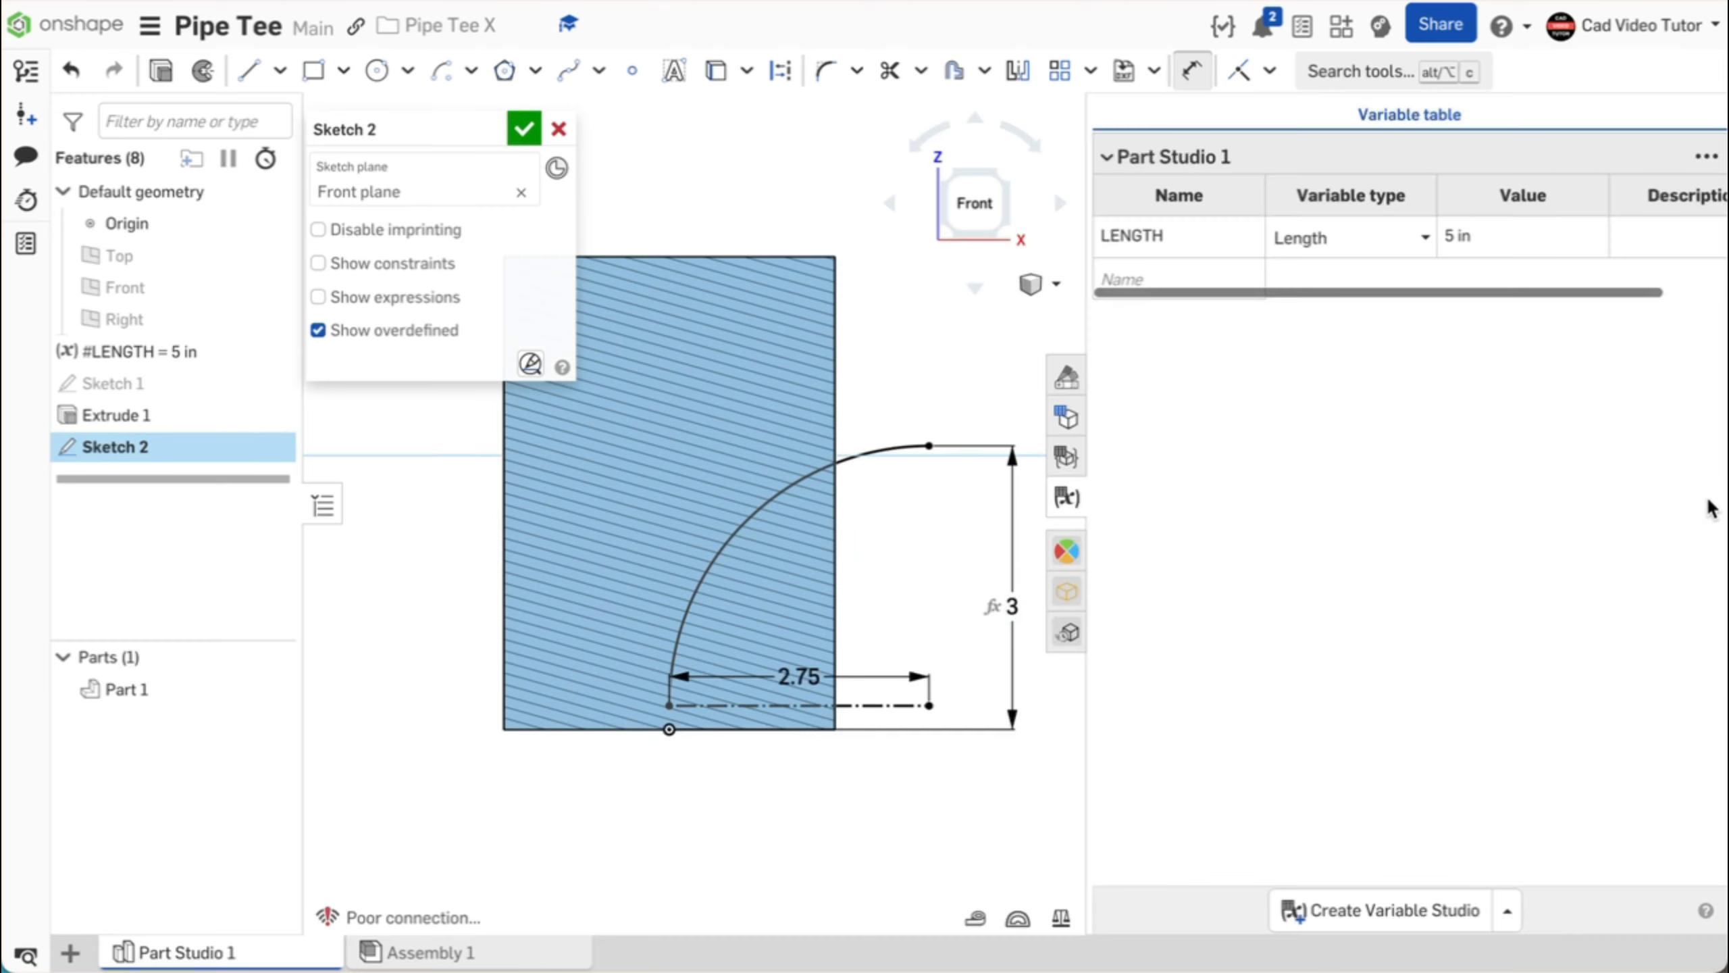
{"action": "left_click", "coordinate": [1446, 238]}
{"action": "double_click", "coordinate": [1448, 237]}
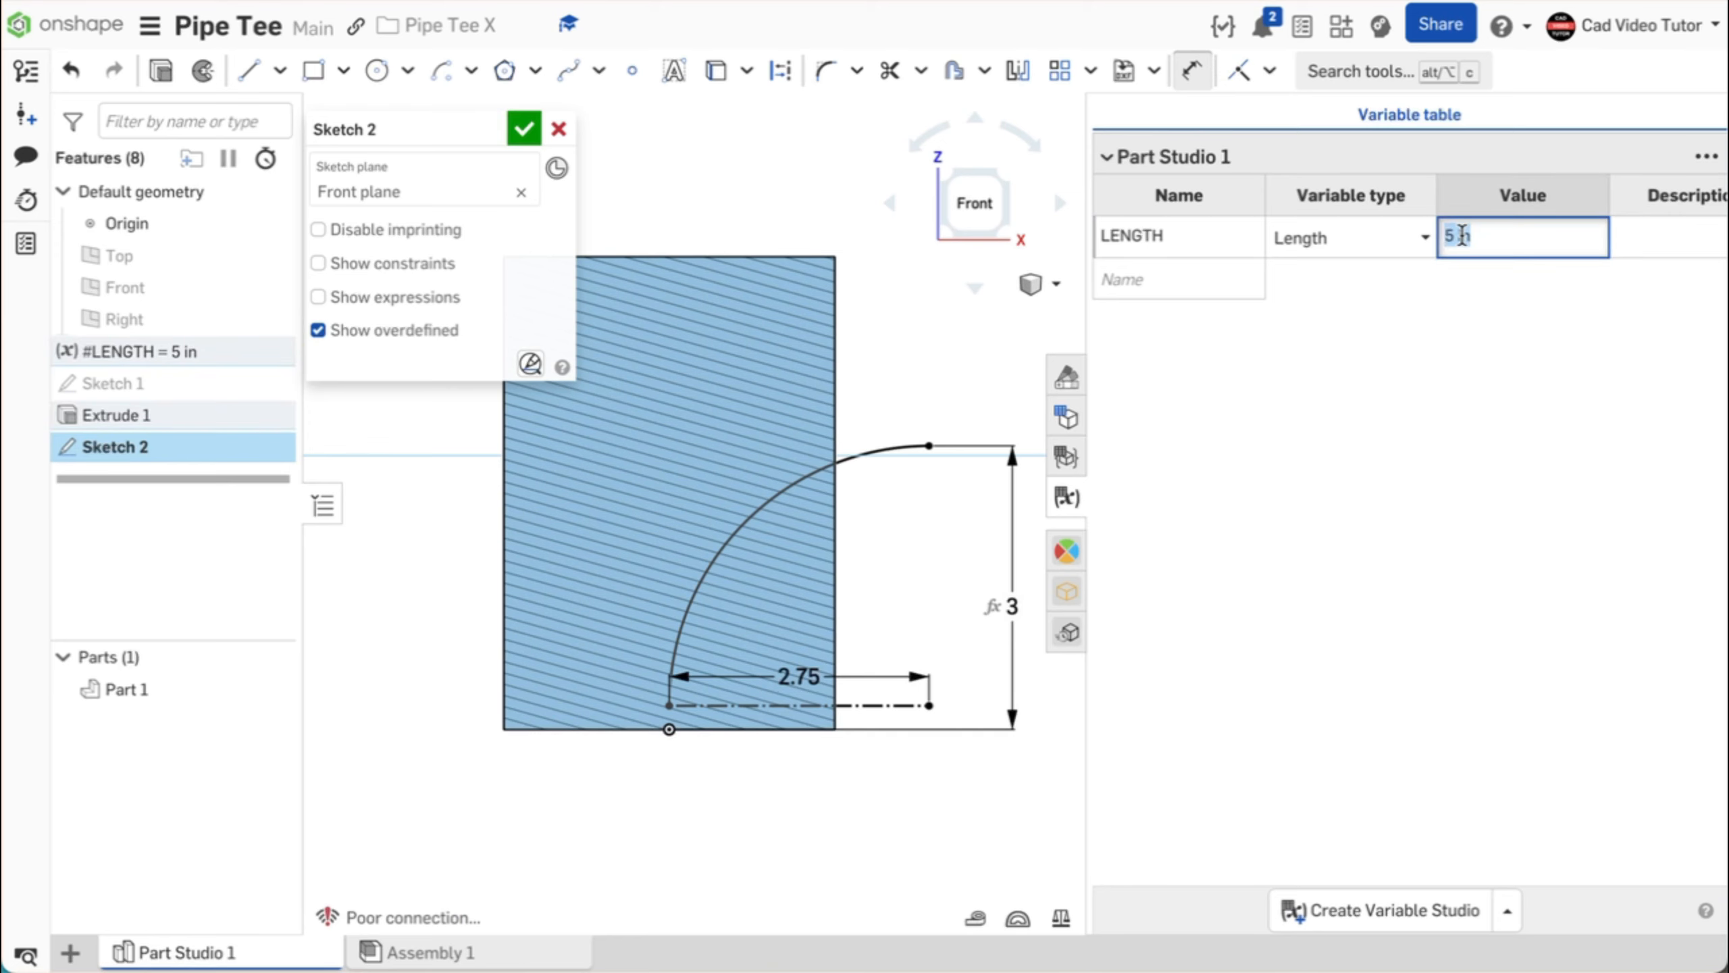
{"action": "type", "text": "8"}
{"action": "key", "text": "Return"}
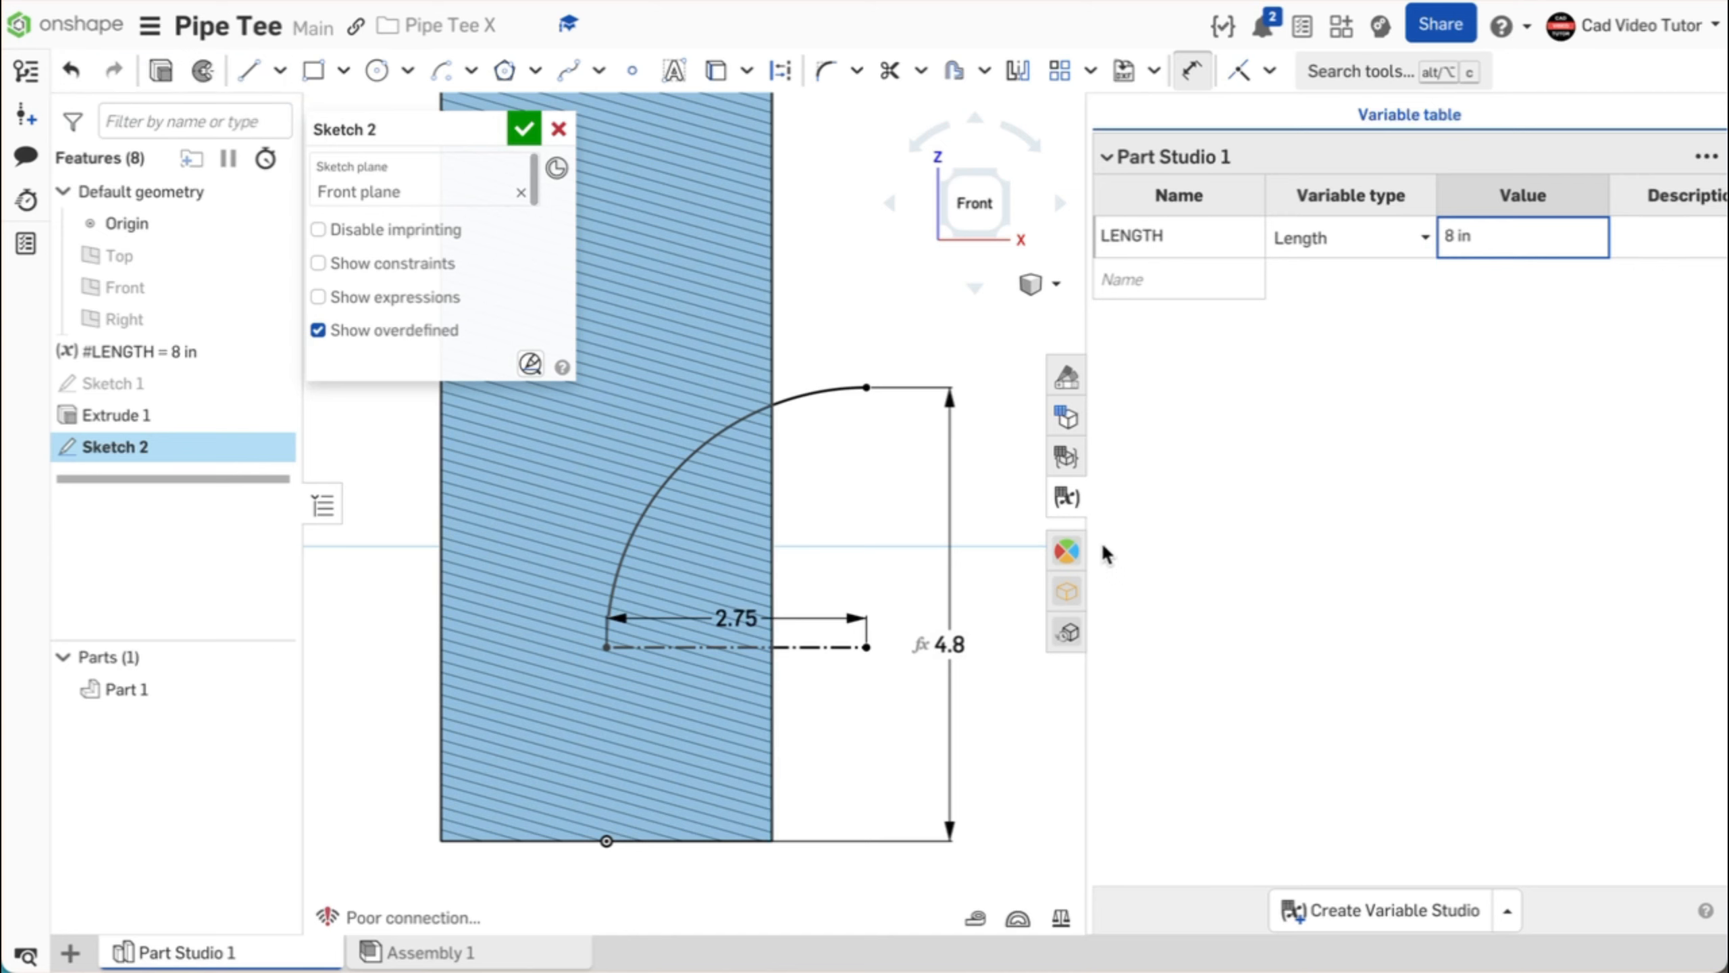
{"action": "left_click", "coordinate": [1066, 497]}
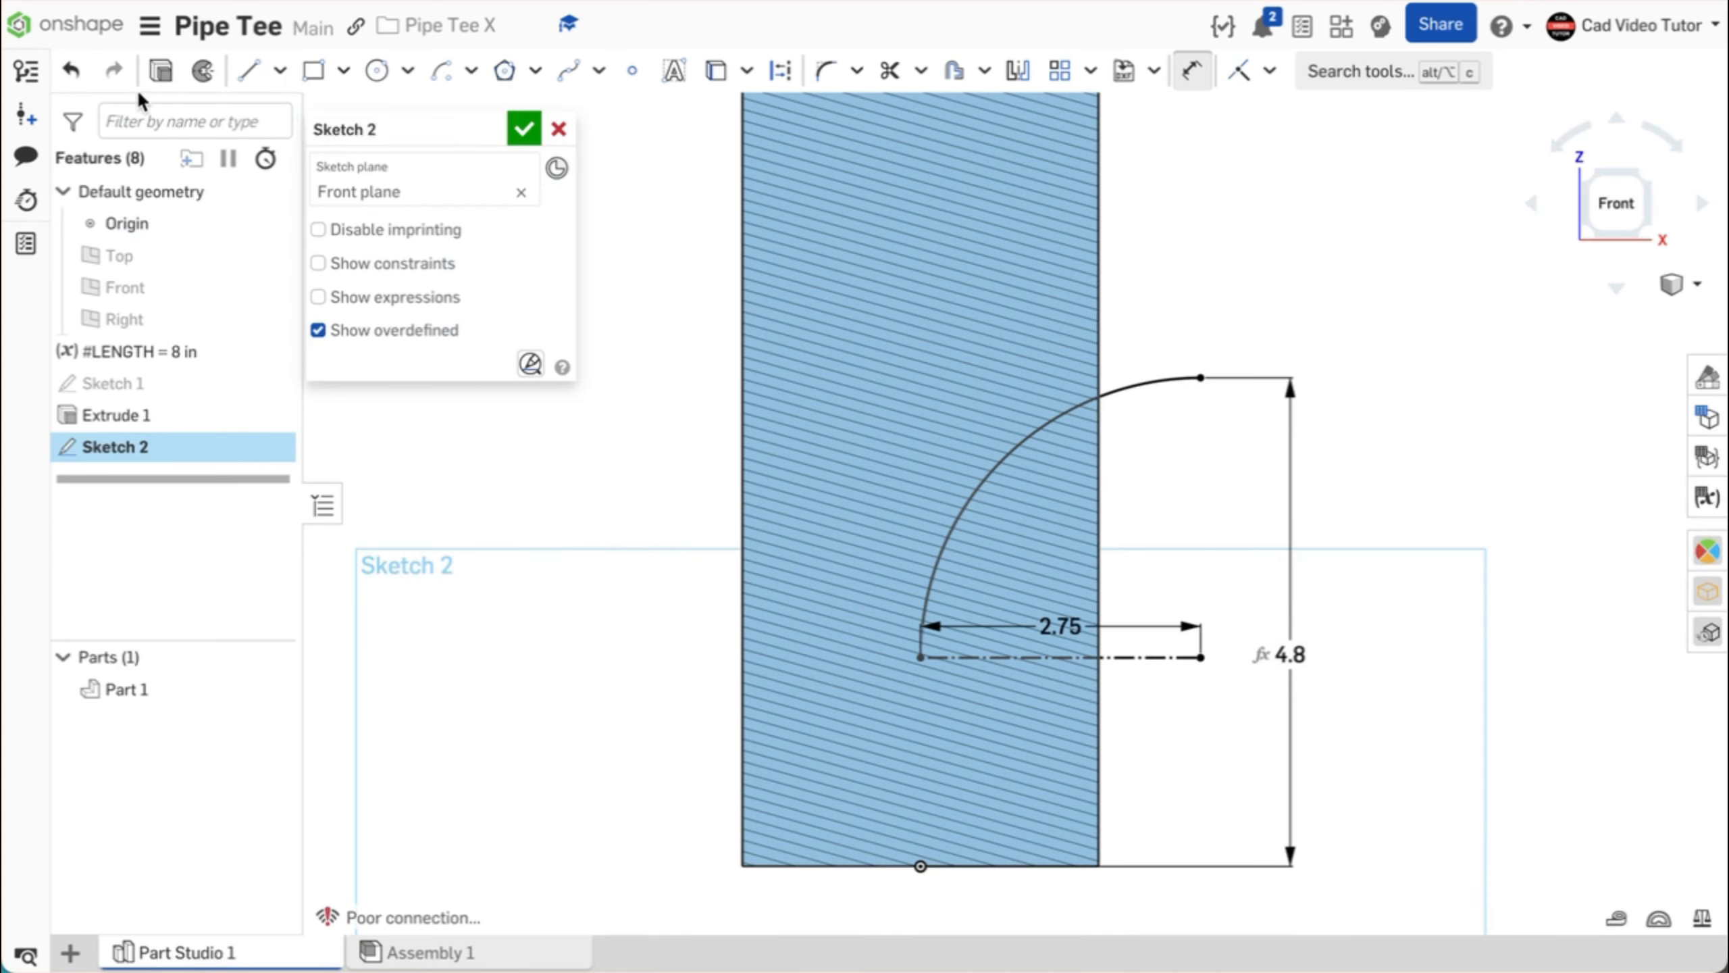
{"action": "left_click", "coordinate": [68, 72]}
{"action": "left_click", "coordinate": [66, 74]}
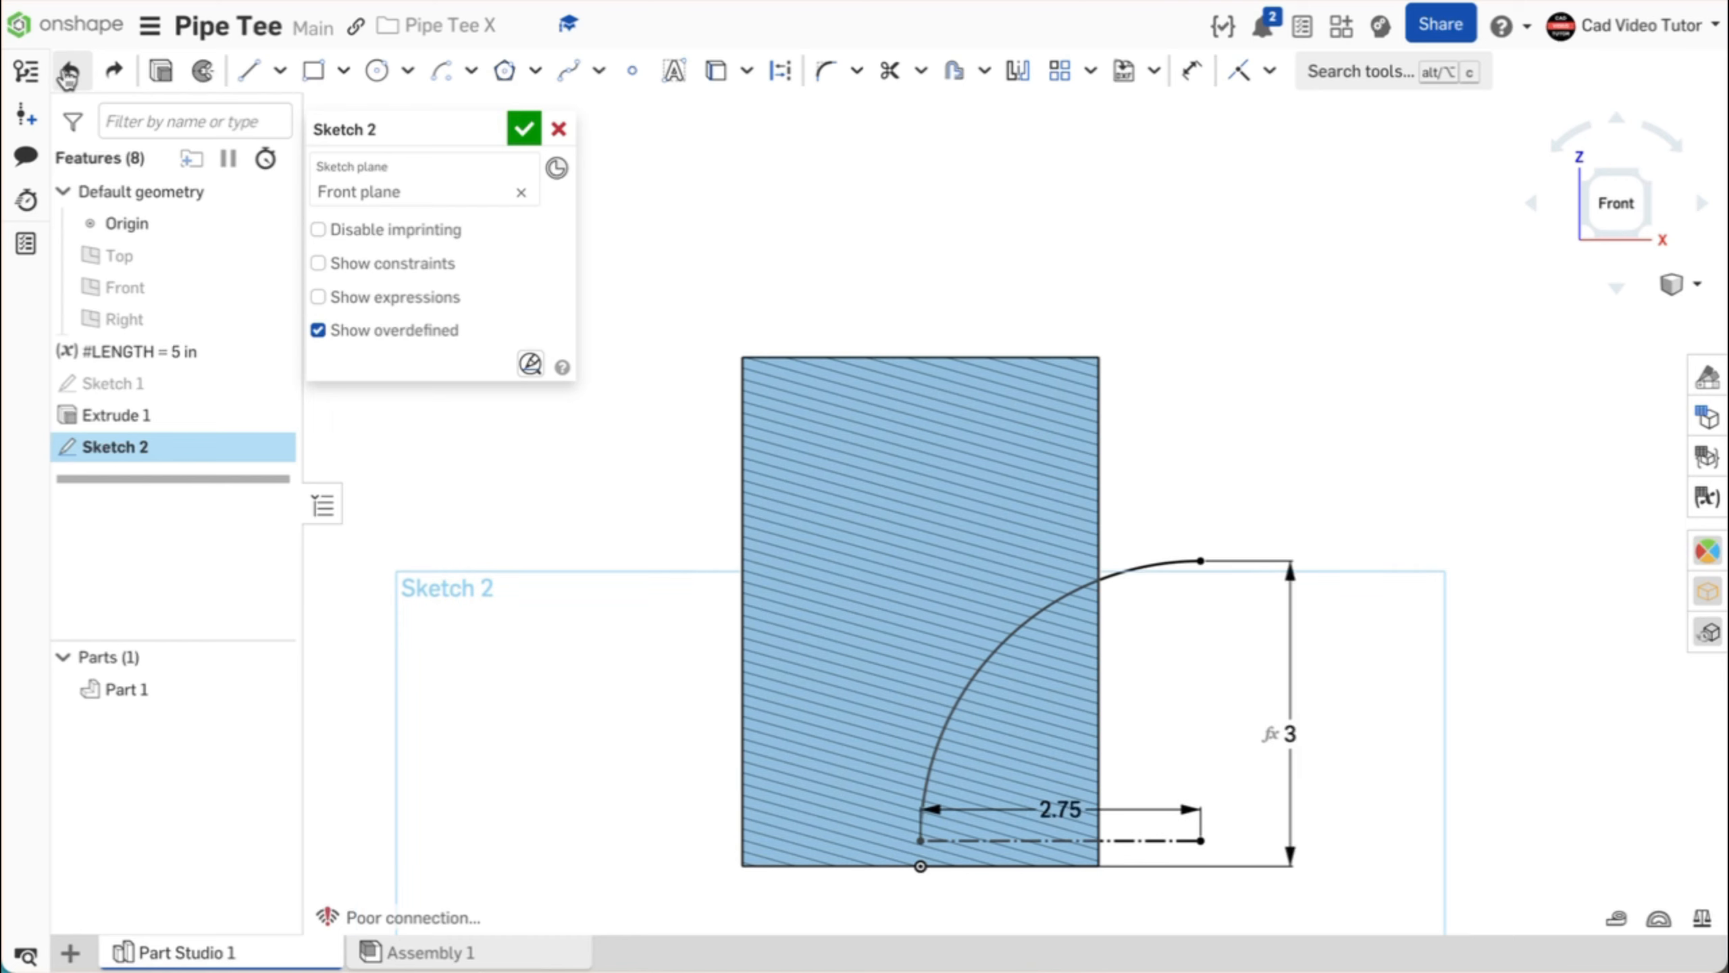
Step: Finish the sketch, switch to the isometric view and turn off the section view
{"action": "left_click", "coordinate": [527, 130]}
{"action": "key", "text": "shift+7"}
{"action": "right_click", "coordinate": [559, 285]}
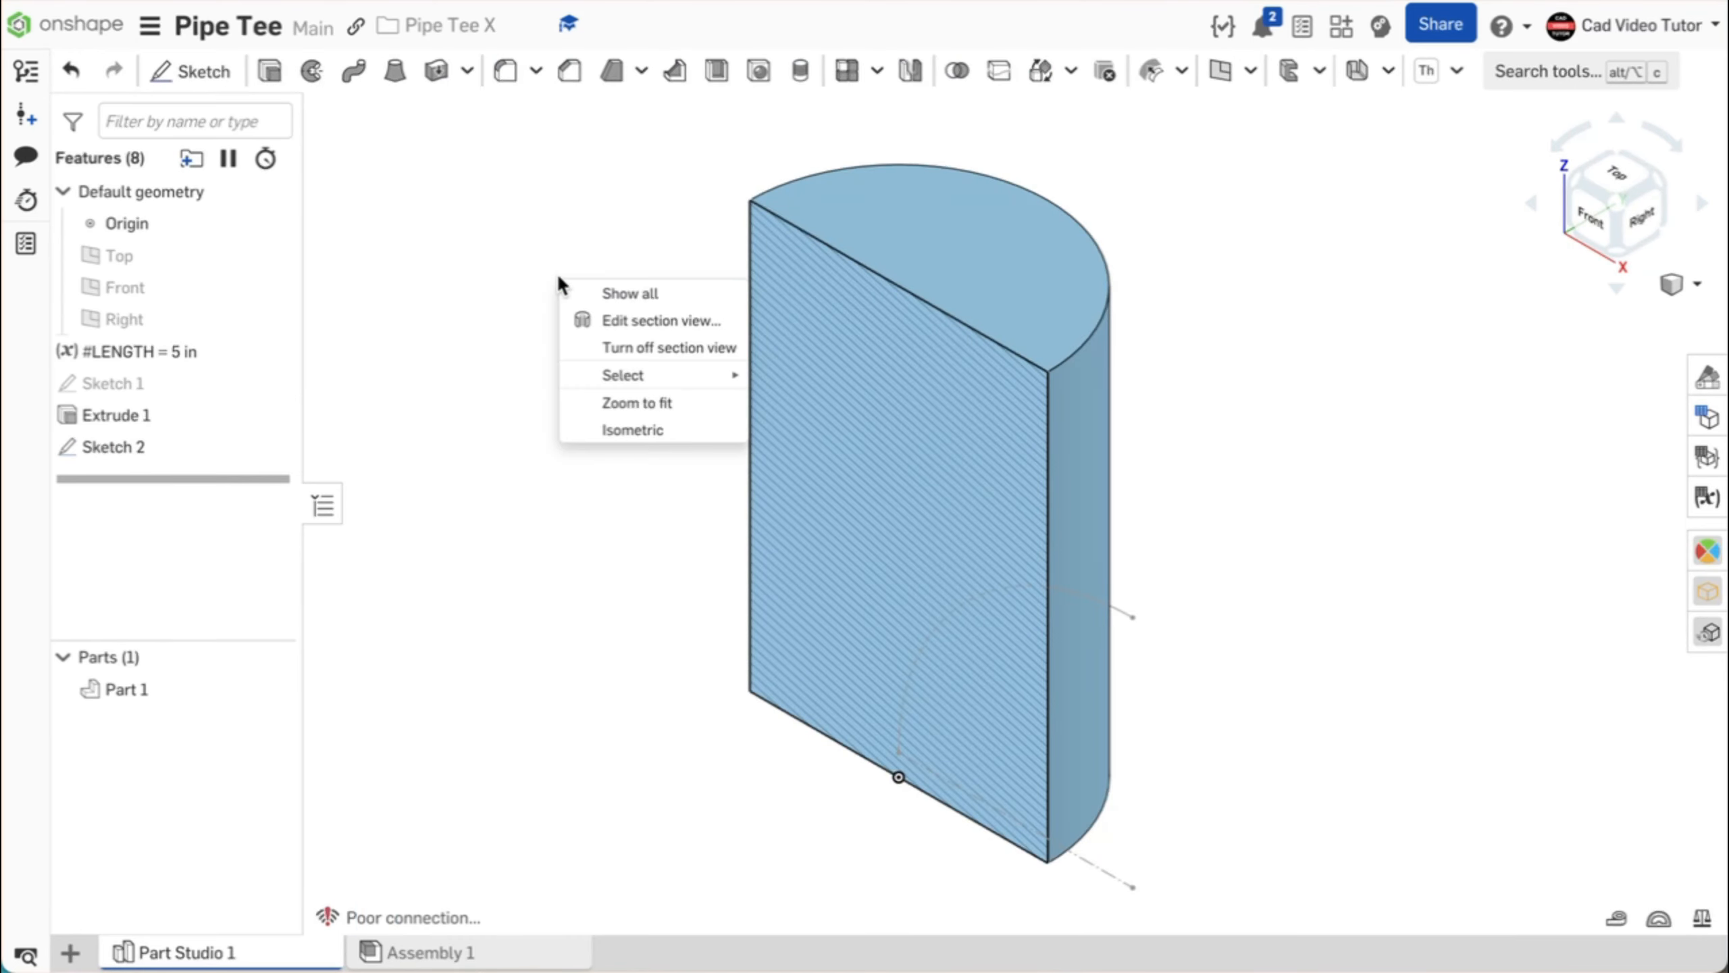
{"action": "left_click", "coordinate": [592, 346]}
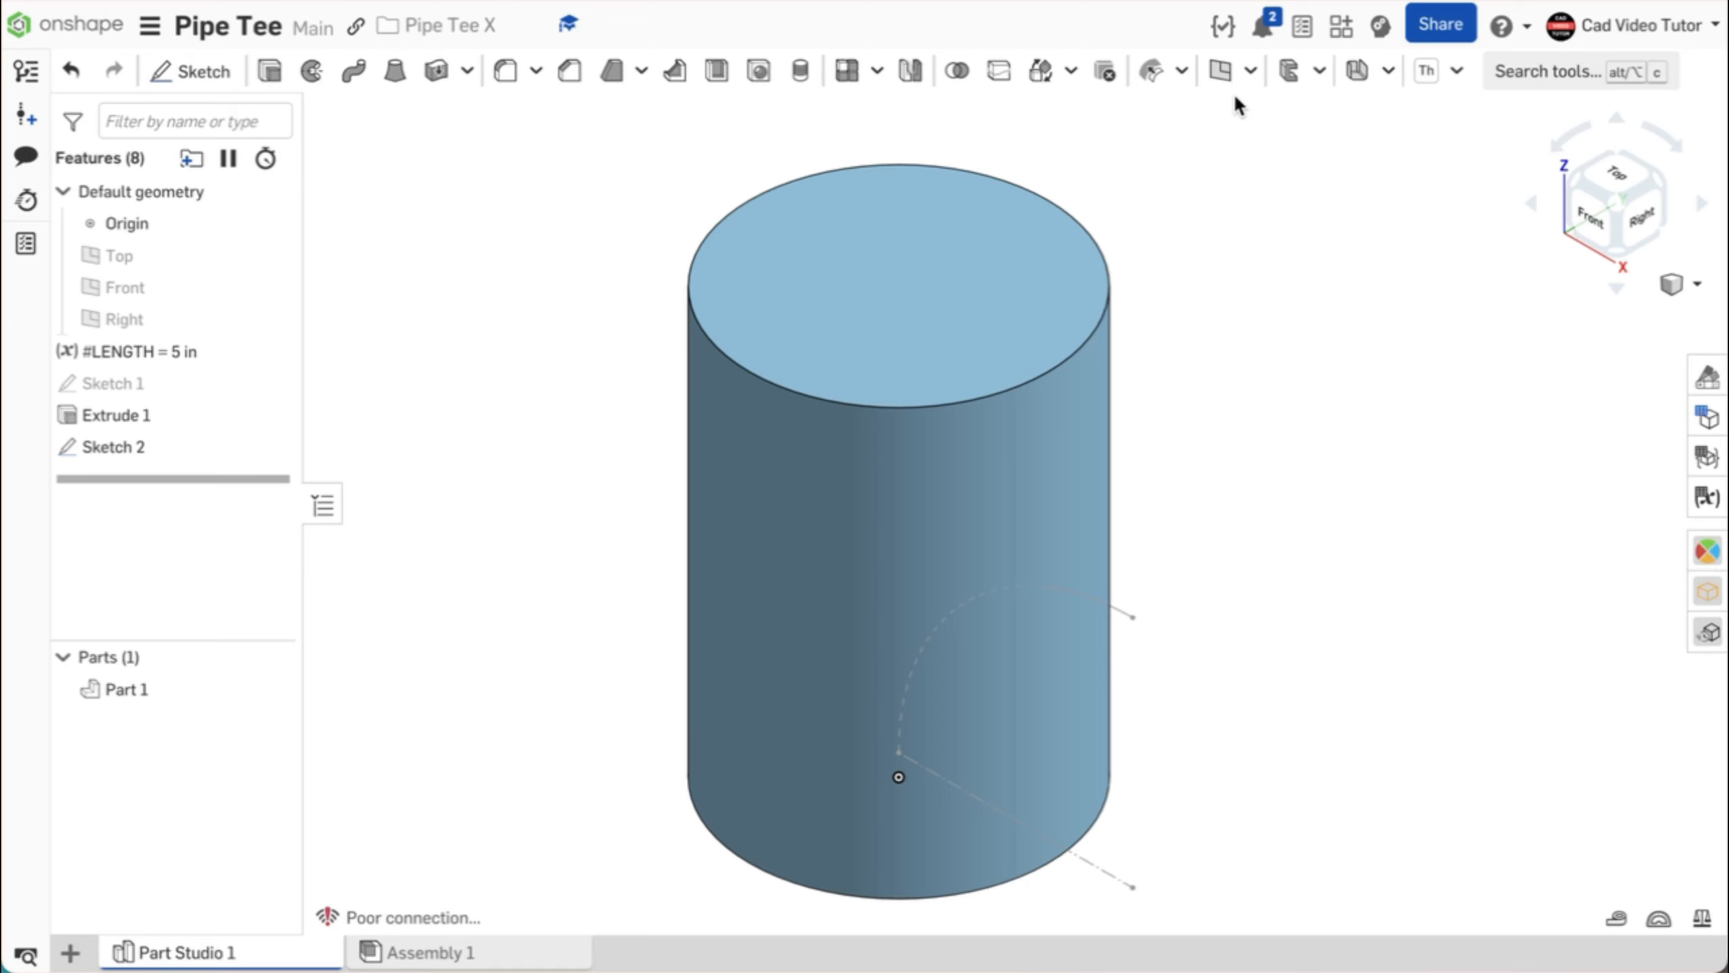
Step: Create a plane-point reference plane through the arc's upper endpoint, parallel to the Right plane
{"action": "left_click", "coordinate": [1223, 76]}
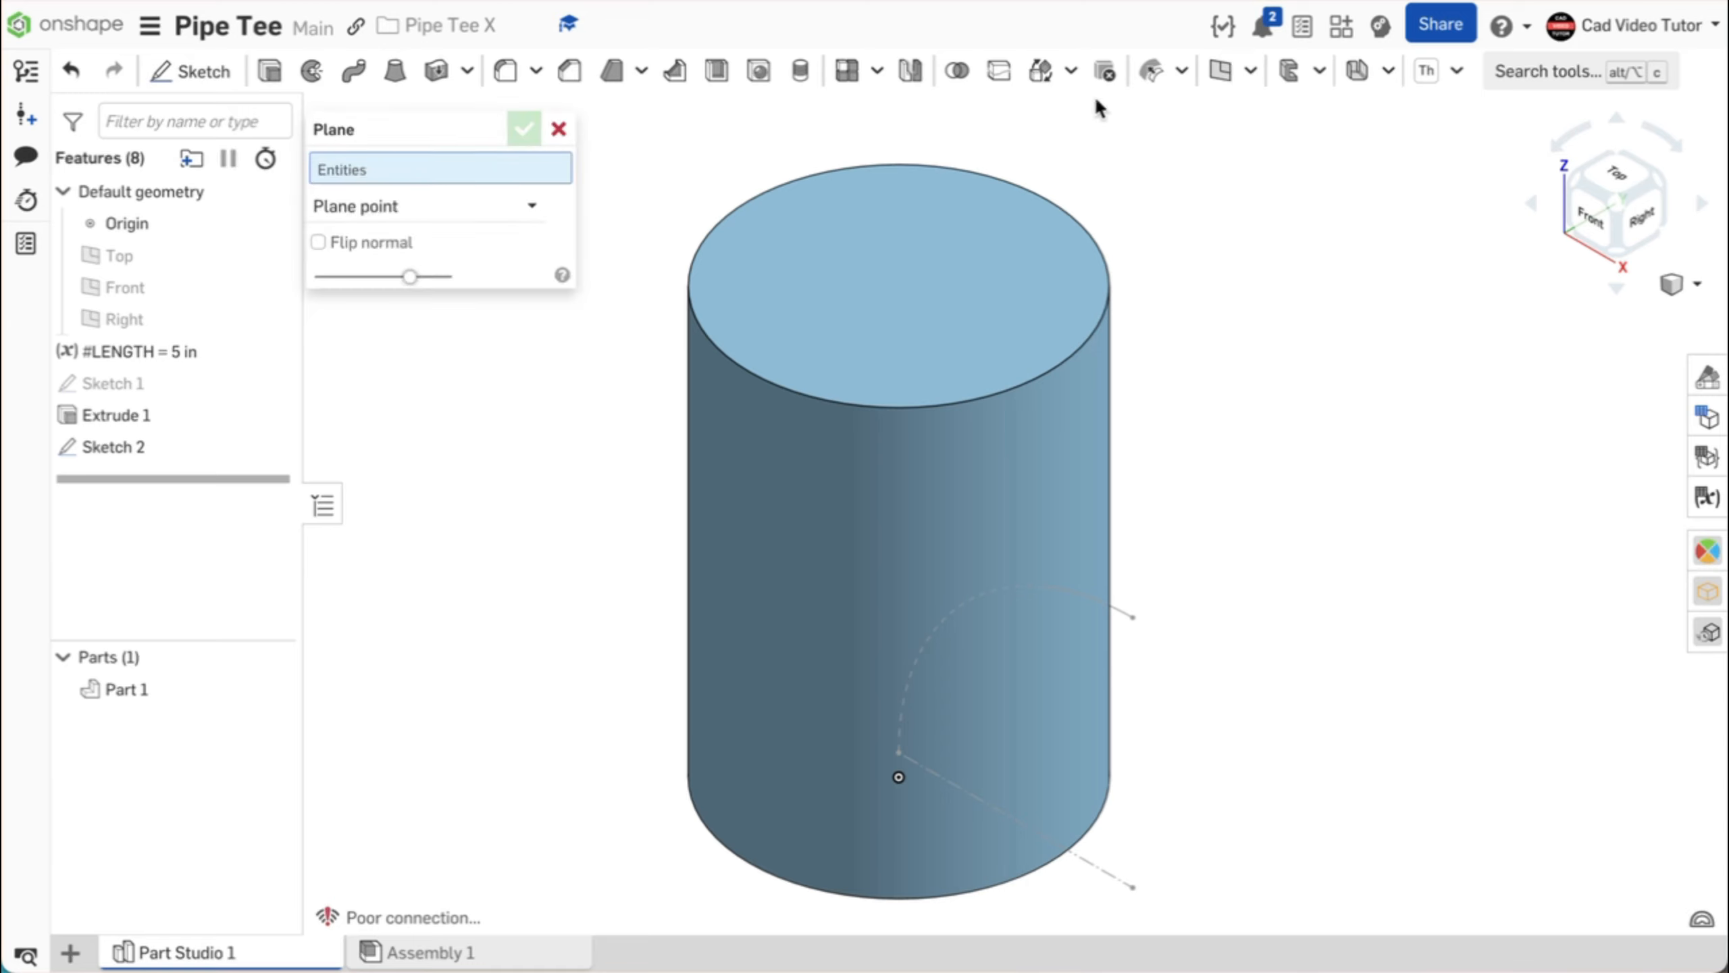
{"action": "left_click", "coordinate": [525, 205]}
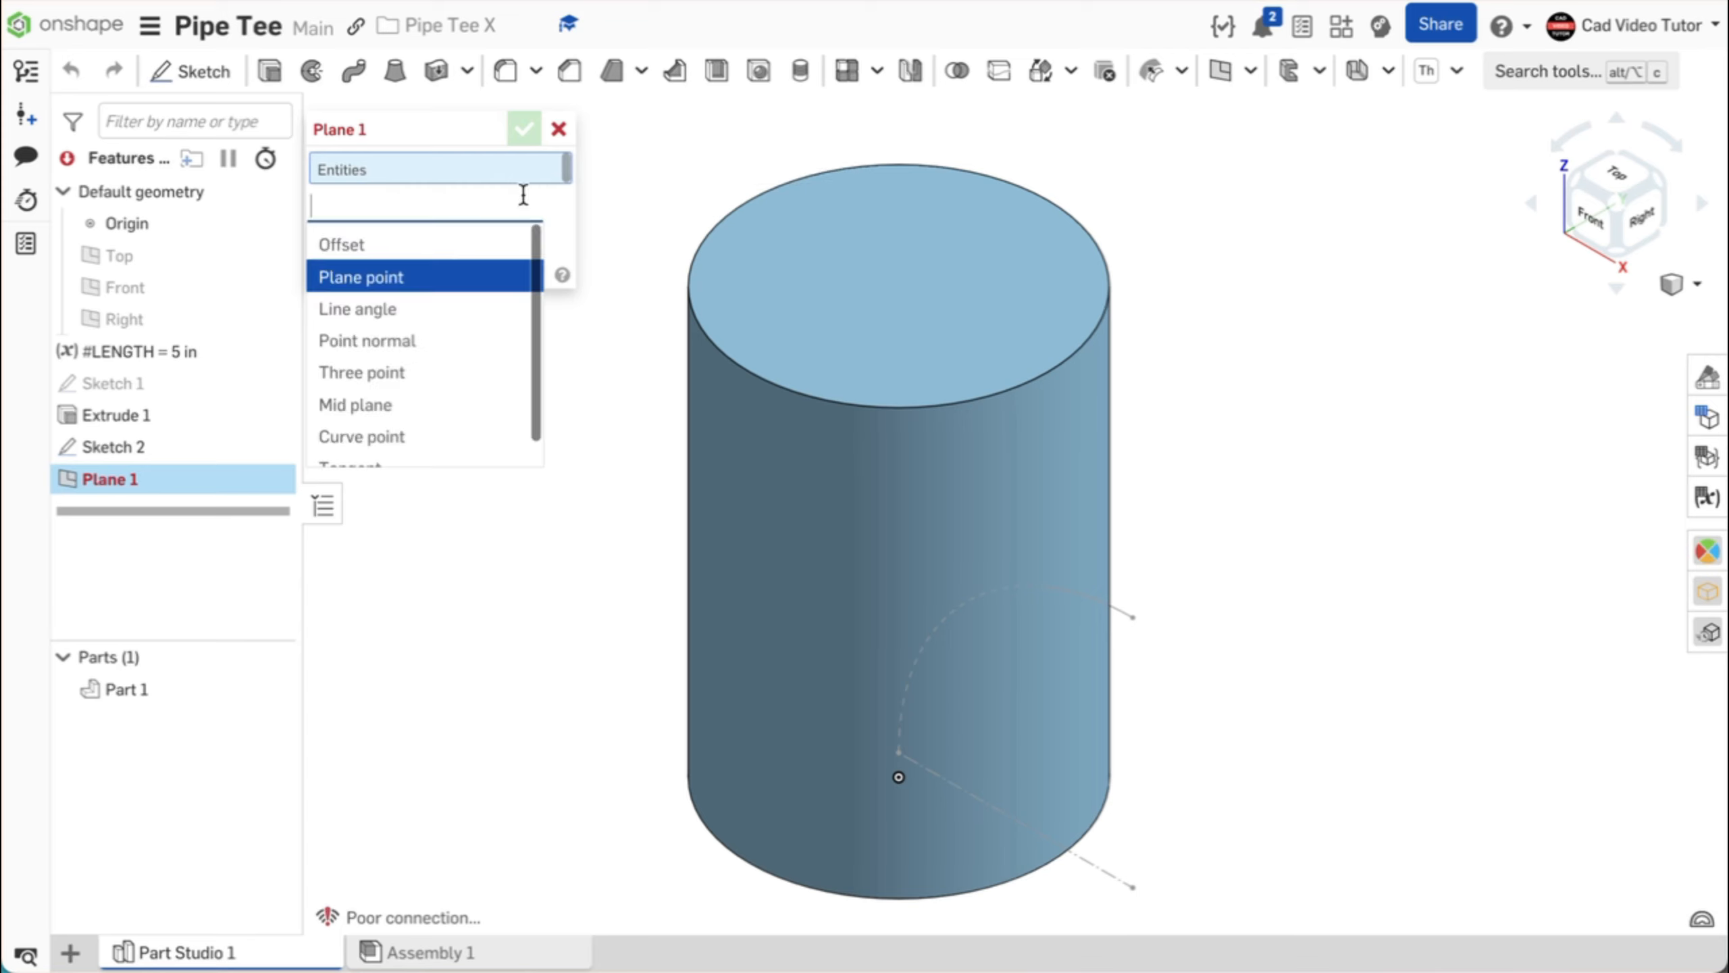
{"action": "left_click", "coordinate": [412, 279]}
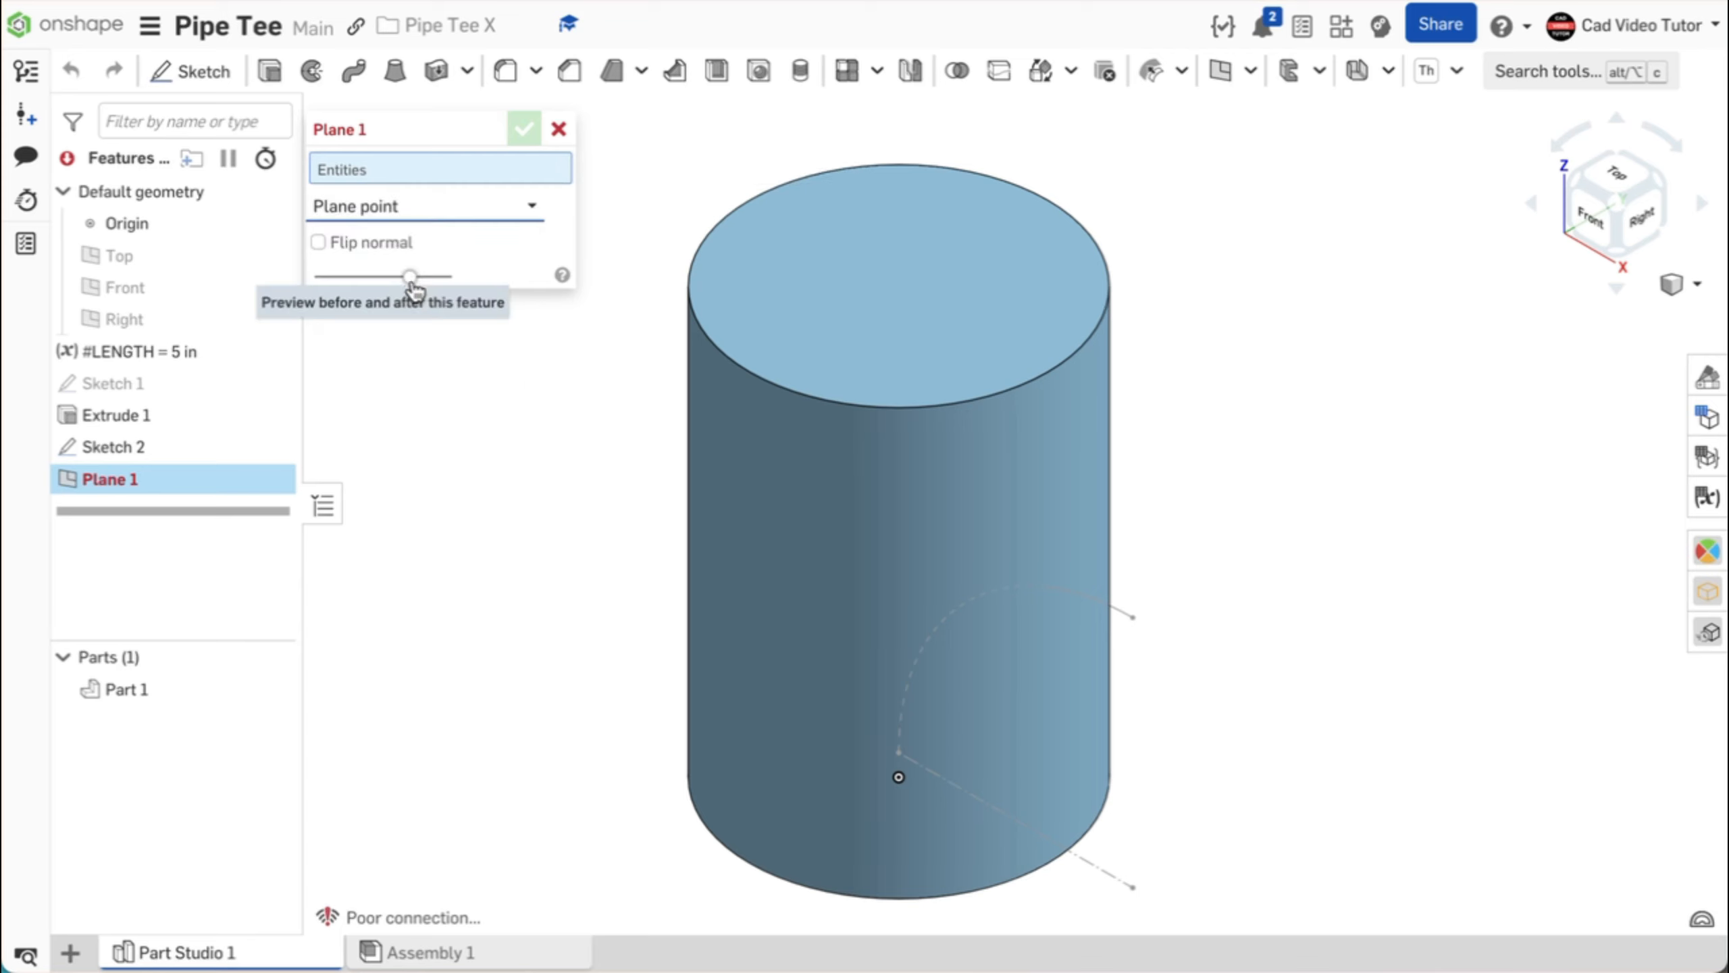
{"action": "left_click", "coordinate": [1132, 620]}
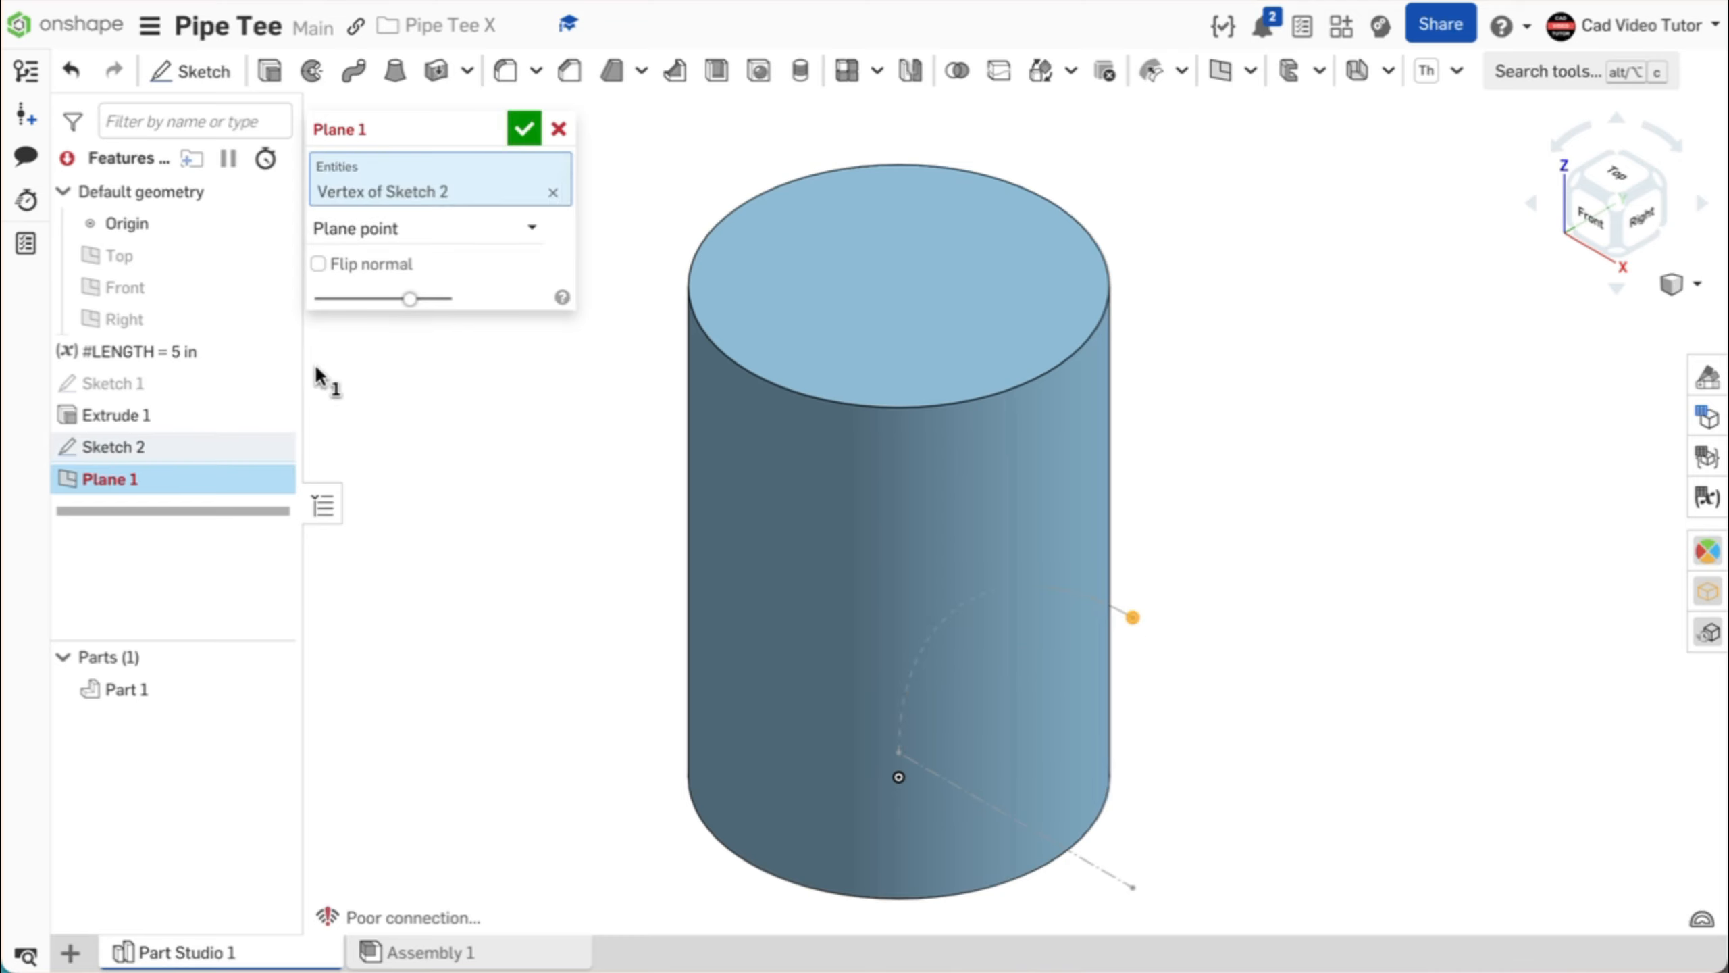
{"action": "left_click", "coordinate": [159, 317]}
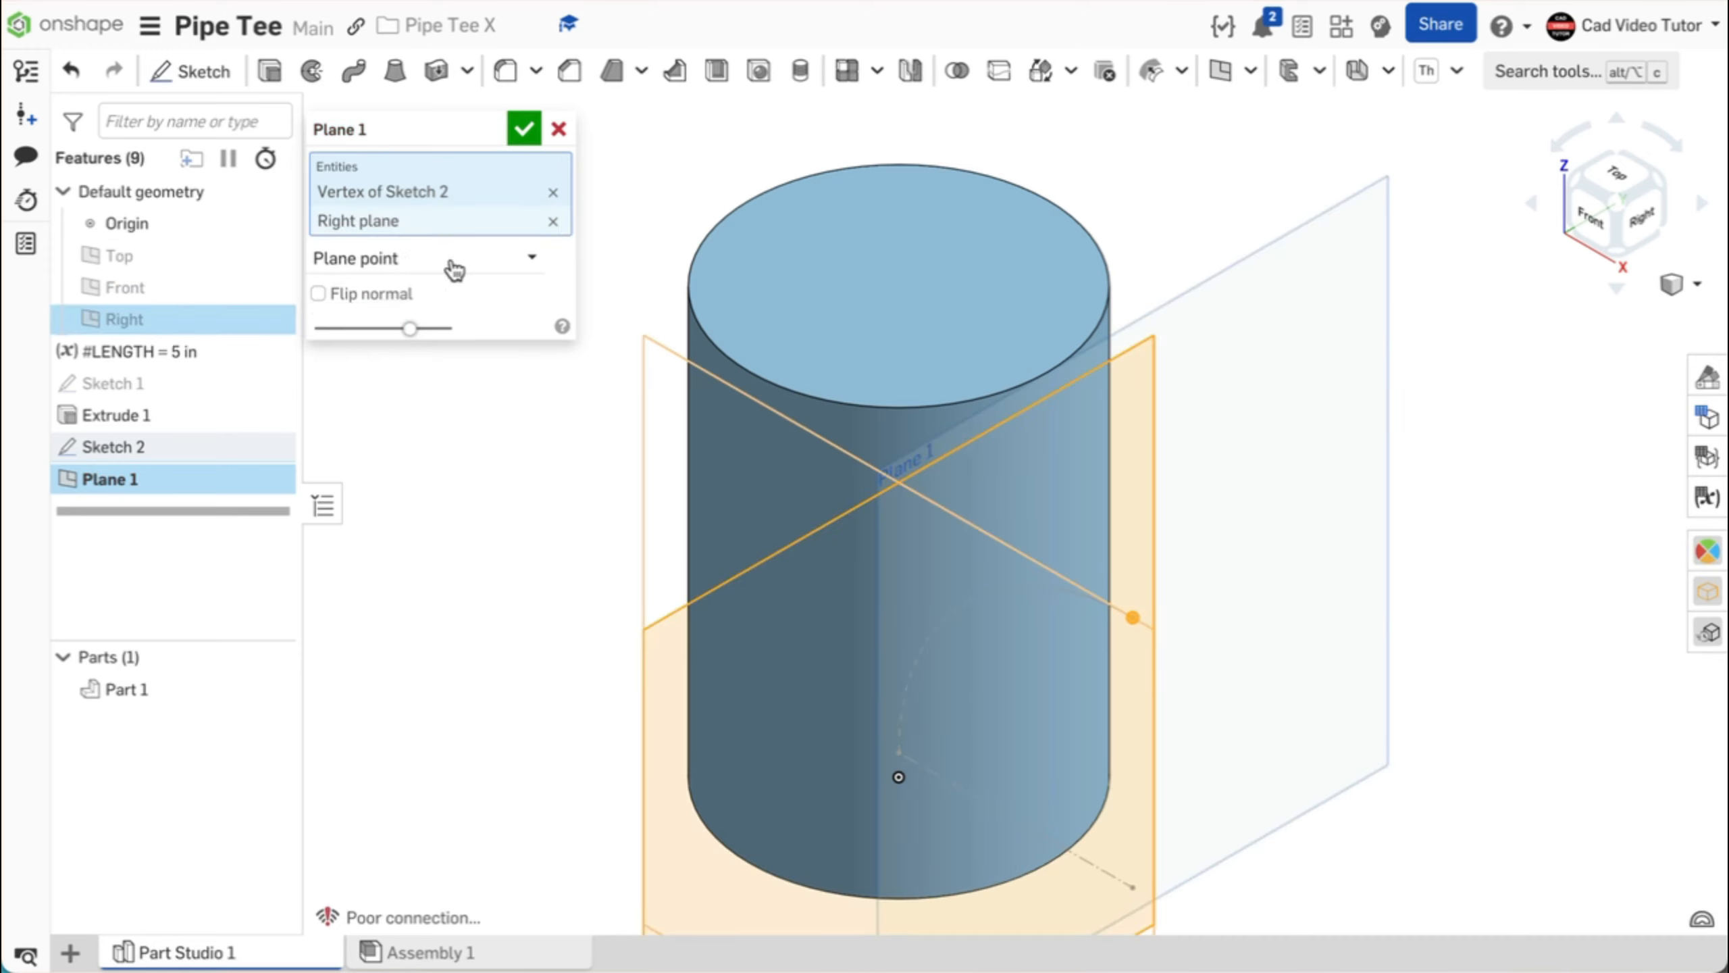
{"action": "left_click", "coordinate": [526, 128]}
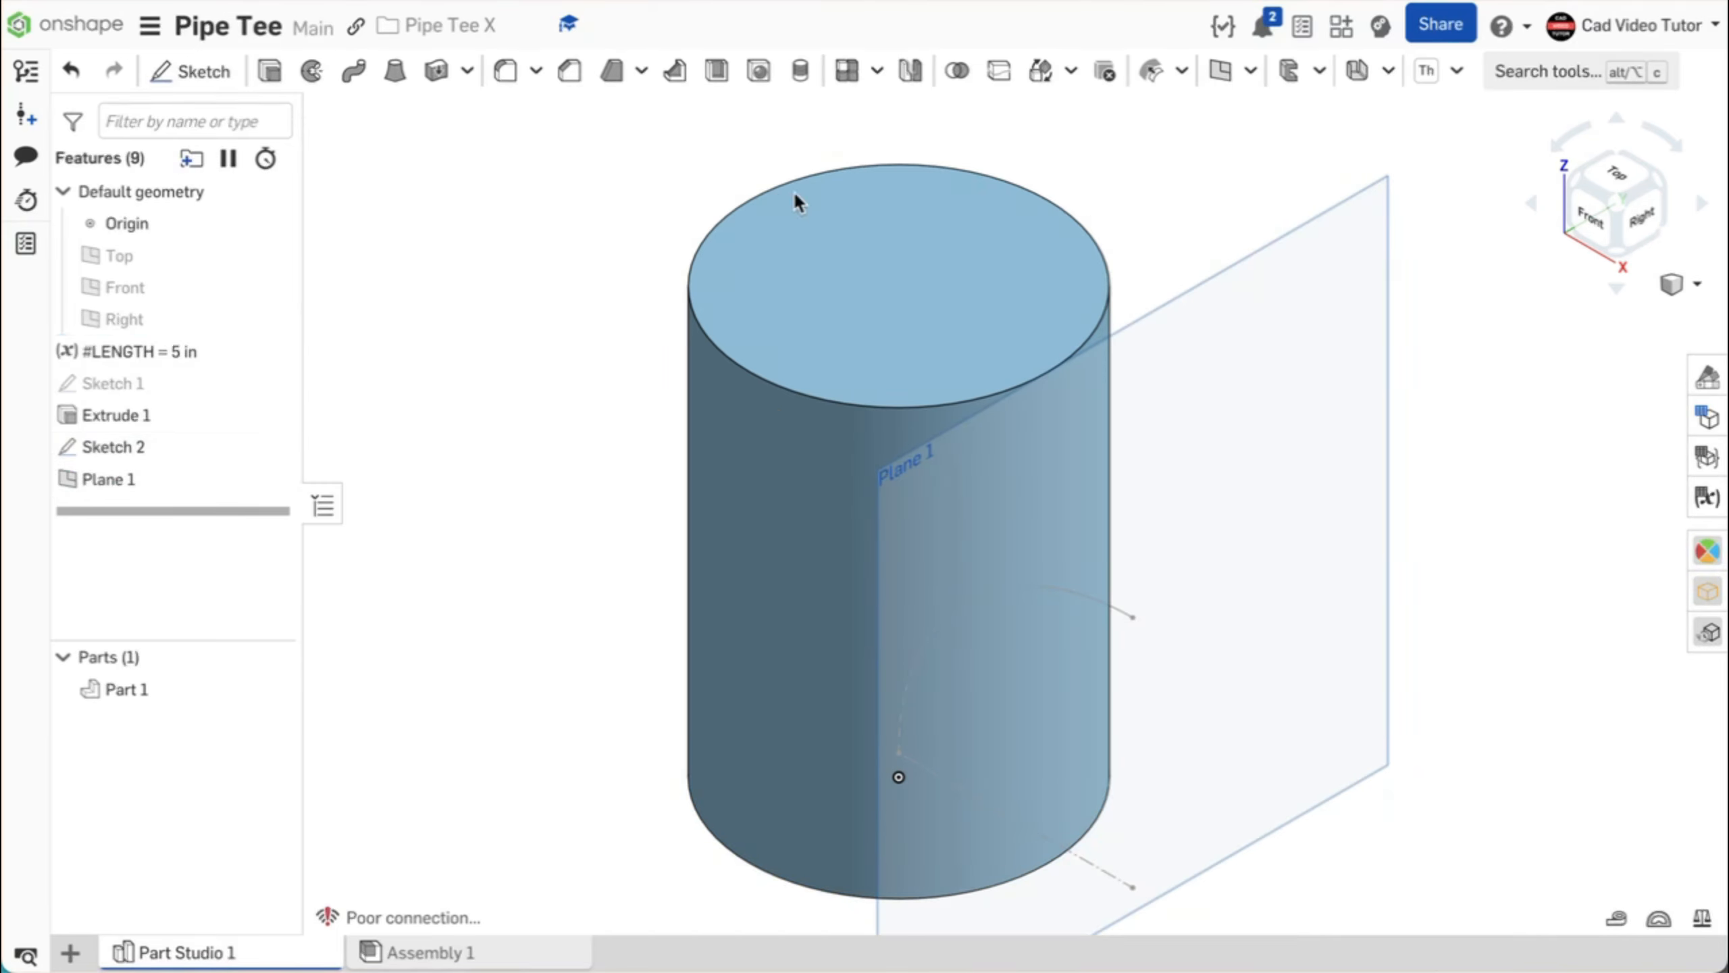
Step: Sketch a 3.5 in diameter circle on Plane 1, centred on the arc's upper endpoint, and finish the sketch
{"action": "left_click", "coordinate": [193, 71]}
{"action": "left_click", "coordinate": [1234, 326]}
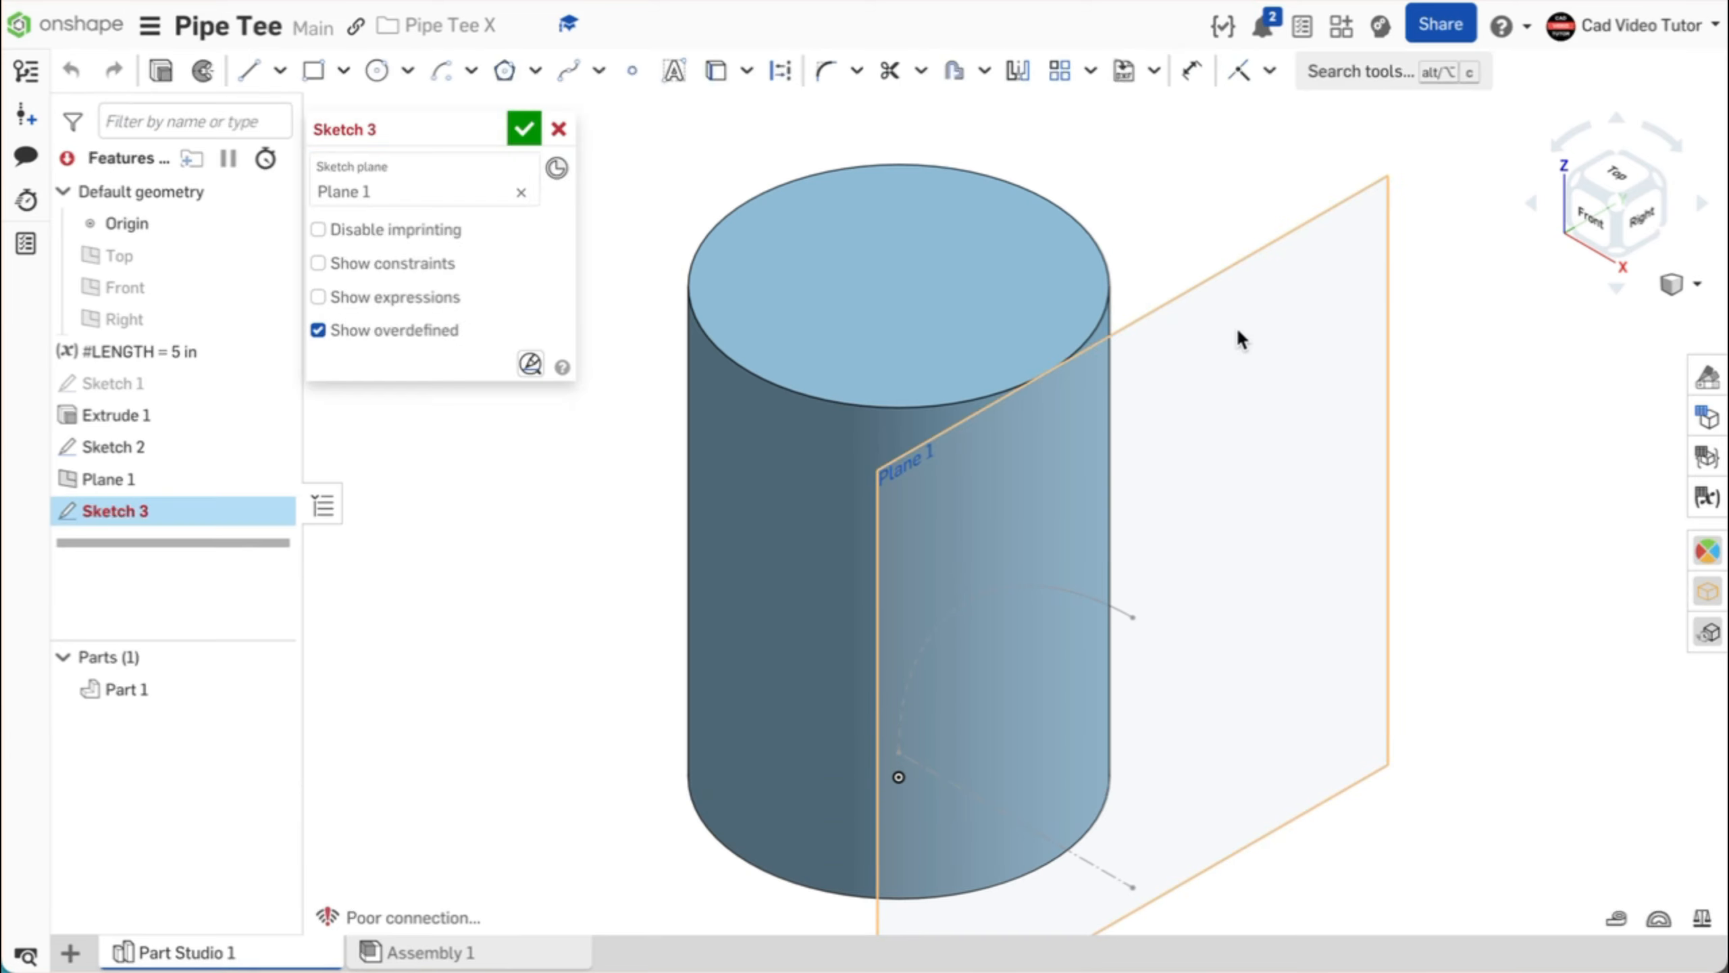
{"action": "key", "text": "n"}
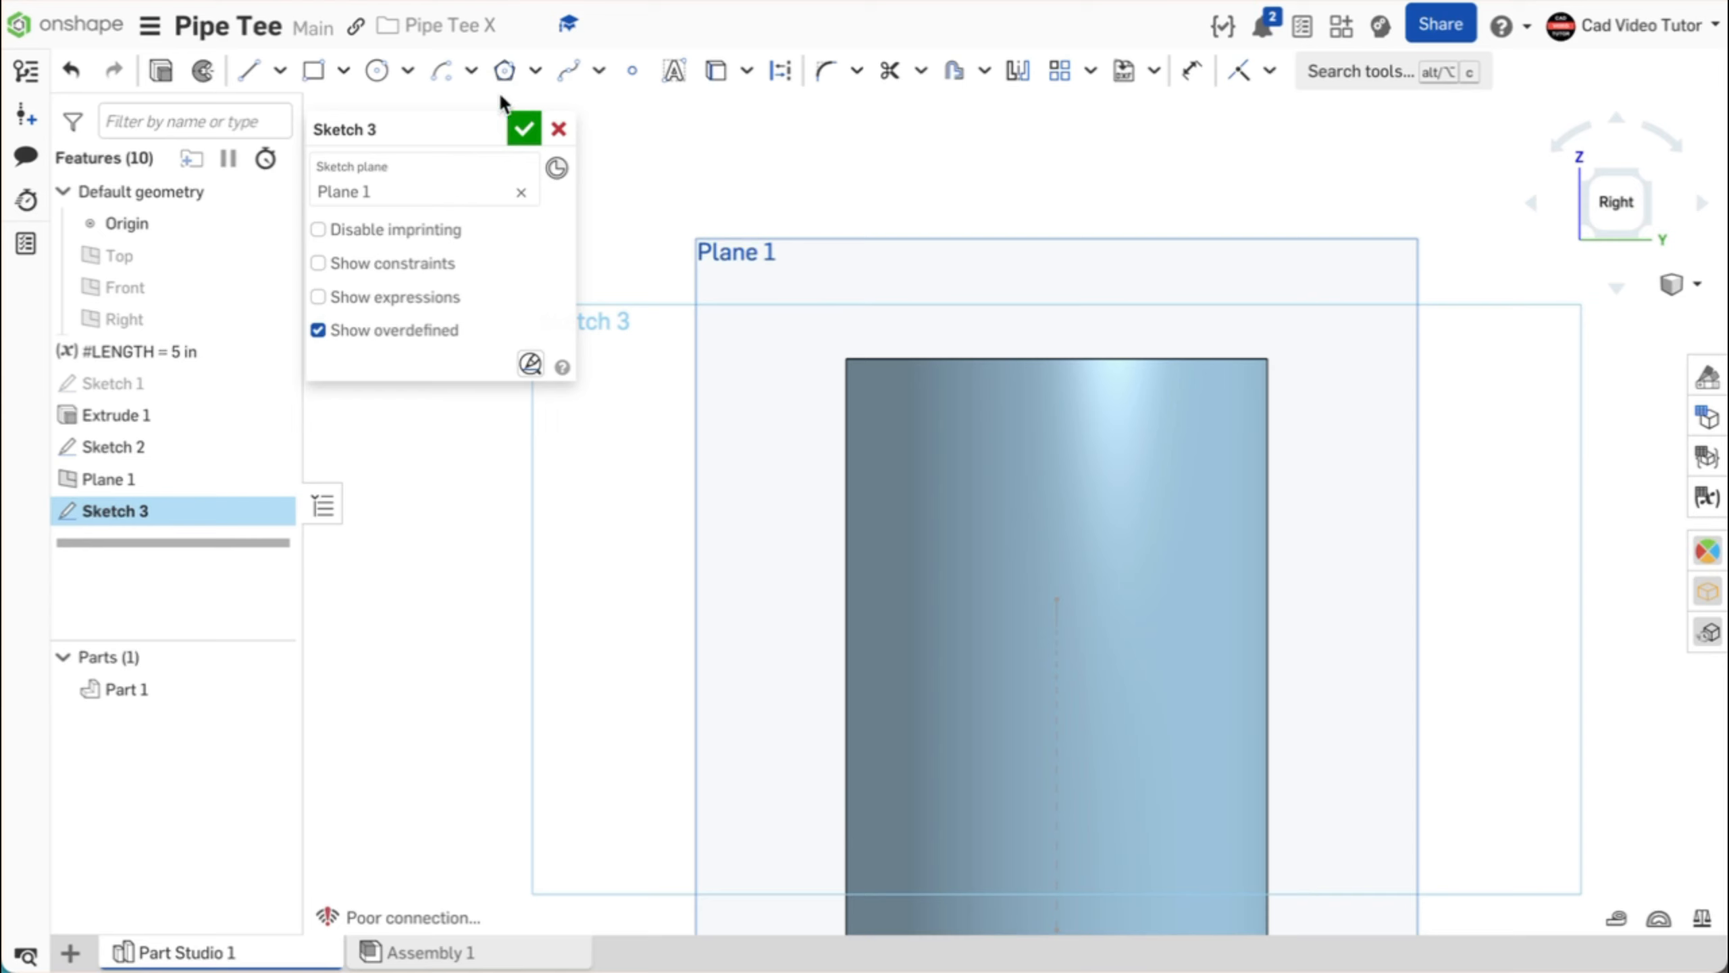
{"action": "left_click", "coordinate": [407, 70]}
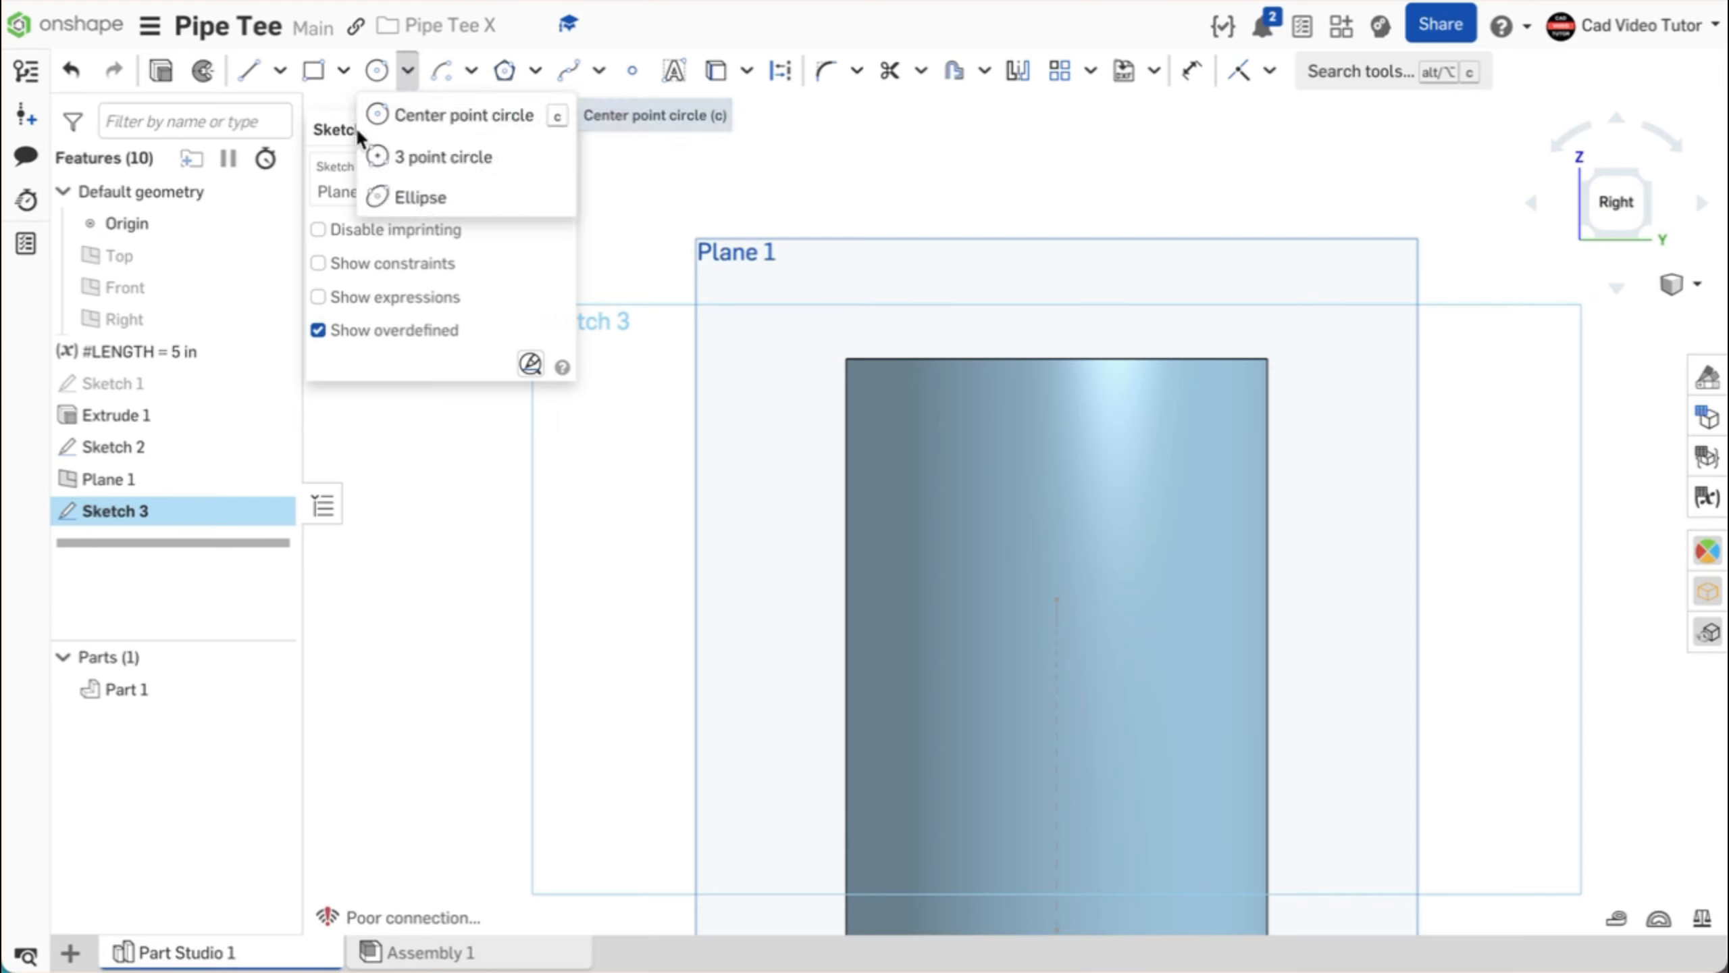
{"action": "left_click", "coordinate": [376, 115]}
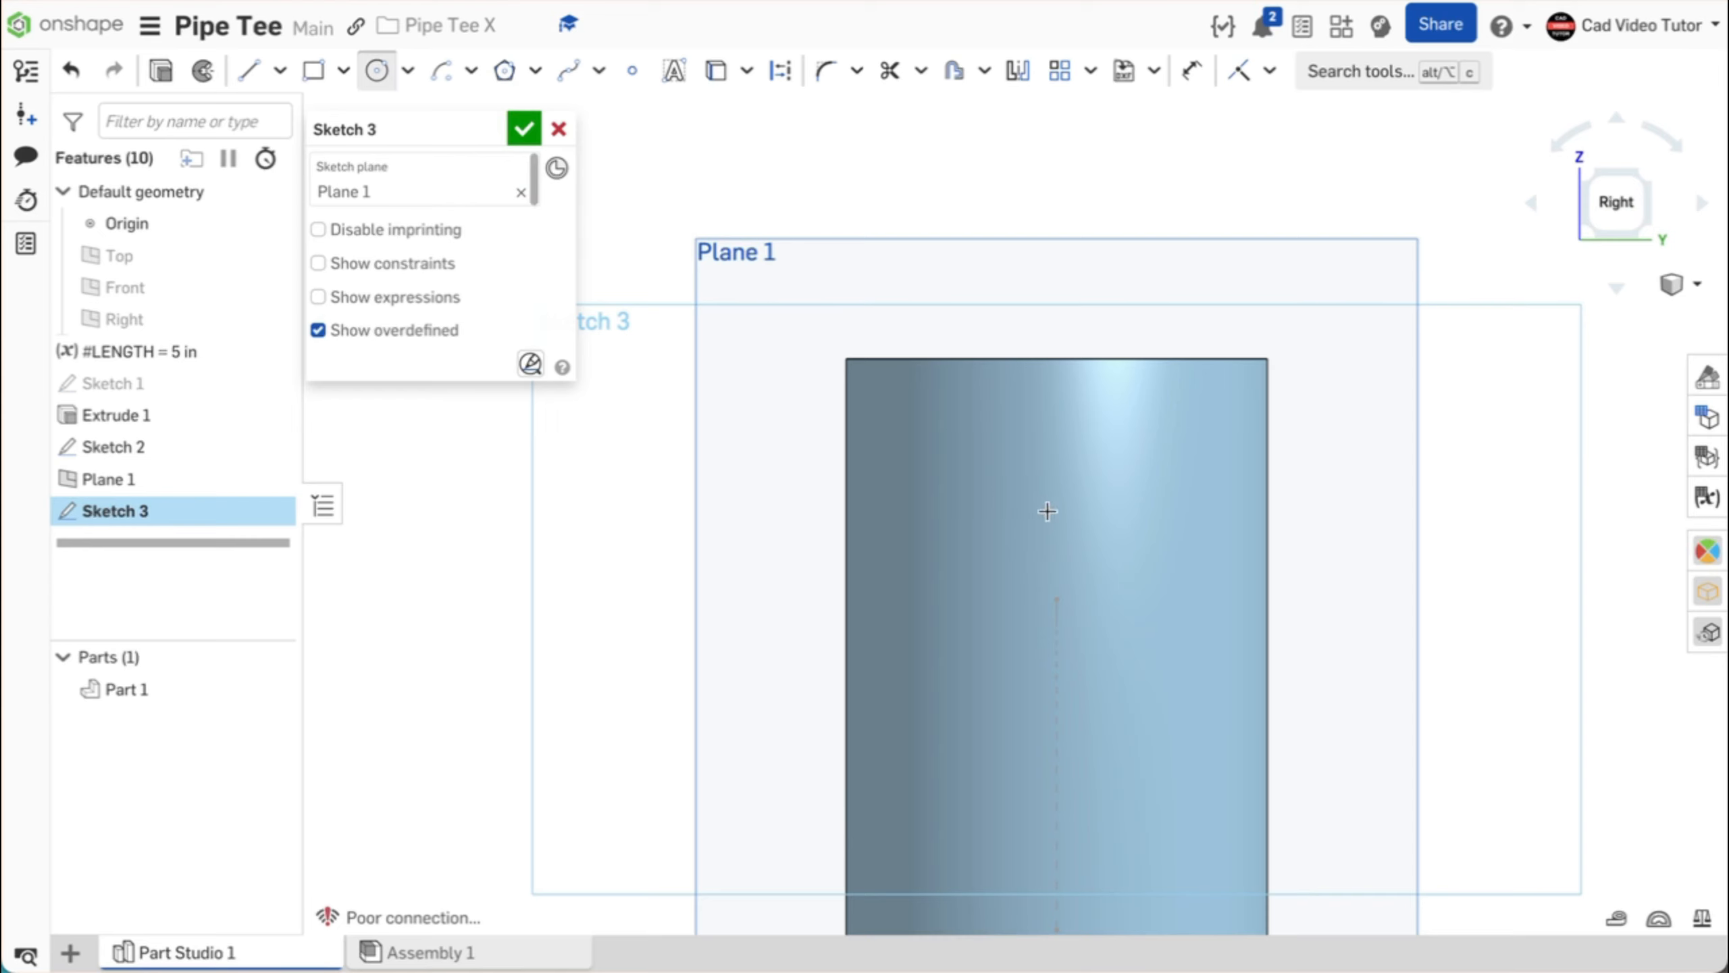
{"action": "left_click", "coordinate": [1057, 598]}
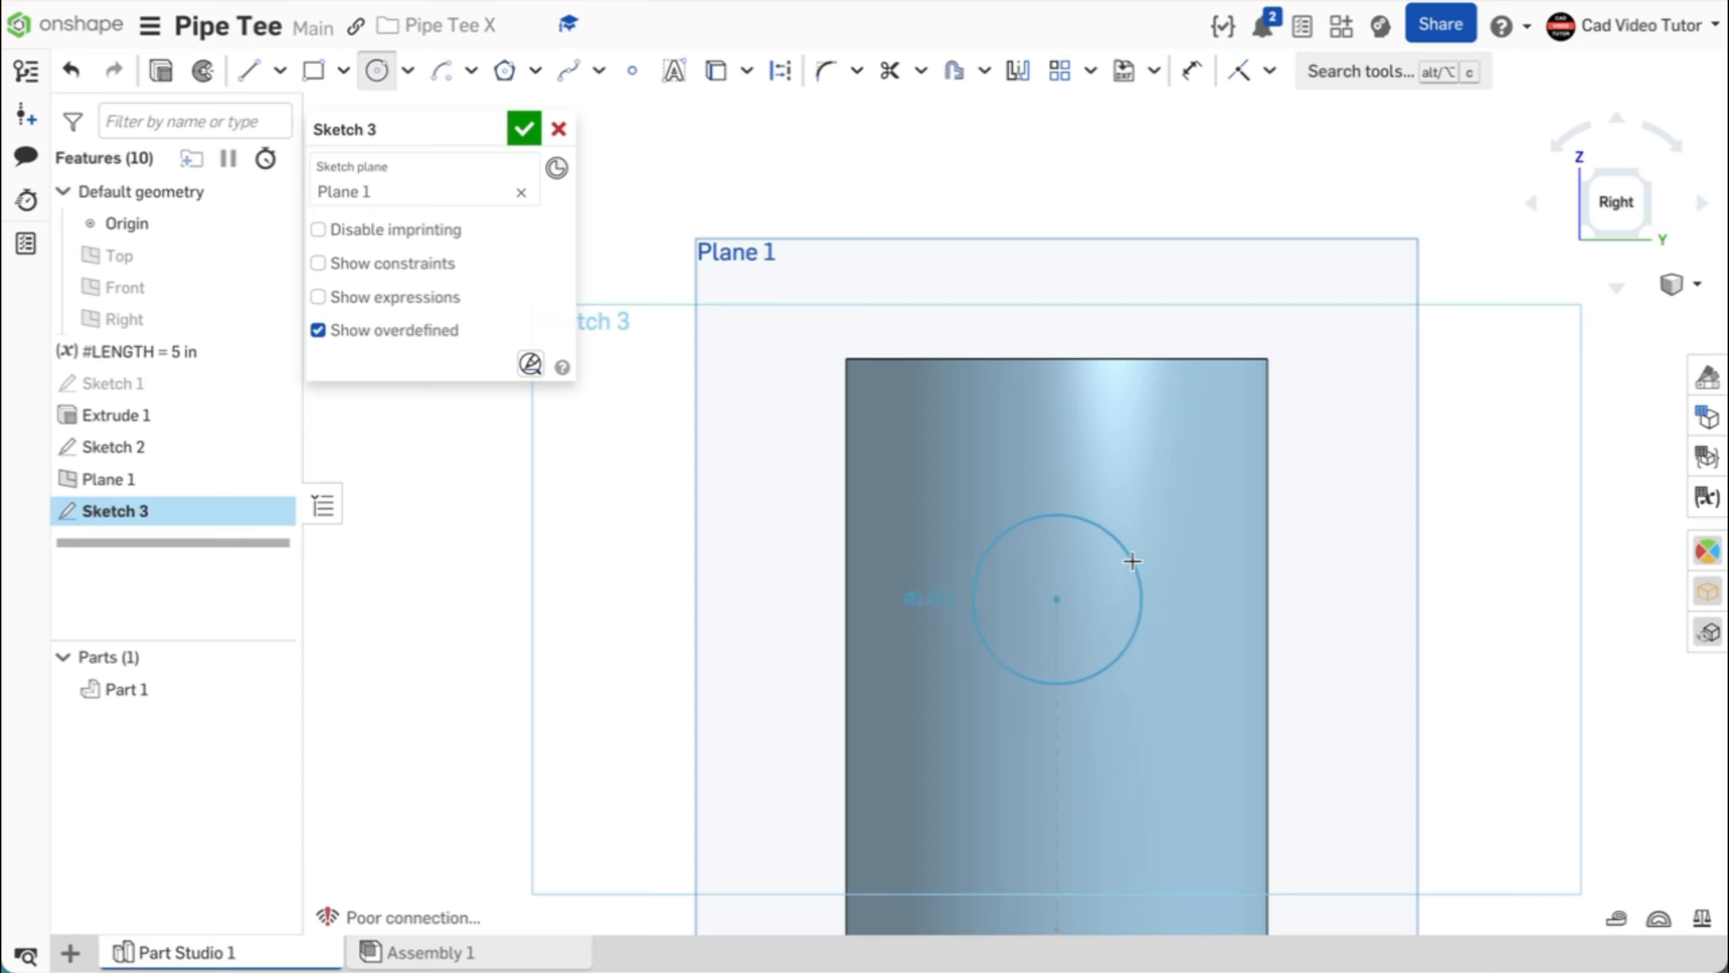
{"action": "left_click", "coordinate": [1175, 541]}
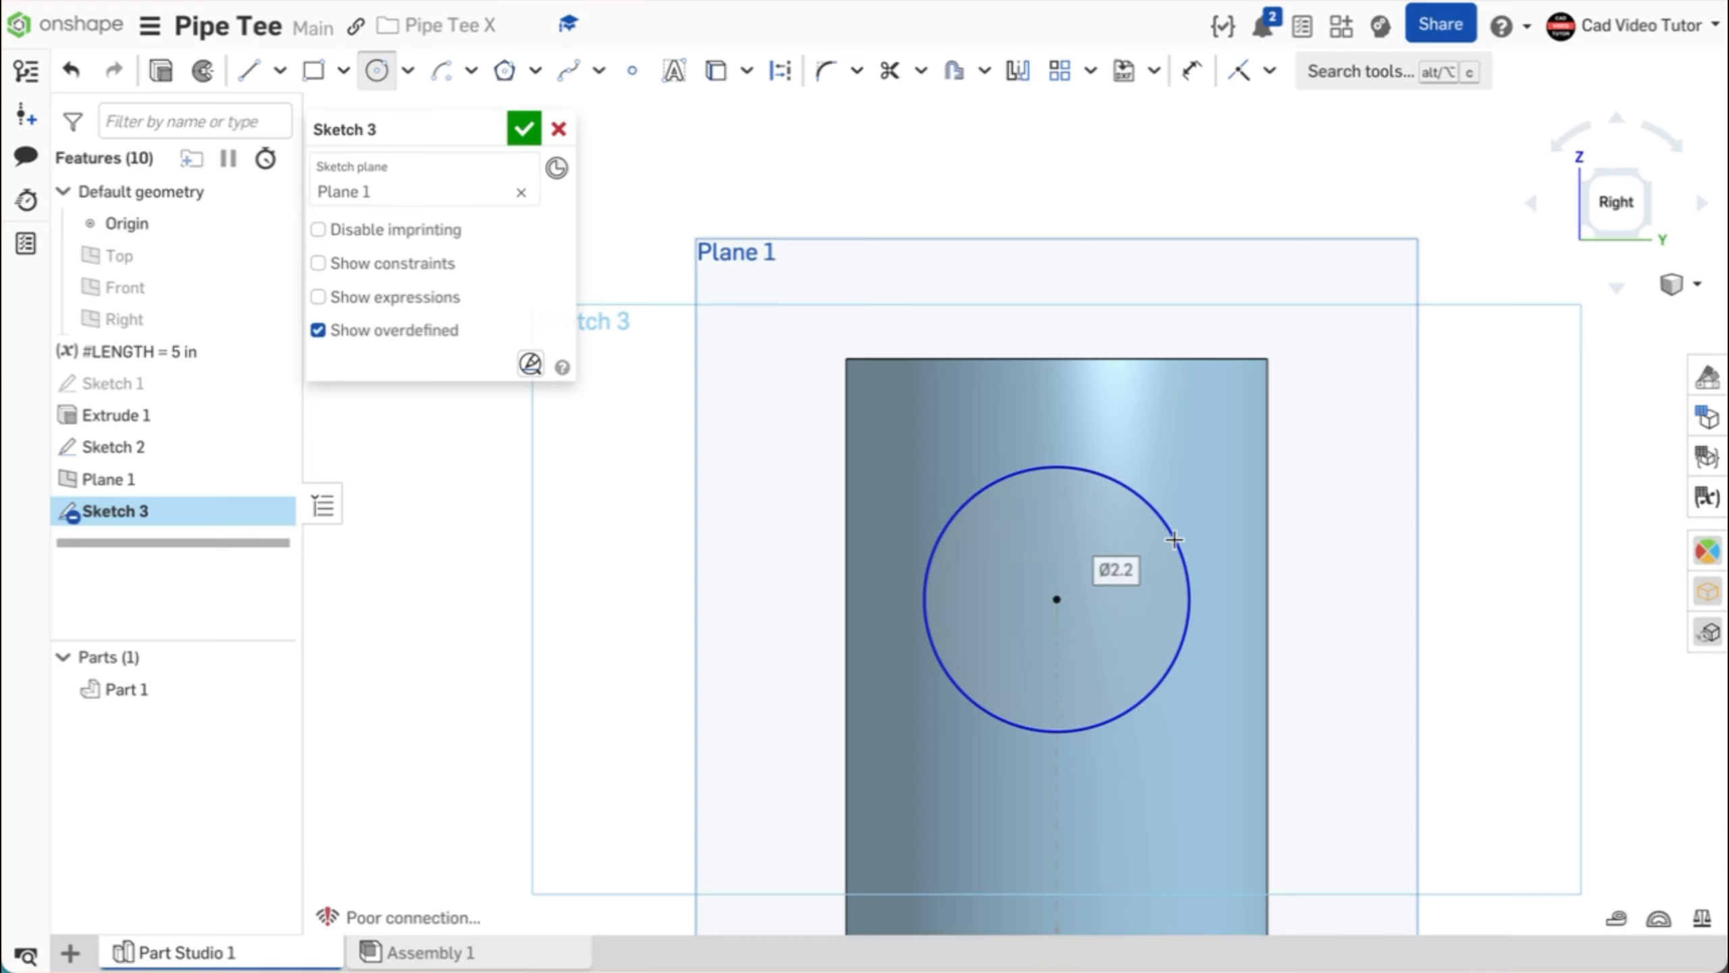
{"action": "type", "text": "3.5"}
{"action": "key", "text": "Return"}
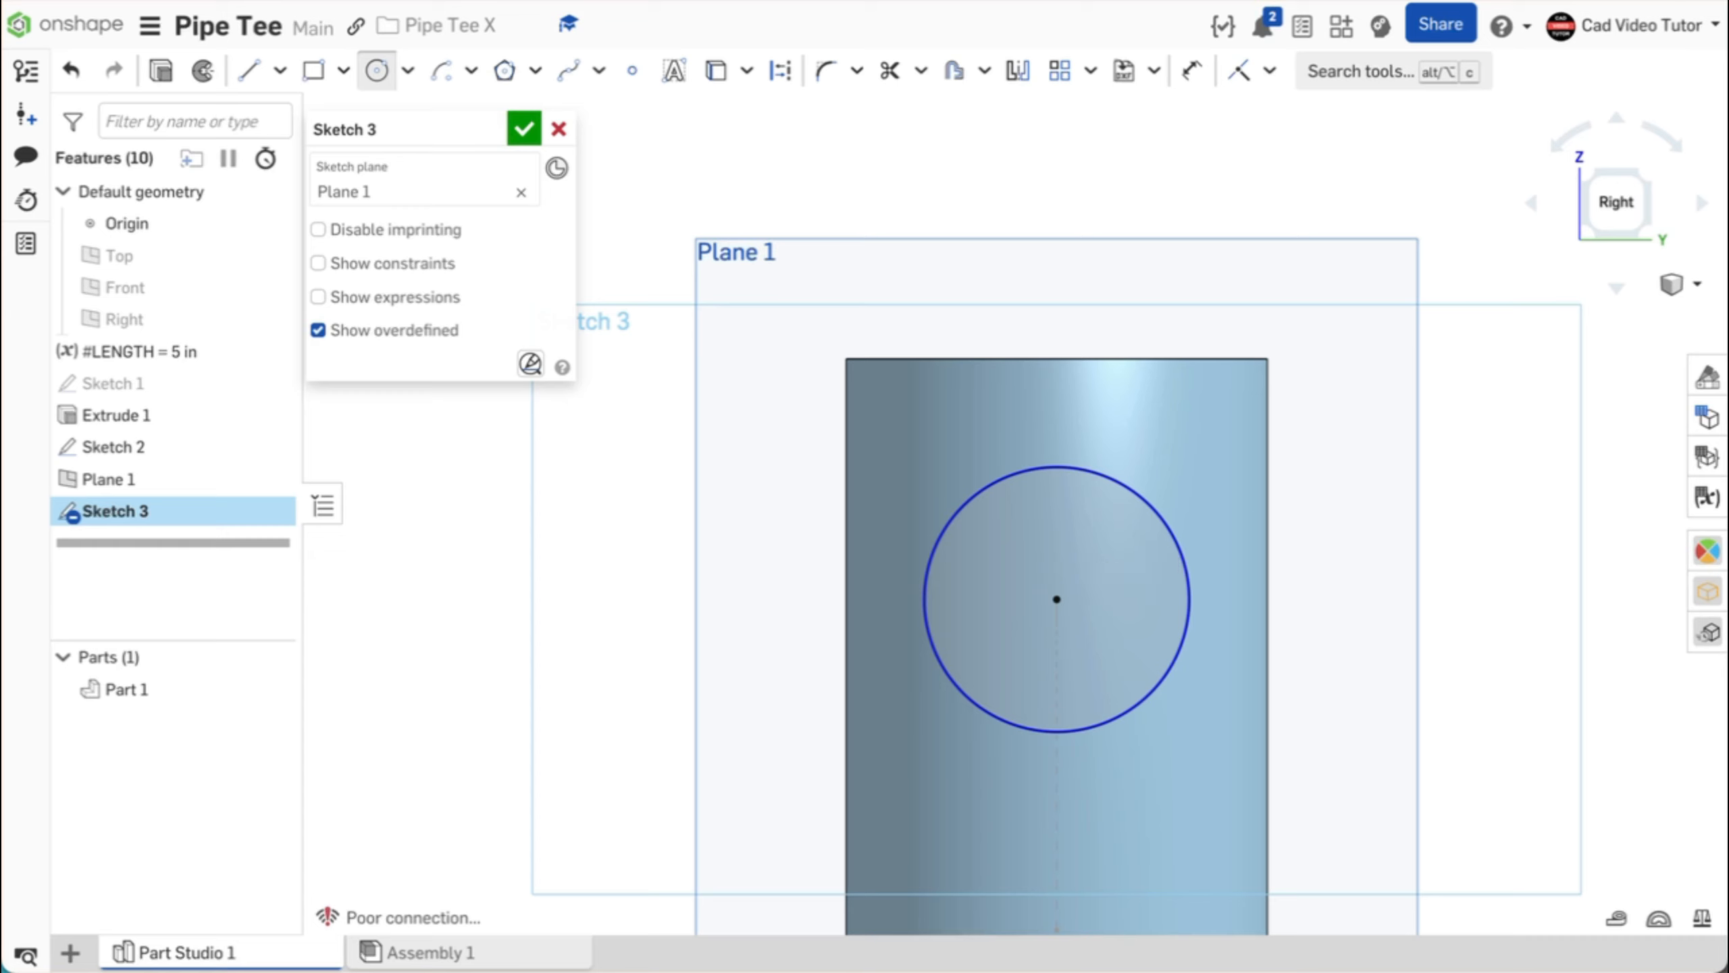
{"action": "key", "text": "shift+7"}
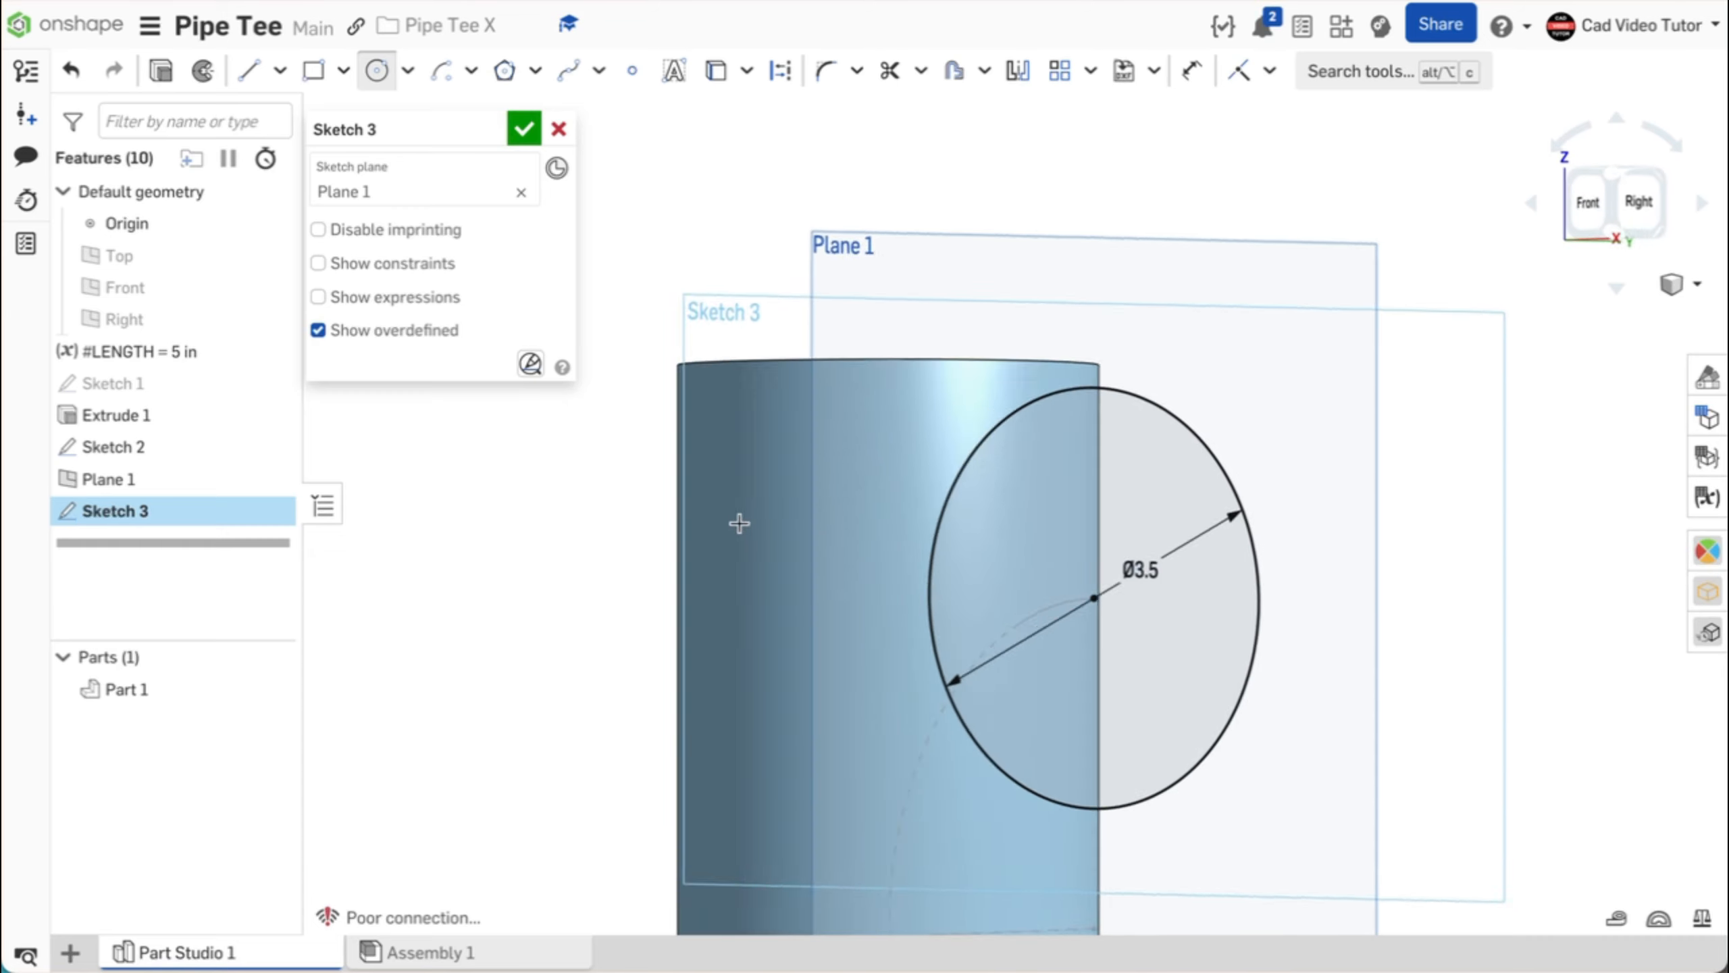
{"action": "left_click", "coordinate": [518, 129]}
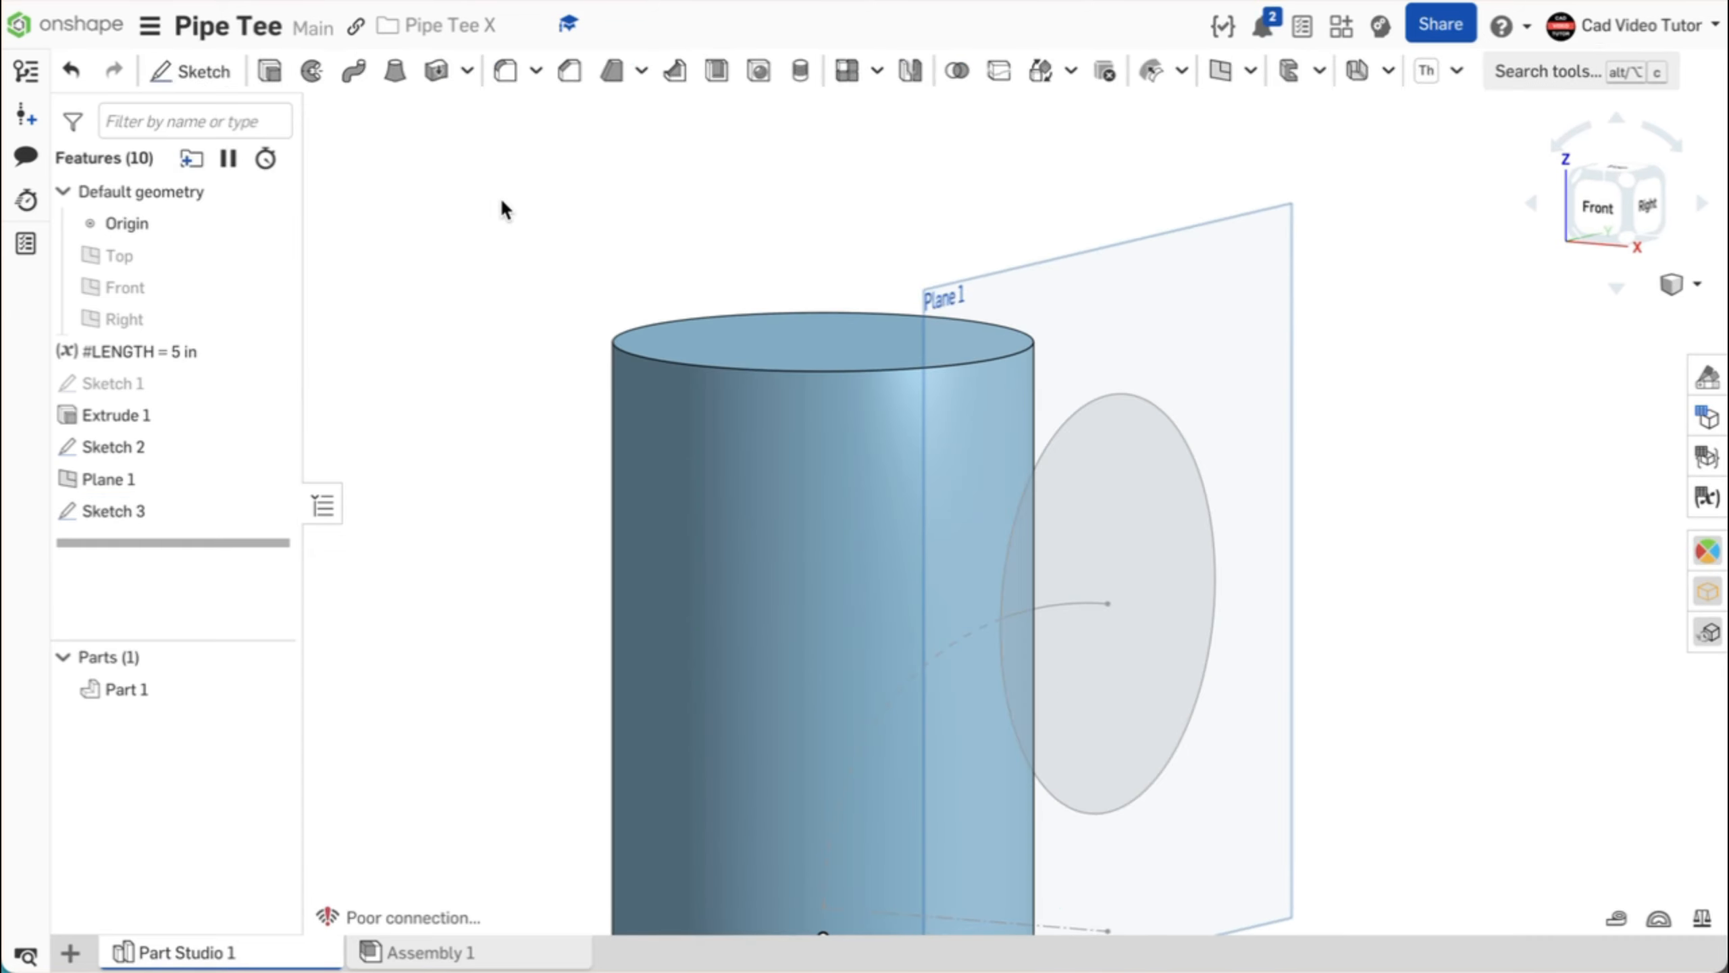
Step: Sweep the circle along the Sketch 2 arc as an added solid with Merge with all enabled, and show the isometric view
{"action": "scroll", "coordinate": [740, 201], "scroll_direction": "down", "scroll_amount": 3}
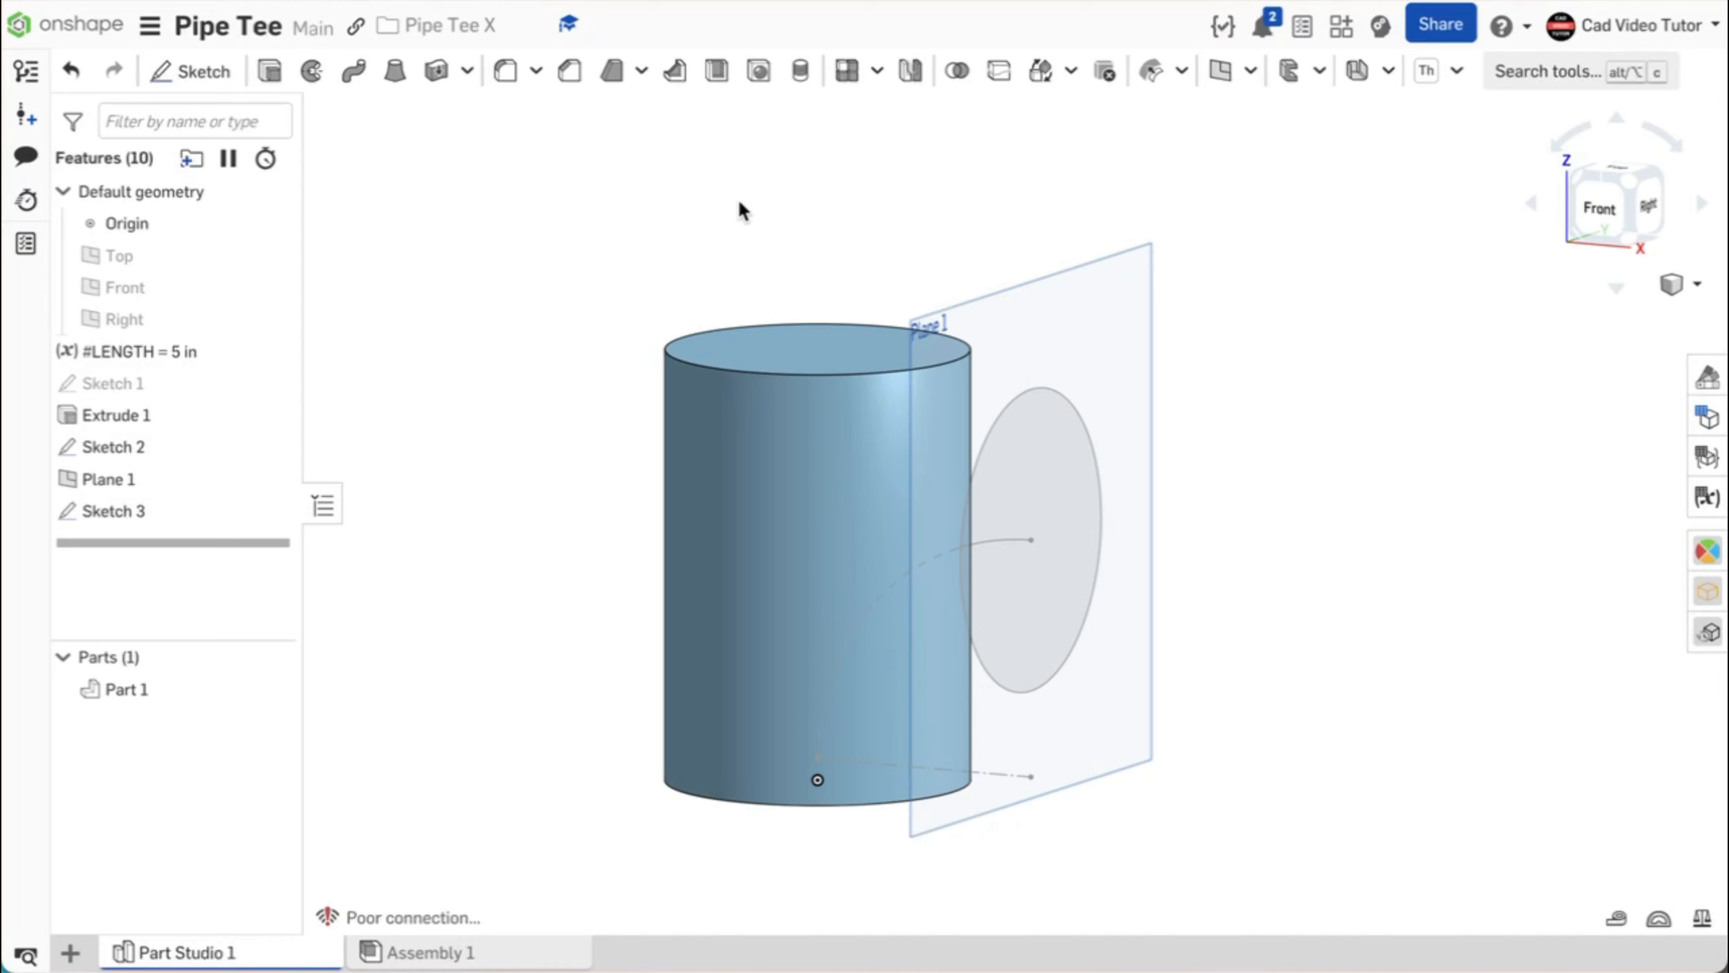
{"action": "left_click", "coordinate": [360, 75]}
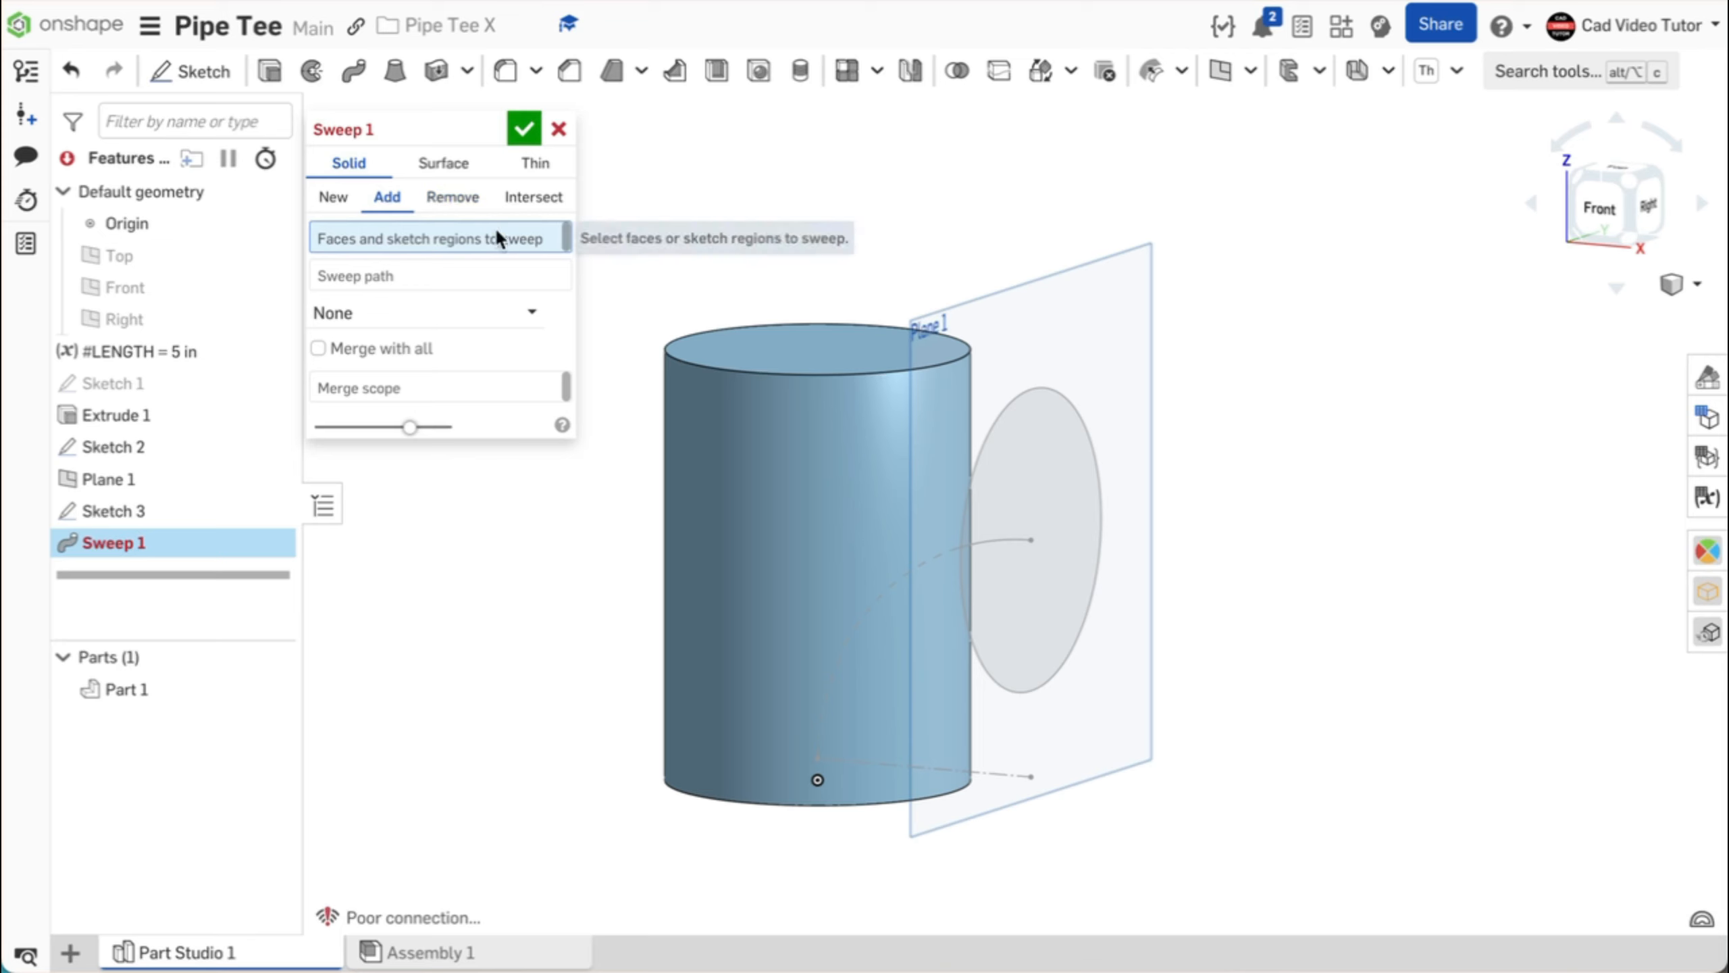
{"action": "left_click", "coordinate": [1041, 439]}
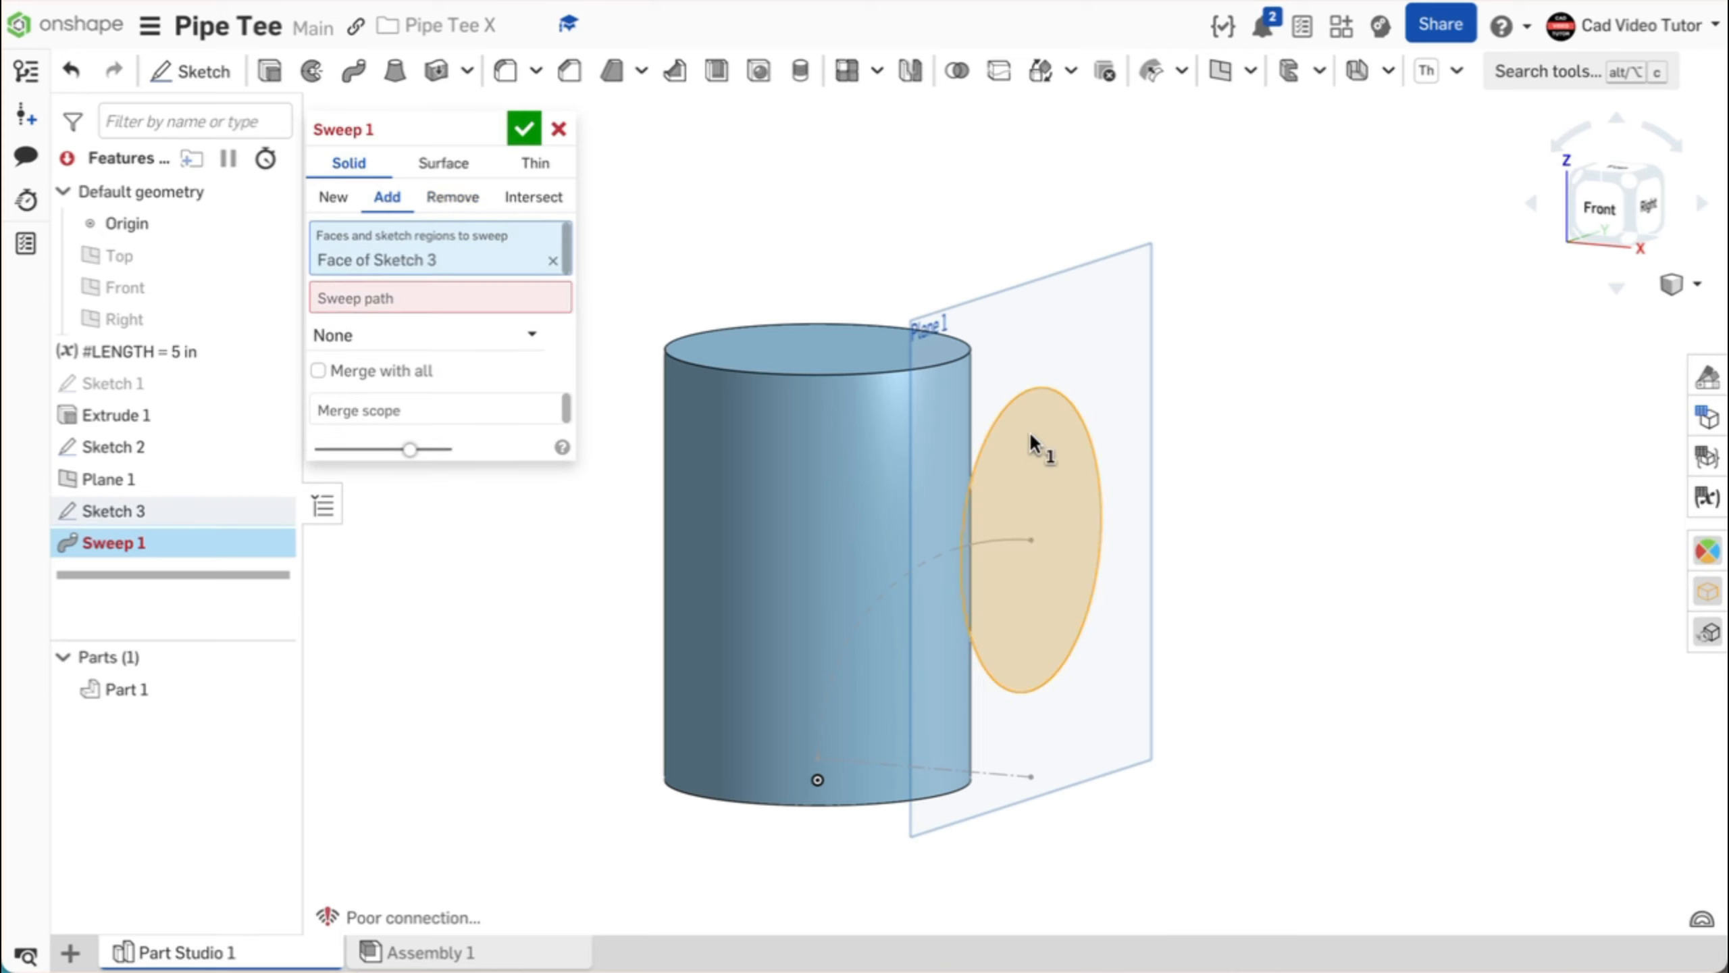
{"action": "left_click", "coordinate": [534, 304]}
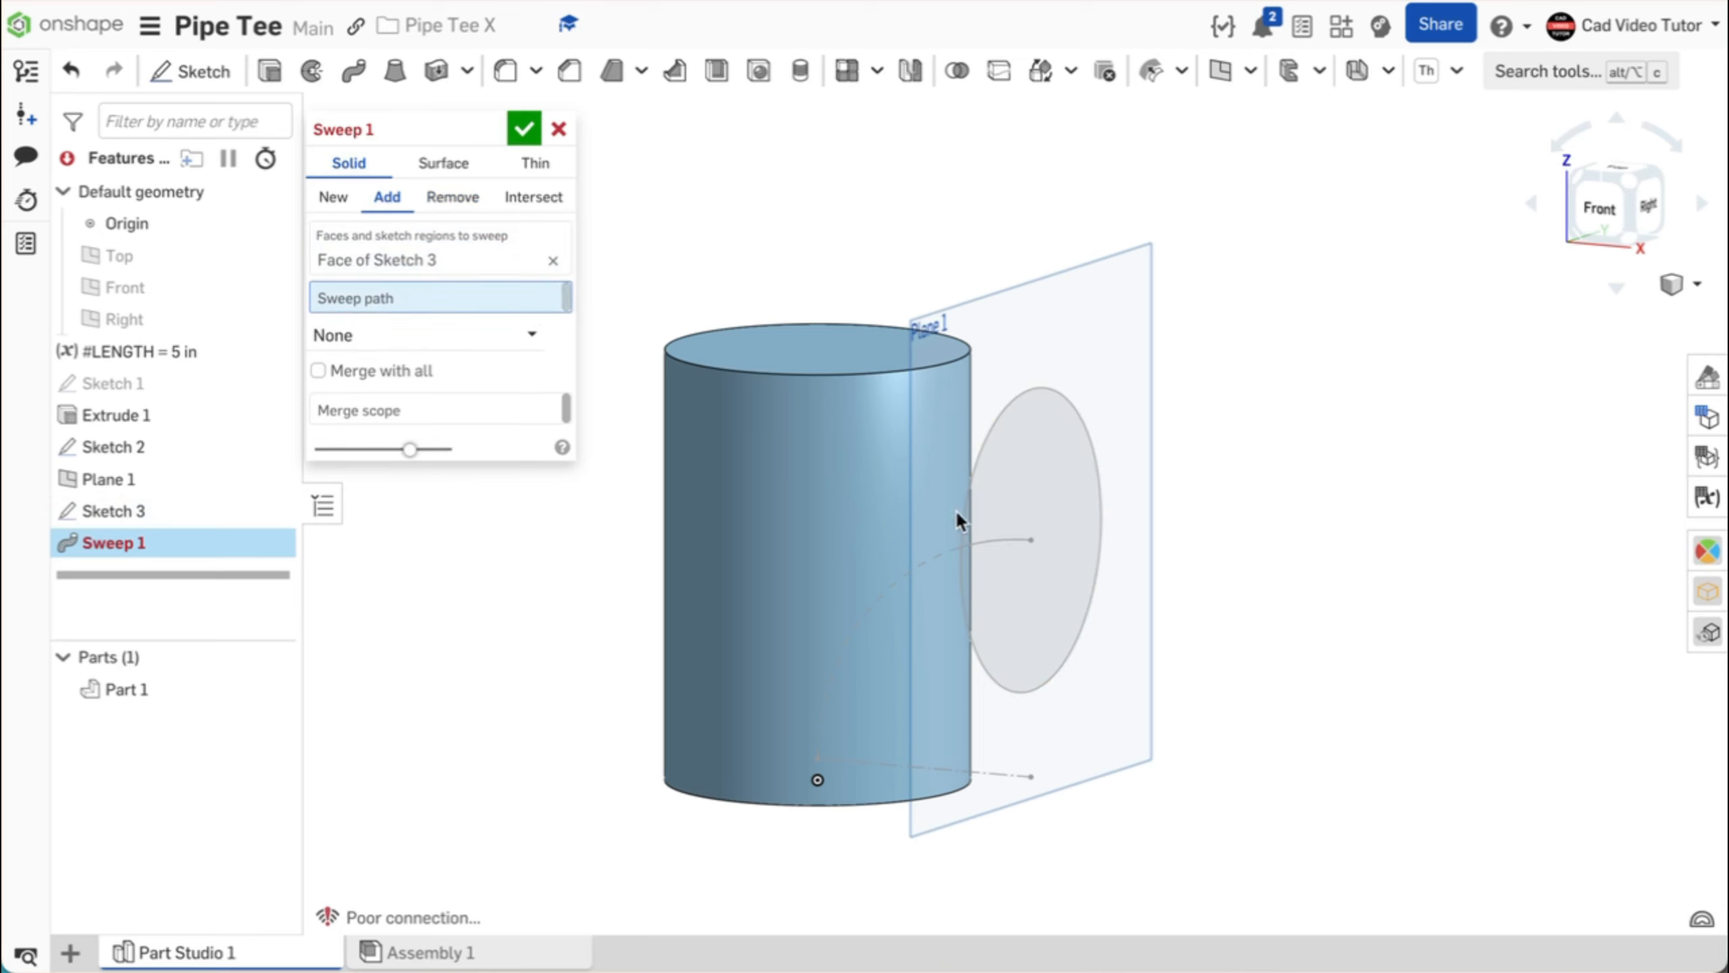
{"action": "left_click", "coordinate": [982, 543]}
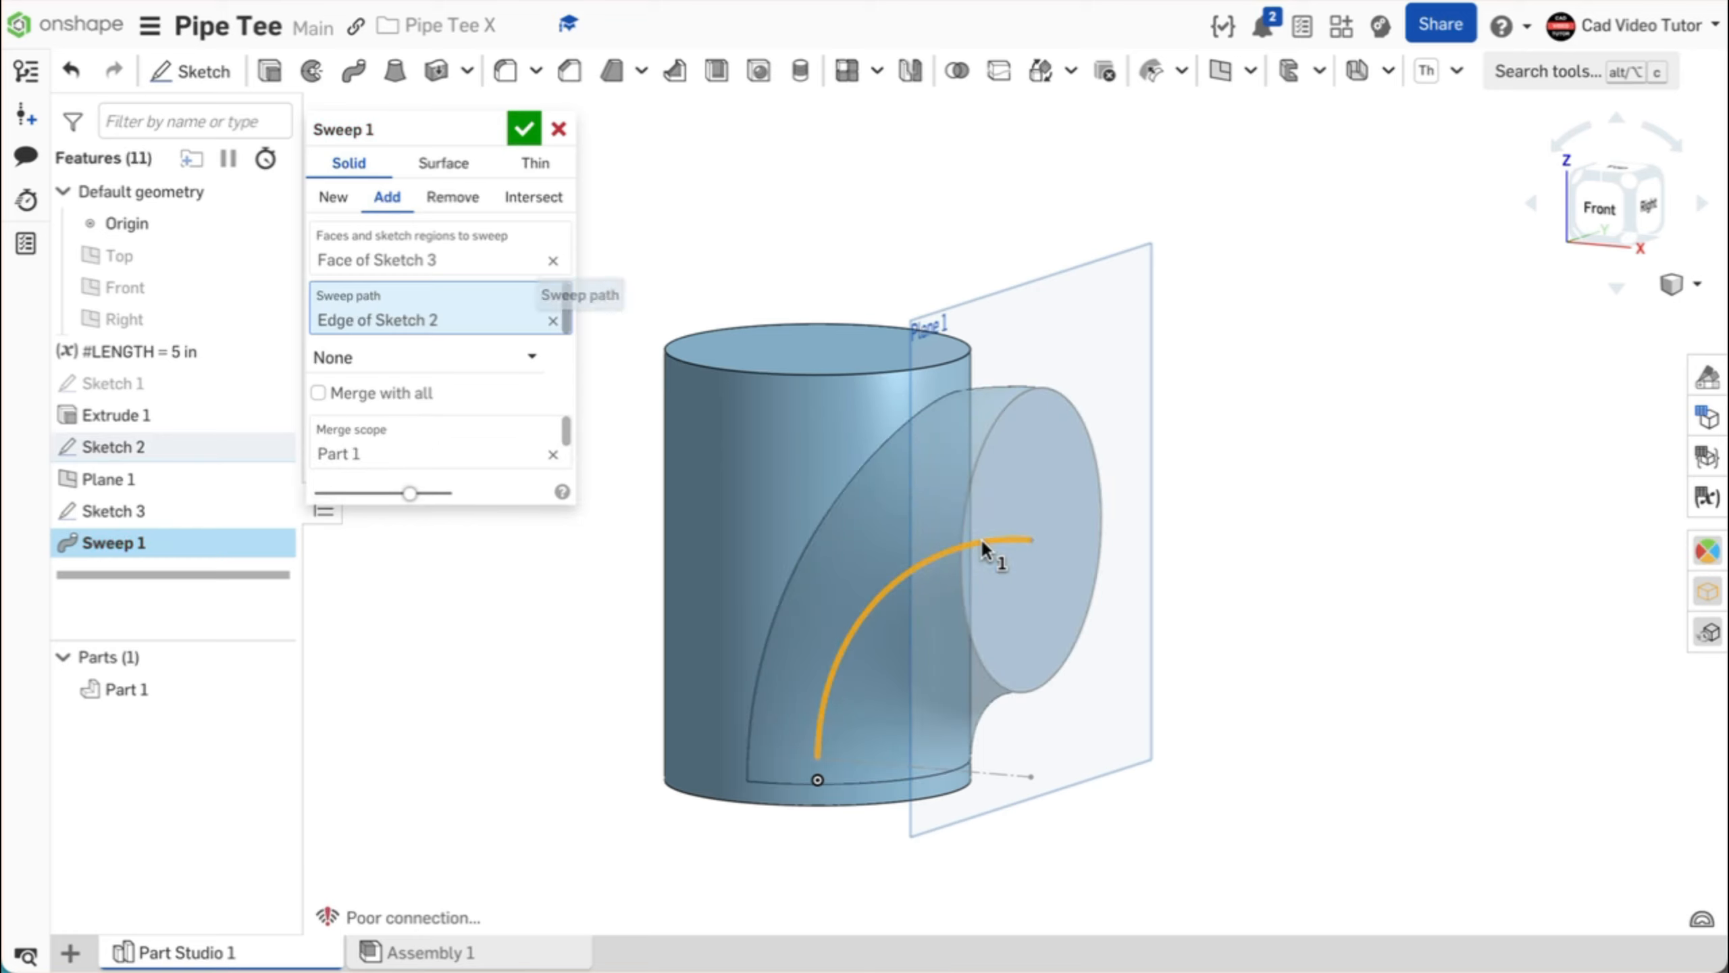
{"action": "left_click", "coordinate": [326, 395]}
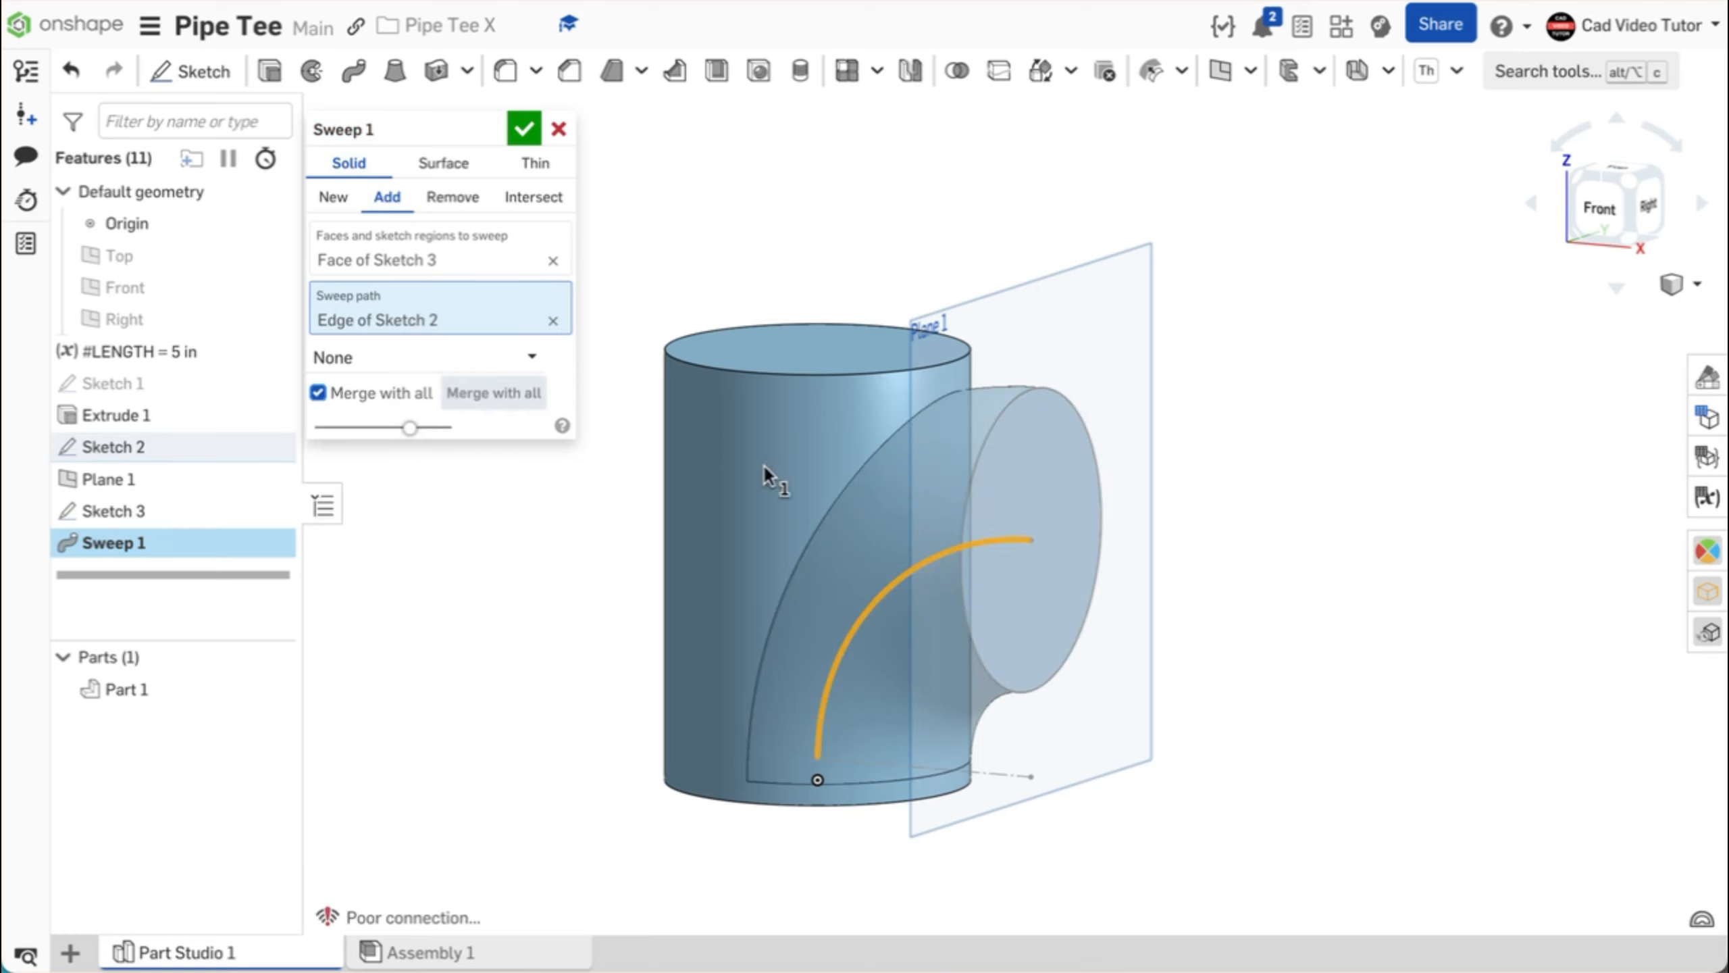
{"action": "key", "text": "shift+4"}
{"action": "right_click_drag", "start_coordinate": [1310, 528], "coordinate": [1392, 530]}
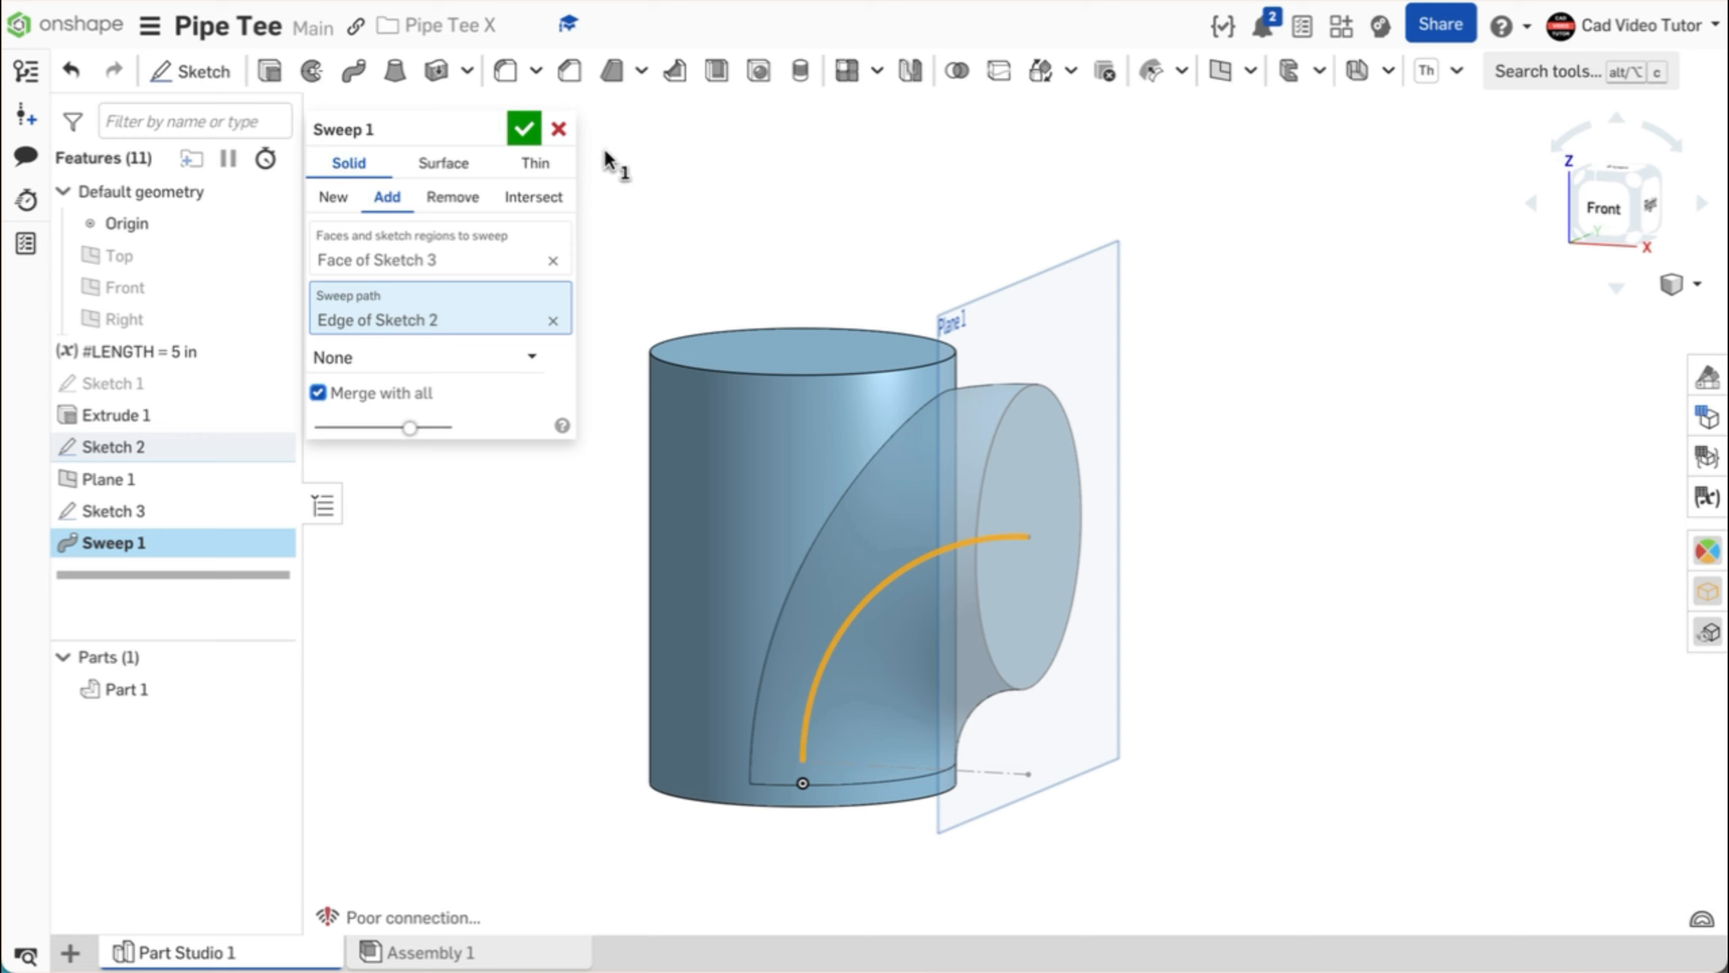
{"action": "left_click", "coordinate": [523, 129]}
{"action": "key", "text": "shift+7"}
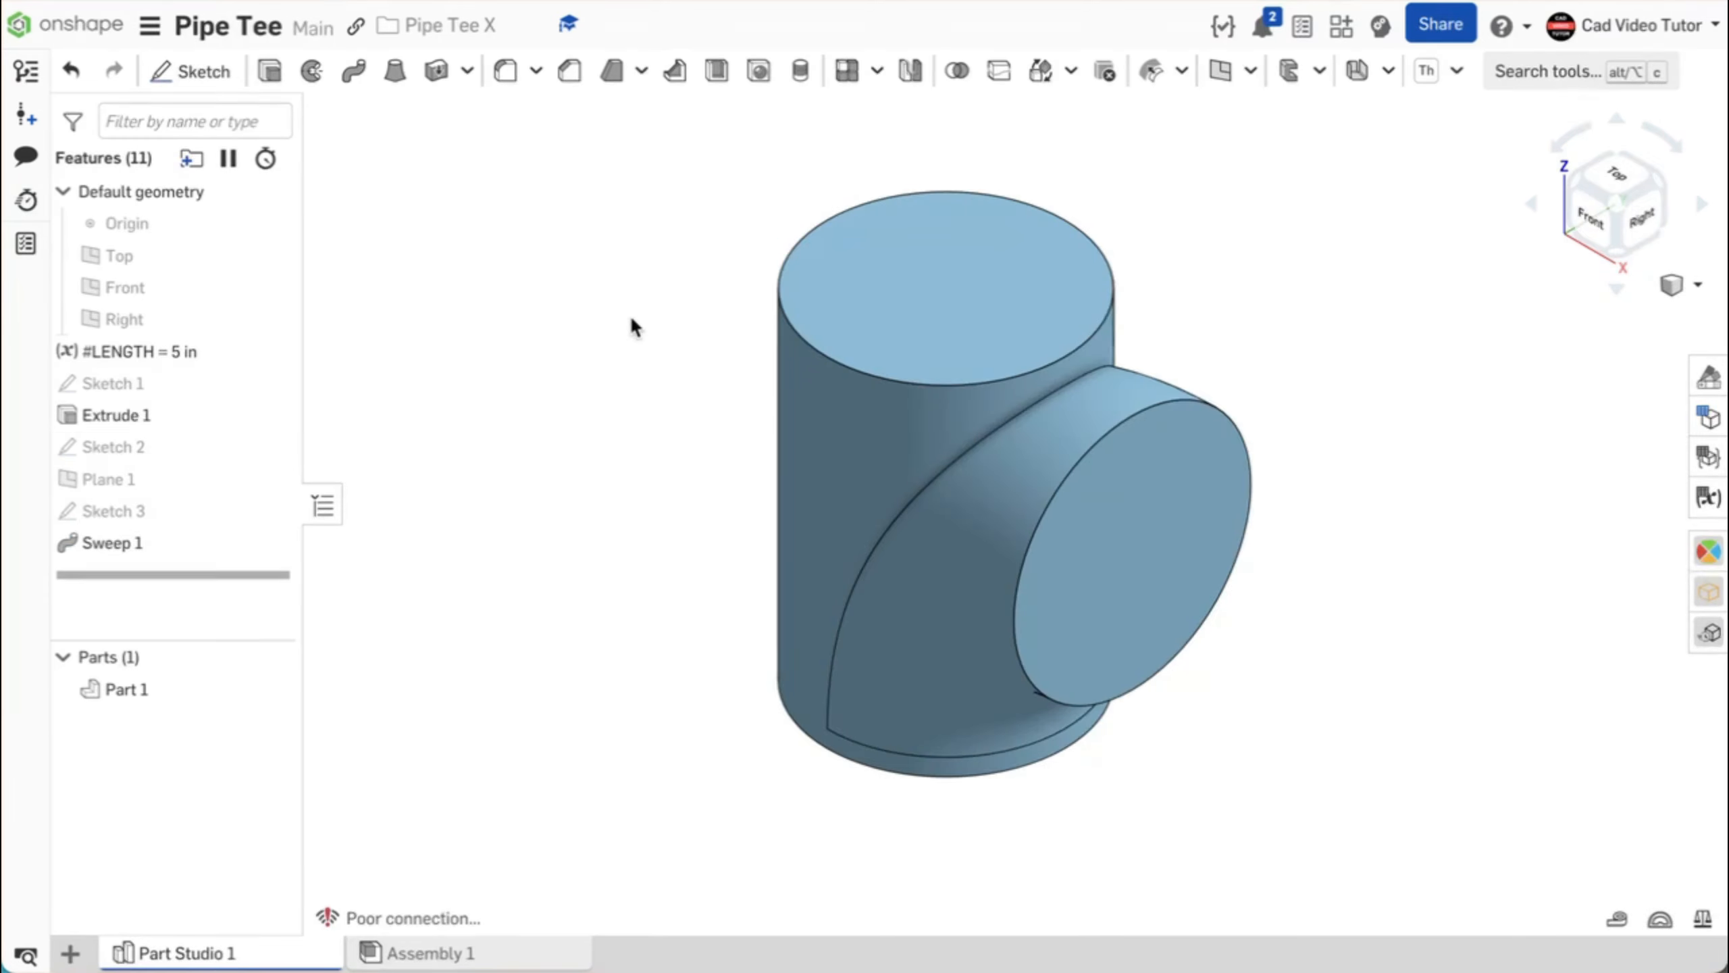
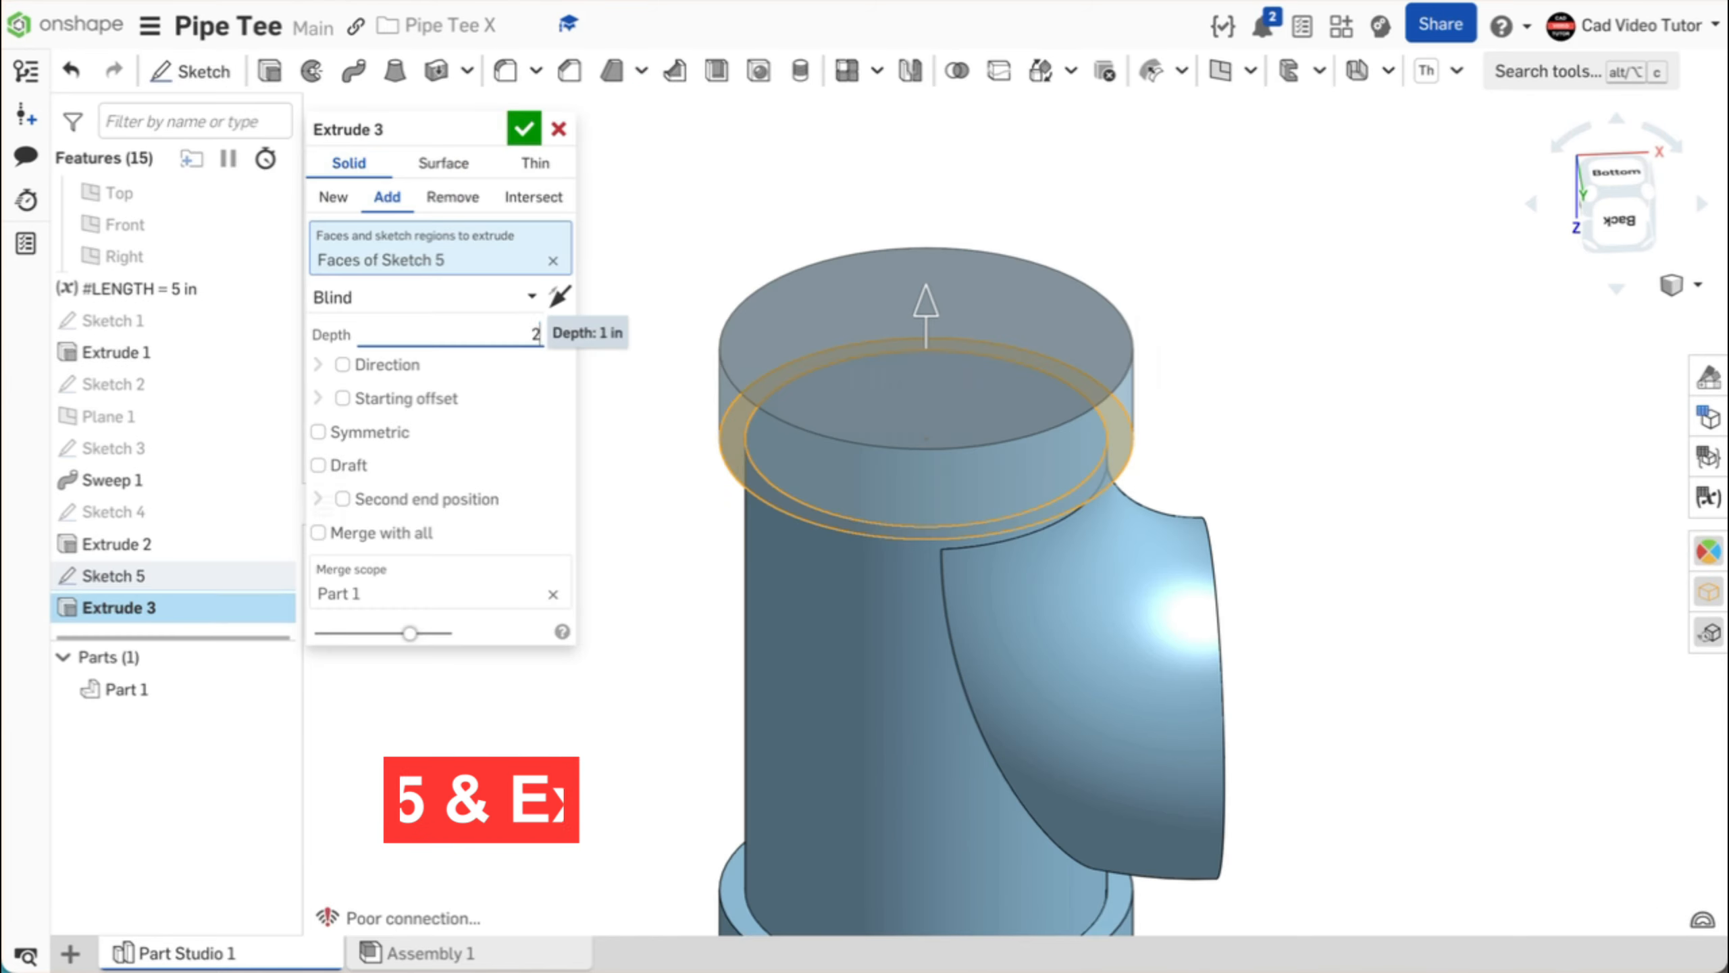
Step: Extrude the Sketch 5 faces 2 in outward from the main pipe's lower end, adding them to Part 1
{"action": "key", "text": "Return"}
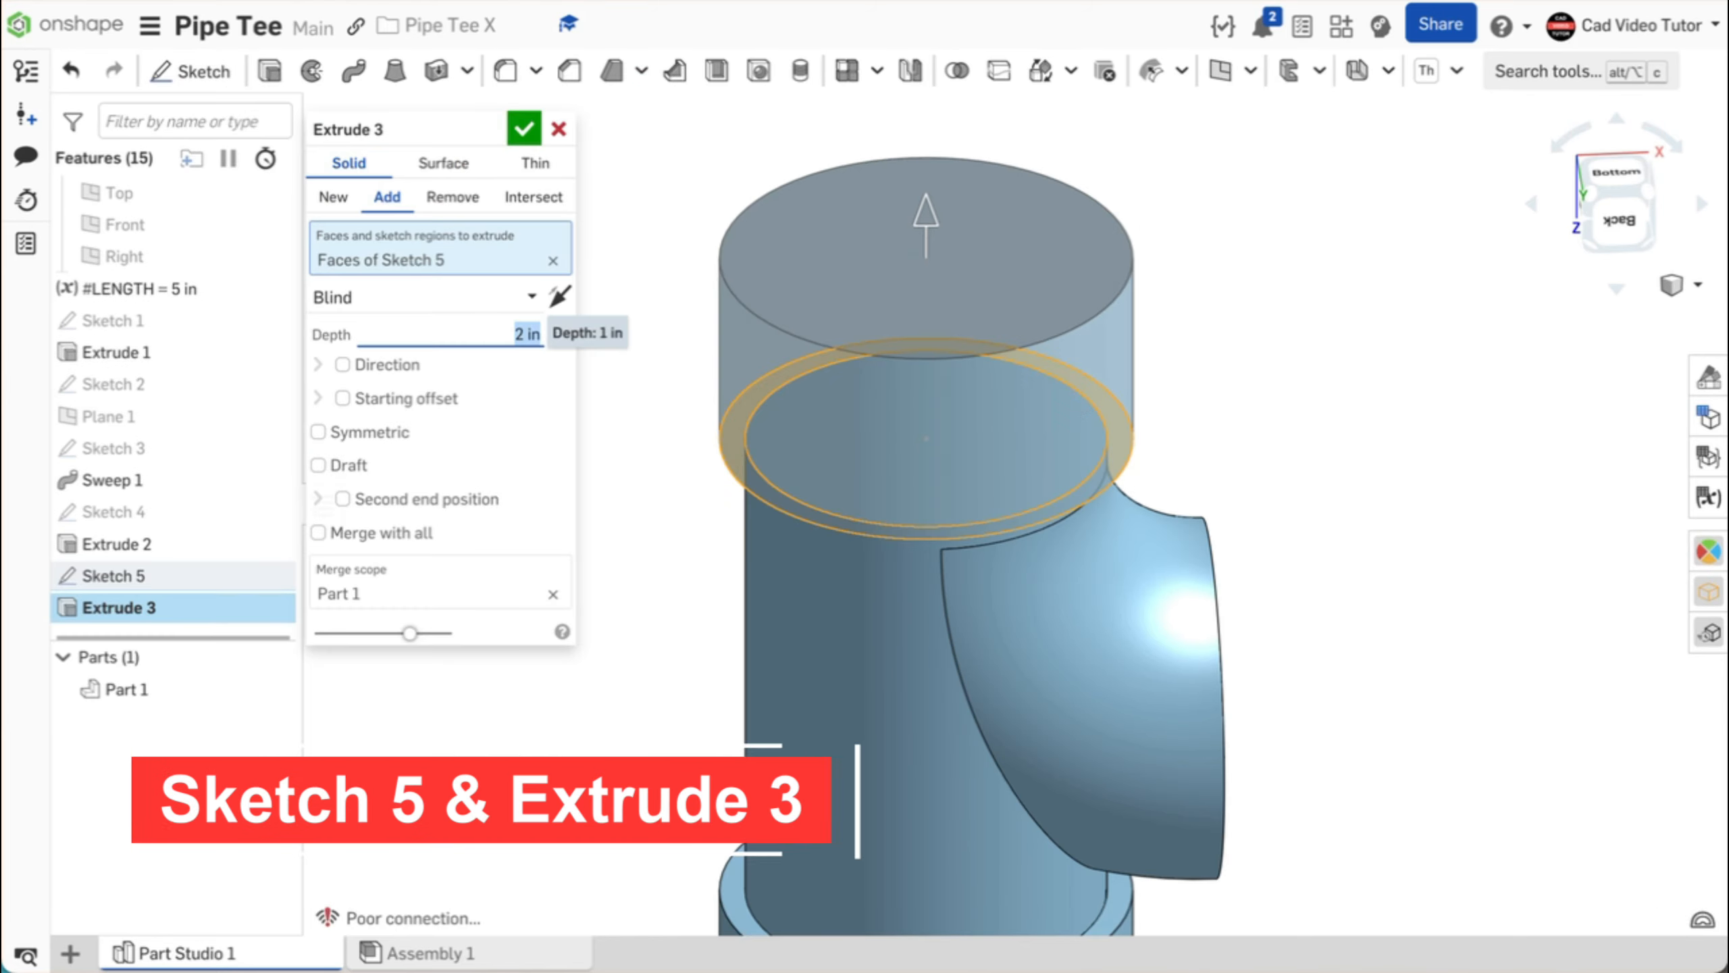
{"action": "left_click", "coordinate": [525, 129]}
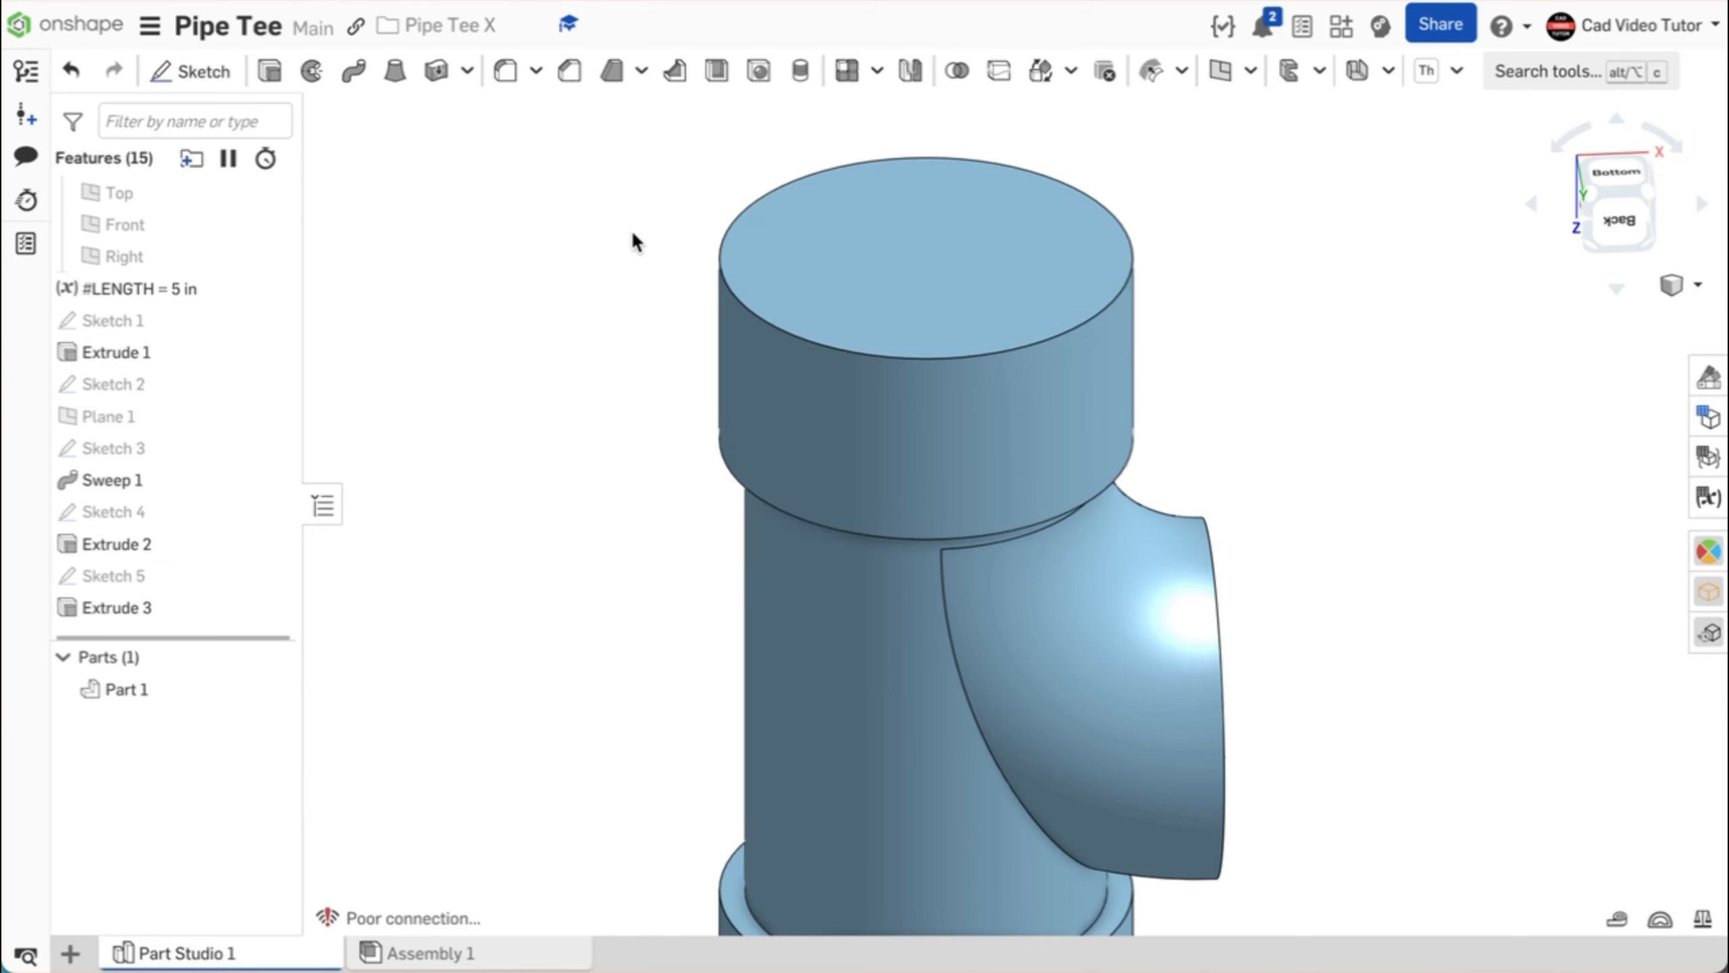
{"action": "key", "text": "shift+7"}
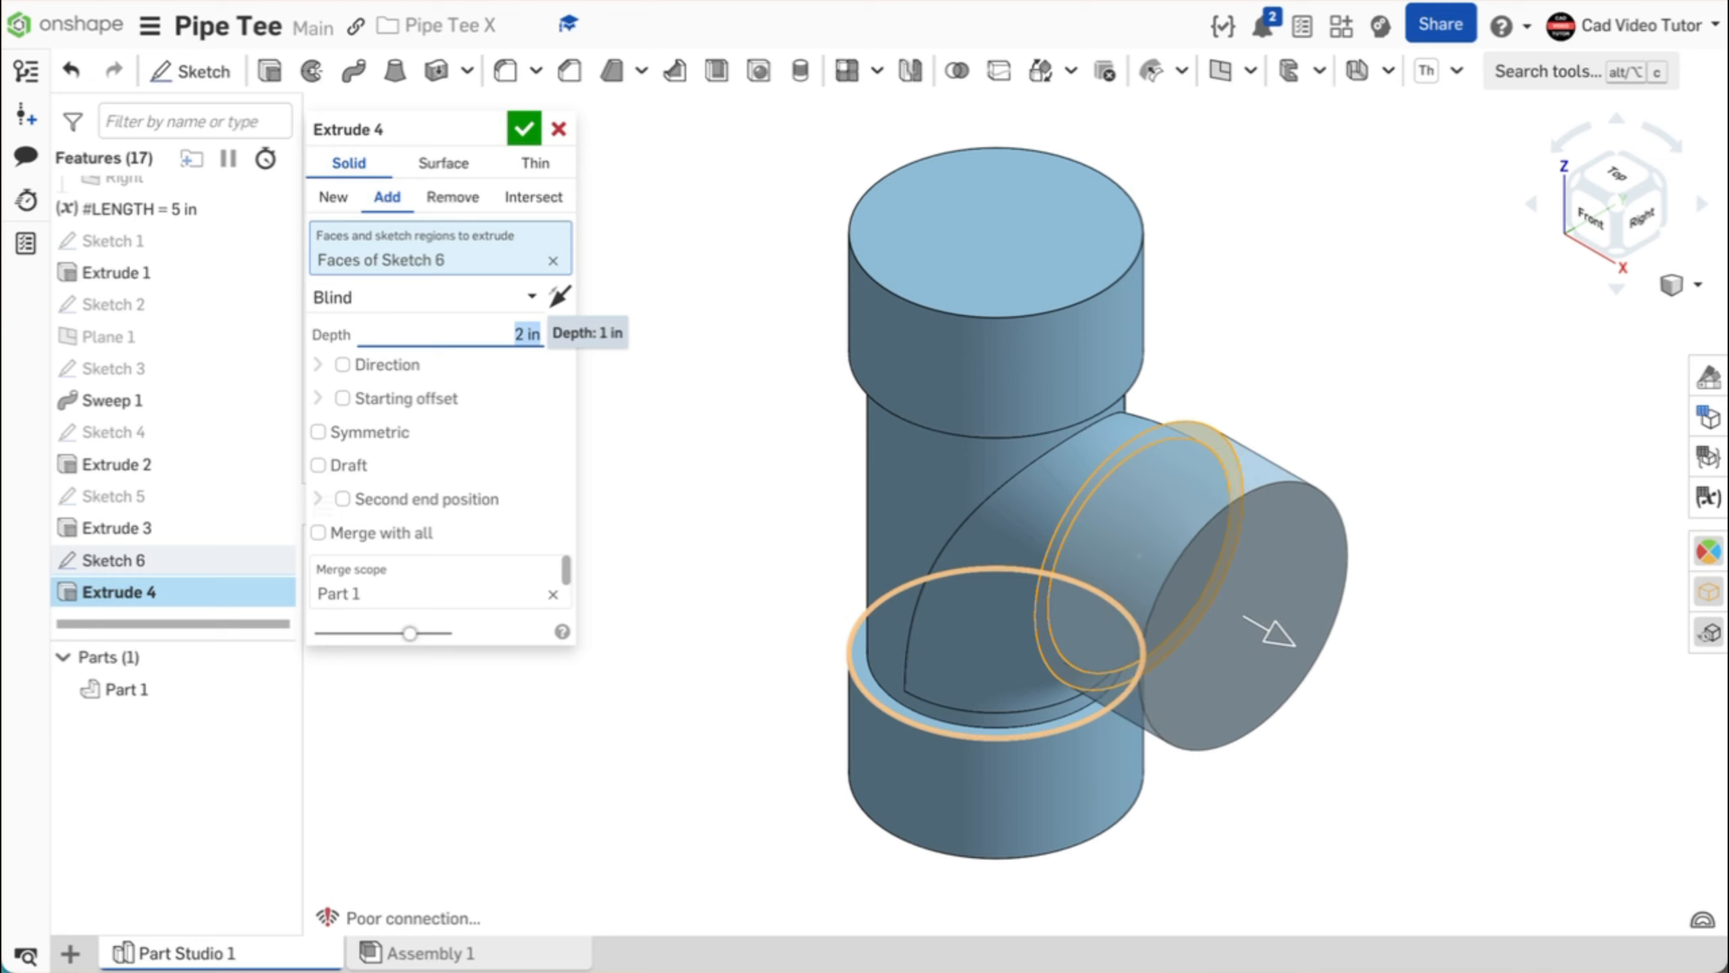
Step: Complete the 2 in added extrusion of the Sketch 6 faces at the branch end and return to the isometric view
{"action": "left_click", "coordinate": [524, 129]}
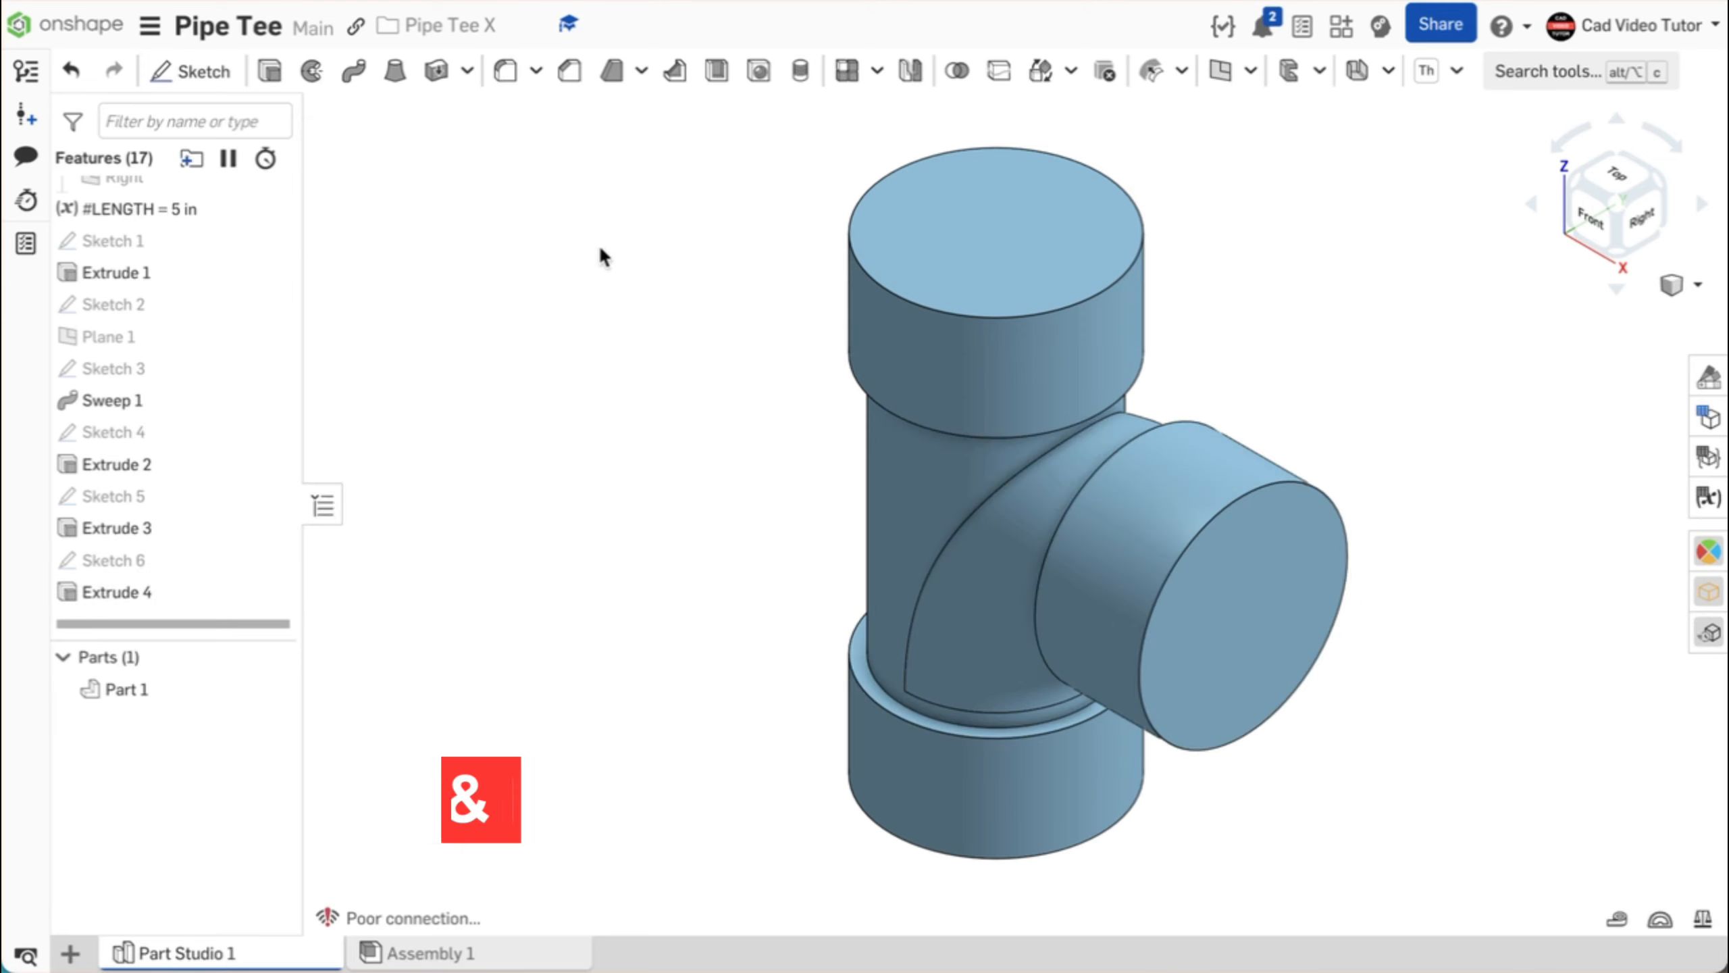
{"action": "key", "text": "shift+1"}
{"action": "right_click", "coordinate": [439, 272]}
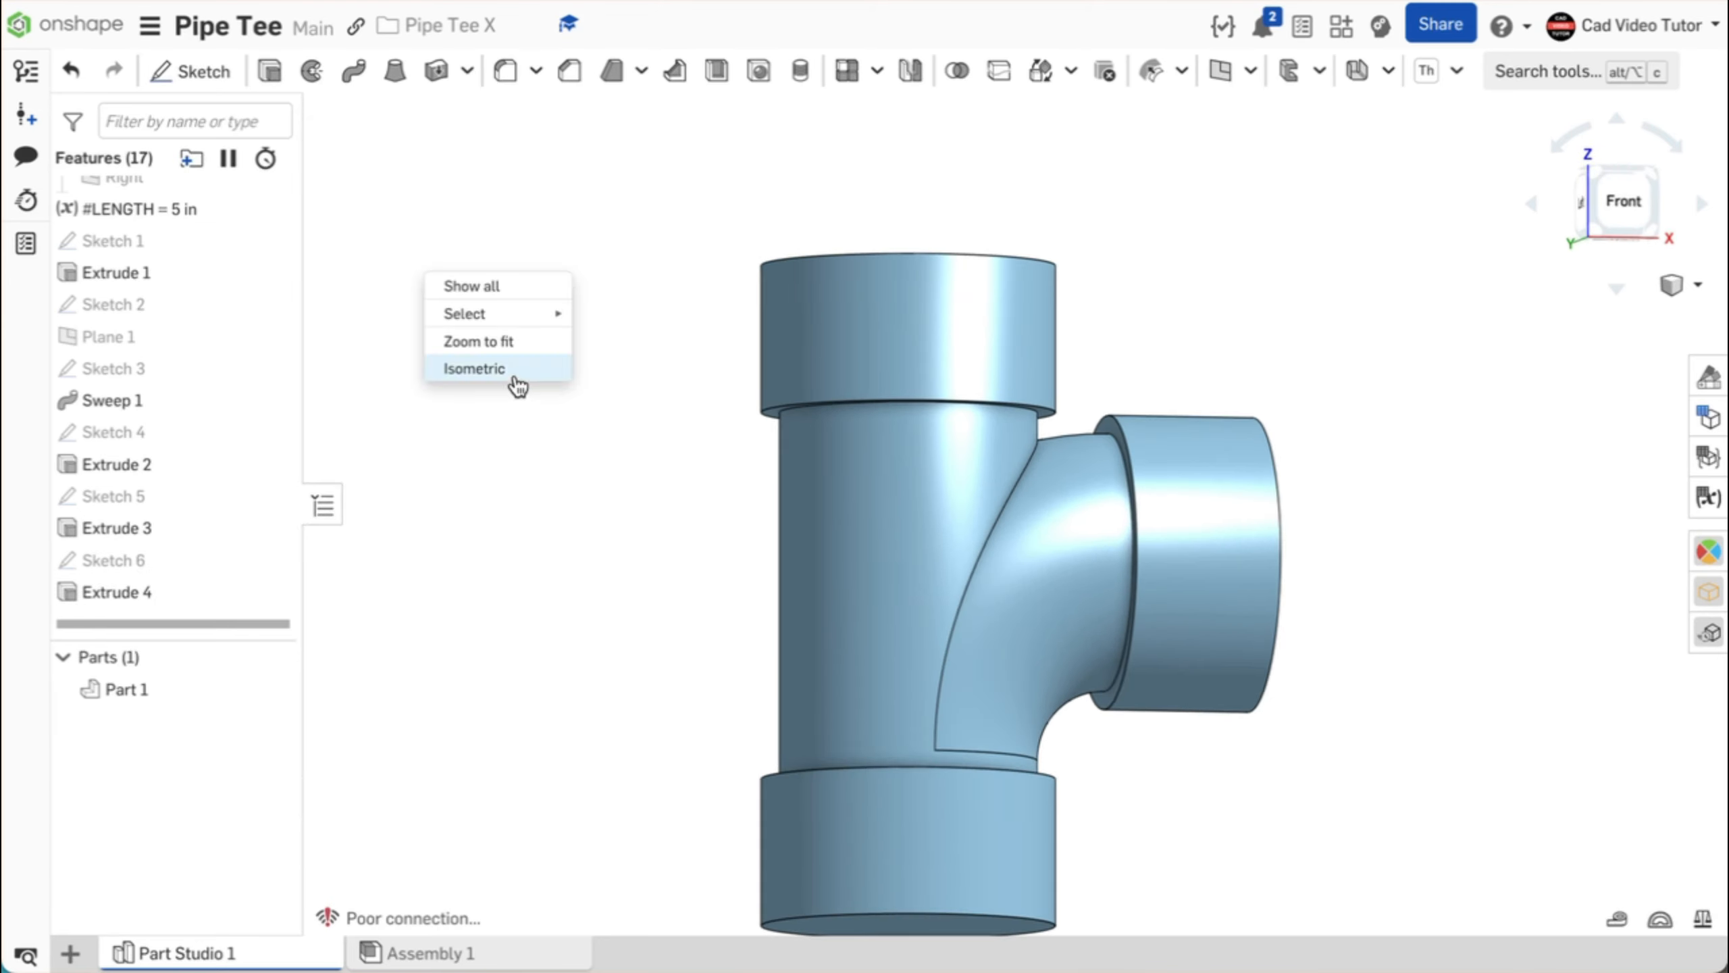
{"action": "left_click", "coordinate": [512, 372]}
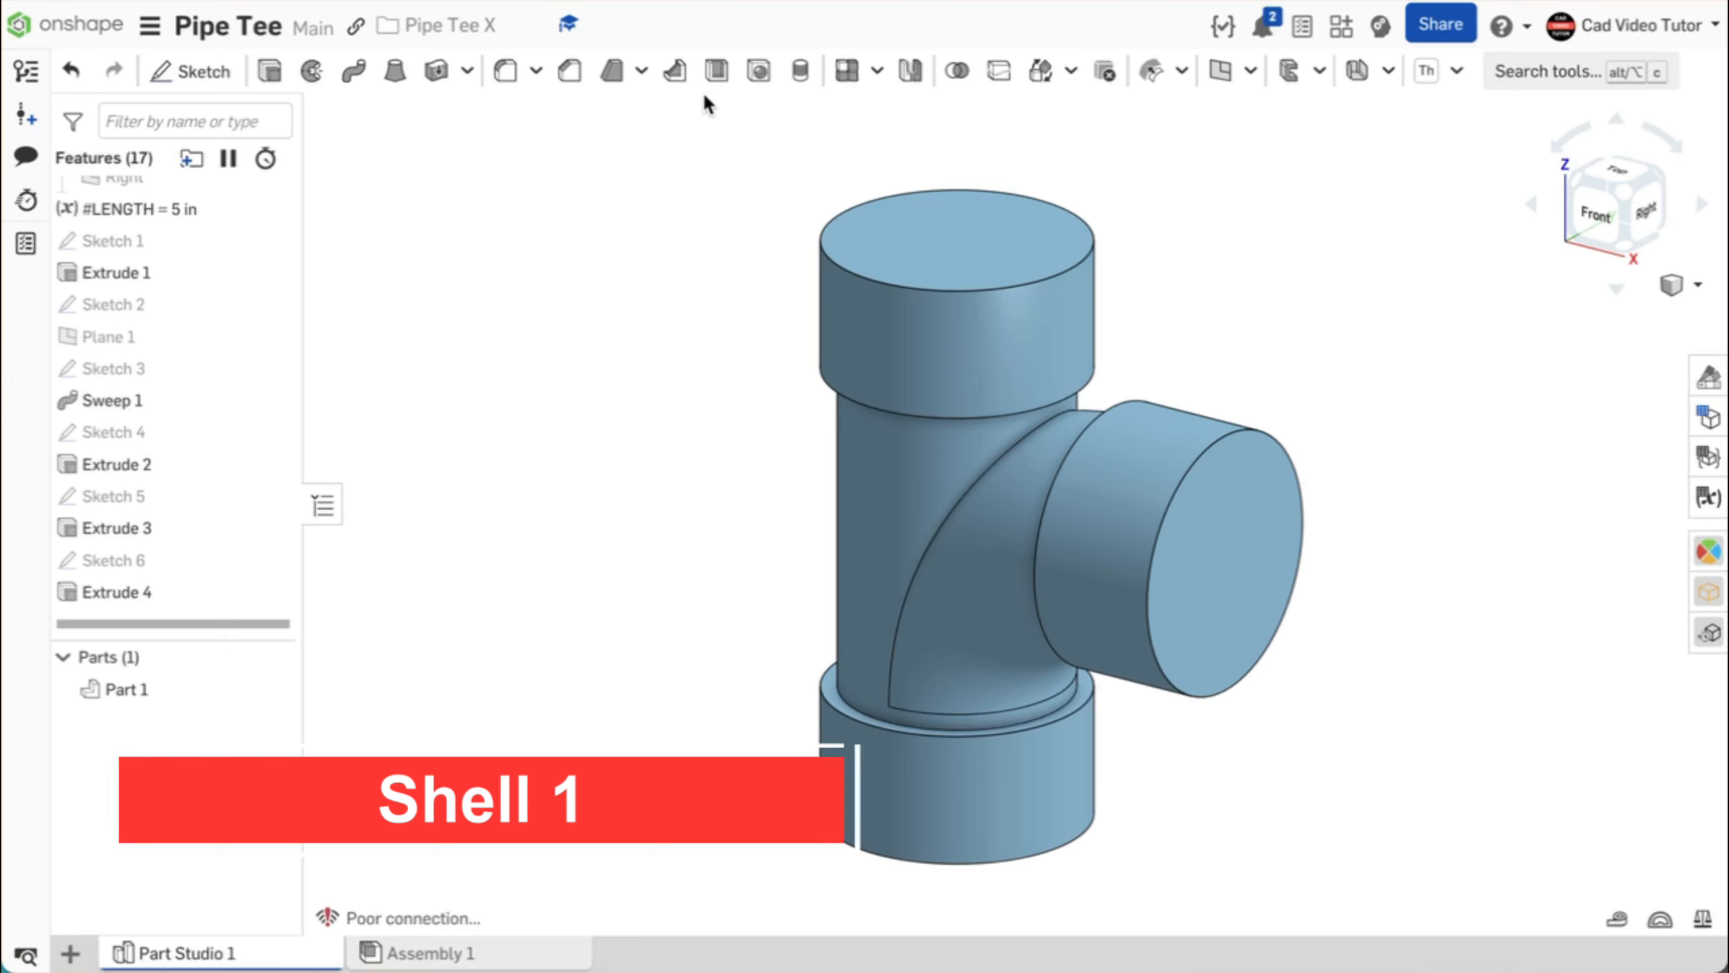
Step: Shell the pipe tee to a 1/8 in wall thickness, removing the end faces of the upper, branch and lower collars
{"action": "left_click", "coordinate": [718, 70]}
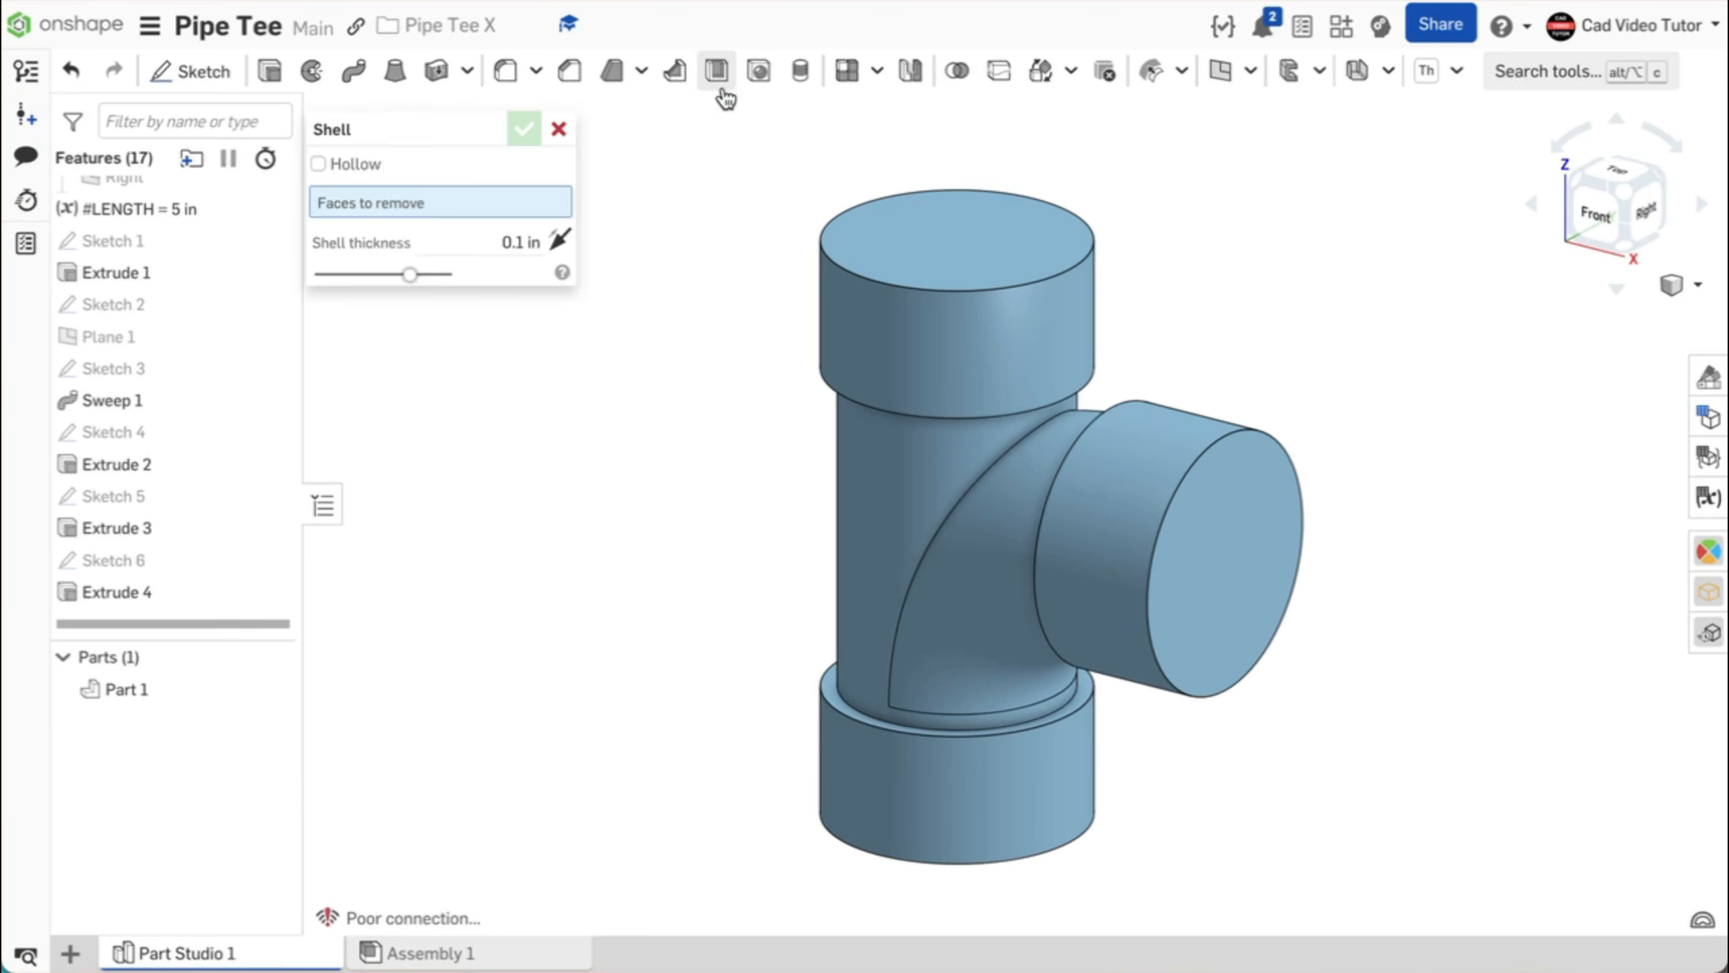
{"action": "left_click", "coordinate": [477, 242]}
{"action": "type", "text": "1/8"}
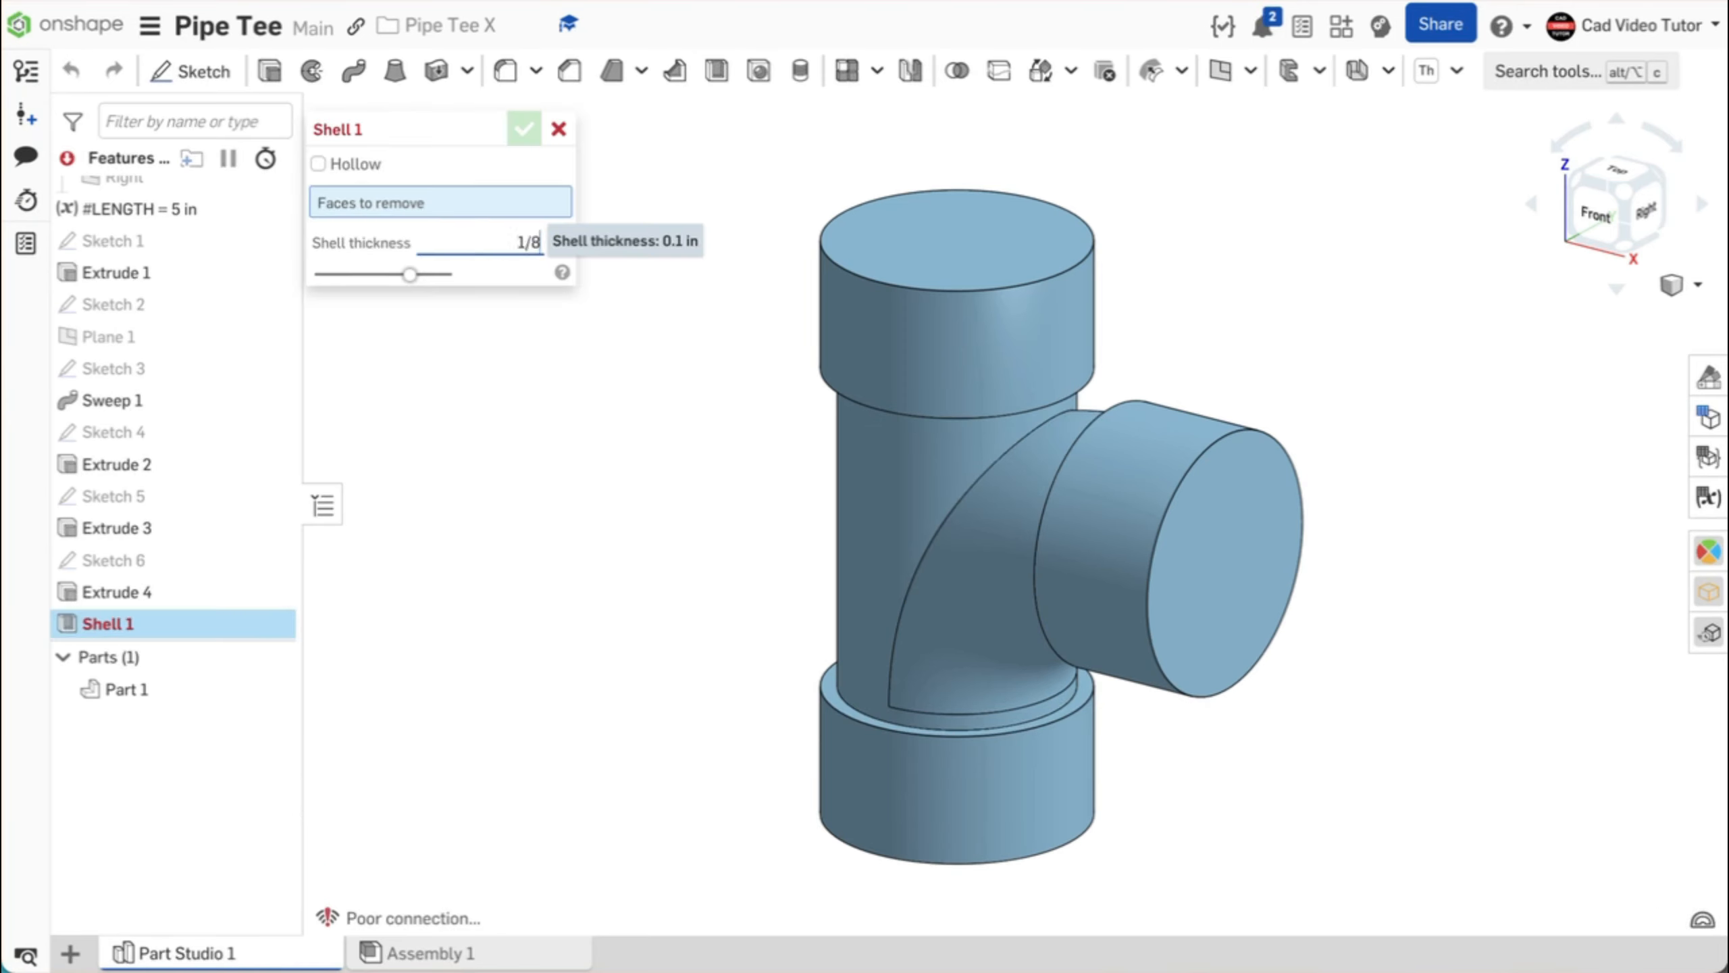
{"action": "key", "text": "Return"}
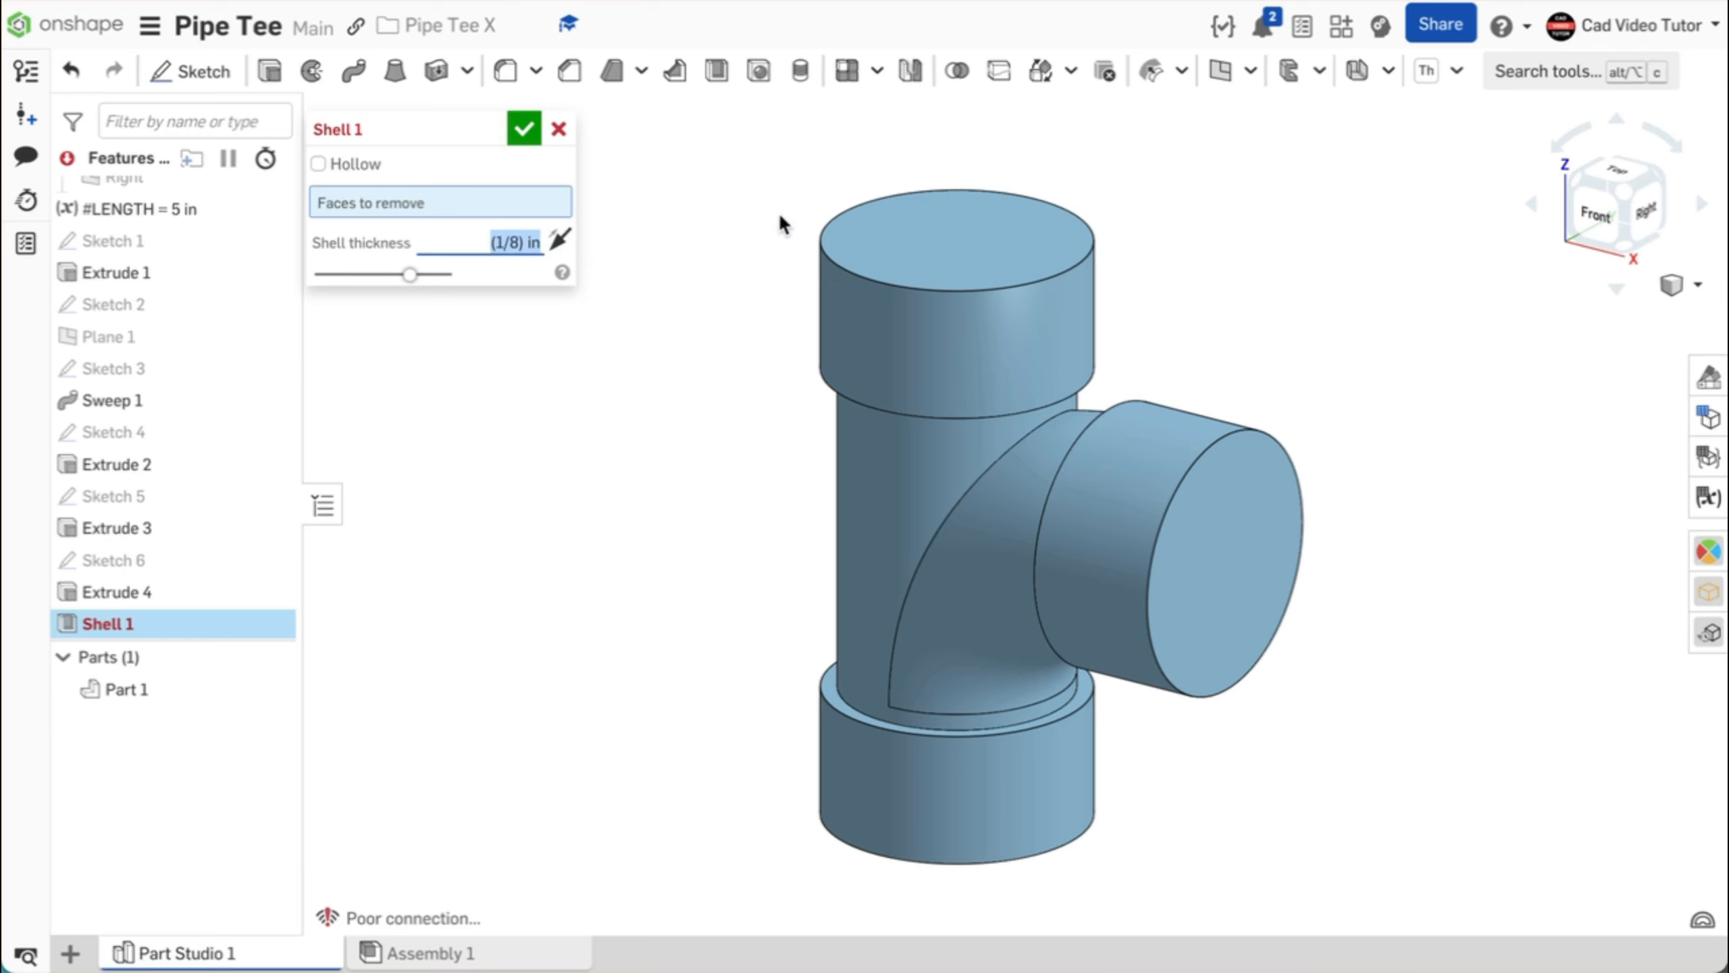
{"action": "left_click", "coordinate": [942, 235]}
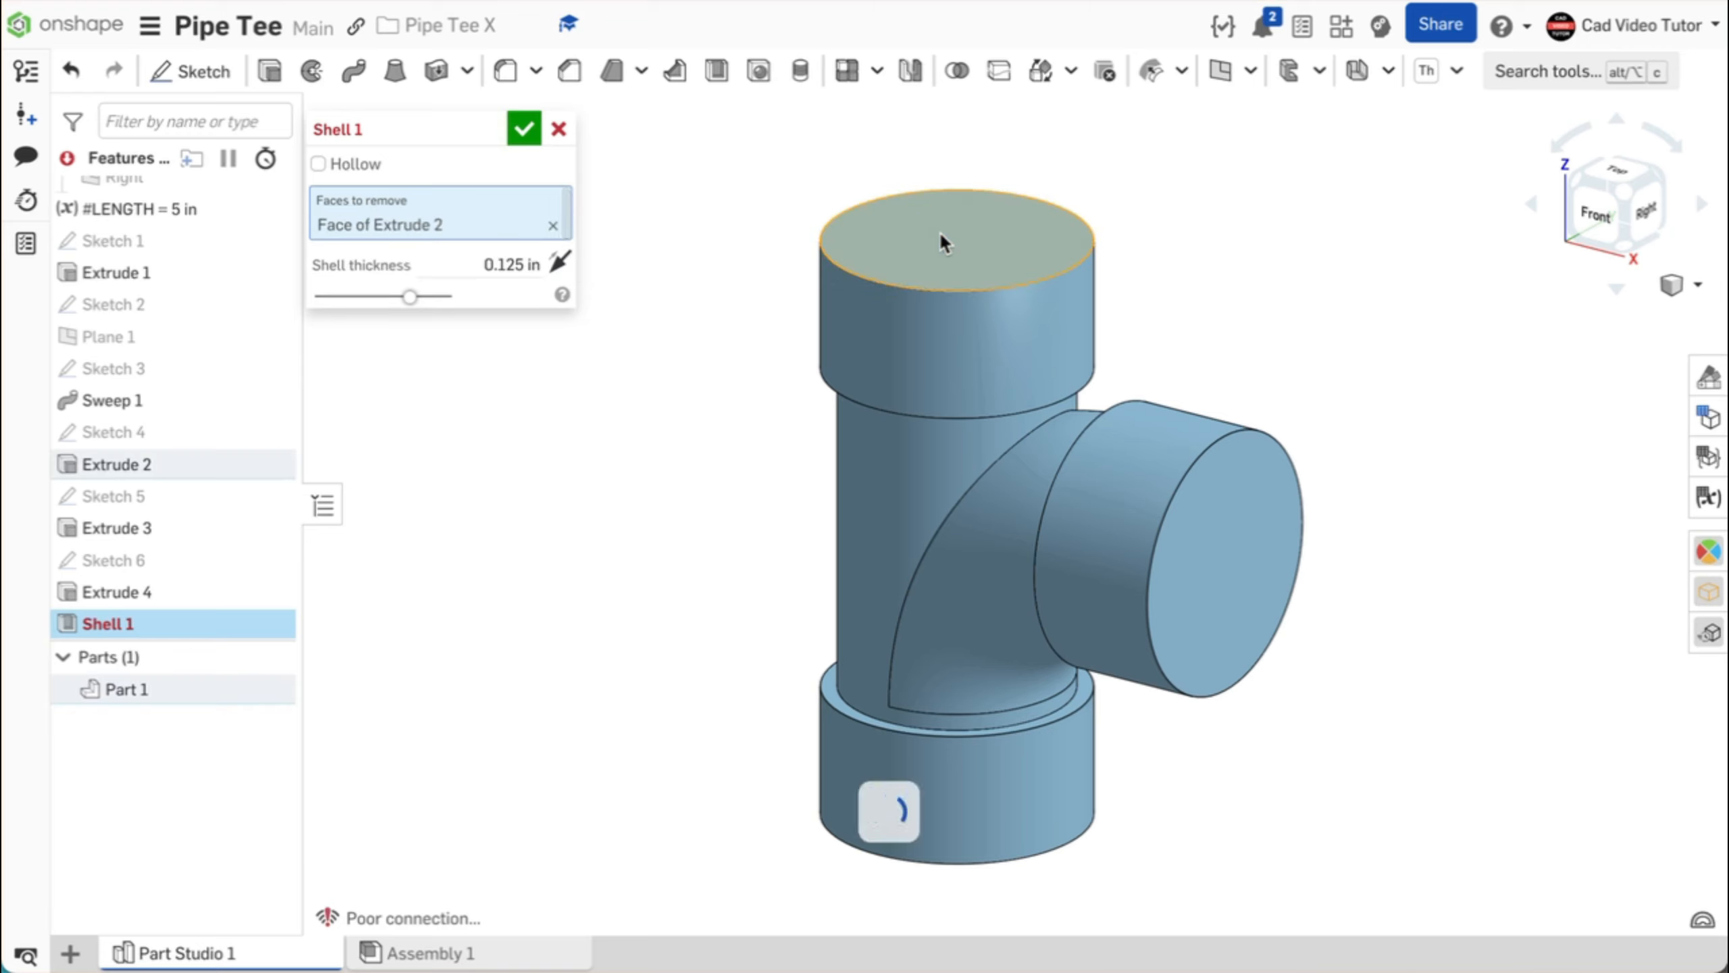
{"action": "left_click", "coordinate": [1188, 519]}
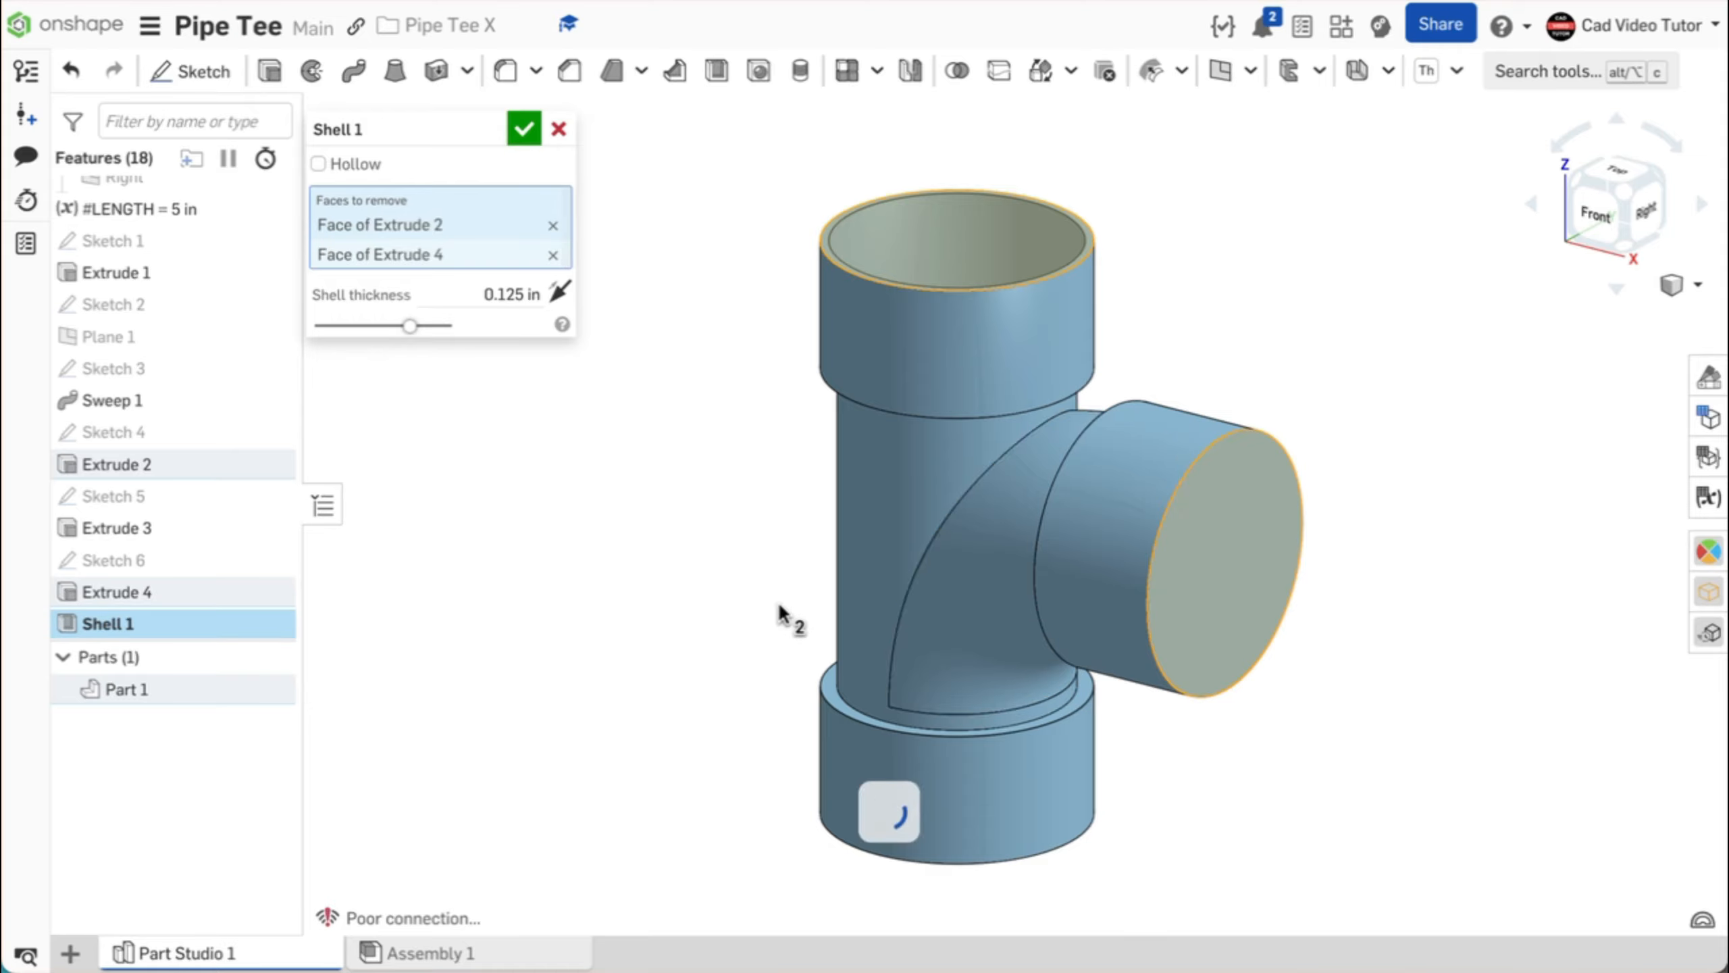
{"action": "right_click_drag", "start_coordinate": [779, 611], "coordinate": [794, 512]}
{"action": "left_click", "coordinate": [951, 872]}
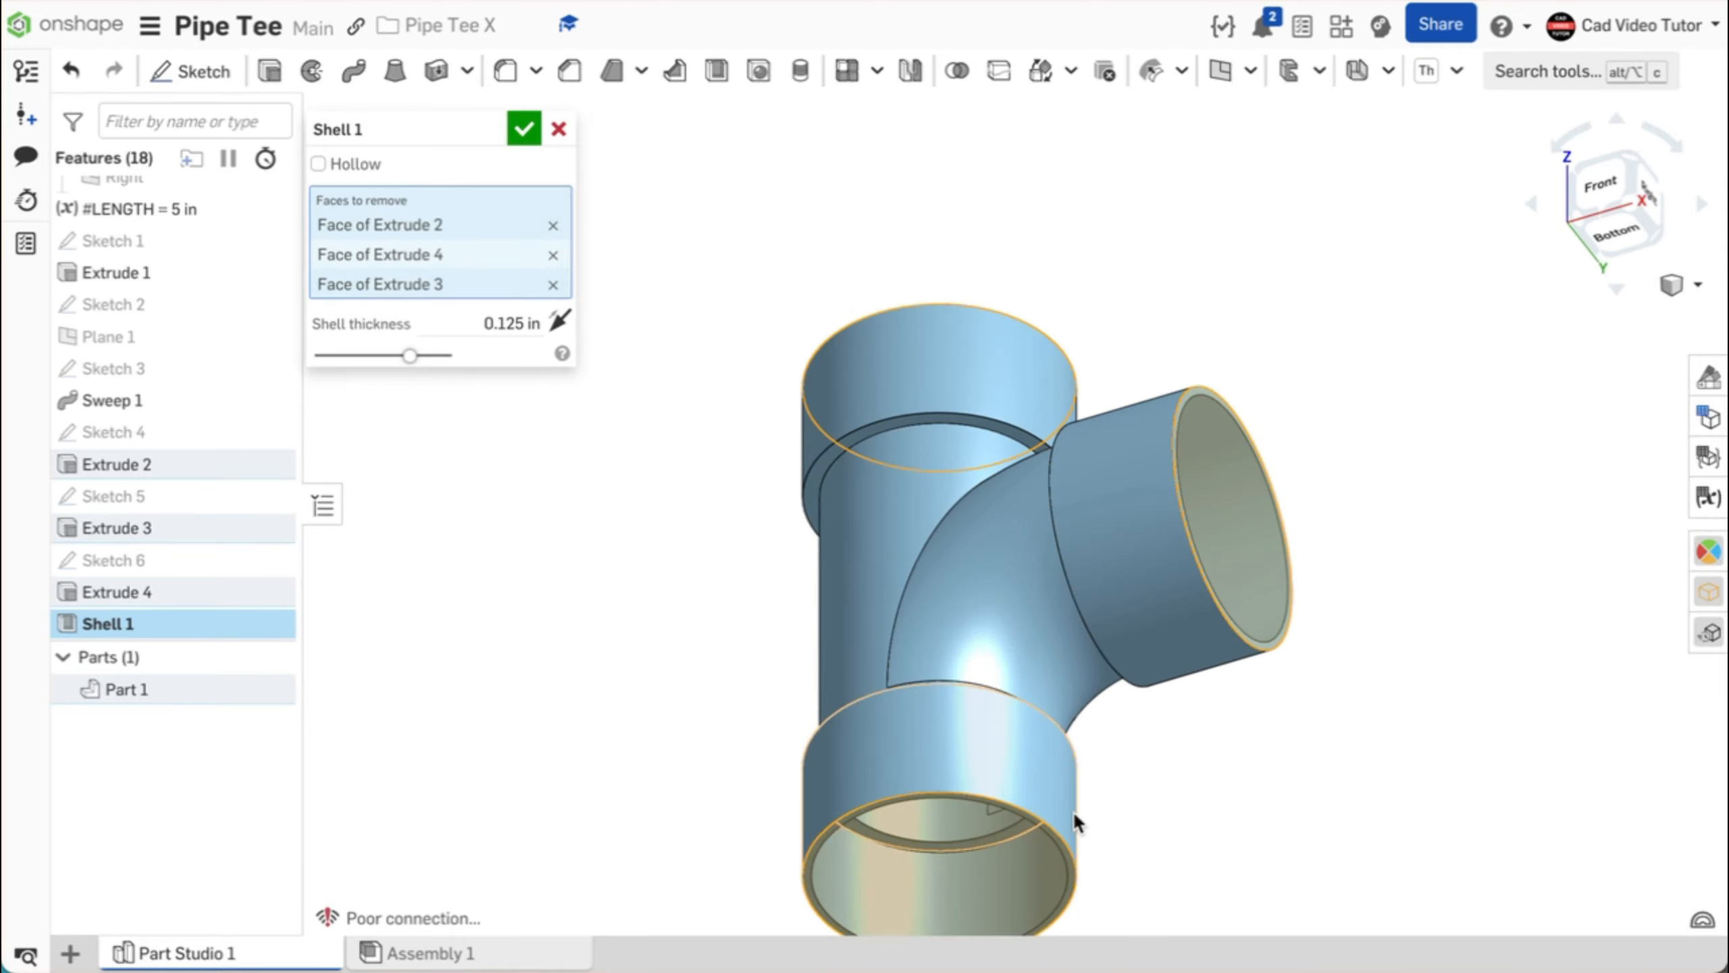
{"action": "right_click_drag", "start_coordinate": [1073, 811], "coordinate": [1088, 760]}
{"action": "middle_click_drag", "start_coordinate": [1088, 760], "coordinate": [1084, 886]}
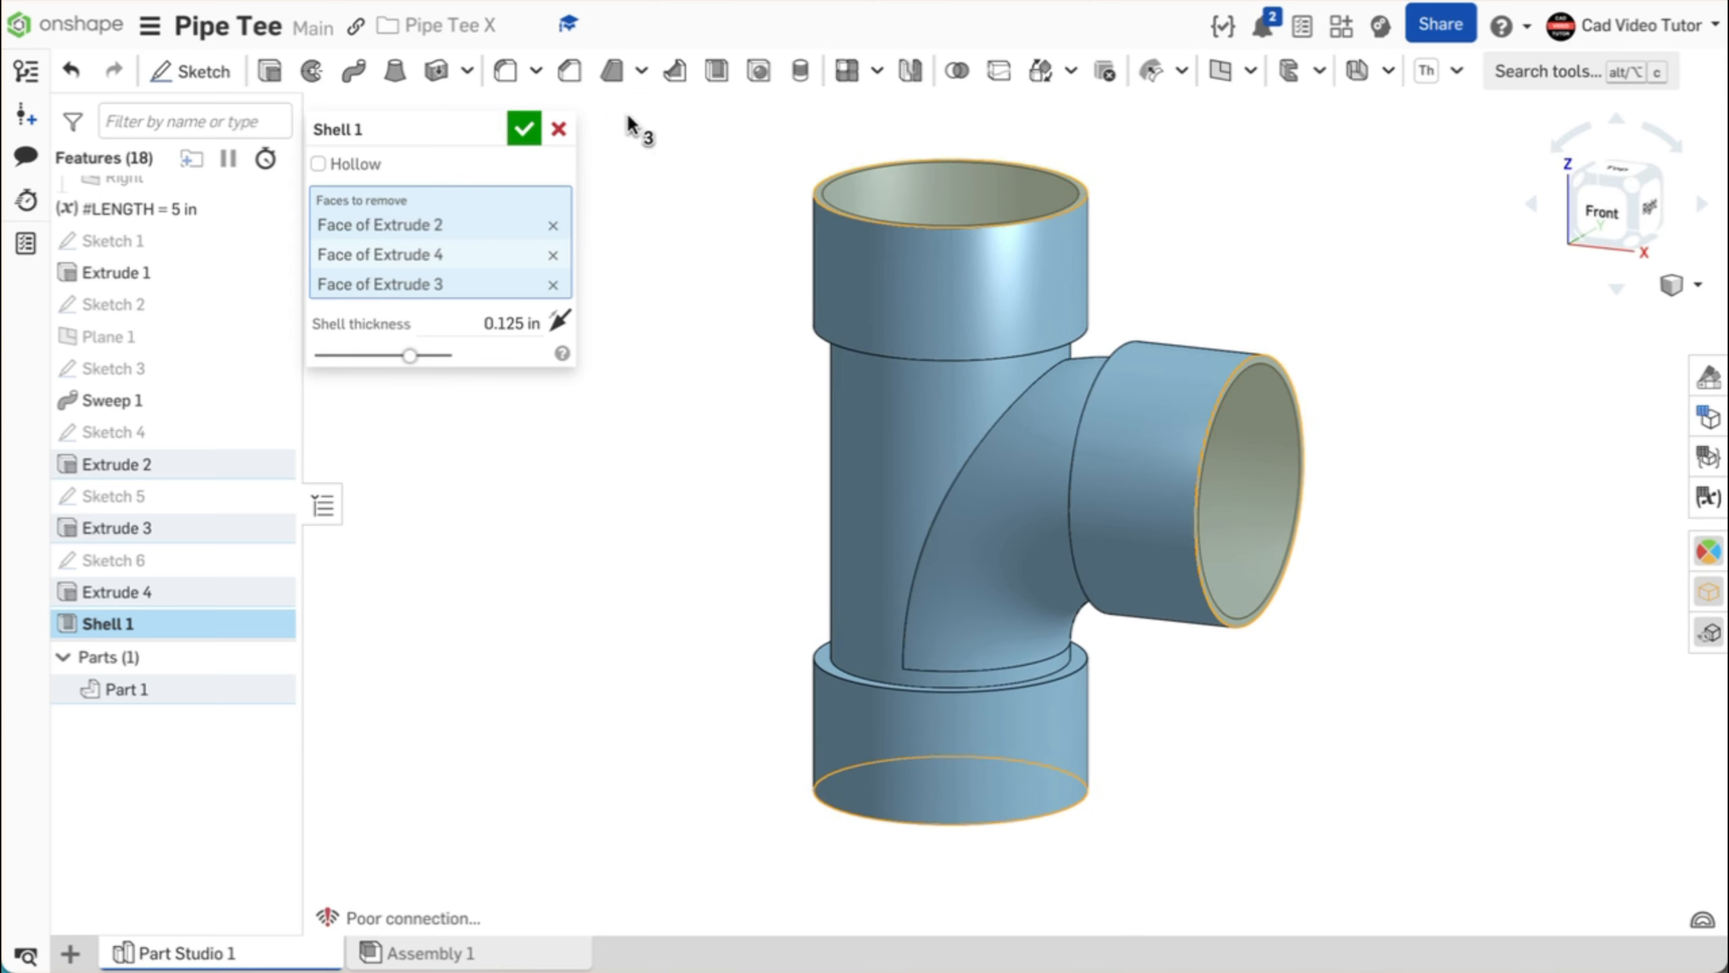
{"action": "left_click", "coordinate": [525, 127]}
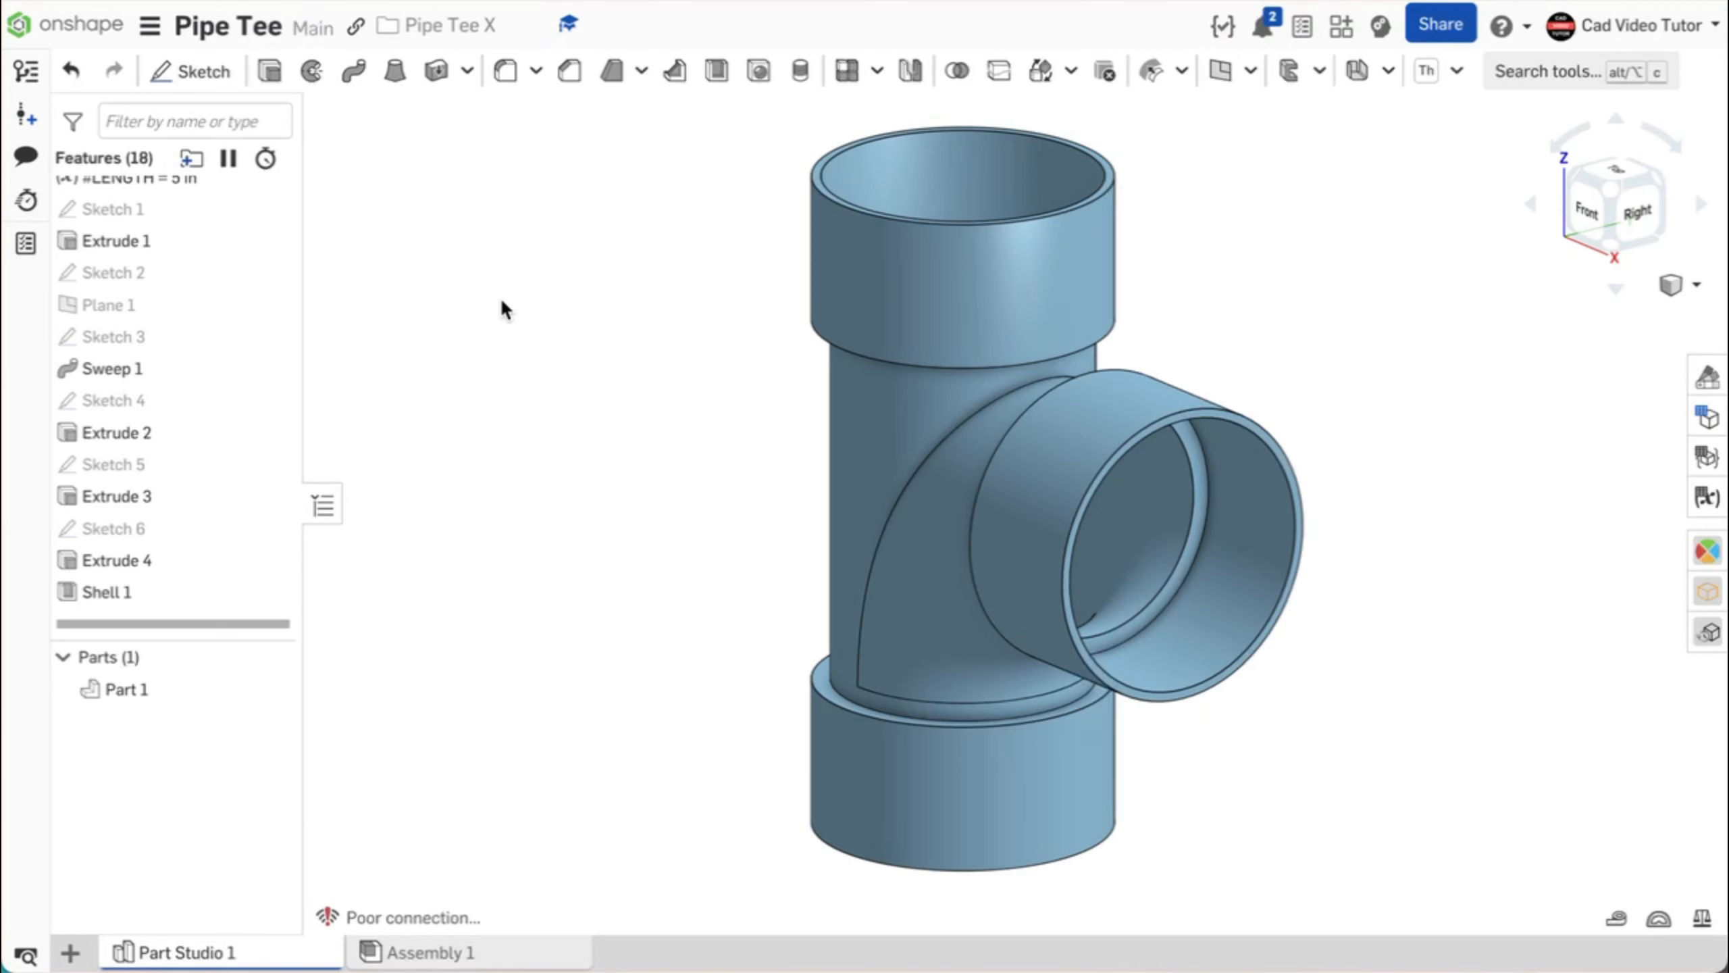
Step: Start a 1/16 in equal-distance chamfer on the upper collar's inner rim and the inner step edge below it
{"action": "left_click", "coordinate": [571, 72]}
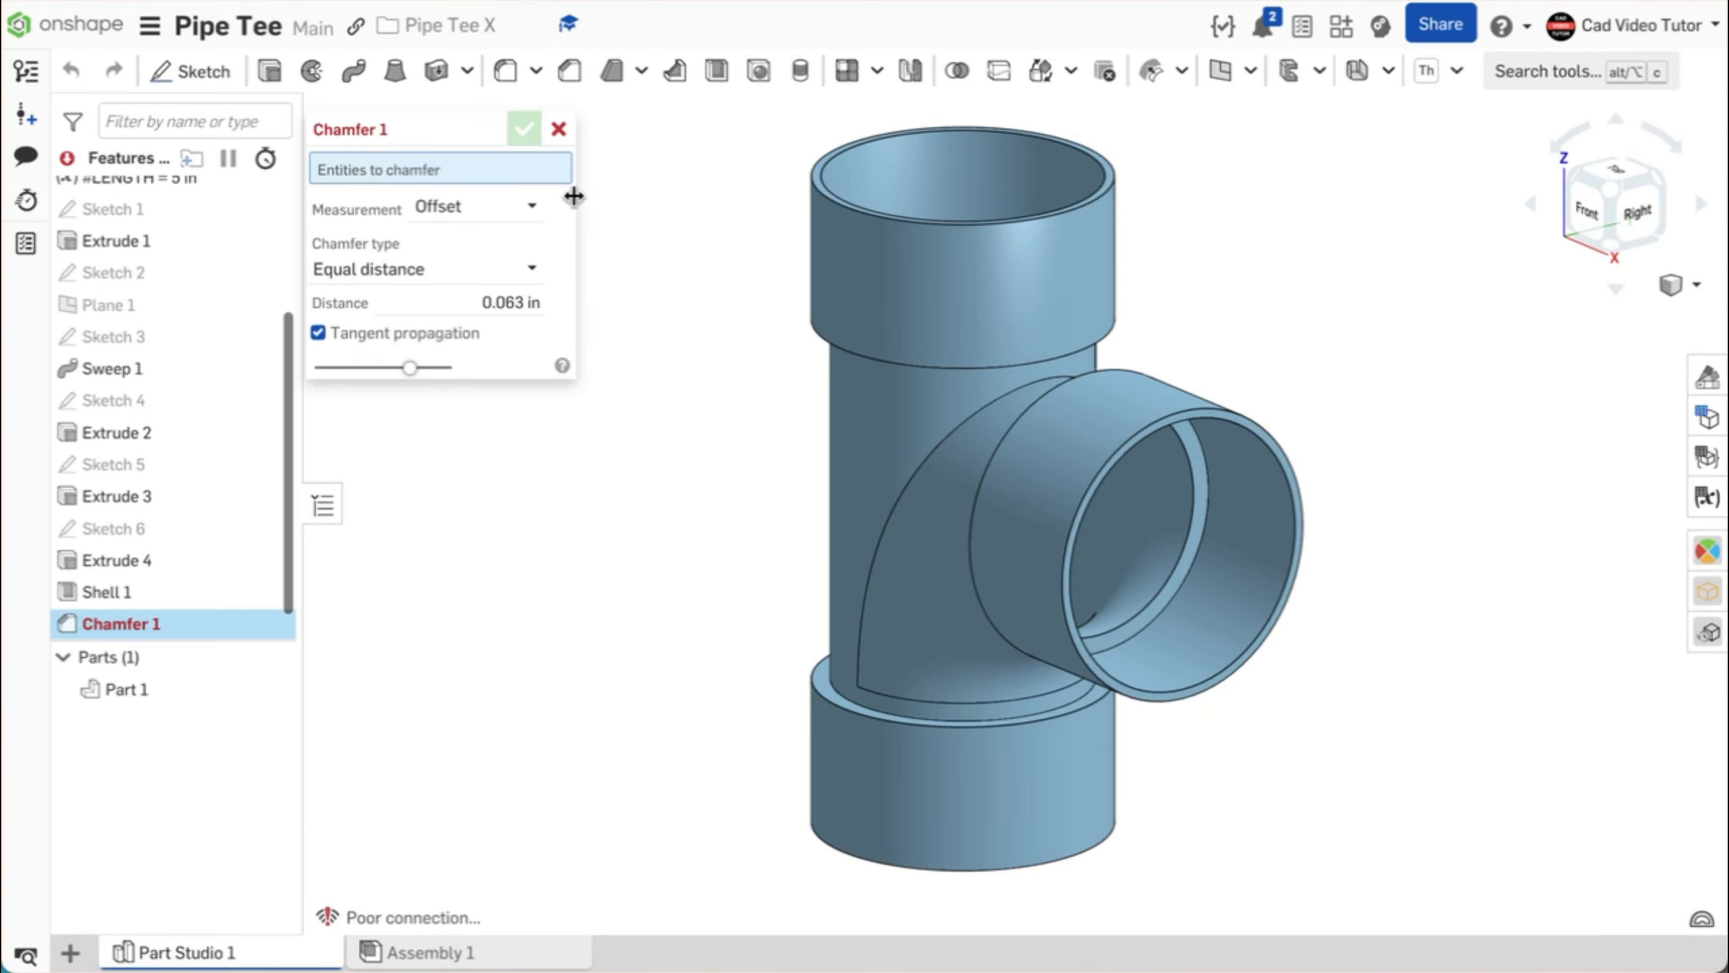
{"action": "left_click", "coordinate": [536, 269]}
{"action": "left_click", "coordinate": [469, 305]}
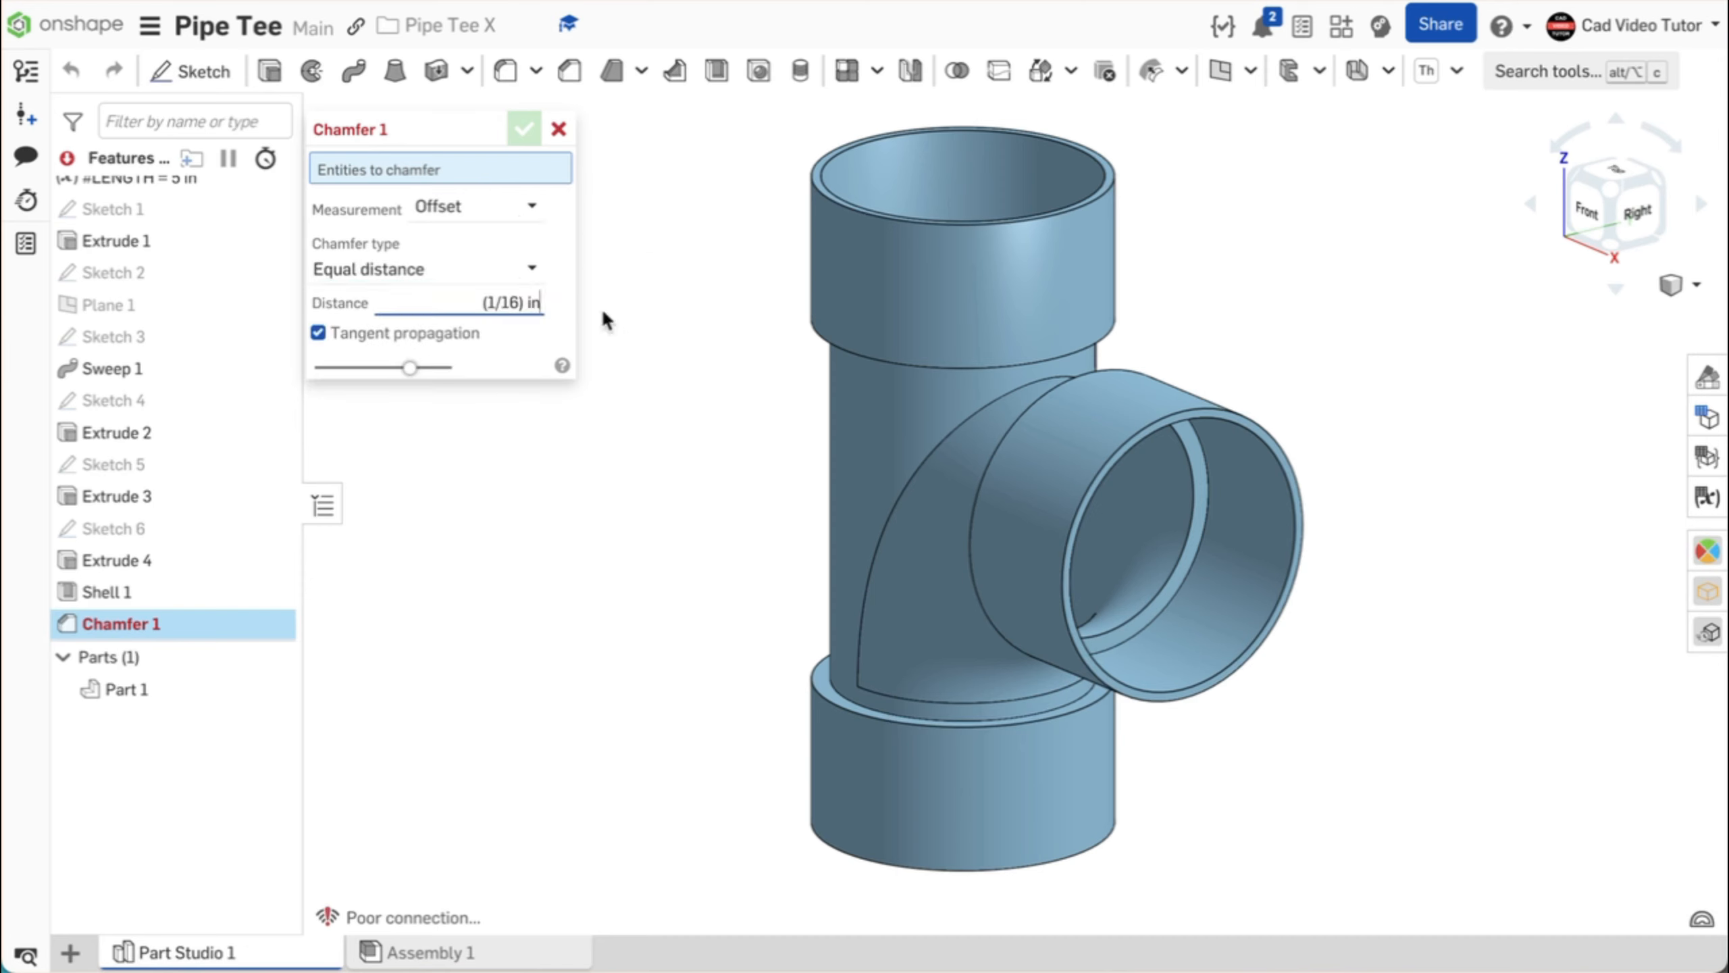
{"action": "left_click_drag", "start_coordinate": [455, 300], "coordinate": [581, 310]}
{"action": "type", "text": "1/16"}
{"action": "key", "text": "Return"}
{"action": "left_click", "coordinate": [651, 303]}
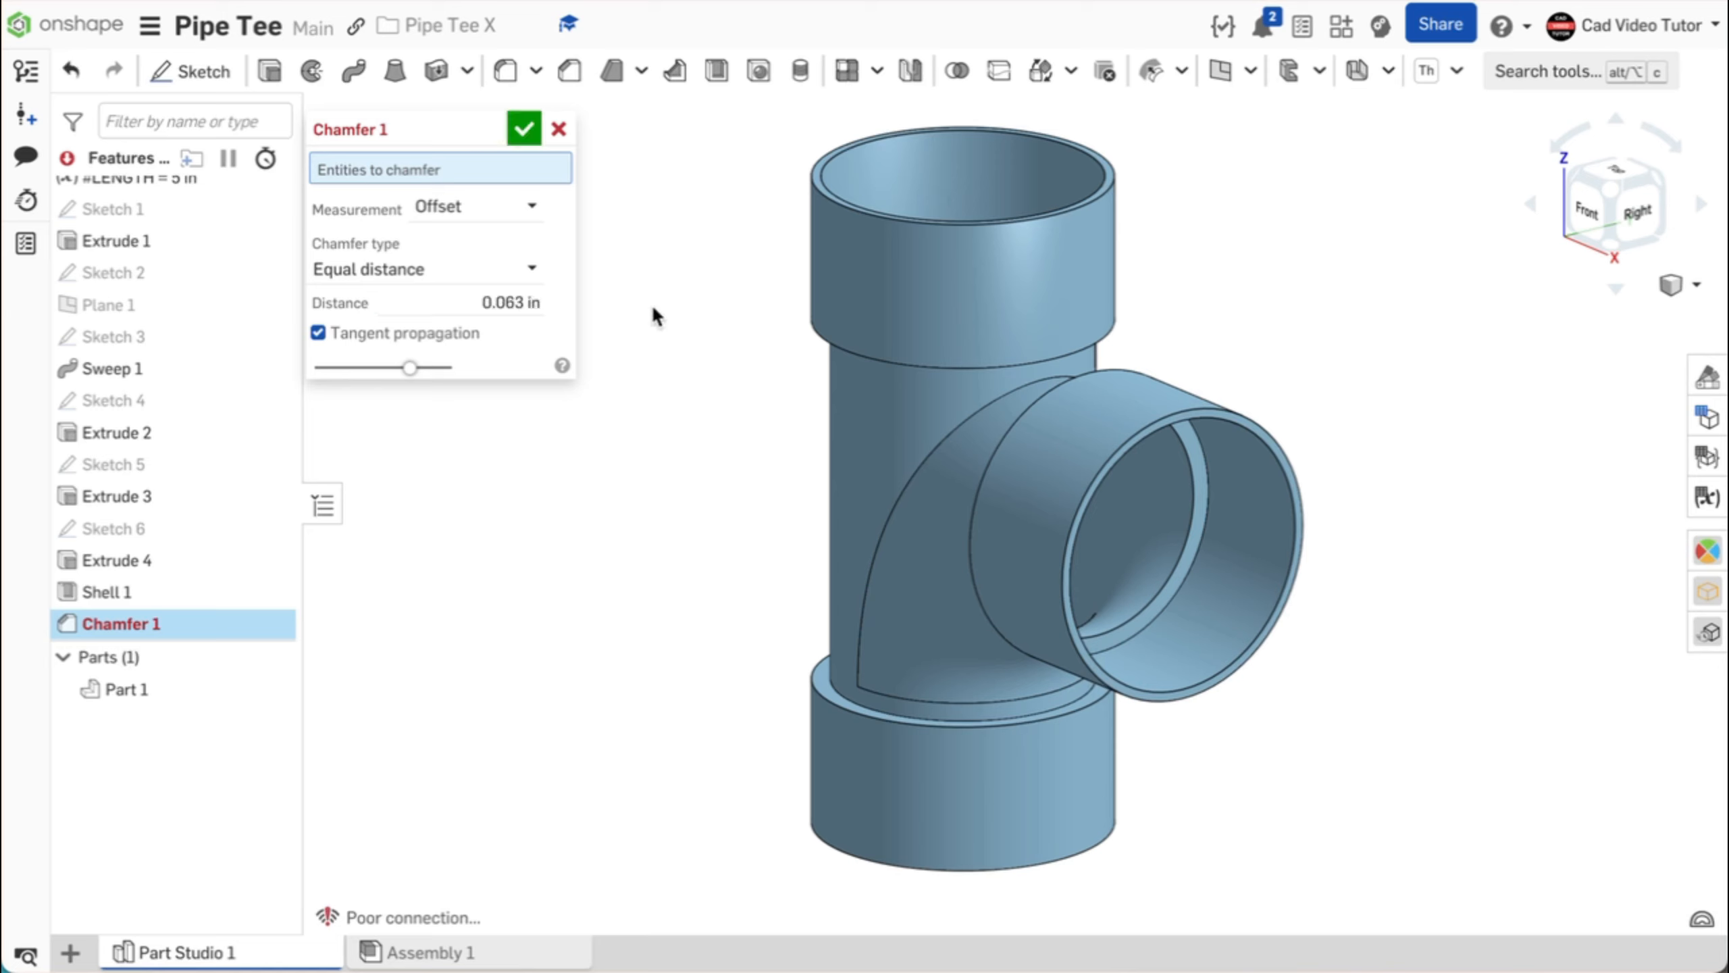
{"action": "right_click_drag", "start_coordinate": [753, 165], "coordinate": [745, 229]}
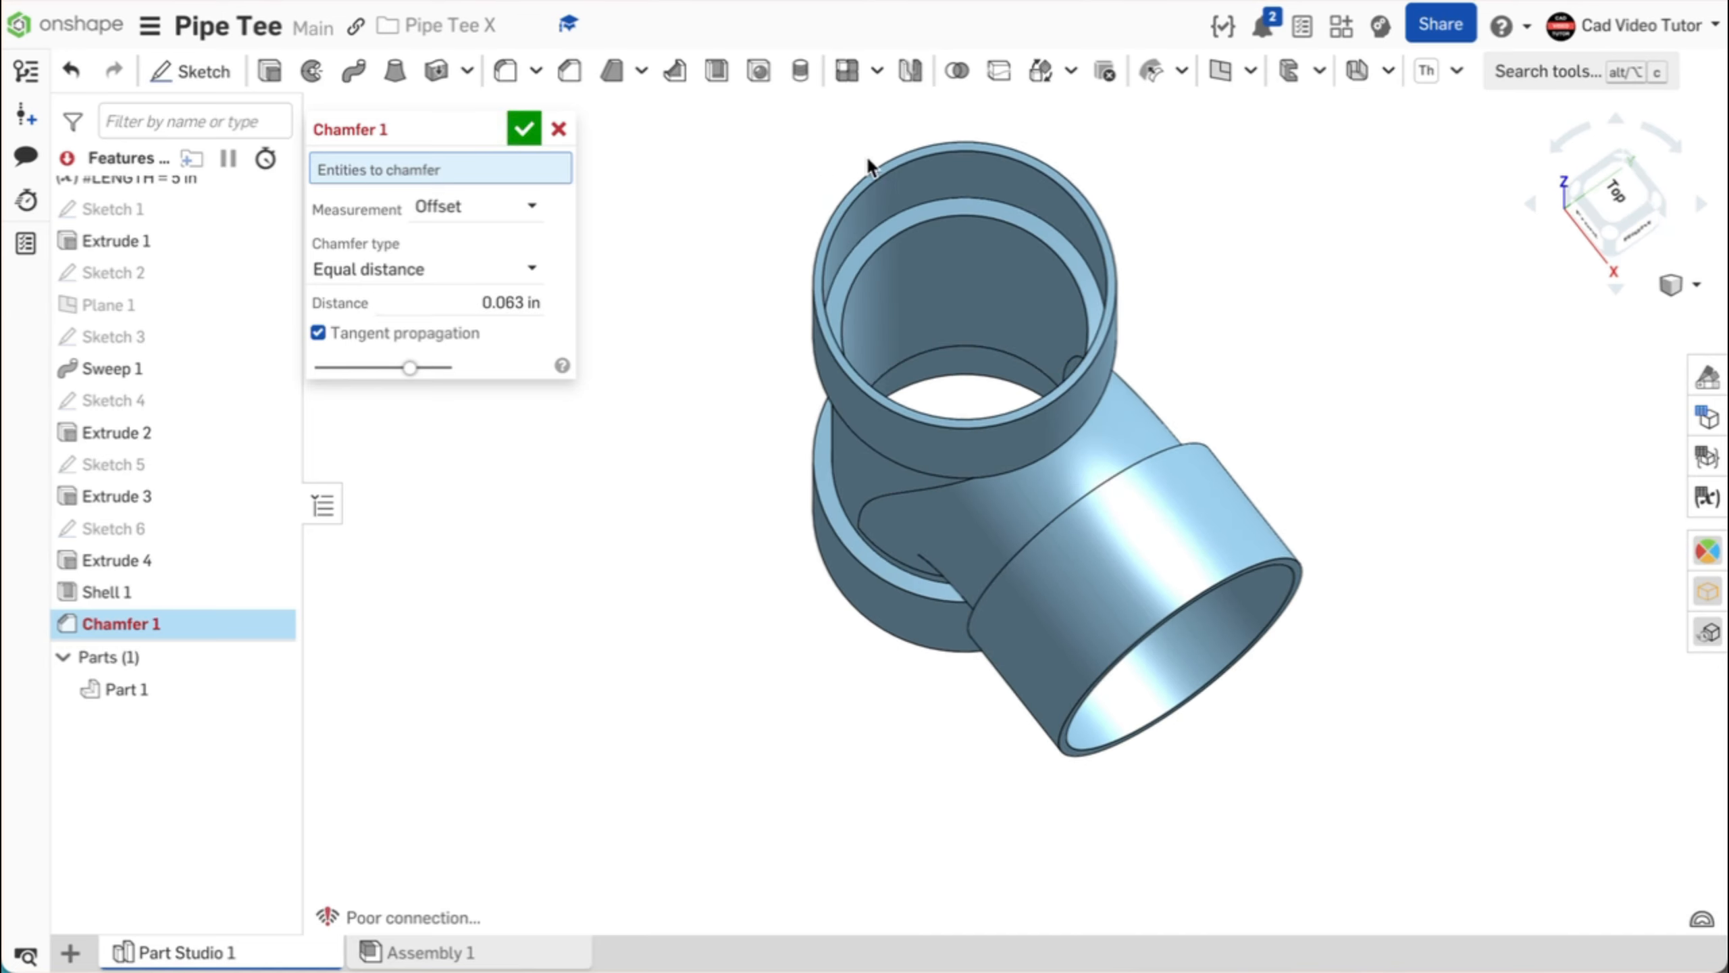
{"action": "left_click", "coordinate": [898, 169]}
{"action": "left_click", "coordinate": [935, 218]}
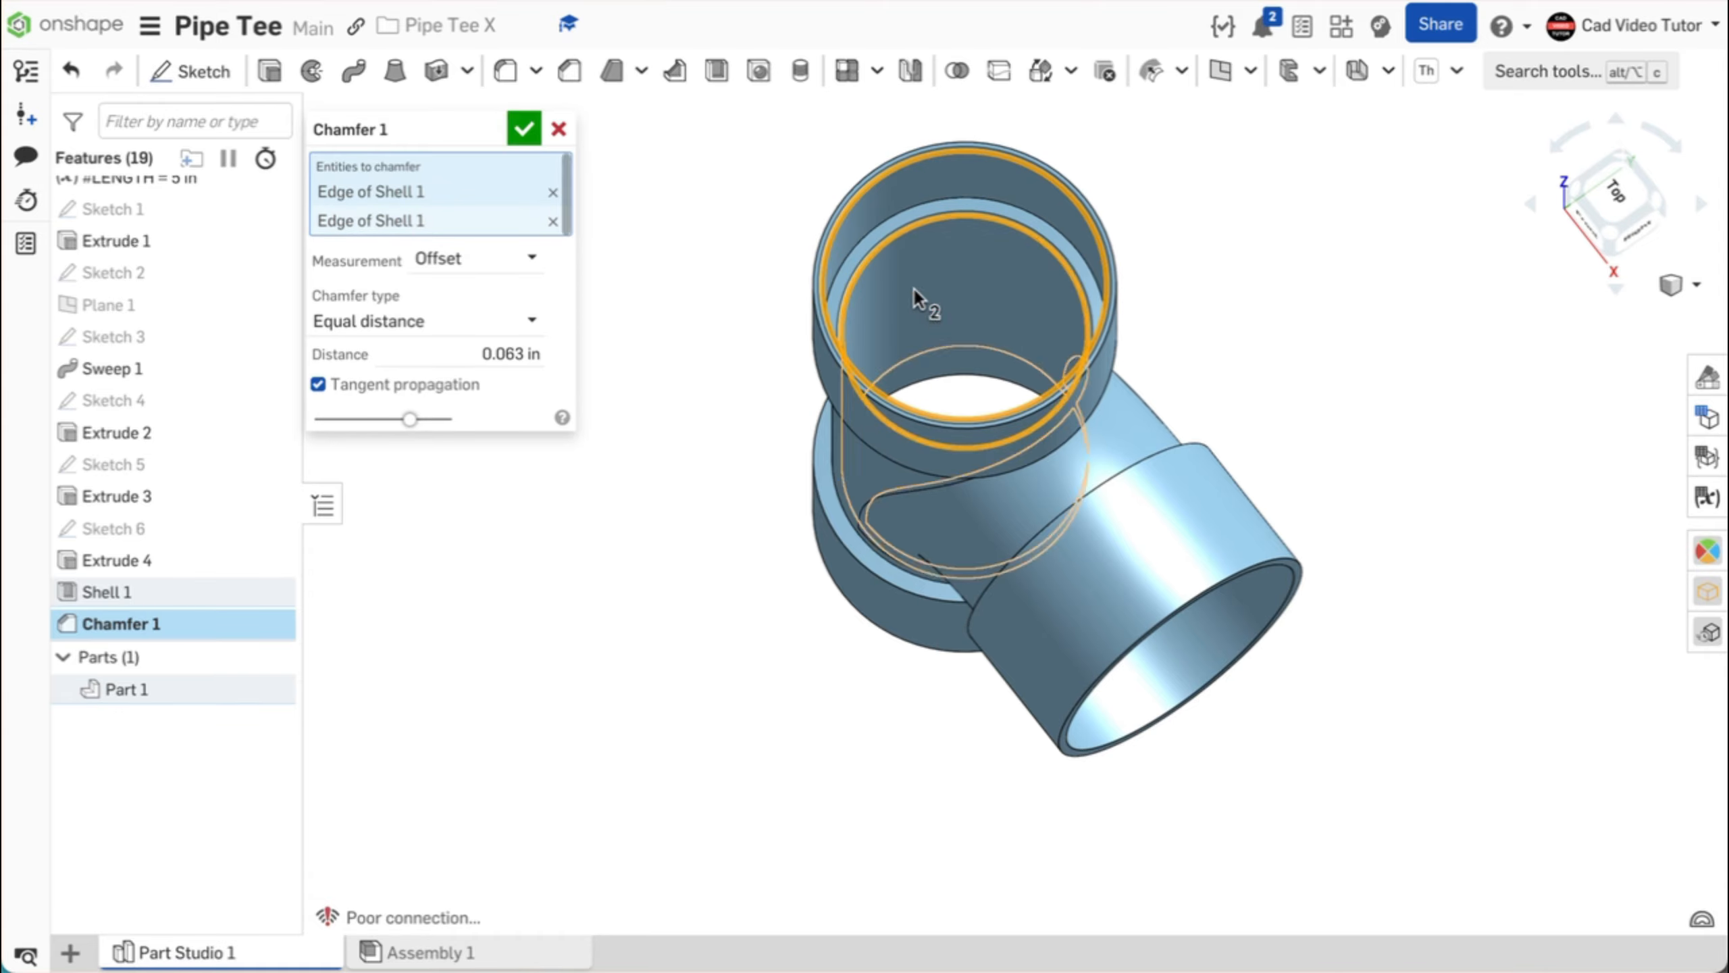
Step: Add the inner rim and inner step edges of the lower and branch collars, finish the chamfer, and show the isometric view
{"action": "right_click_drag", "start_coordinate": [764, 564], "coordinate": [799, 390]}
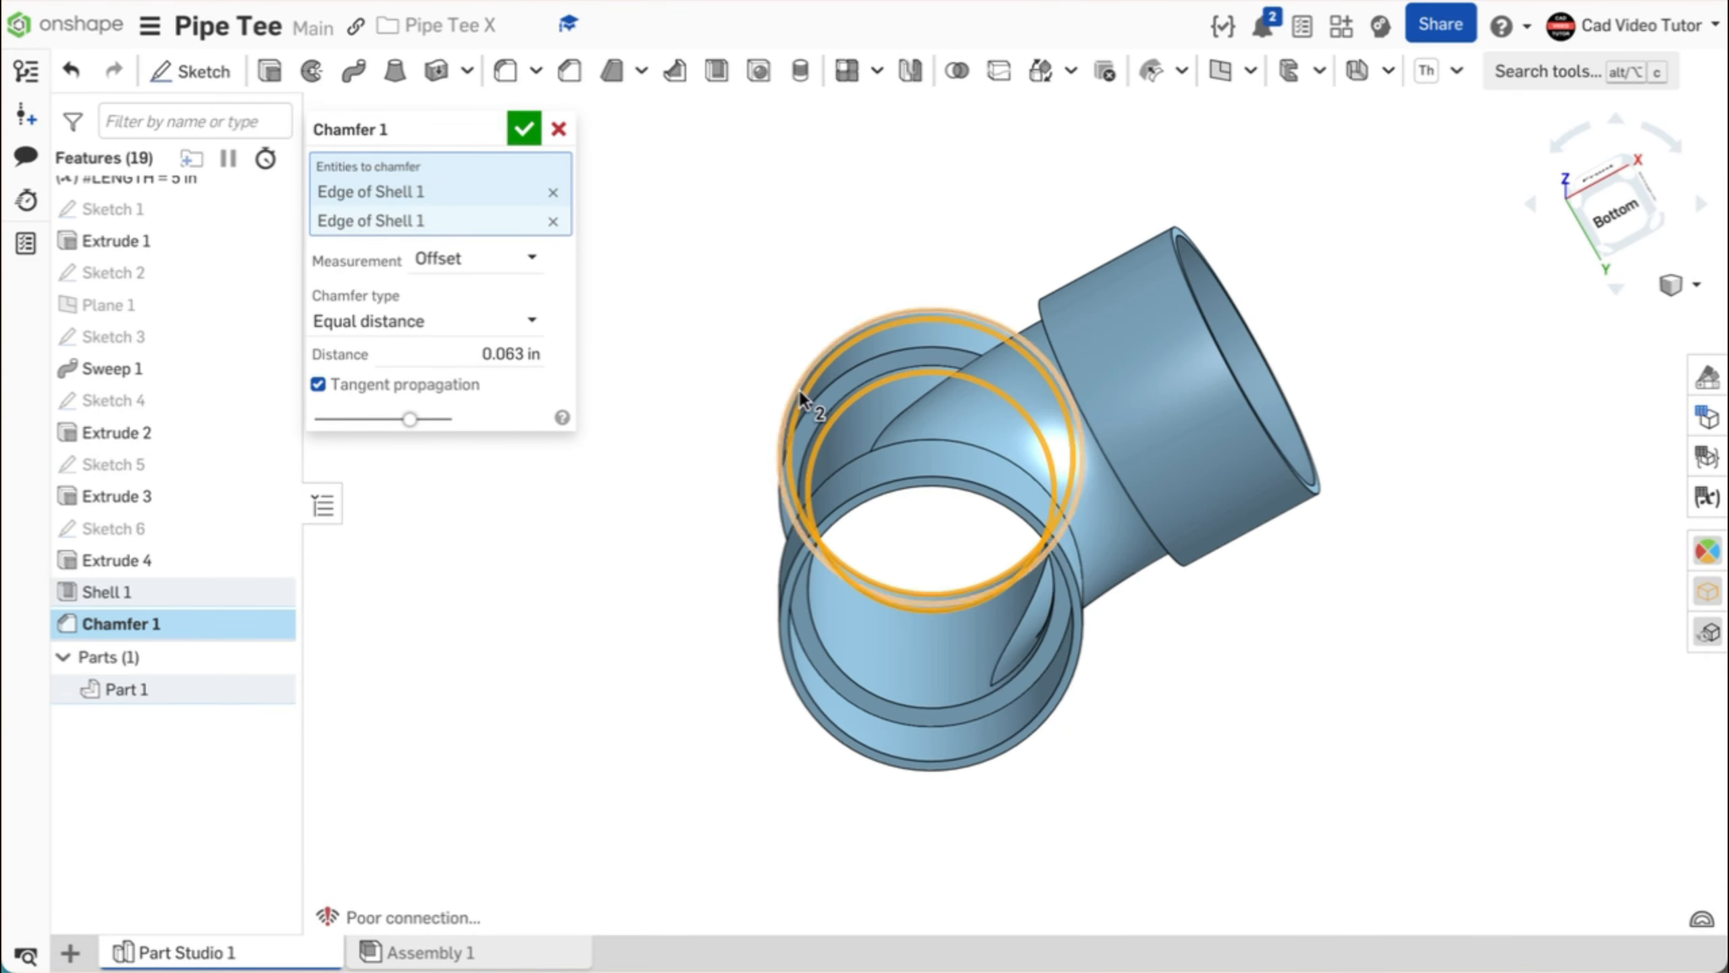
{"action": "scroll", "coordinate": [827, 705], "scroll_direction": "up", "scroll_amount": 3}
{"action": "left_click", "coordinate": [815, 703]}
{"action": "left_click", "coordinate": [1269, 554]}
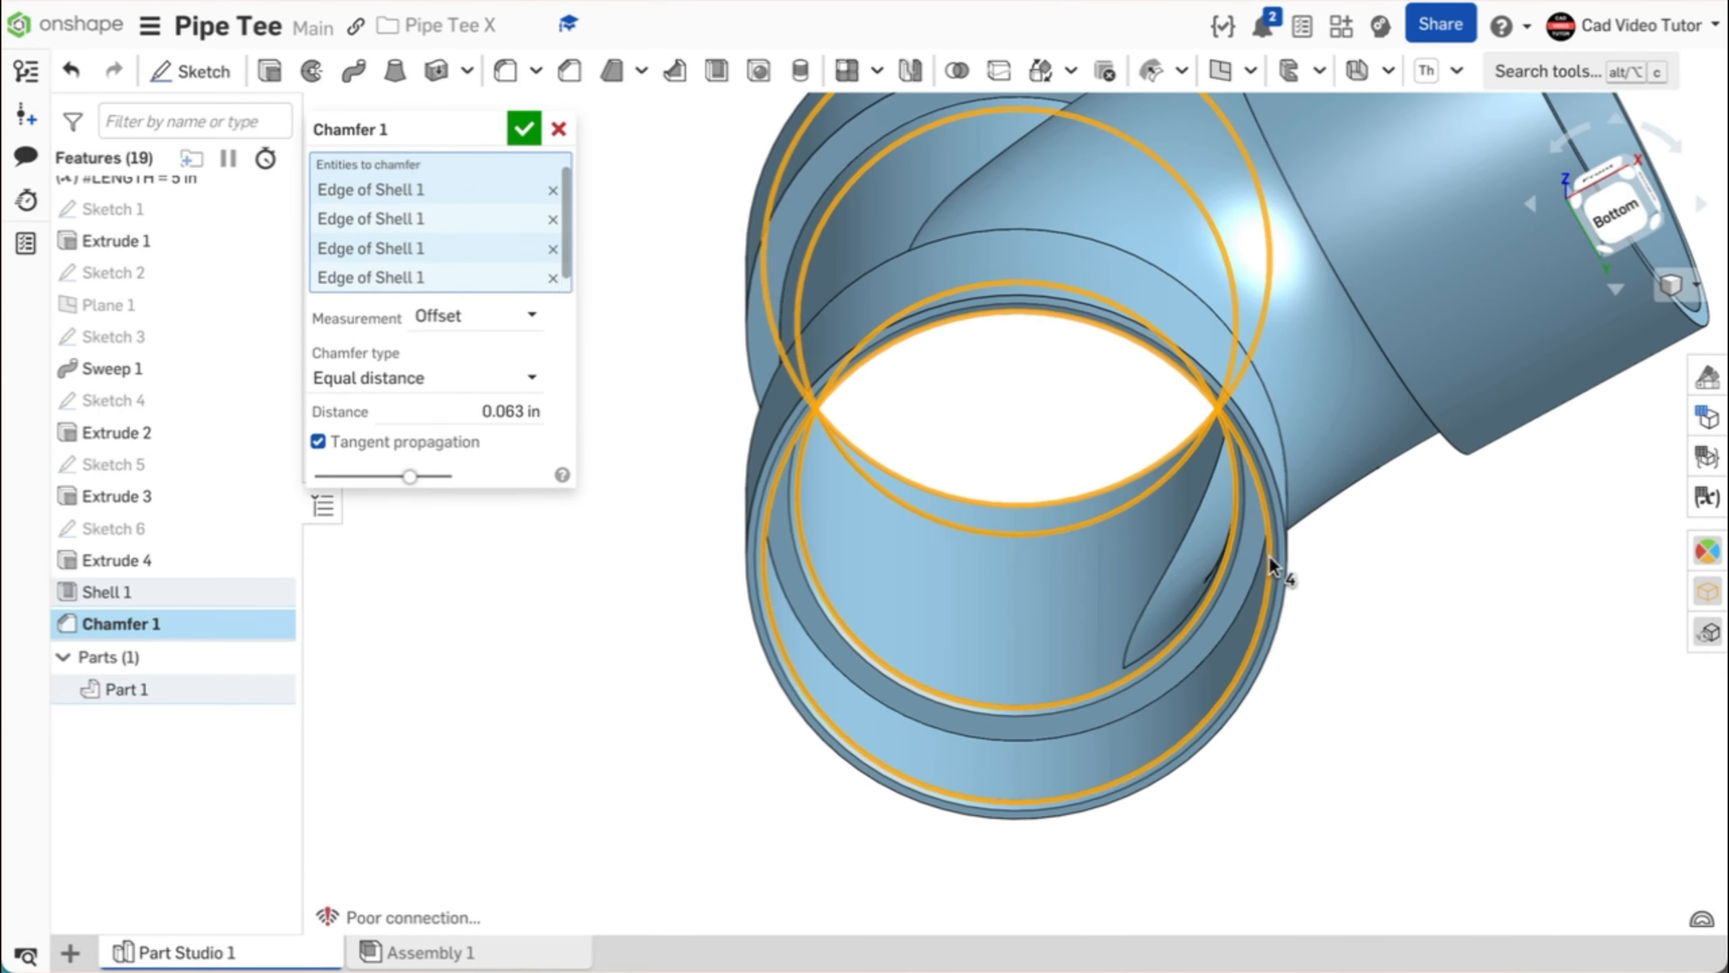
{"action": "right_click_drag", "start_coordinate": [1268, 555], "coordinate": [1293, 681]}
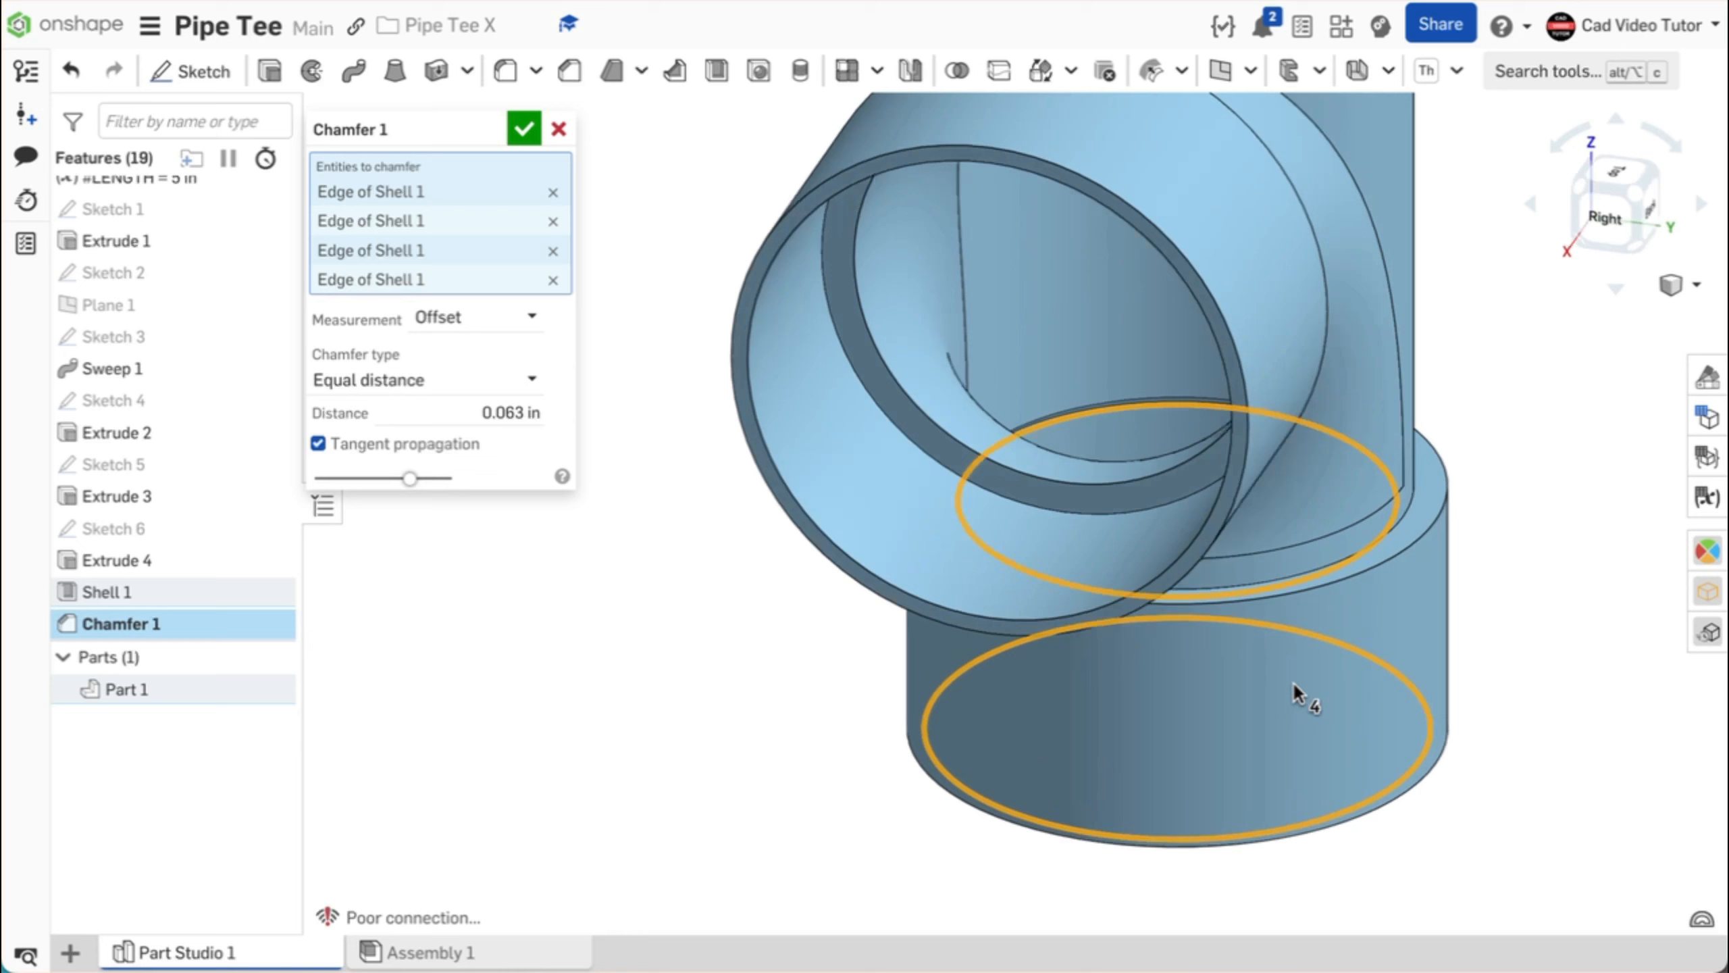
{"action": "left_click", "coordinate": [753, 400]}
{"action": "left_click", "coordinate": [875, 348]}
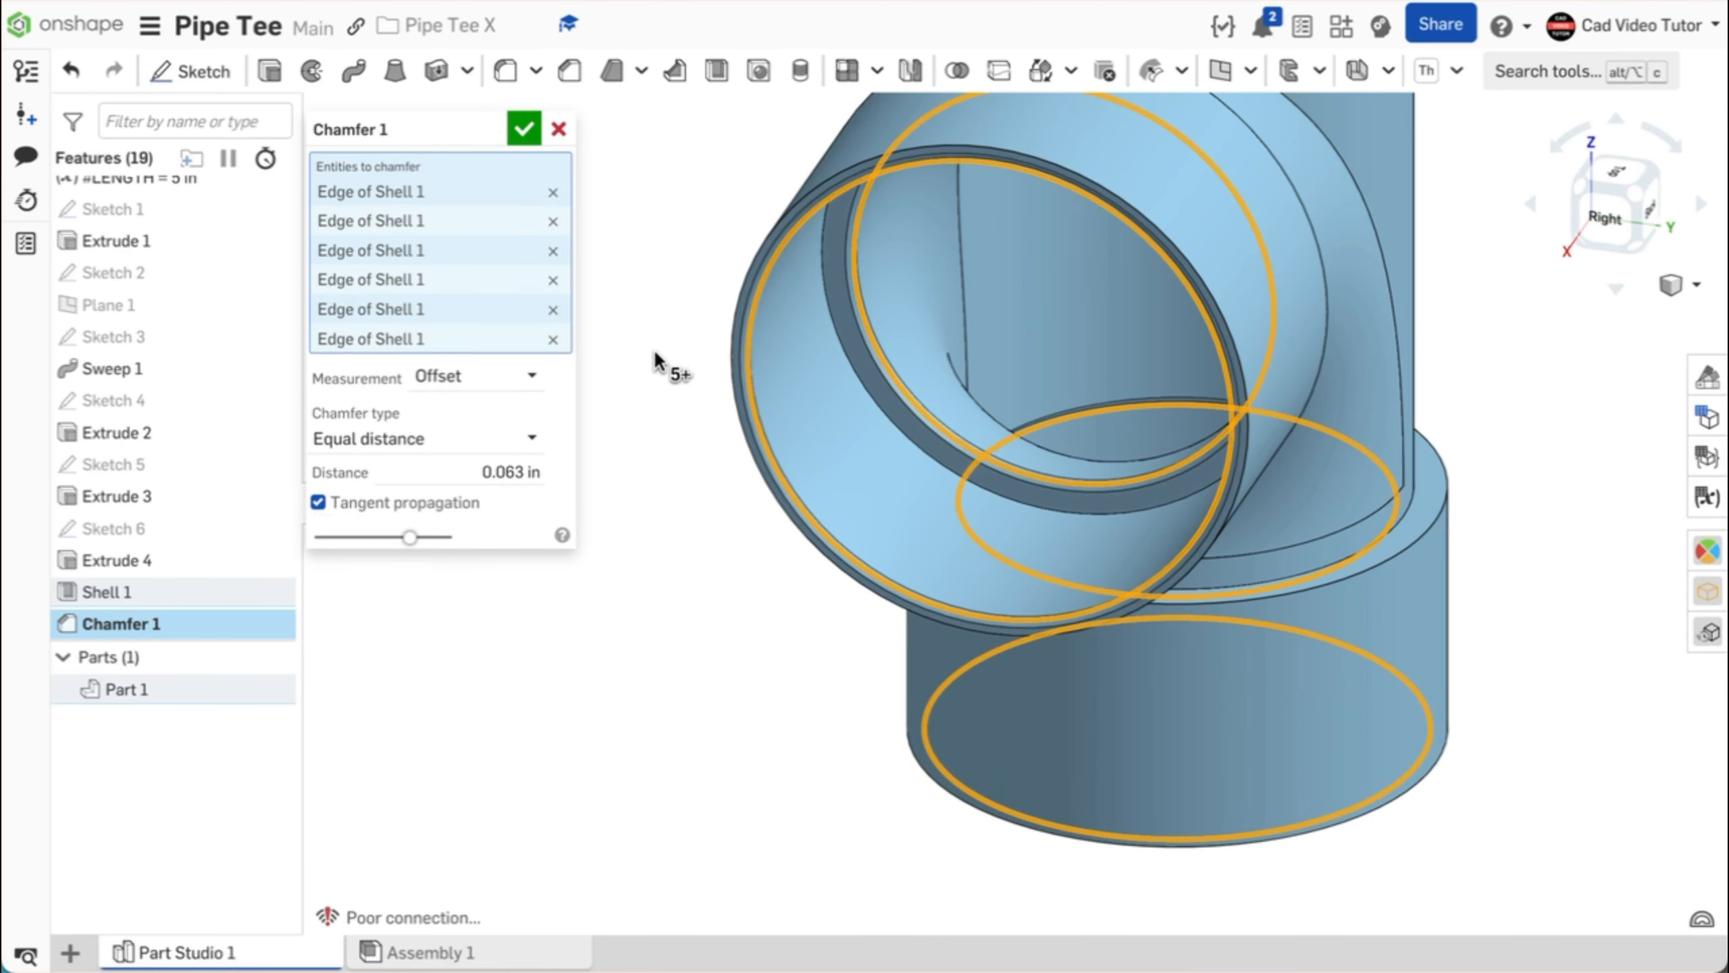
{"action": "key", "text": "shift+7"}
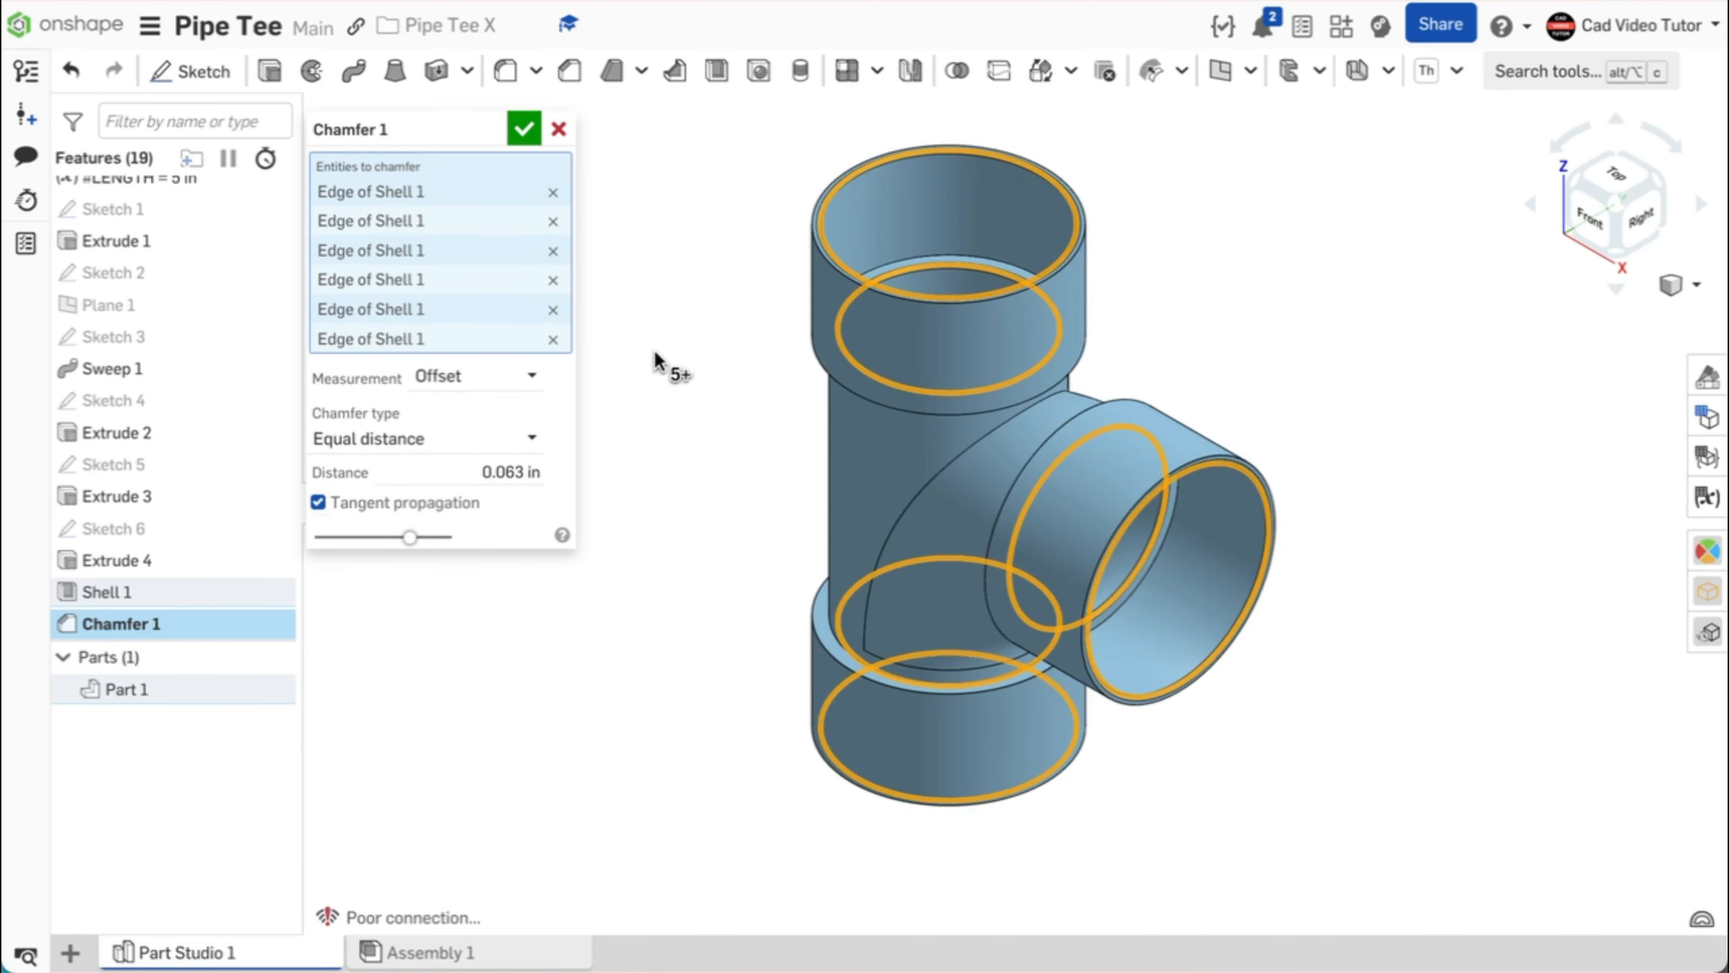
{"action": "left_click", "coordinate": [524, 128]}
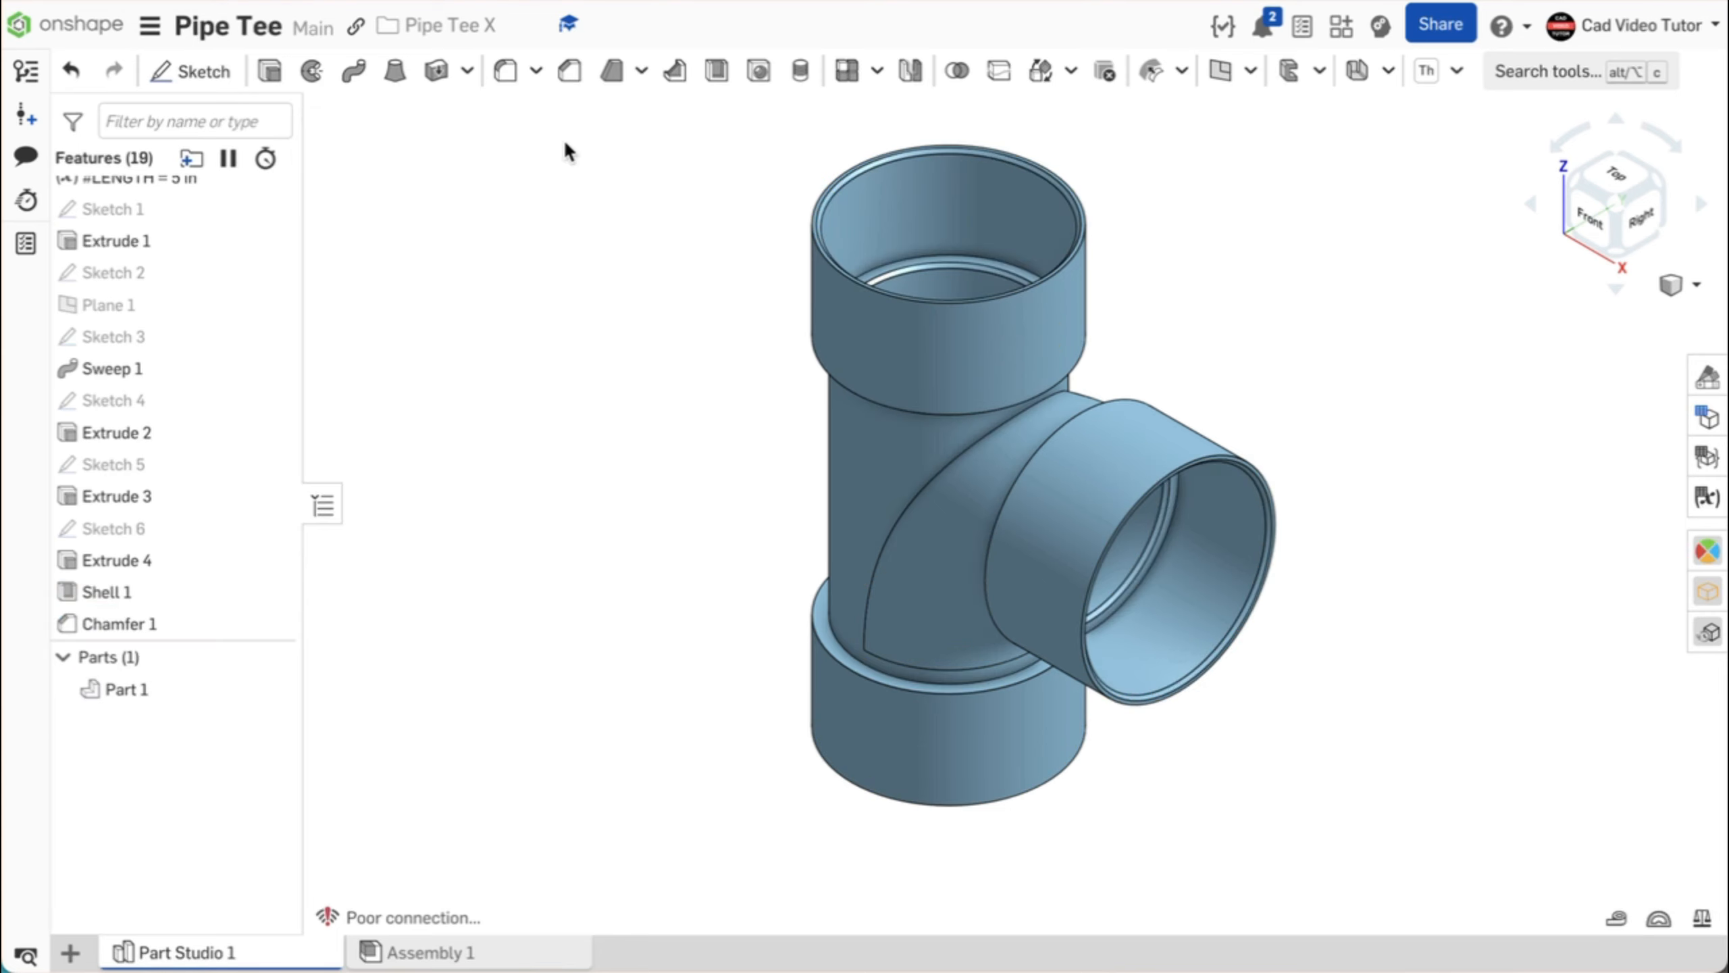
{"action": "right_click_drag", "start_coordinate": [564, 151], "coordinate": [527, 275]}
{"action": "key", "text": "shift+7"}
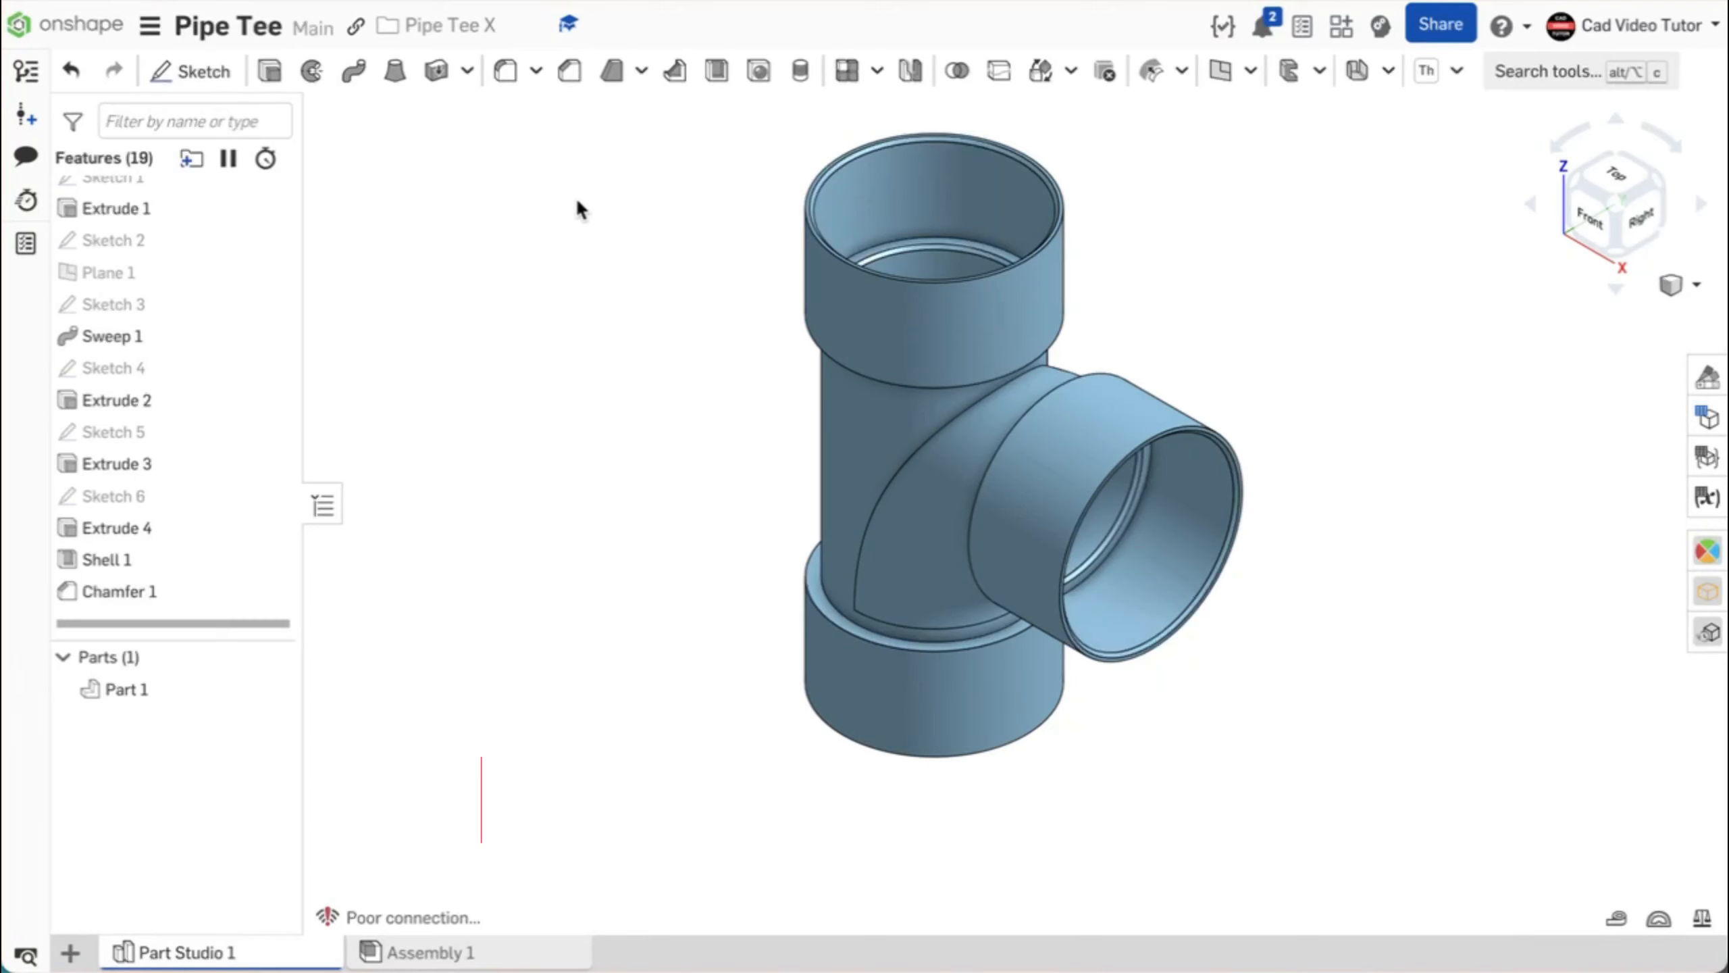
Step: Start a 1/8 in radius edge fillet on the outer edges where the upper and lower collars meet the main pipe
{"action": "left_click", "coordinate": [535, 71]}
{"action": "left_click", "coordinate": [533, 117]}
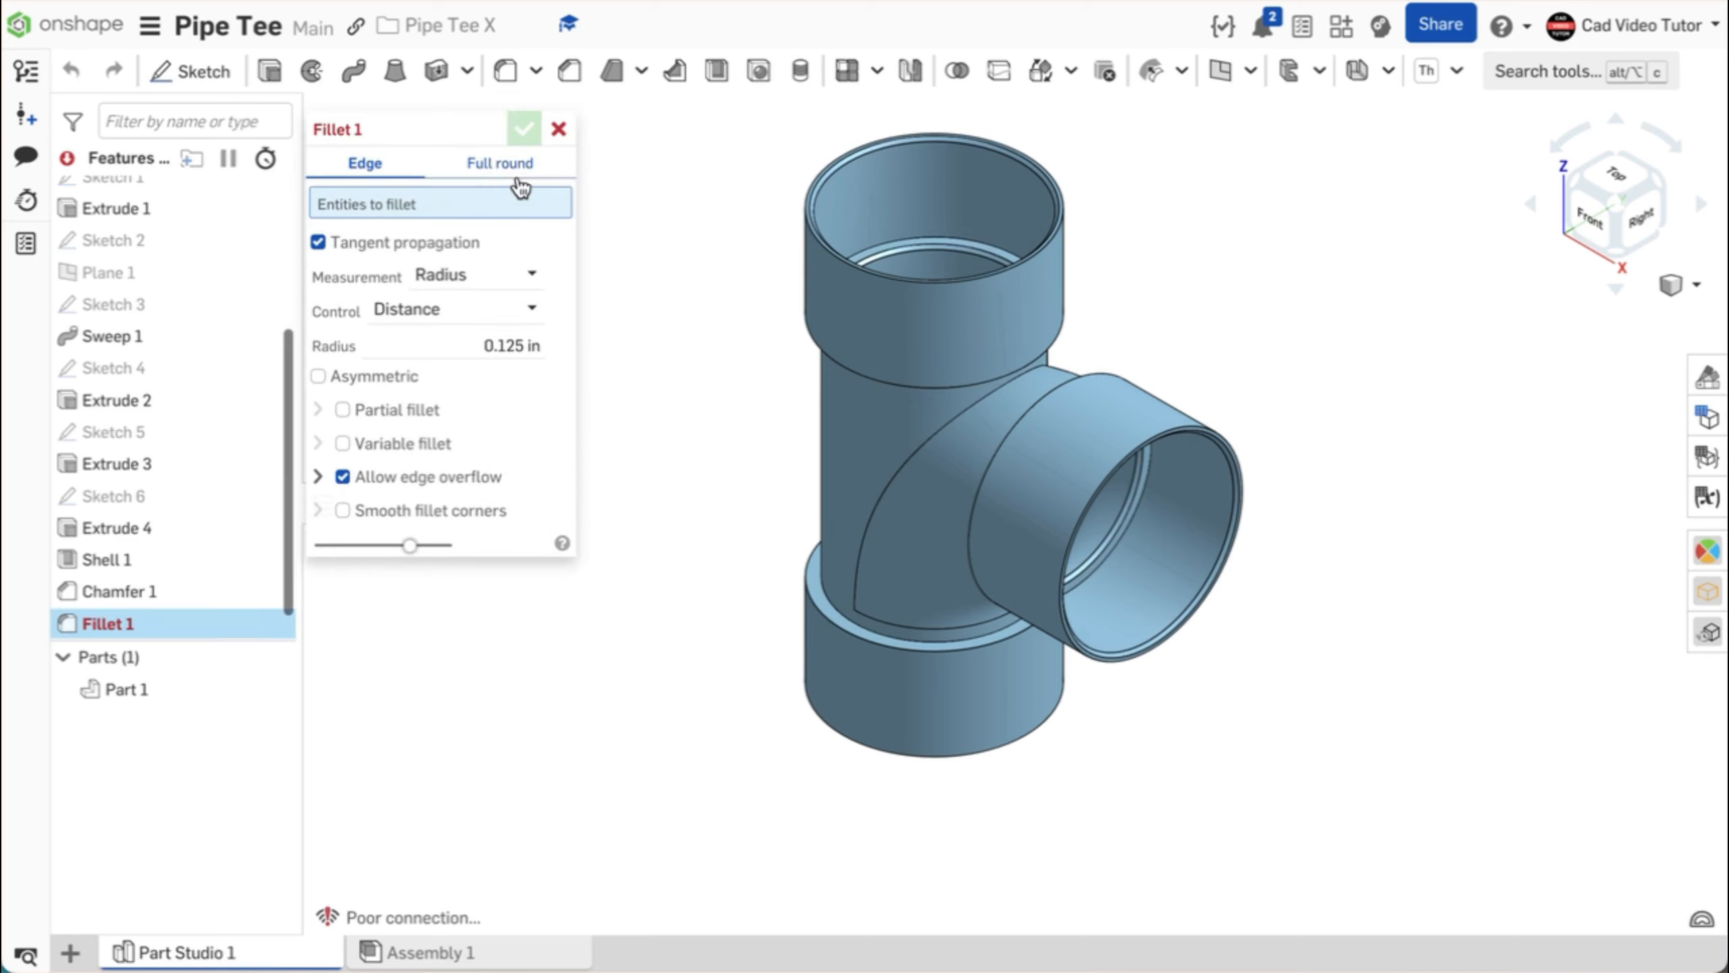
{"action": "left_click", "coordinate": [534, 345]}
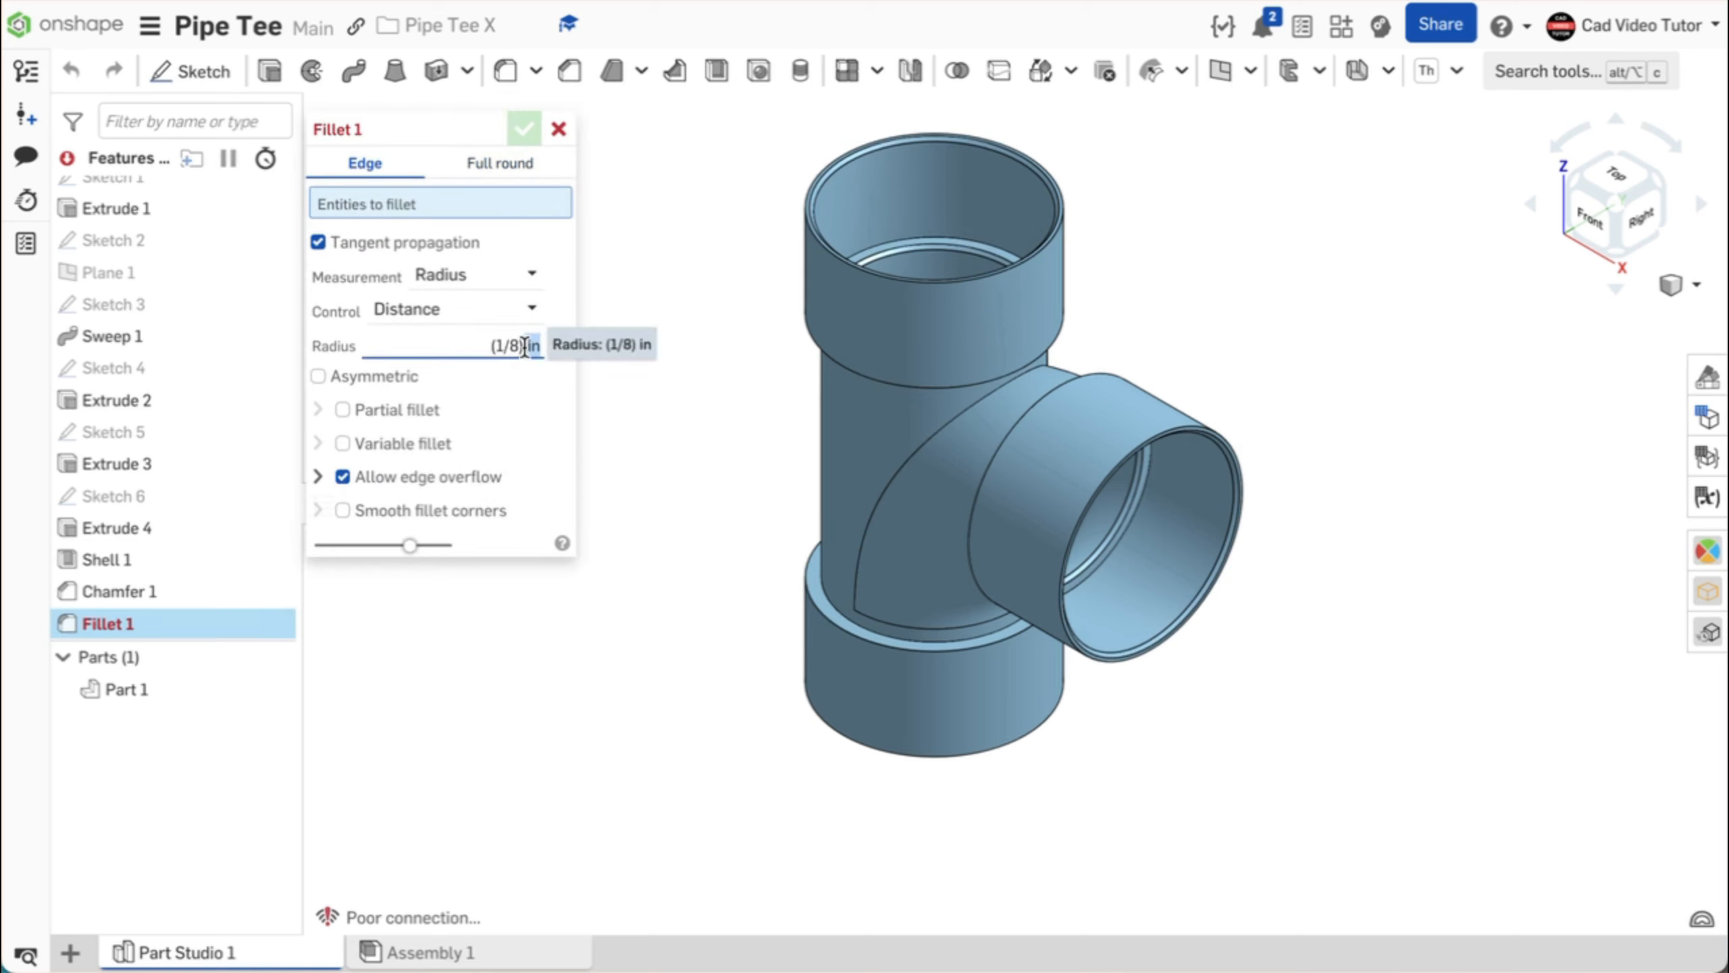
{"action": "type", "text": "1/8"}
{"action": "key", "text": "Return"}
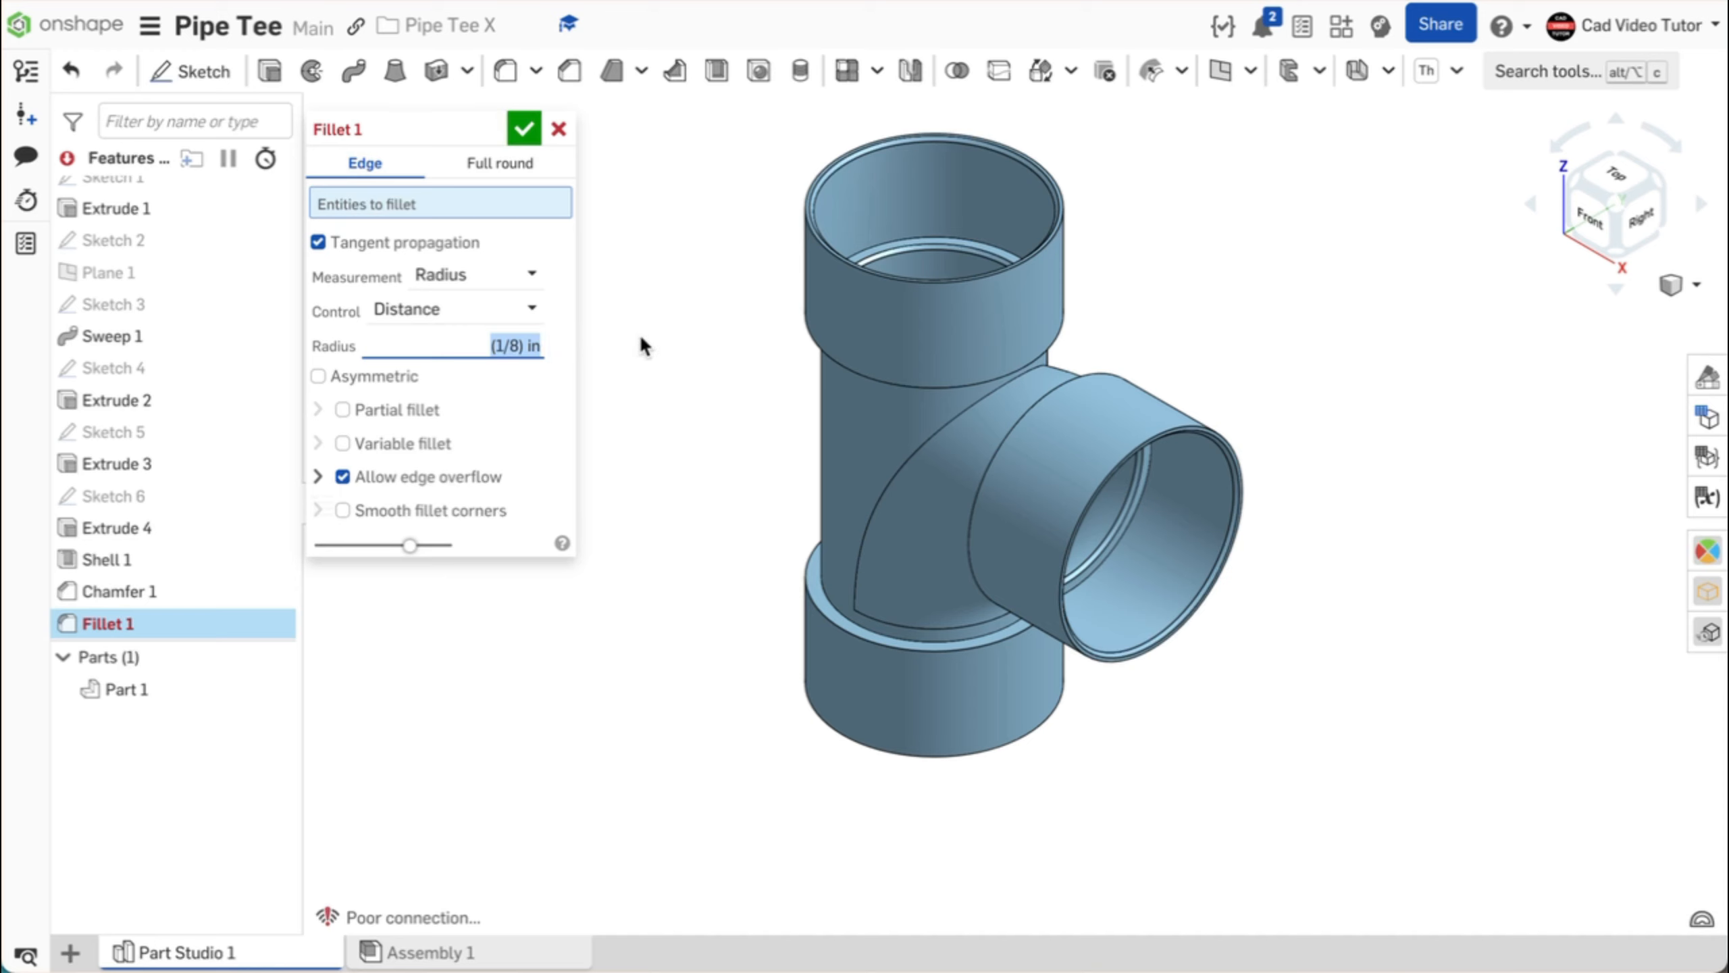
{"action": "left_click", "coordinate": [639, 332]}
{"action": "right_click_drag", "start_coordinate": [657, 376], "coordinate": [694, 267]}
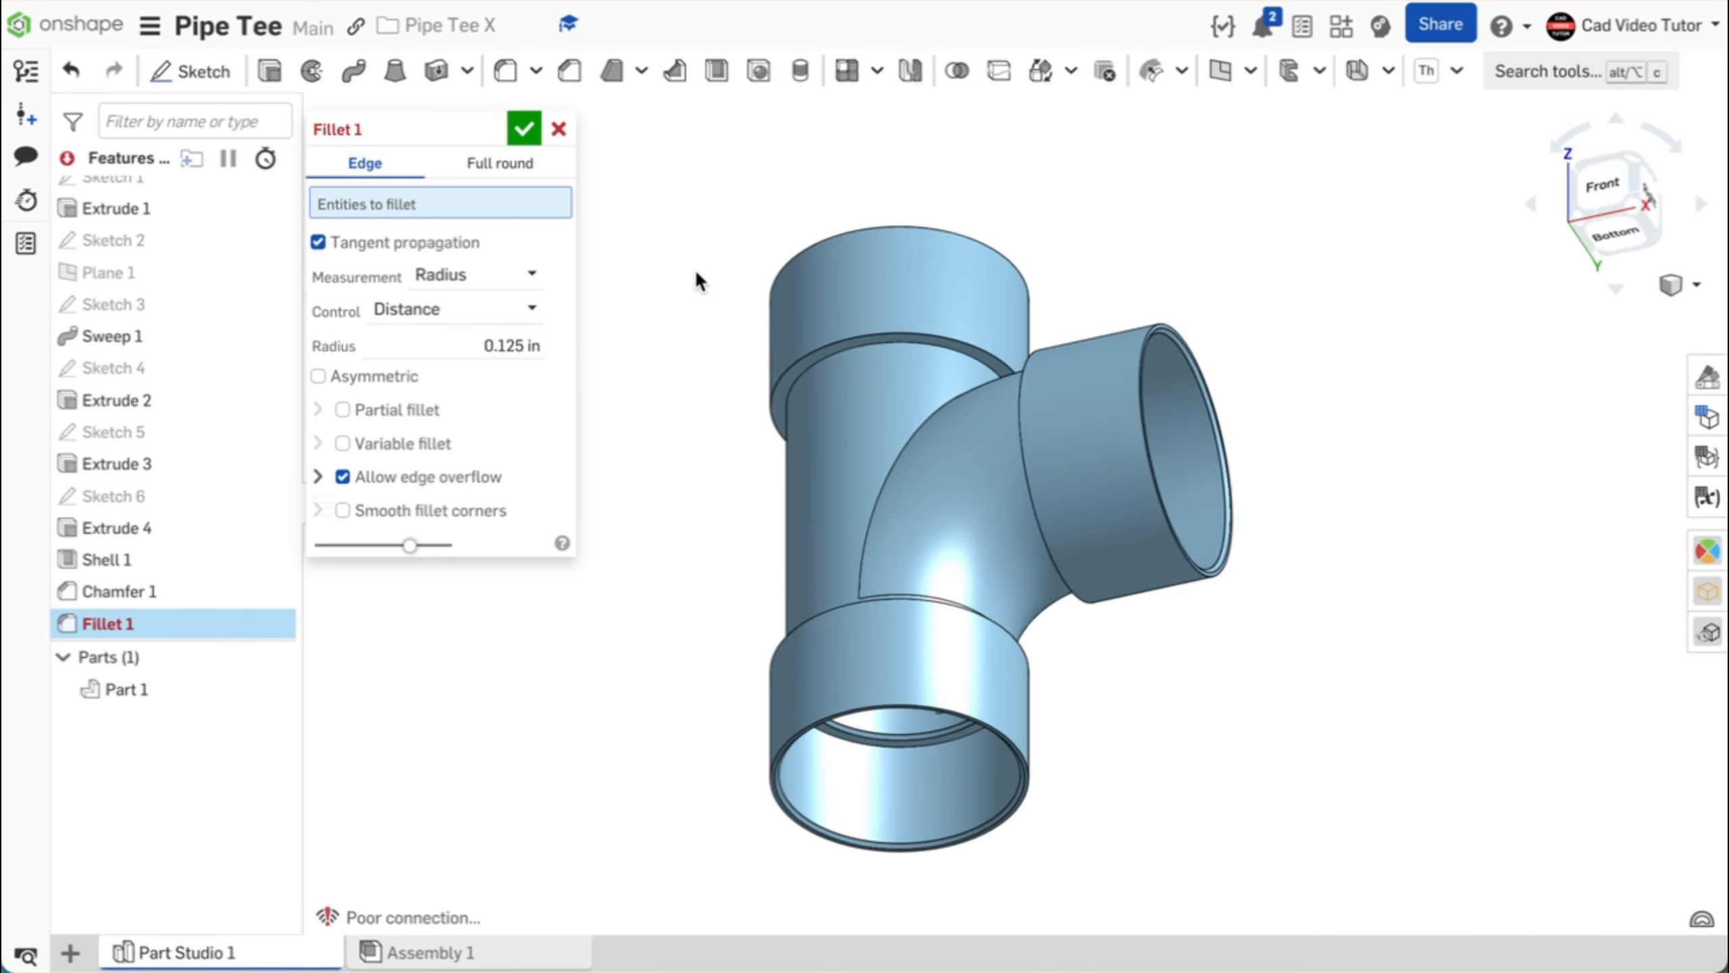
{"action": "scroll", "coordinate": [857, 382], "scroll_direction": "up", "scroll_amount": 3}
{"action": "scroll", "coordinate": [856, 381], "scroll_direction": "up", "scroll_amount": 1}
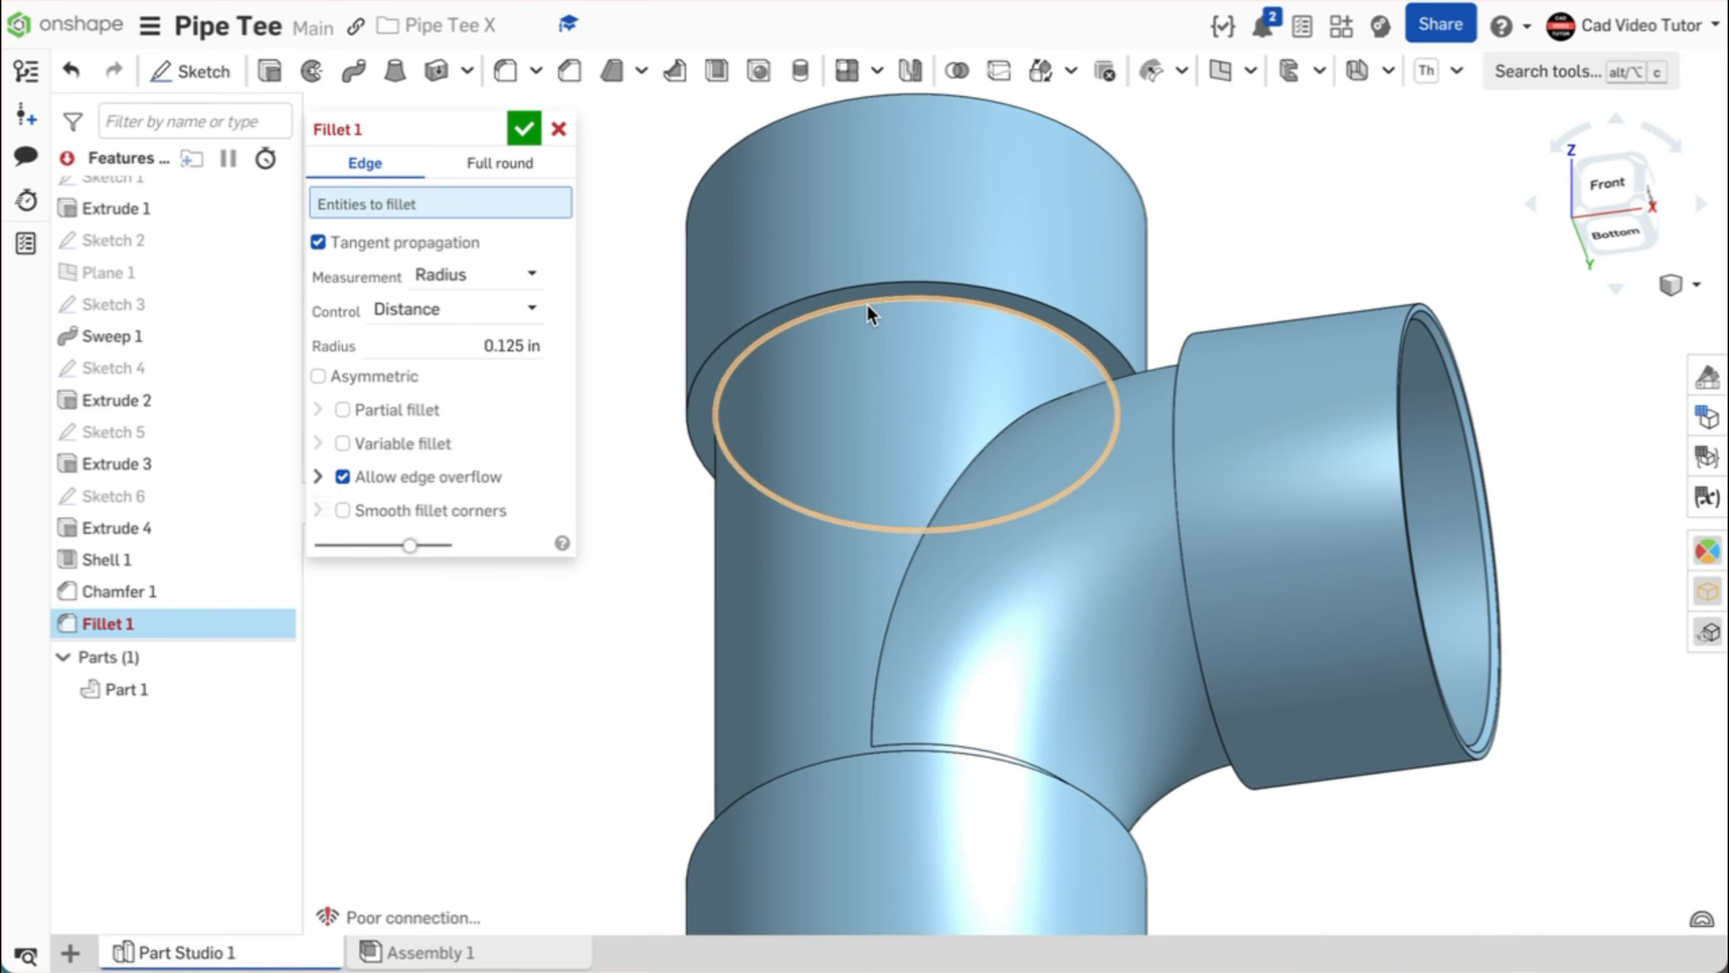
{"action": "left_click", "coordinate": [867, 298]}
{"action": "right_click_drag", "start_coordinate": [867, 298], "coordinate": [974, 406]}
{"action": "left_click", "coordinate": [783, 723]}
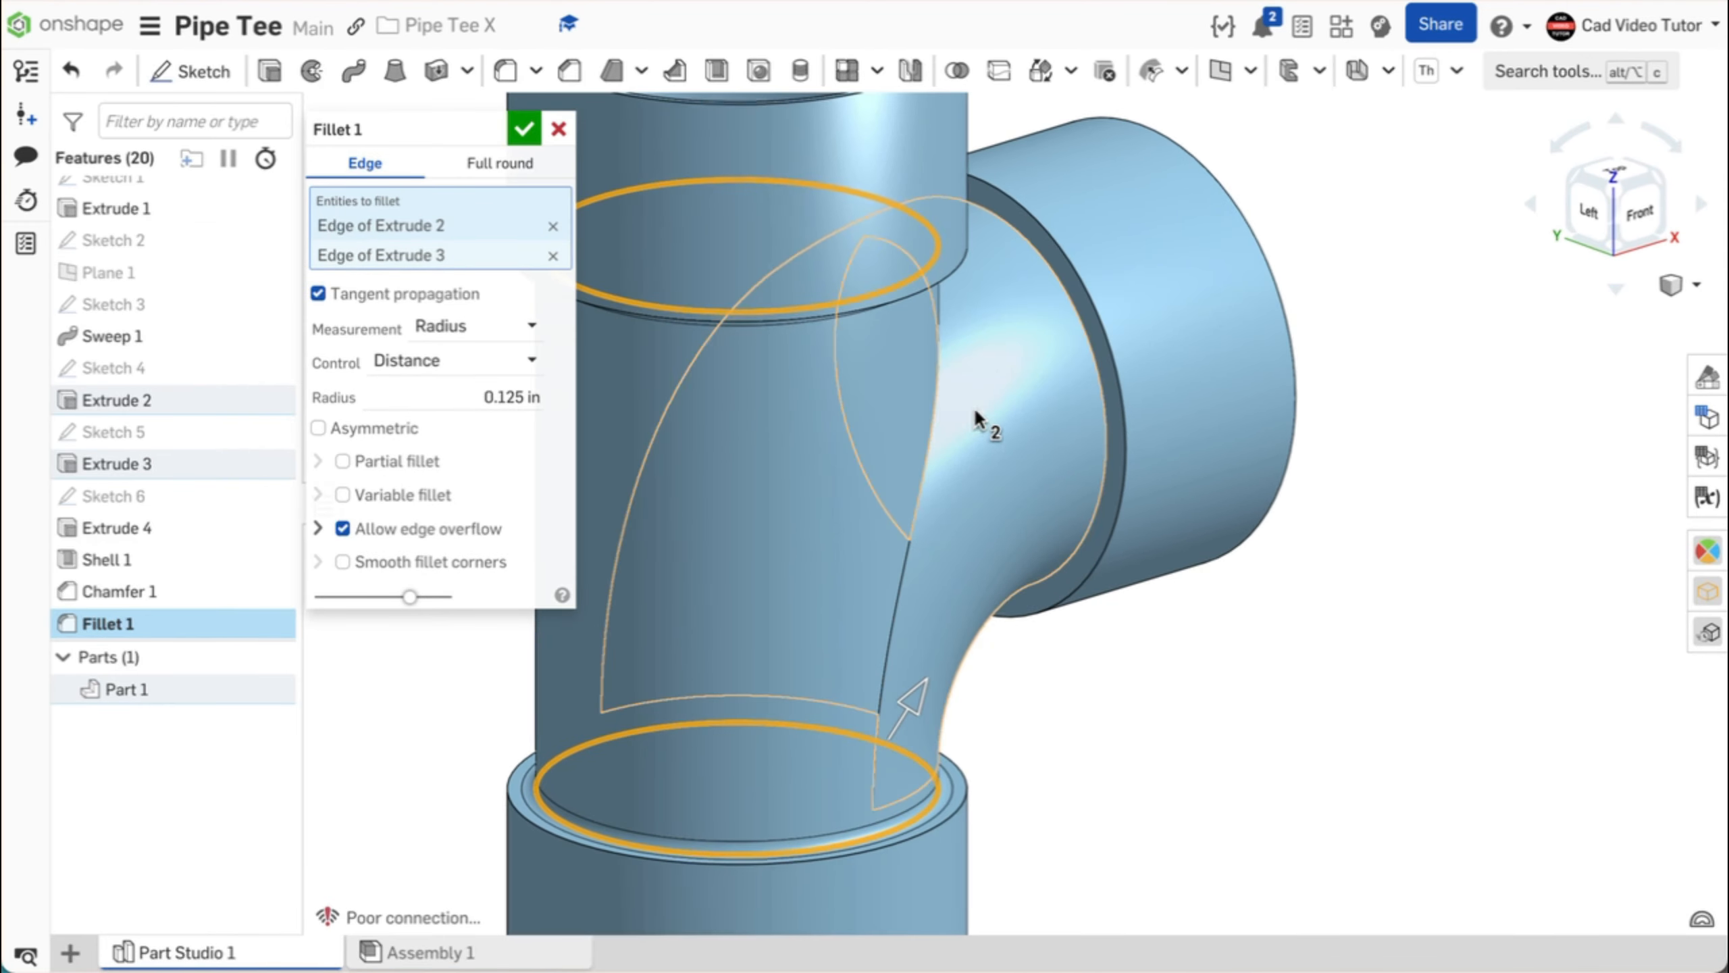
Step: Add the branch collar's outer joint edge and the curved edge between branch and main pipe, and finish the fillet
{"action": "left_click", "coordinate": [1105, 390]}
{"action": "right_click_drag", "start_coordinate": [1254, 477], "coordinate": [1189, 519]}
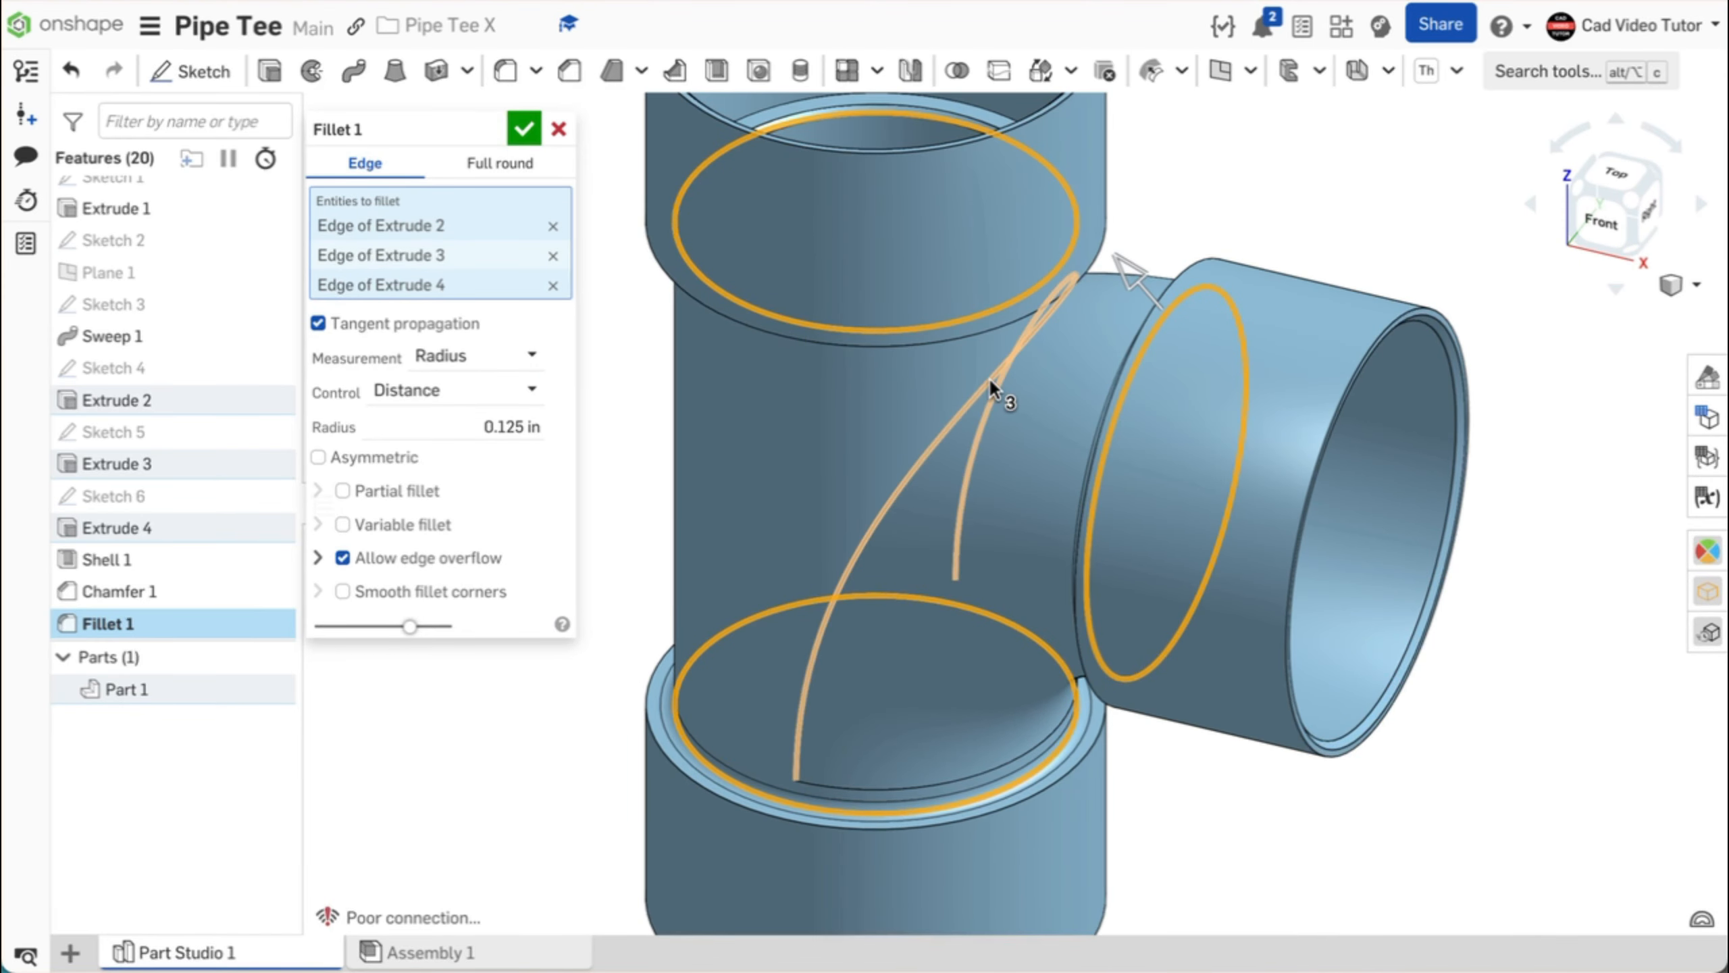
{"action": "left_click", "coordinate": [990, 383]}
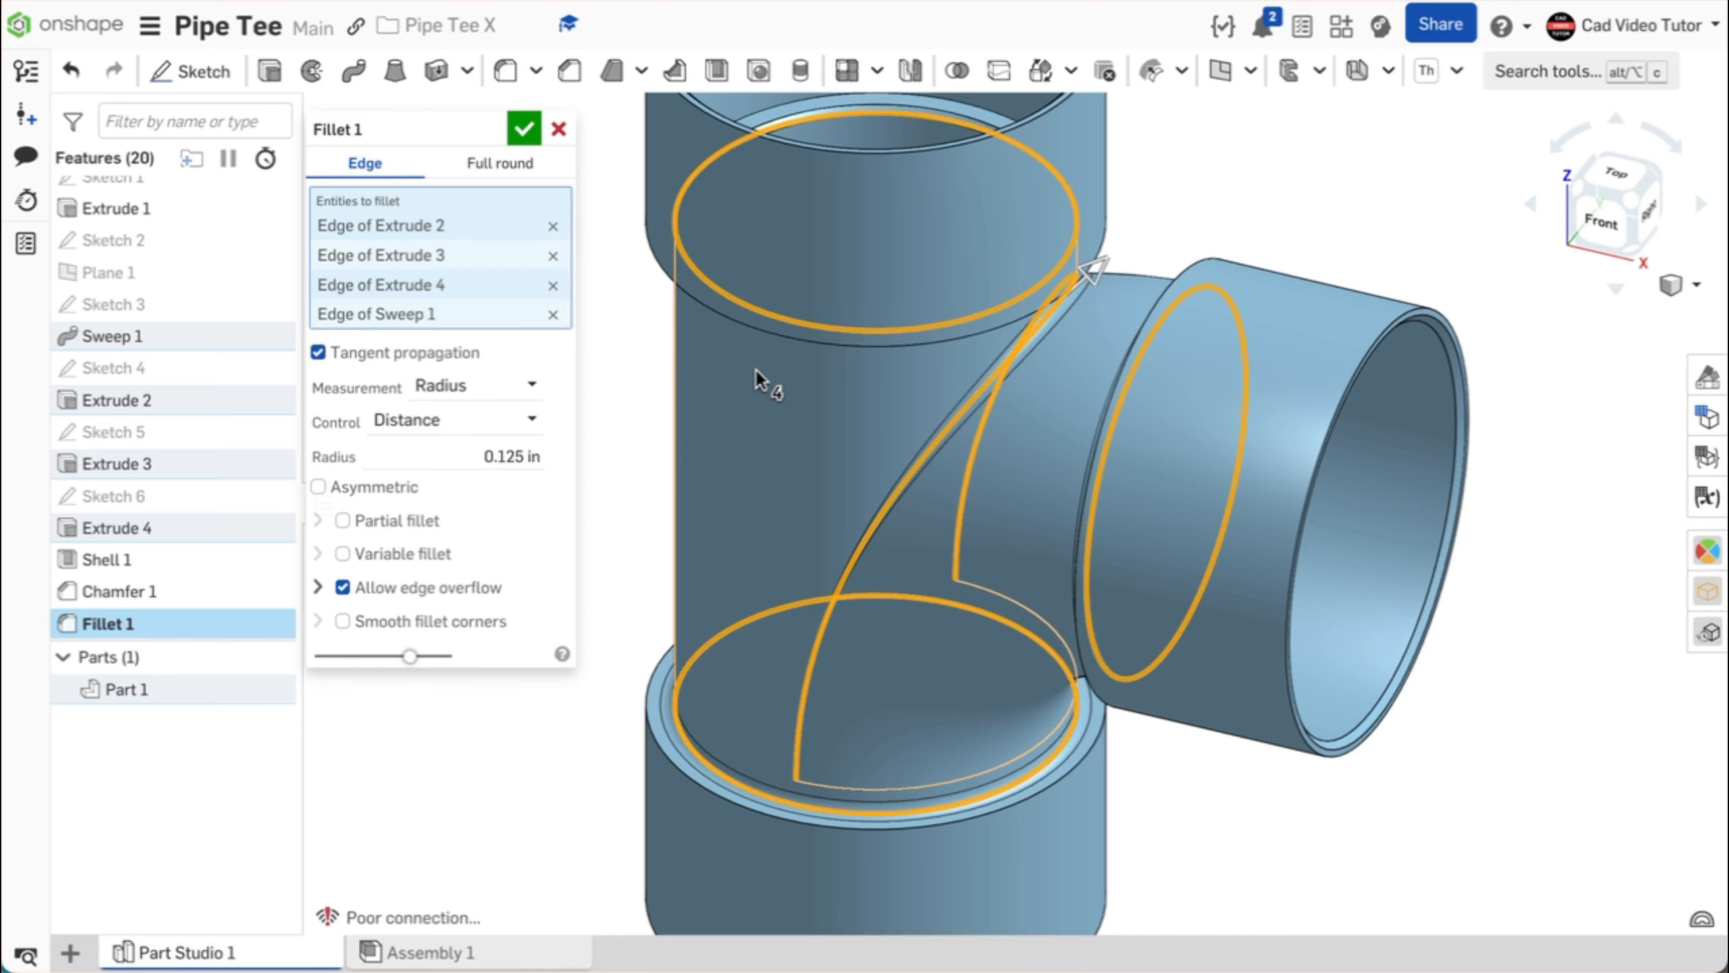
{"action": "scroll", "coordinate": [756, 371], "scroll_direction": "down", "scroll_amount": 3}
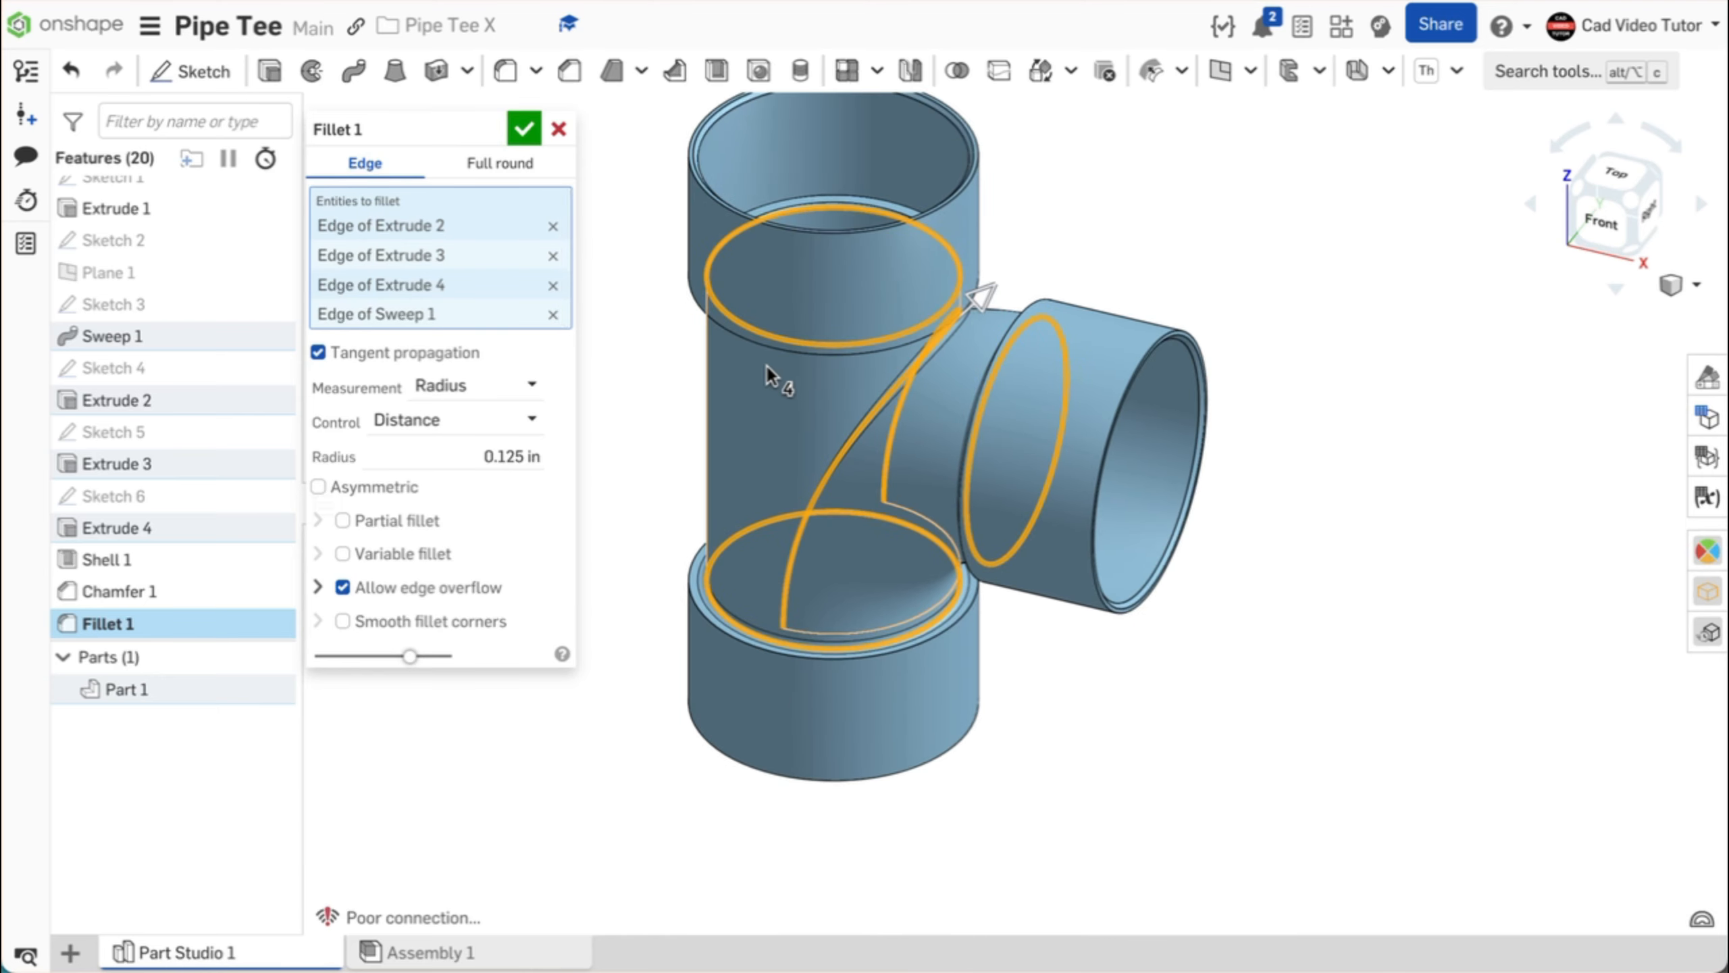
{"action": "middle_click_drag", "start_coordinate": [770, 360], "coordinate": [822, 444]}
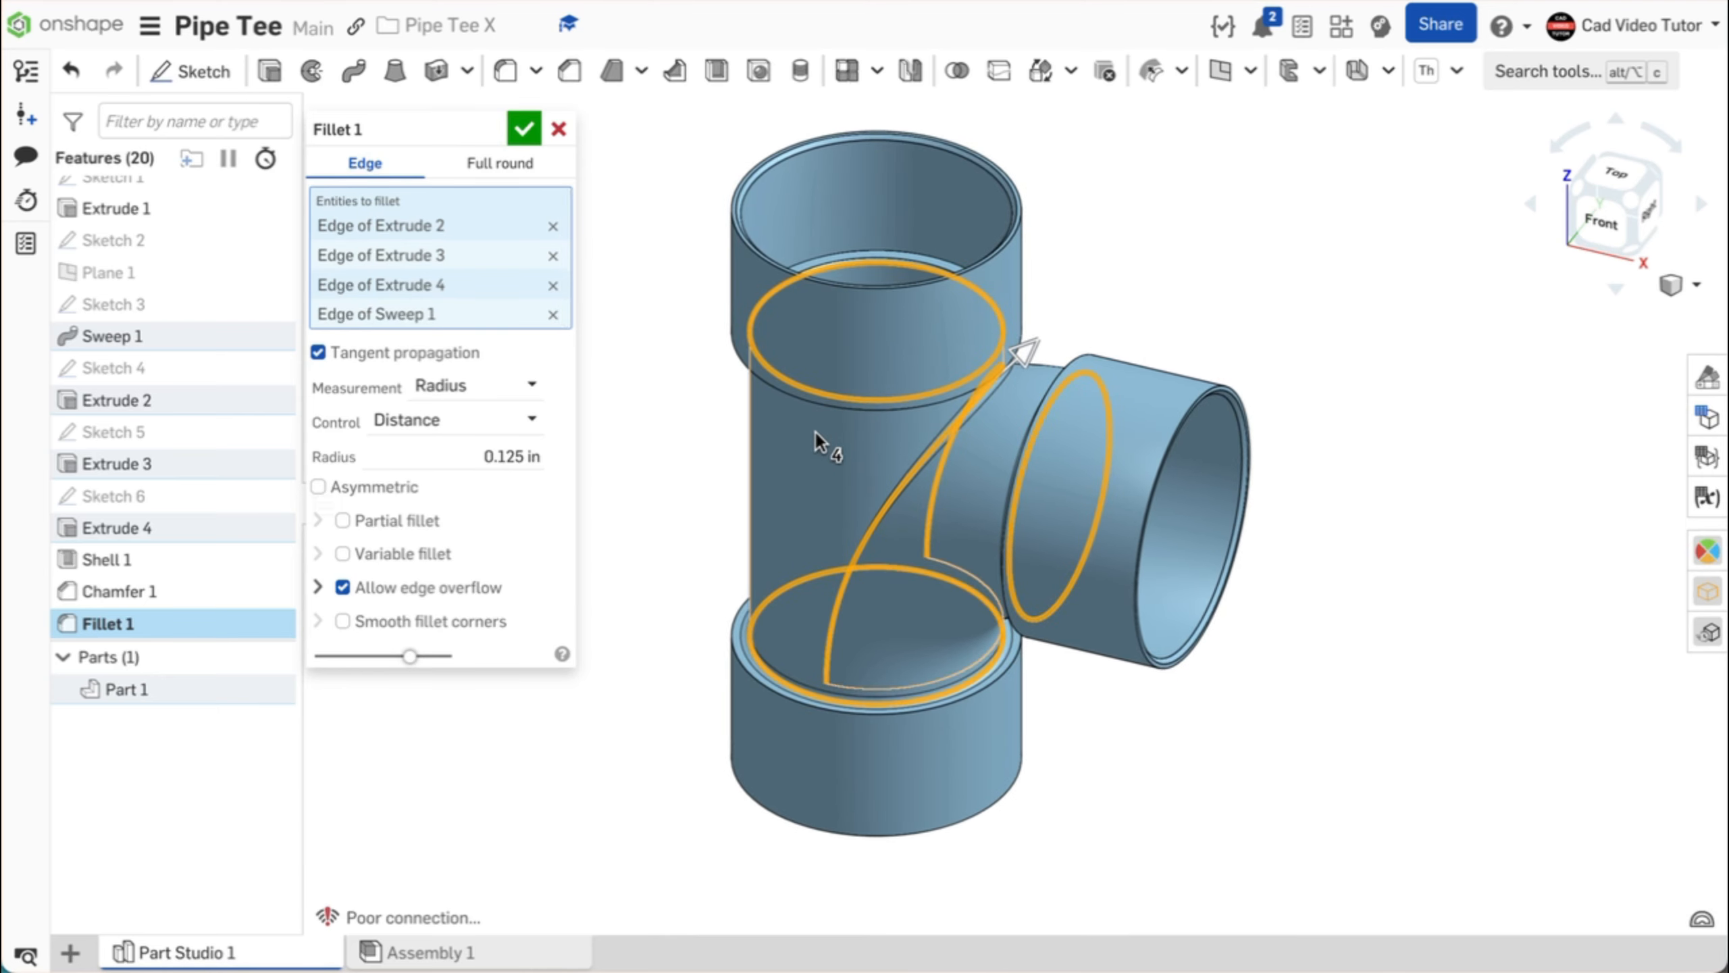
{"action": "left_click", "coordinate": [524, 128]}
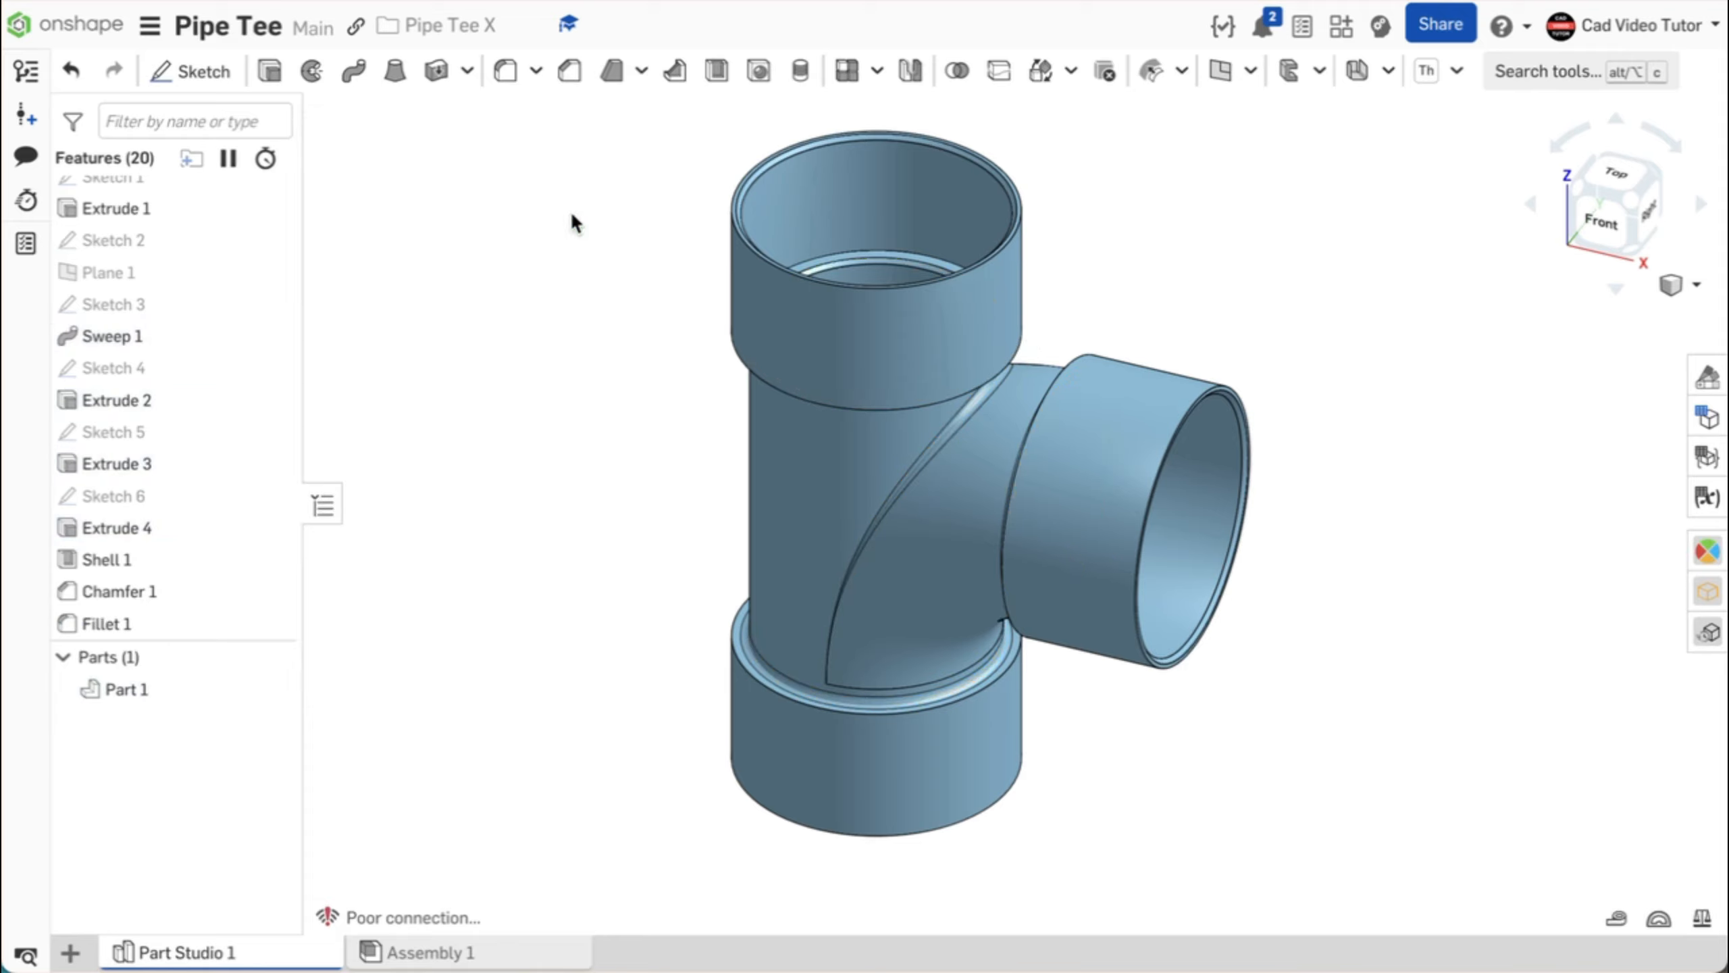
{"action": "right_click_drag", "start_coordinate": [596, 390], "coordinate": [542, 194]}
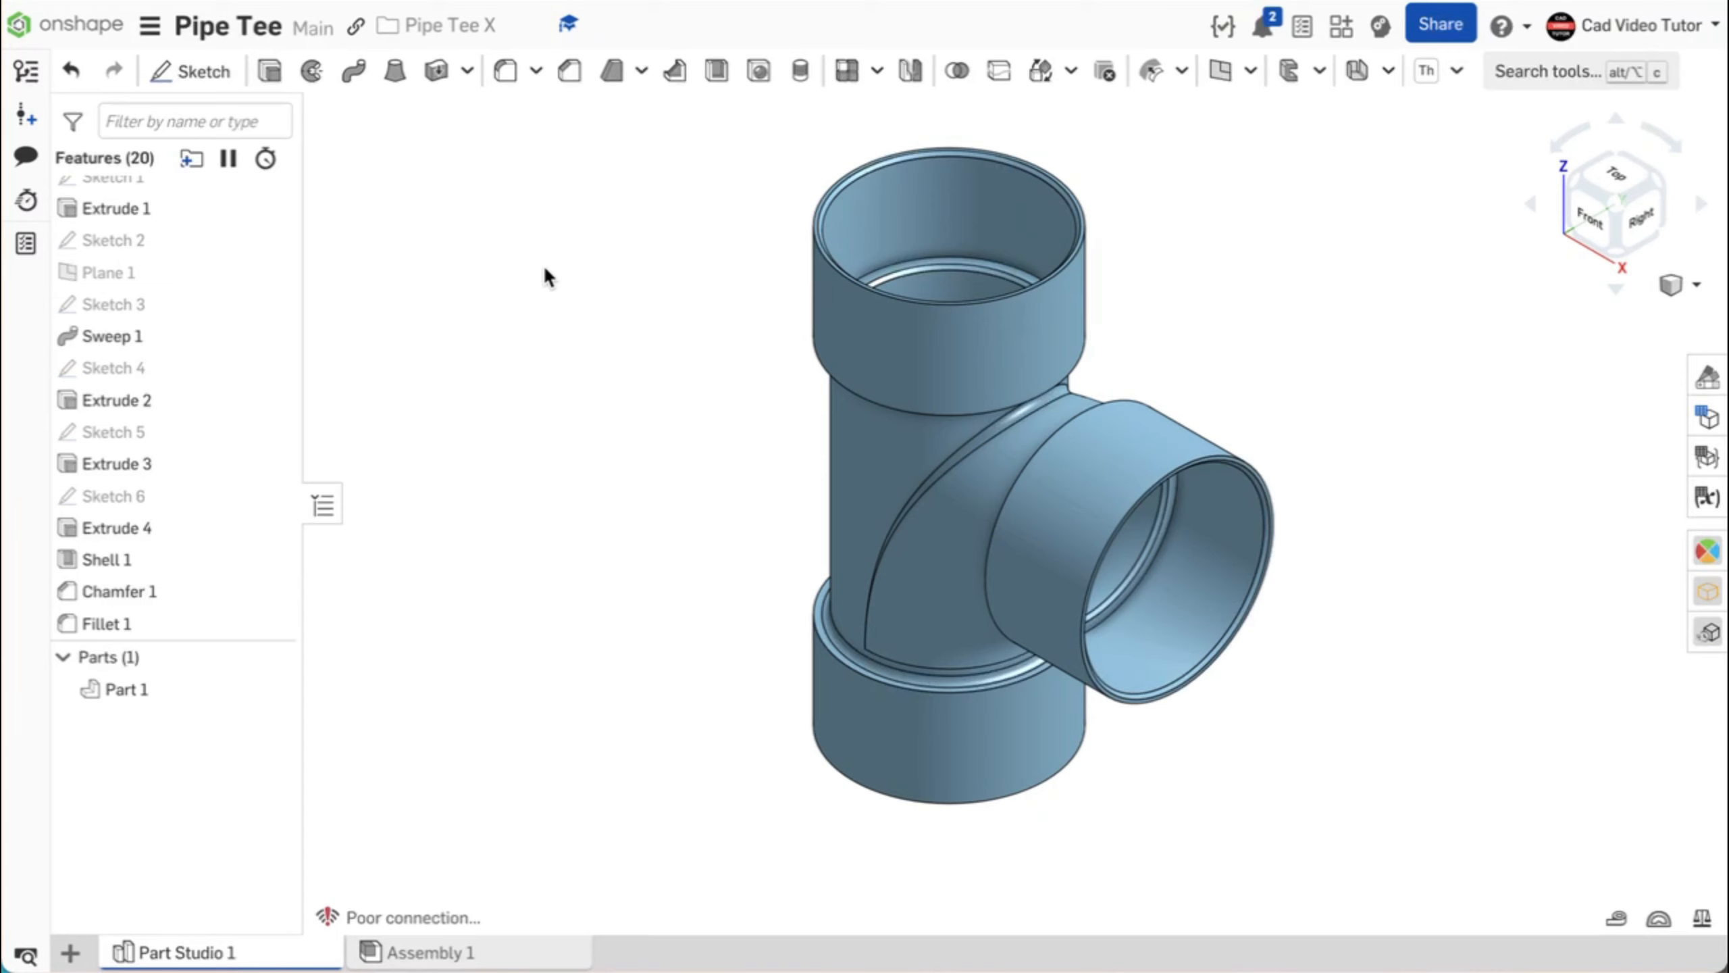
Step: Check the mass default unit in the workspace units, keep it at Pound, and accept the settings
{"action": "left_click", "coordinate": [150, 27]}
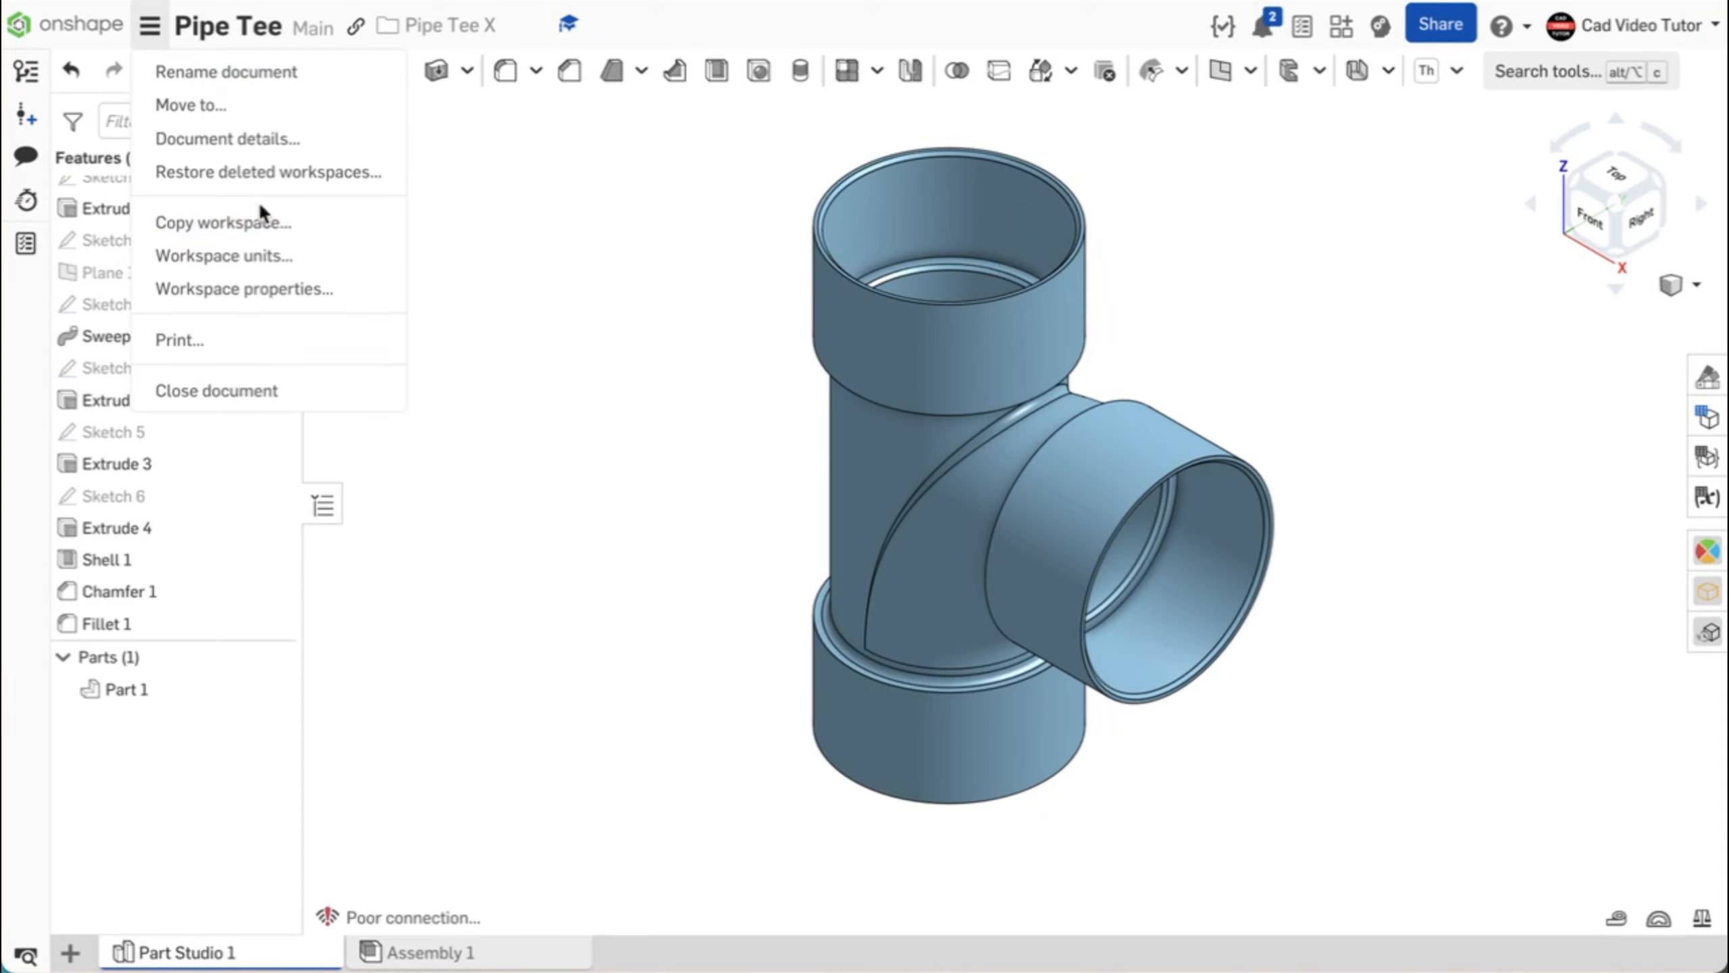
{"action": "left_click", "coordinate": [374, 261]}
{"action": "left_click", "coordinate": [562, 601]}
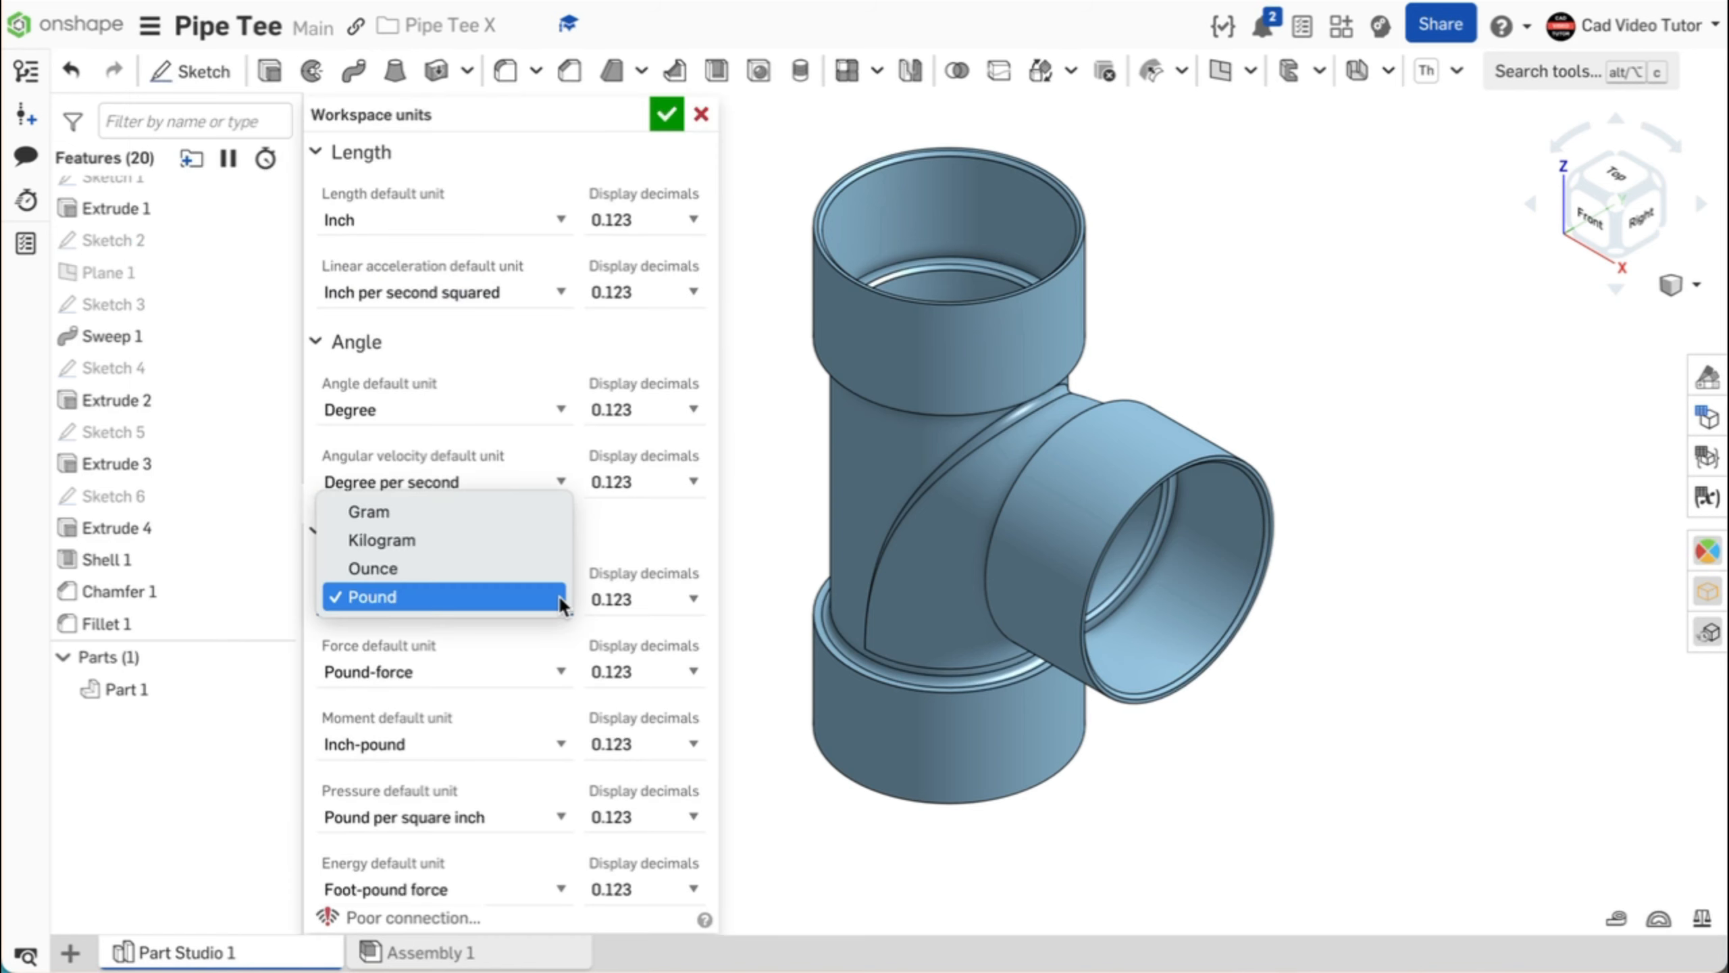
{"action": "left_click", "coordinate": [667, 113]}
{"action": "left_click", "coordinate": [665, 115]}
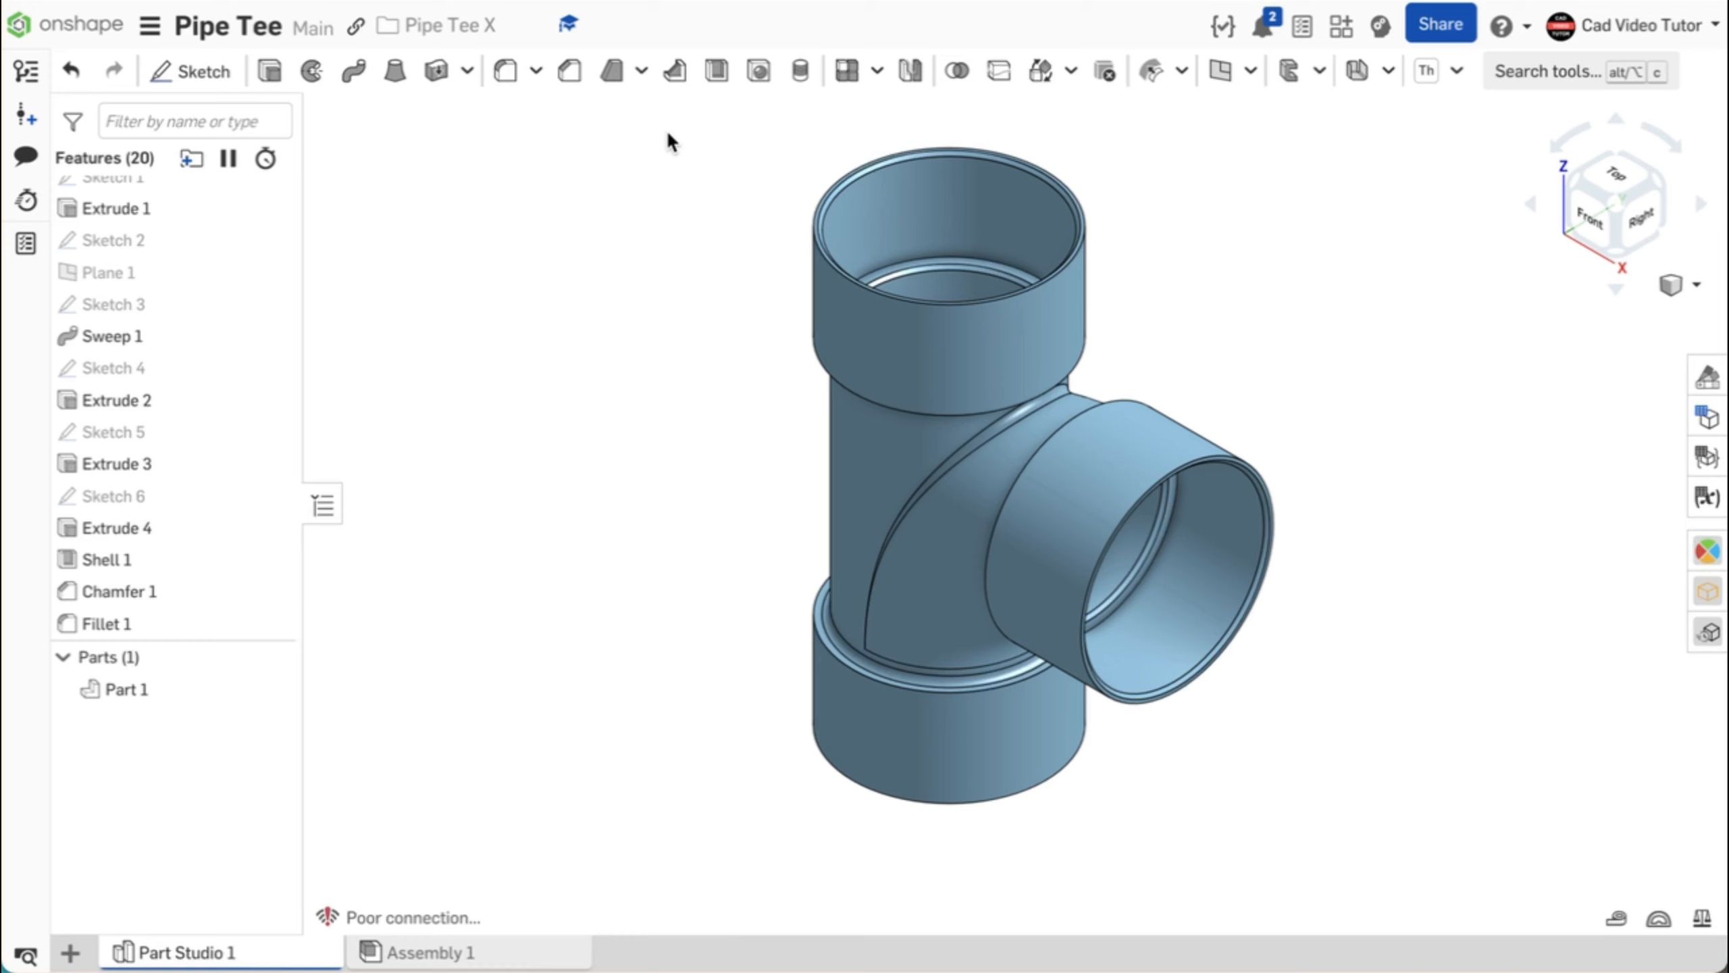
Step: Assign the PC/ABS material from the Onshape Material Library to the pipe tee part
{"action": "right_click", "coordinate": [223, 686]}
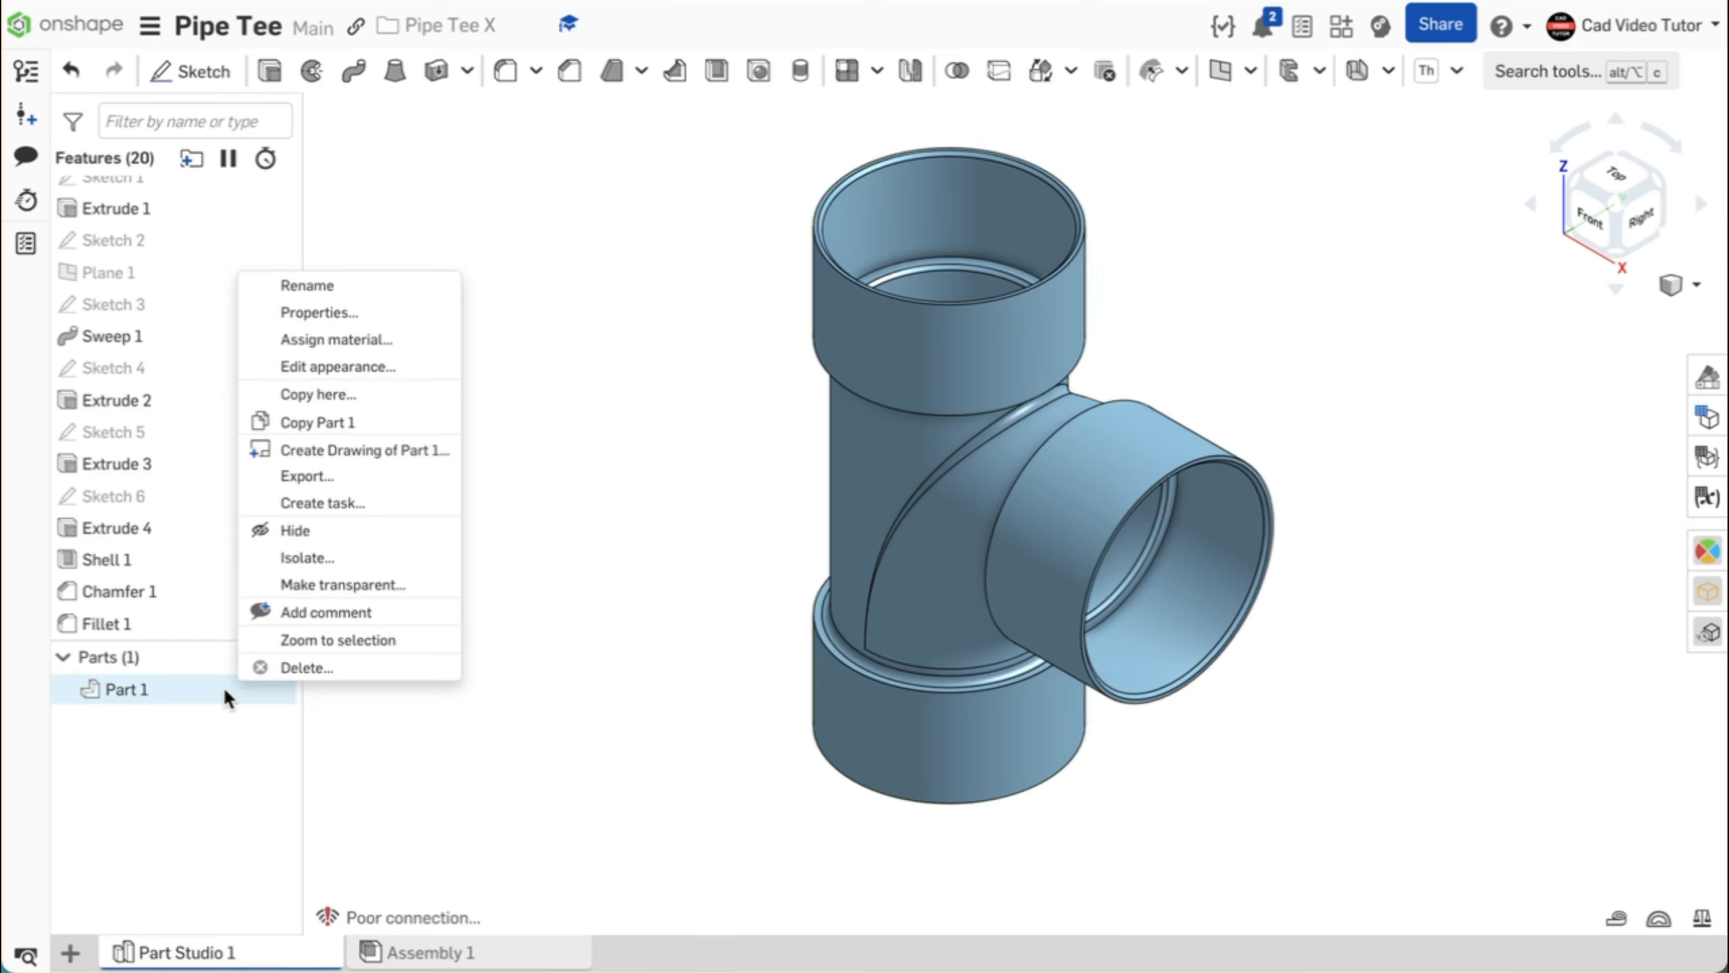
{"action": "left_click", "coordinate": [414, 340]}
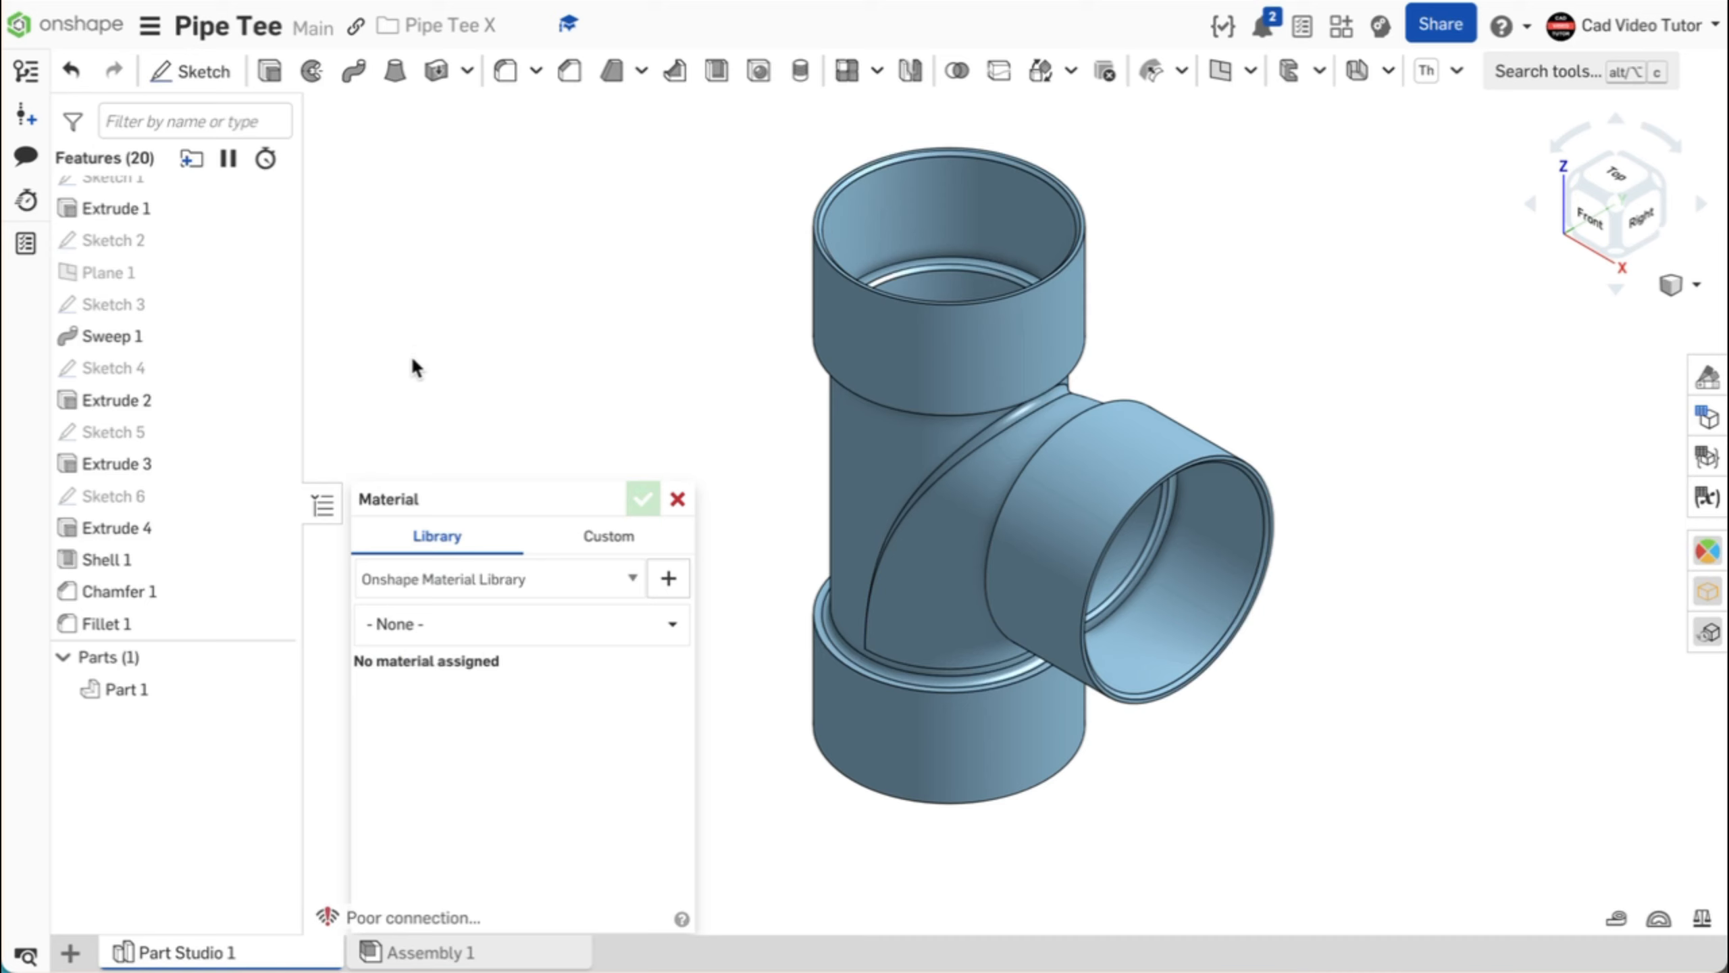
{"action": "left_click", "coordinate": [429, 622]}
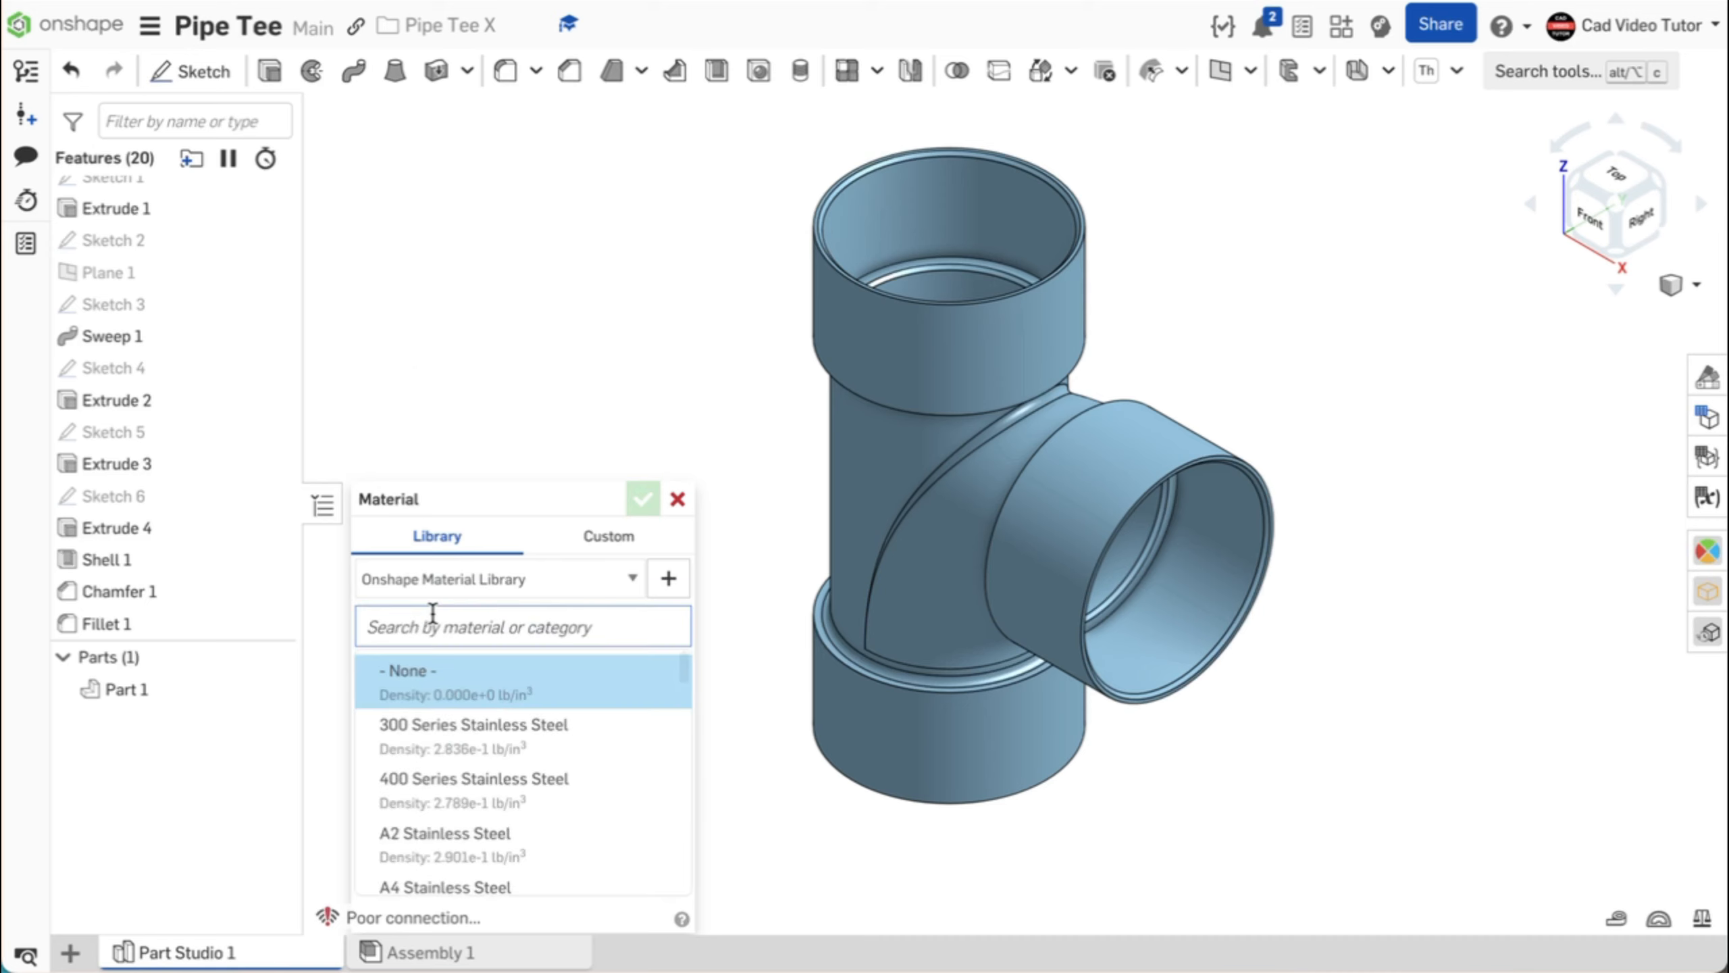
{"action": "type", "text": "pc"}
{"action": "left_click", "coordinate": [447, 681]}
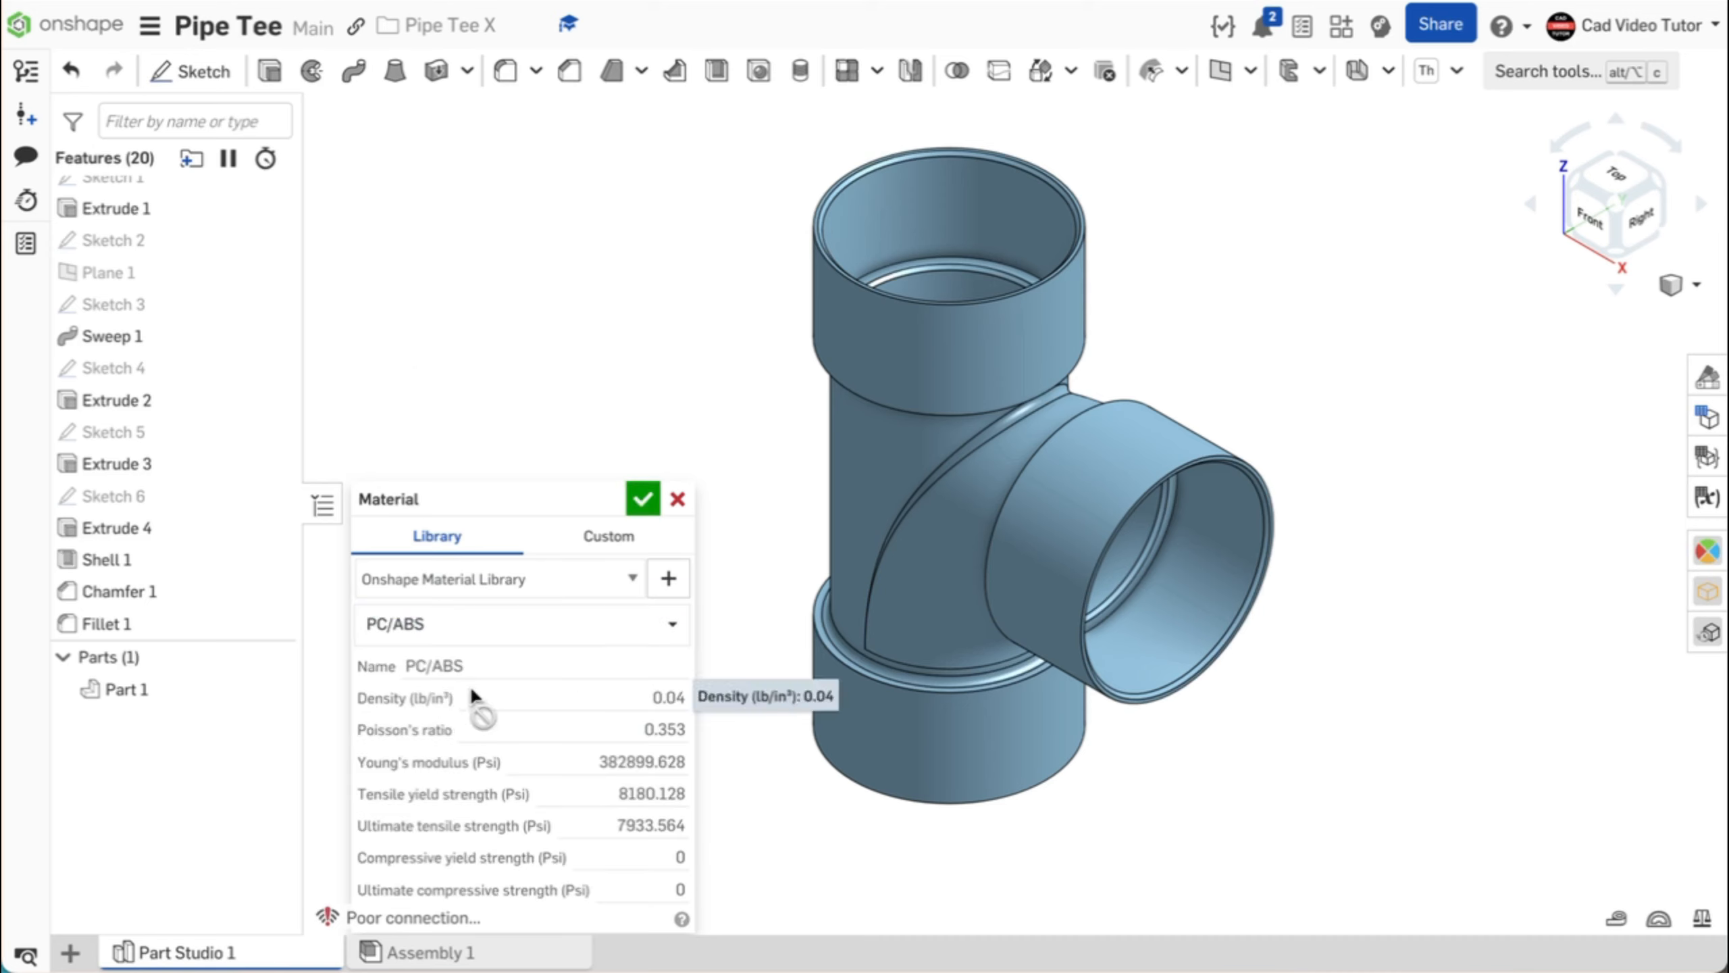
{"action": "left_click", "coordinate": [642, 498]}
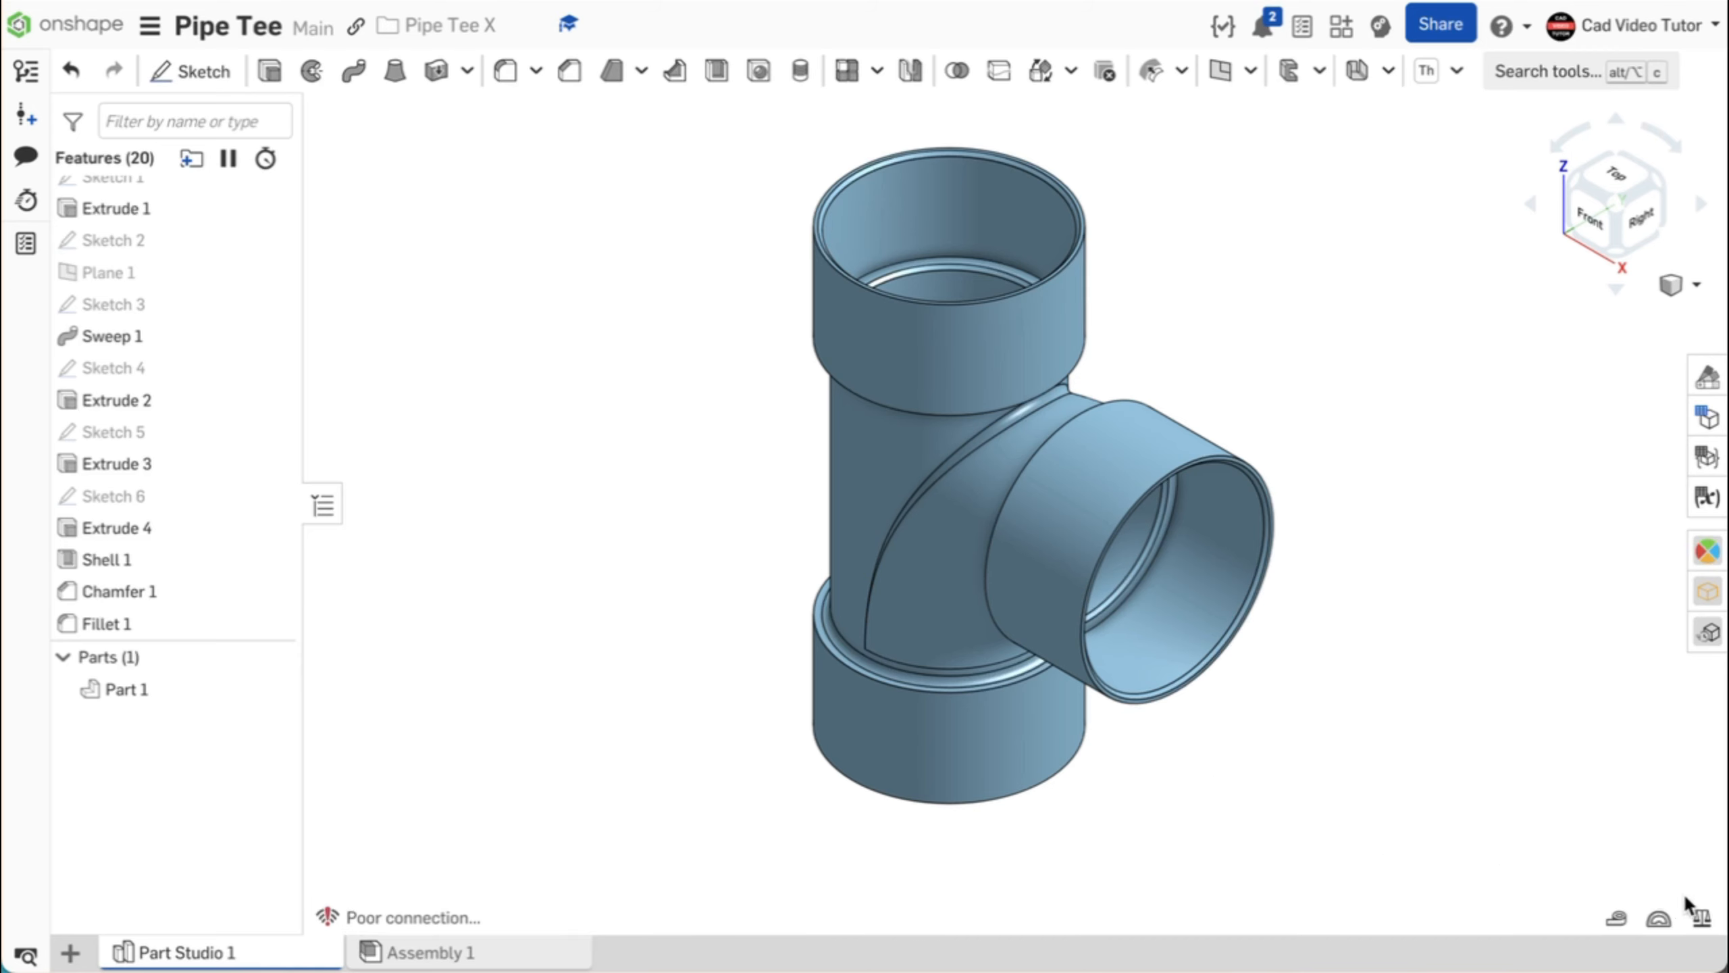
Step: Measure the mass properties of the finished tee, and of the model rolled back to just after Extrude 1
{"action": "left_click", "coordinate": [1702, 917]}
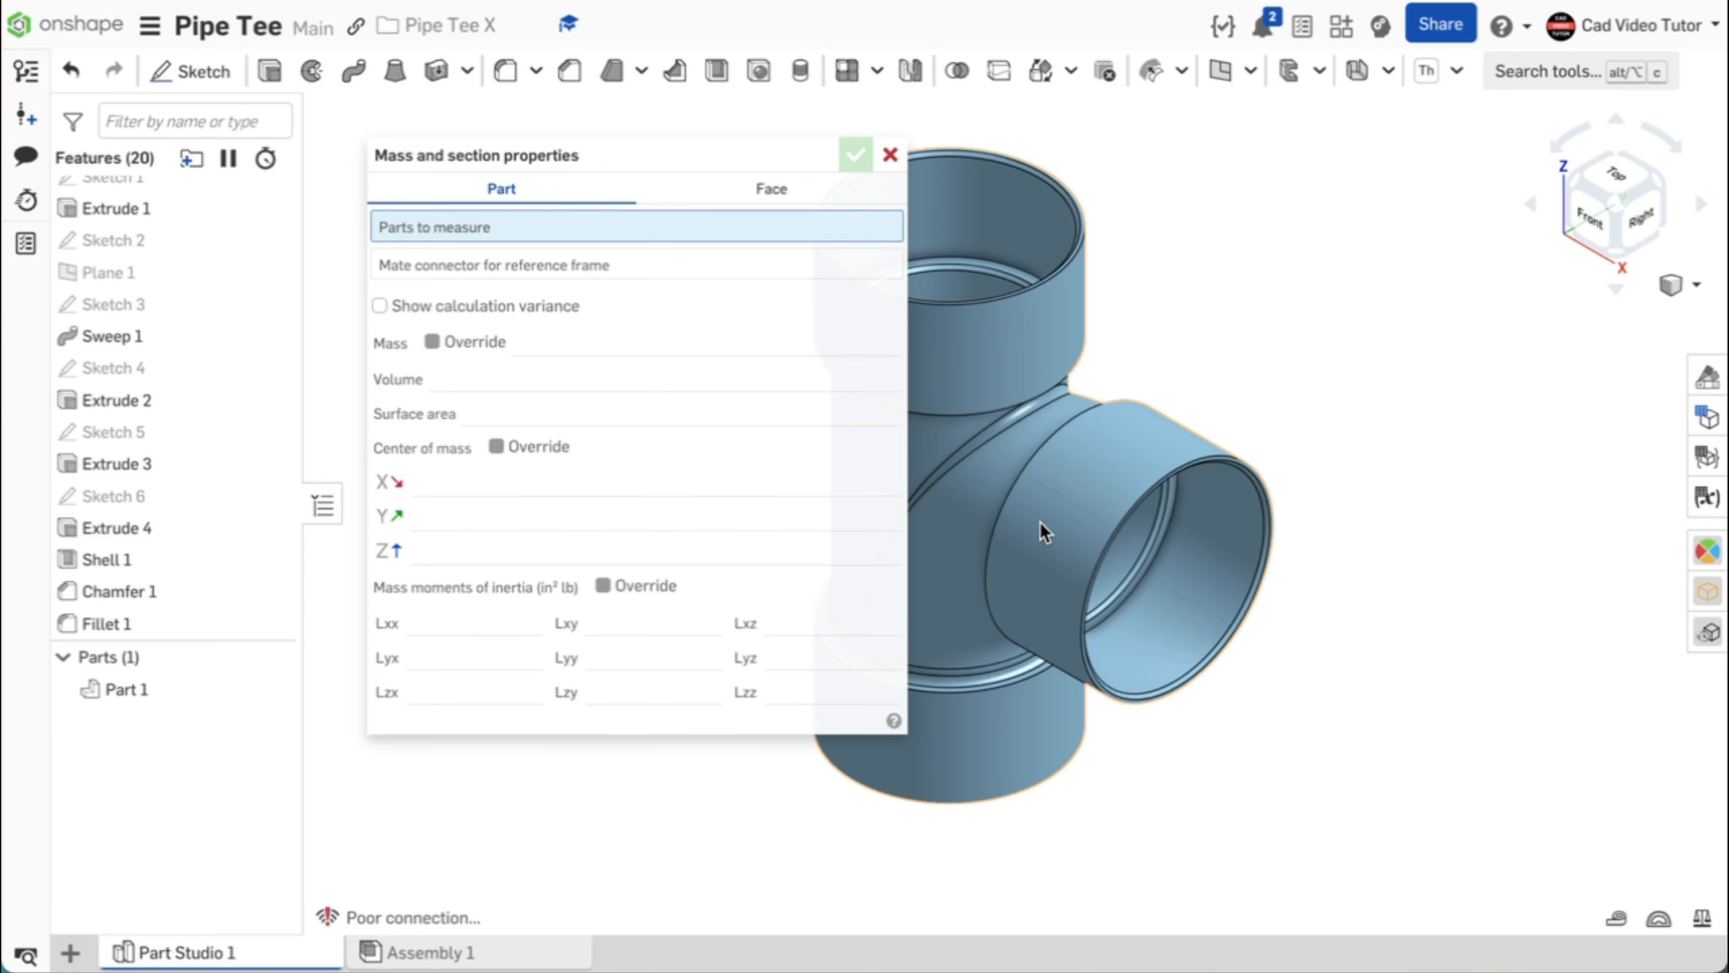
{"action": "left_click", "coordinate": [1132, 450]}
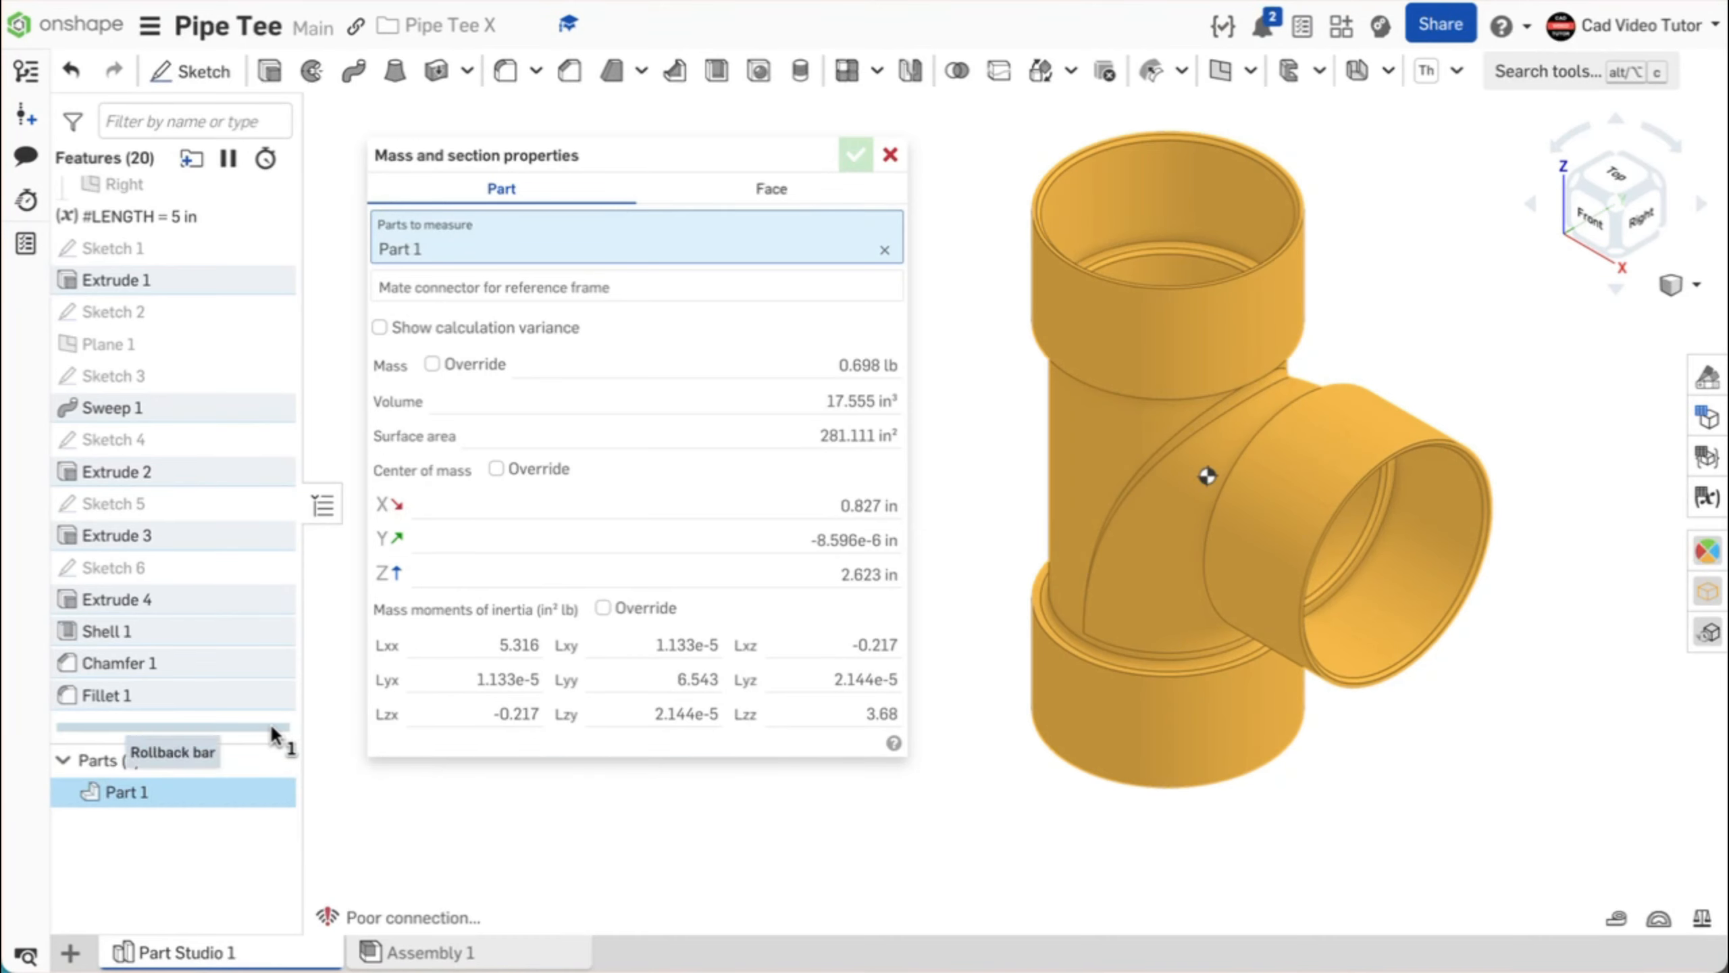
{"action": "mouse_move", "coordinate": [272, 734]}
{"action": "left_mouse_down"}
{"action": "mouse_move", "coordinate": [252, 305]}
{"action": "mouse_move", "coordinate": [317, 306]}
{"action": "left_mouse_up"}
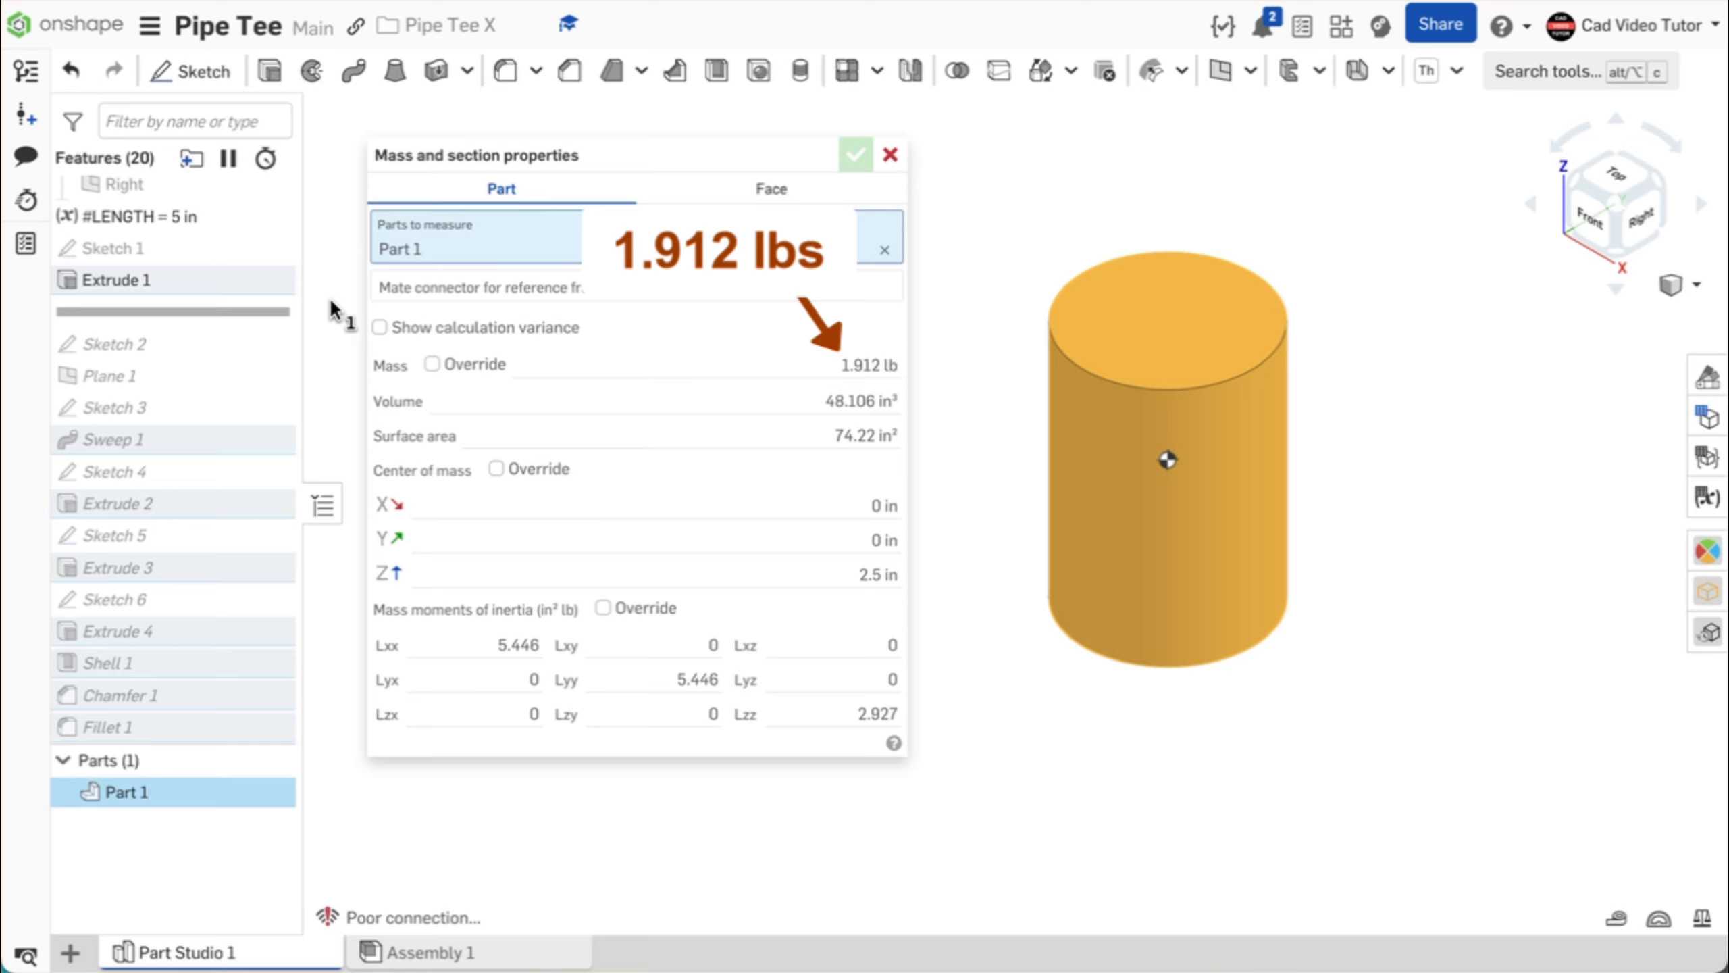
Step: Roll the model forward past Sweep 1, Extrude 2, Extrude 3 and Extrude 4 one at a time, checking the mass at each stage
{"action": "left_click_drag", "start_coordinate": [333, 310], "coordinate": [332, 431]}
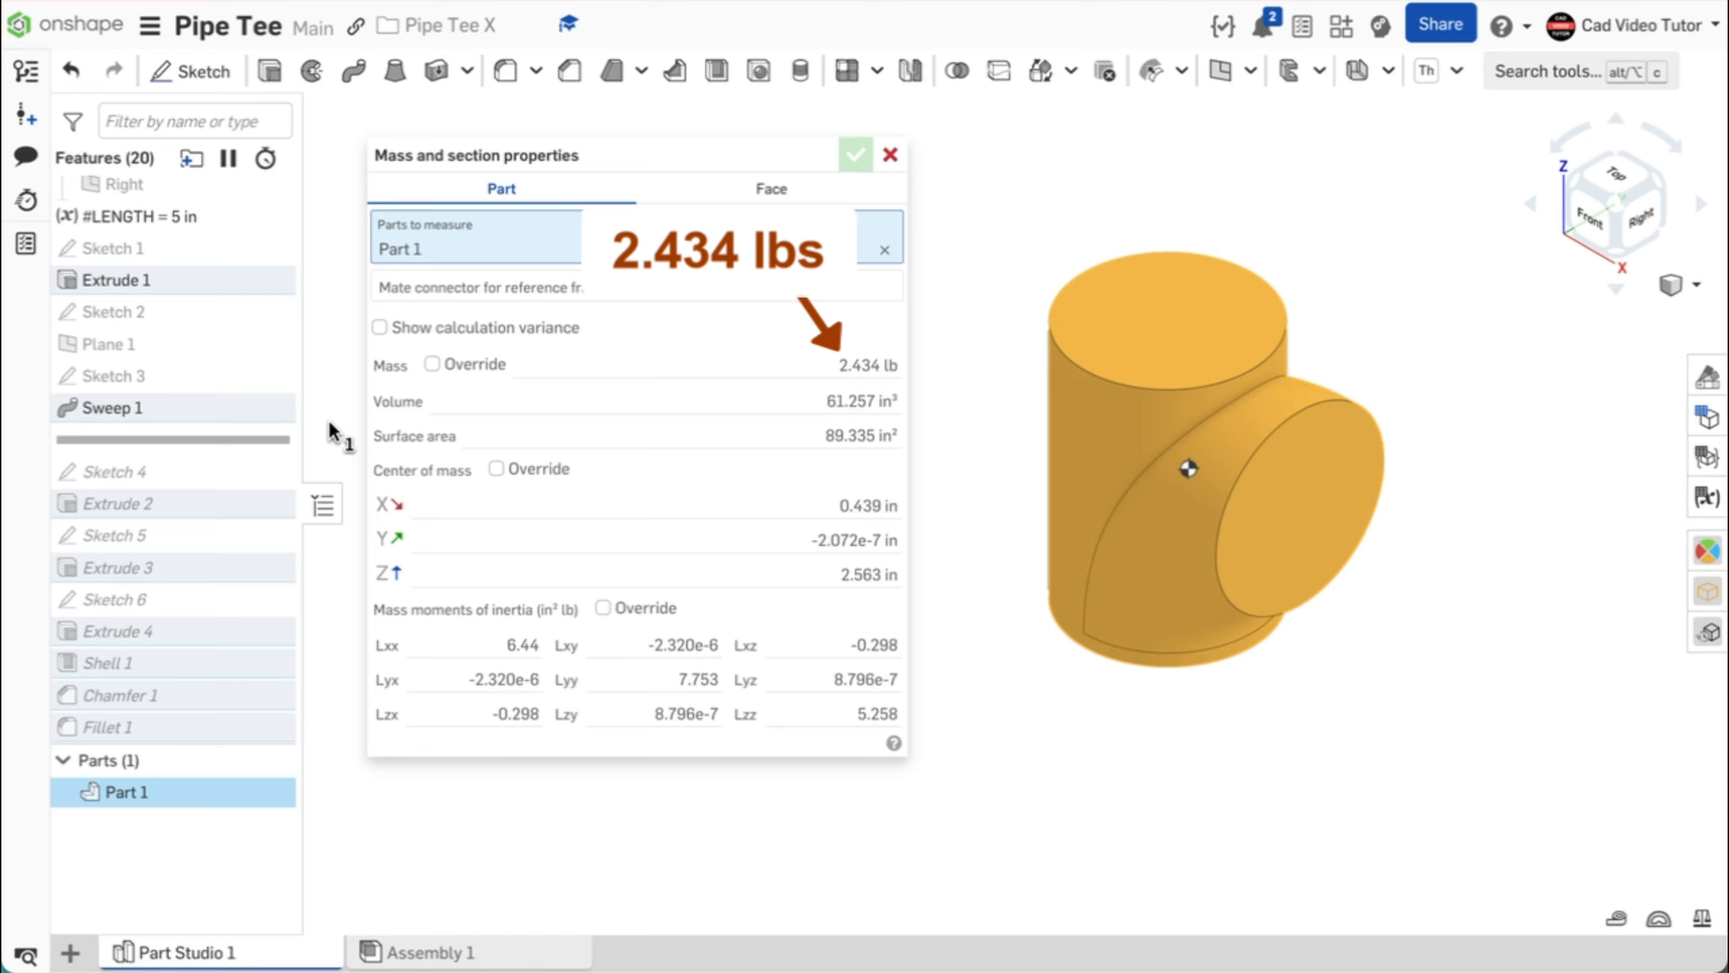
{"action": "left_click_drag", "start_coordinate": [278, 444], "coordinate": [278, 519]}
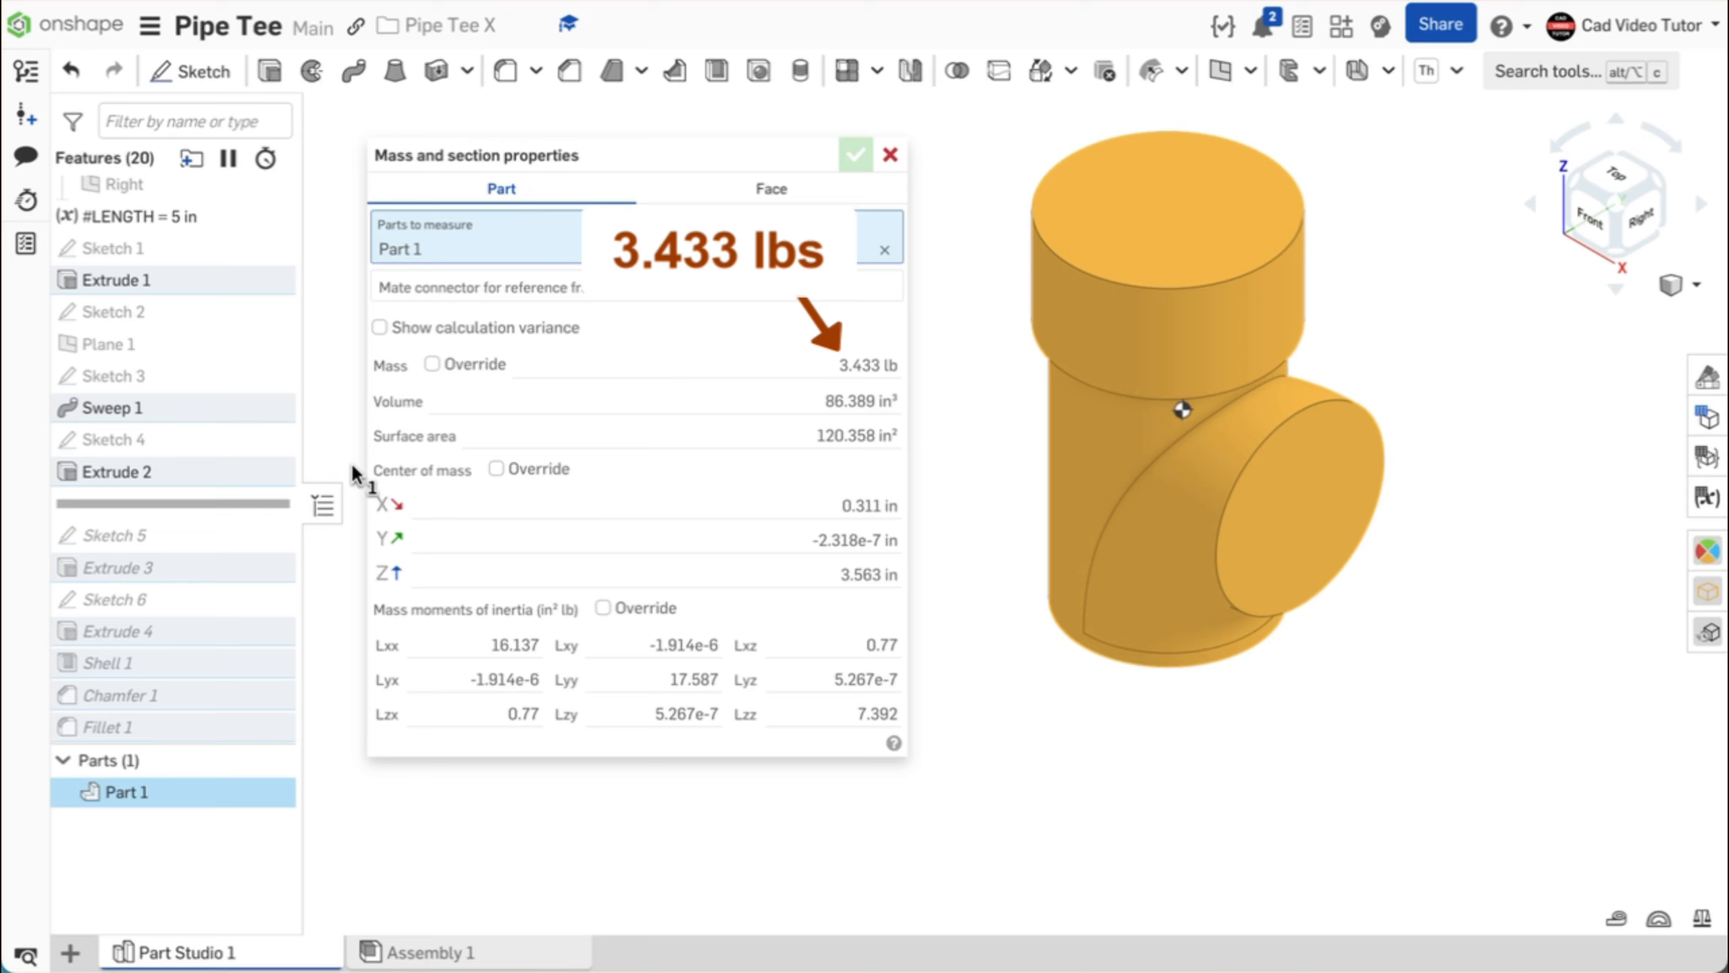
{"action": "left_click_drag", "start_coordinate": [262, 504], "coordinate": [260, 583]}
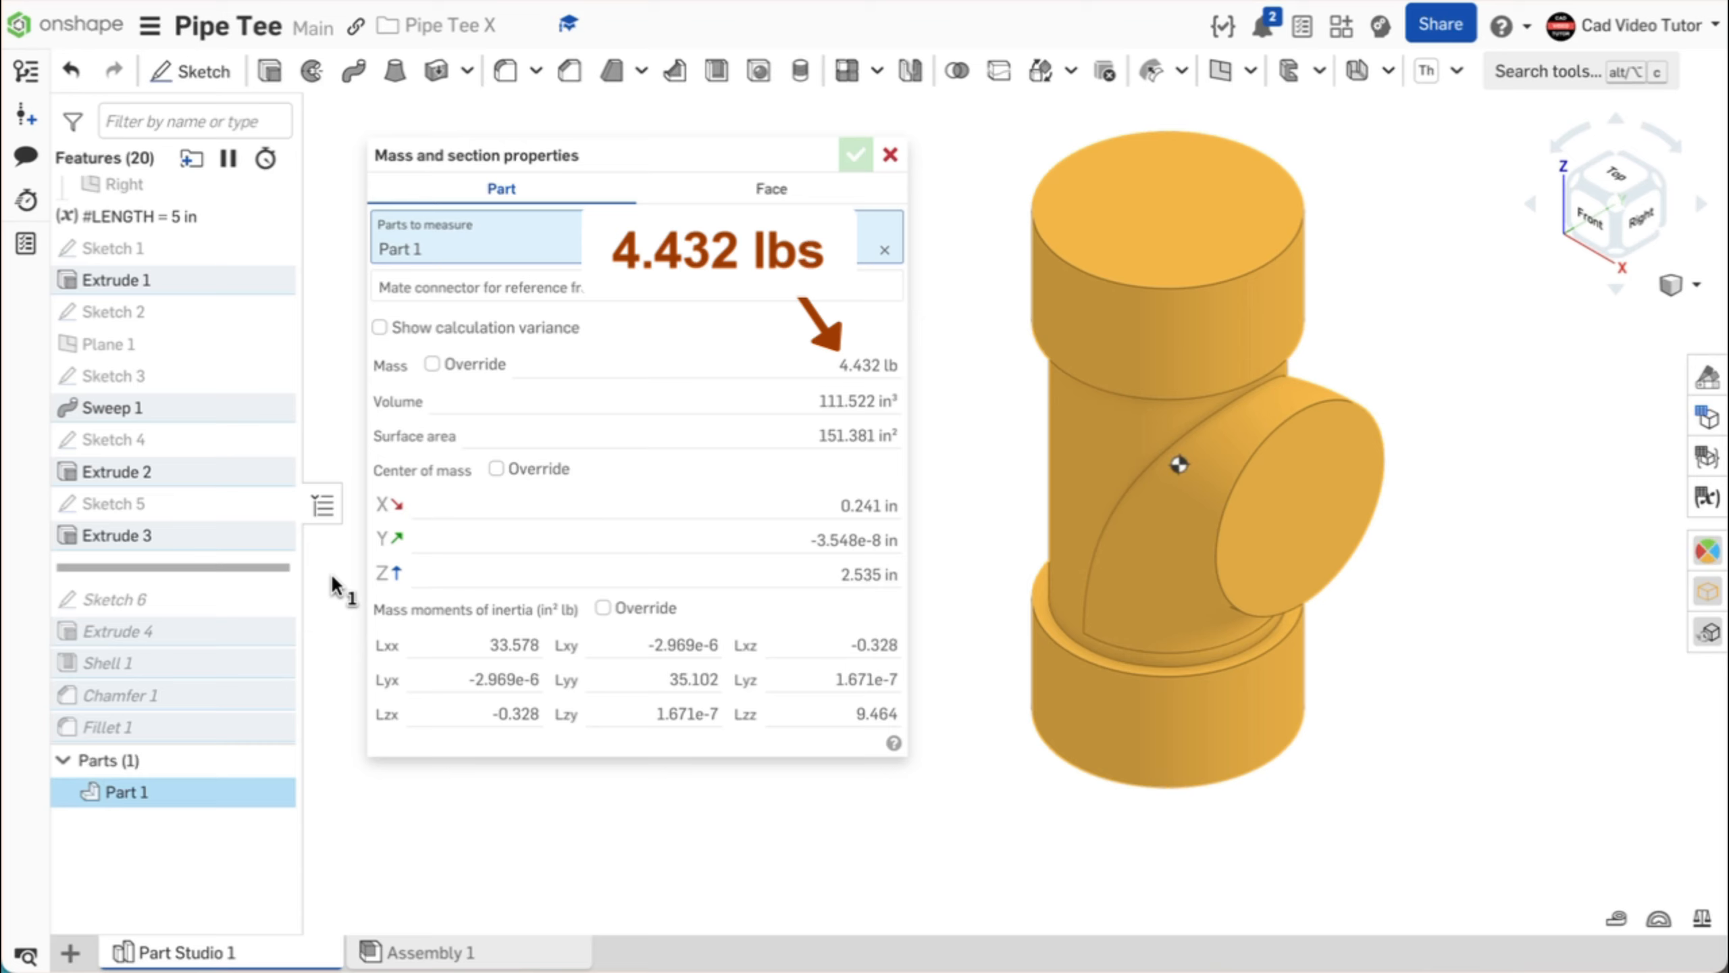
{"action": "left_click_drag", "start_coordinate": [333, 585], "coordinate": [270, 646]}
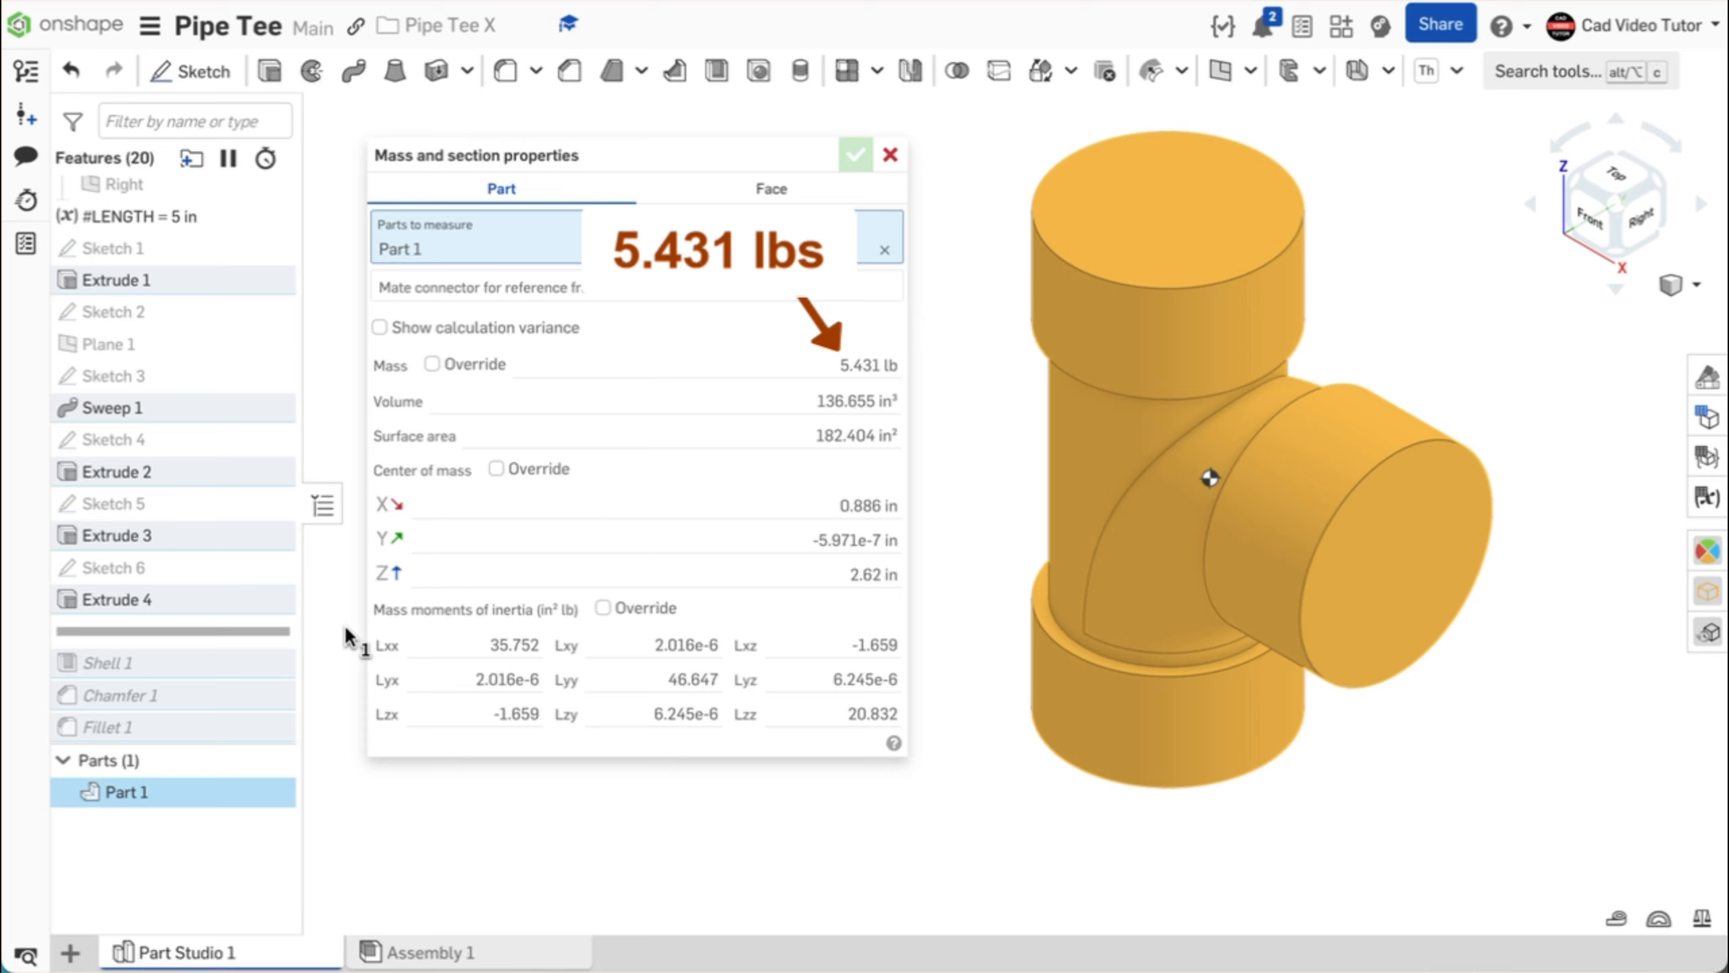
Step: Roll the model forward past Shell 1, Chamfer 1 and Fillet 1 to the end of the history, checking the mass after each feature
{"action": "left_click_drag", "start_coordinate": [268, 634], "coordinate": [272, 664]}
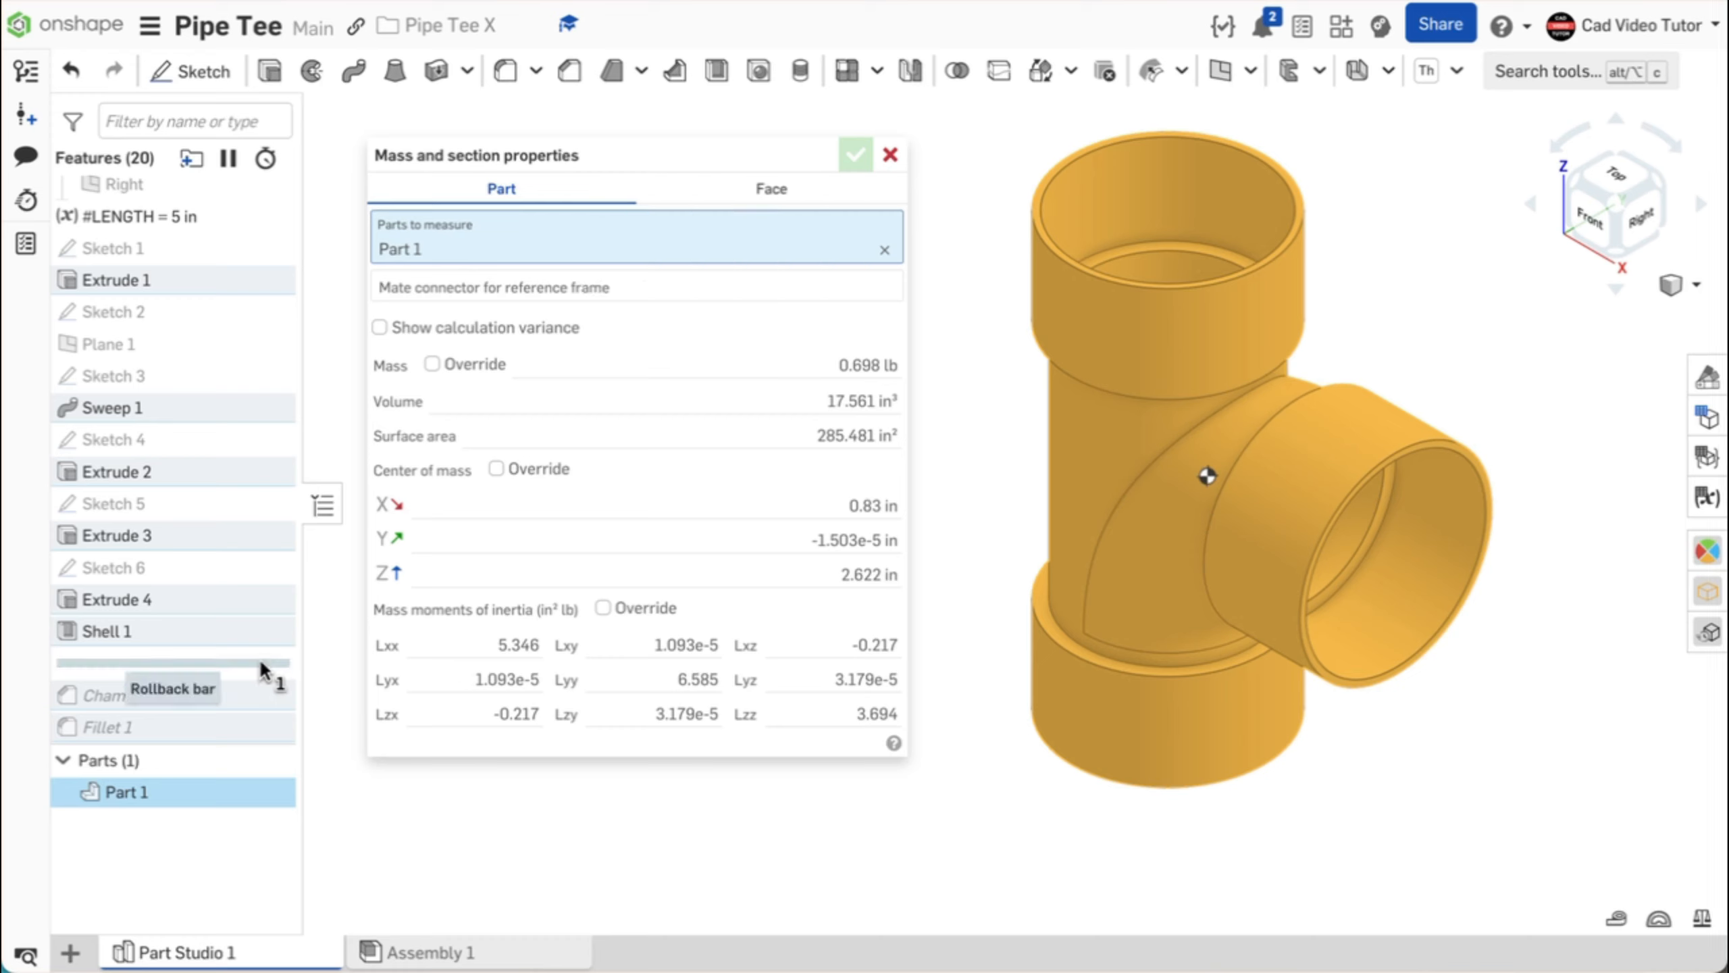
{"action": "left_click_drag", "start_coordinate": [262, 671], "coordinate": [335, 707]}
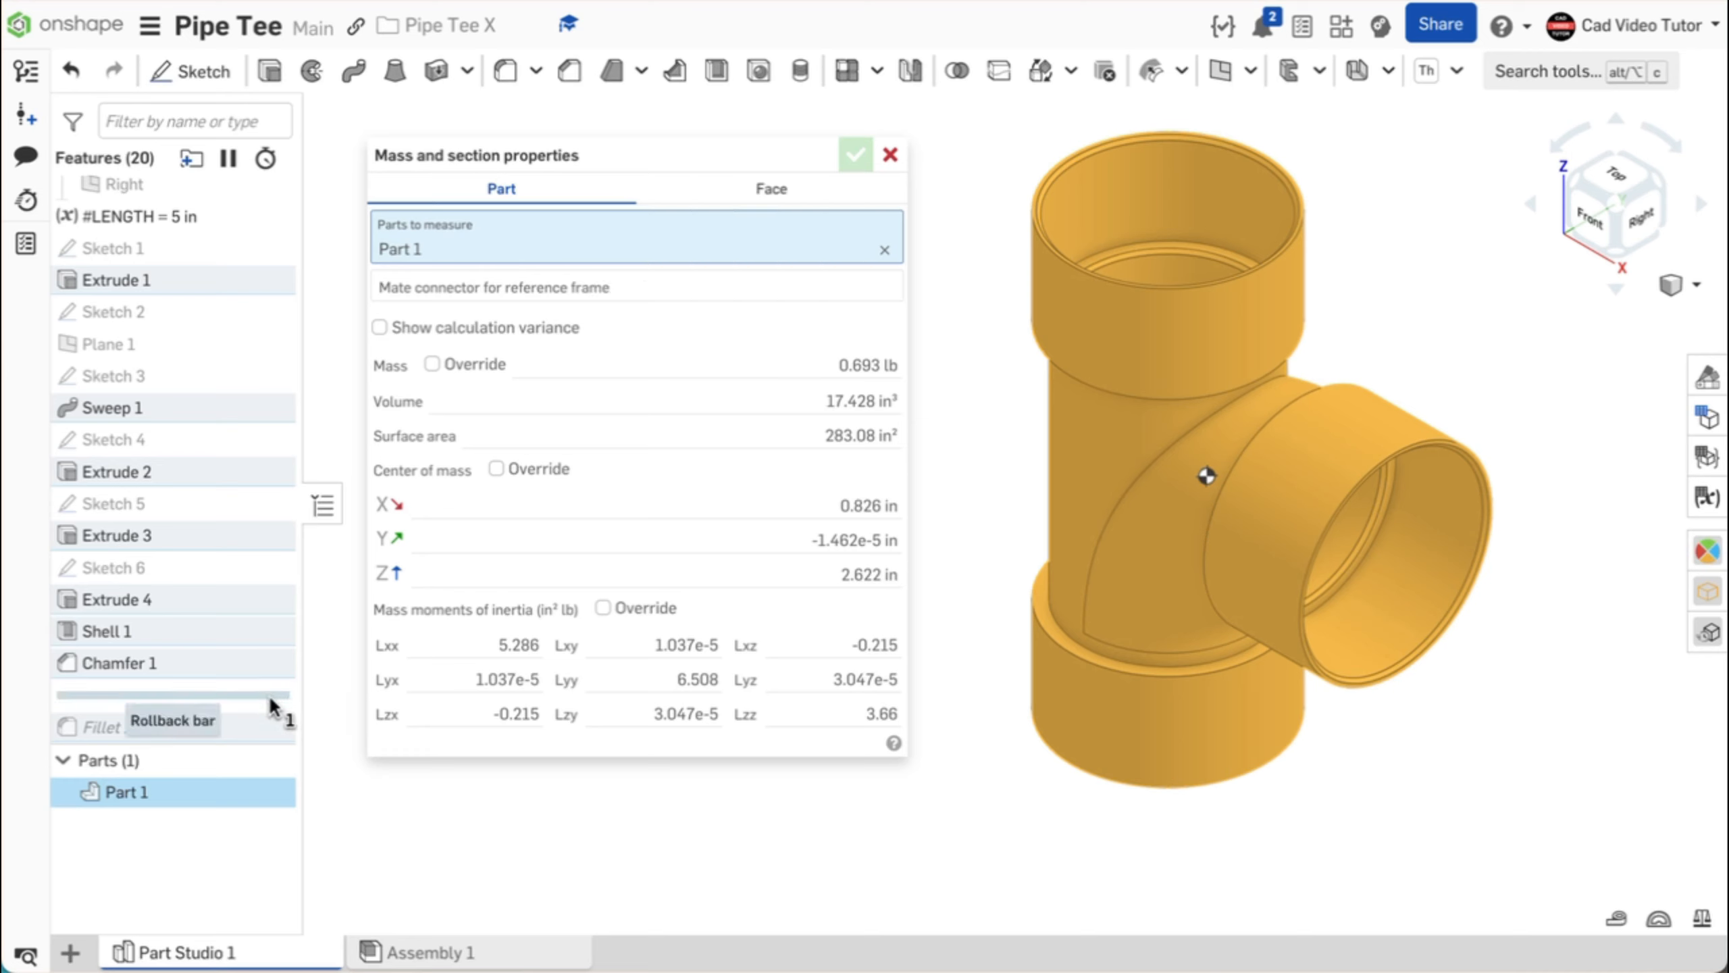
{"action": "left_click_drag", "start_coordinate": [274, 695], "coordinate": [280, 760]}
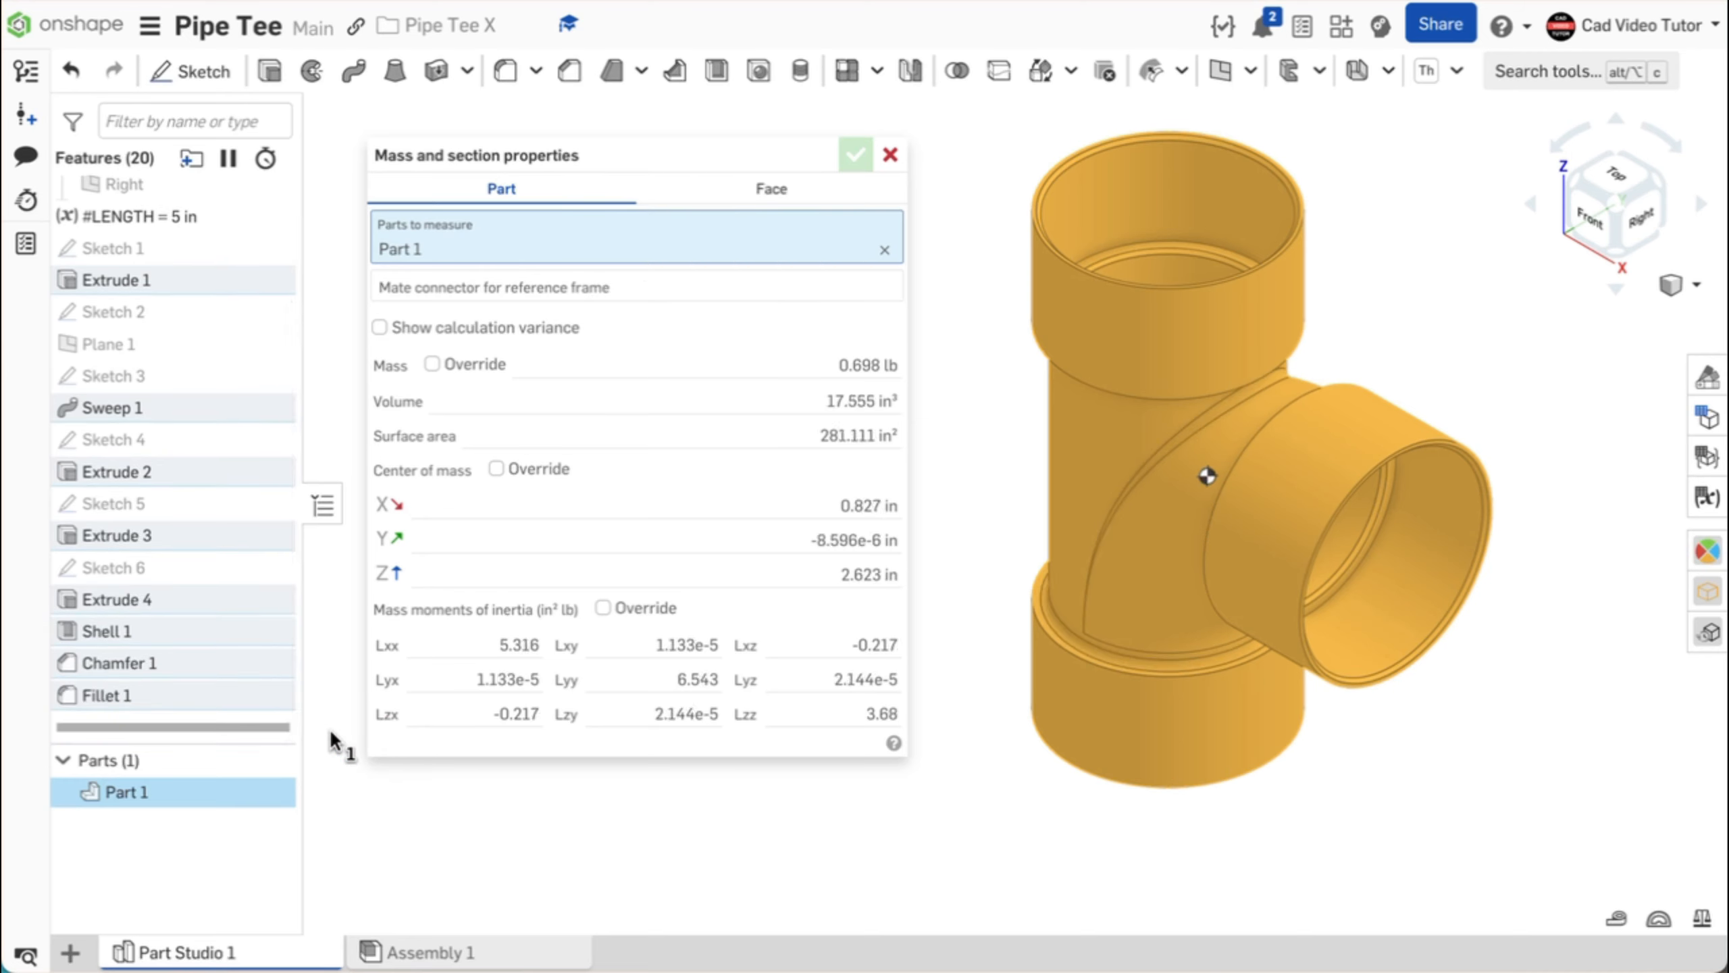